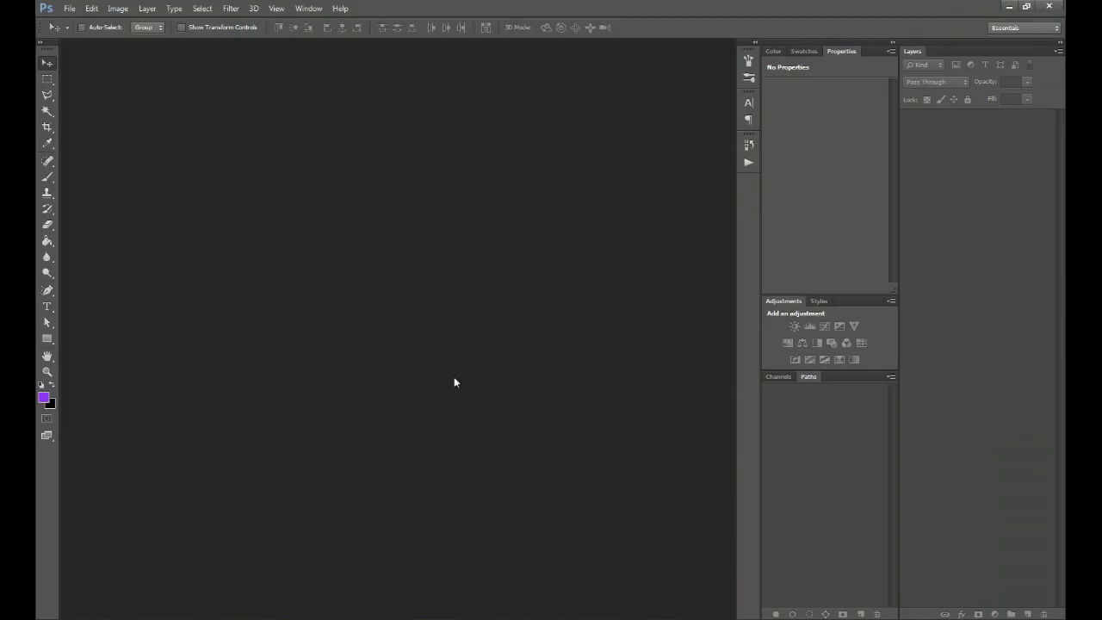
- Create a 1920×1080 document, rotate it 90° to portrait, and fill it black
{"action": "key", "text": "ctrl+n"}
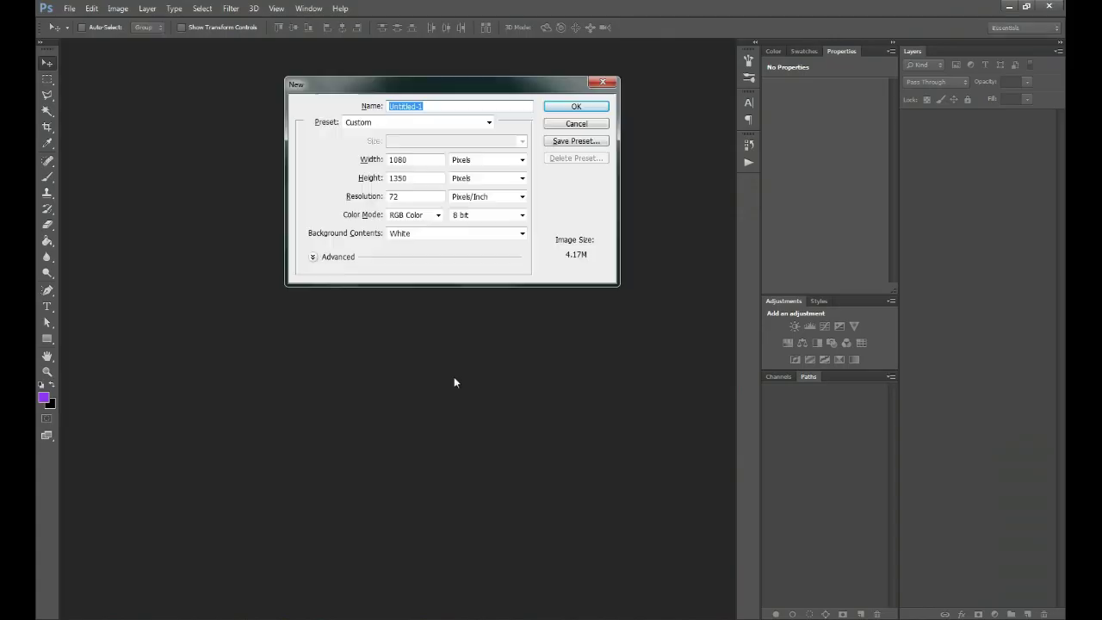
{"action": "type", "text": "1920"}
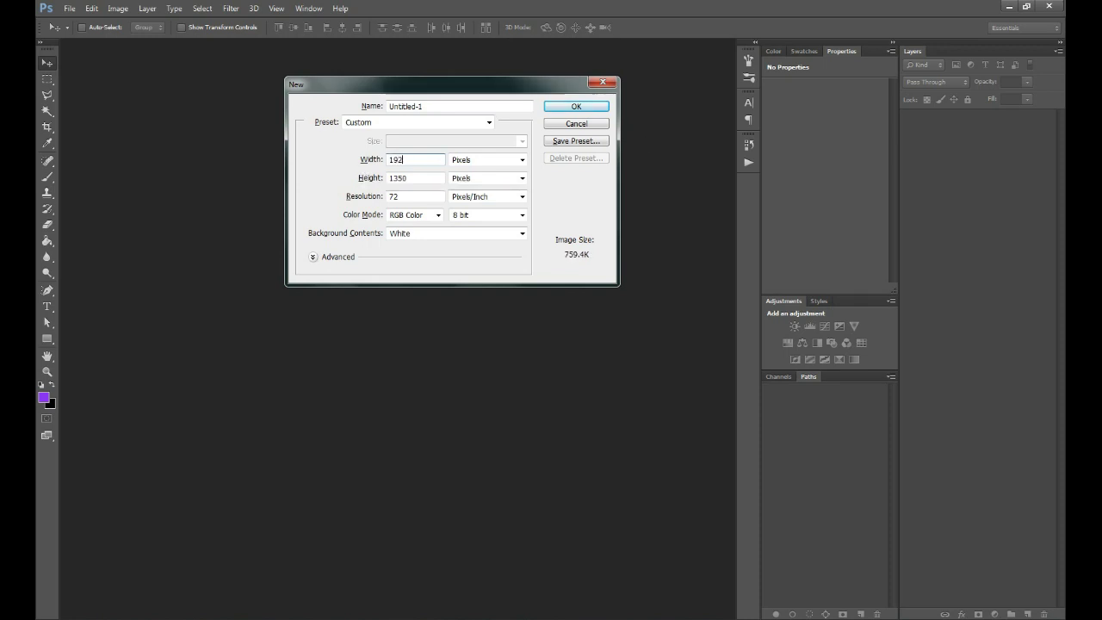
{"action": "key", "text": "Tab"}
{"action": "type", "text": "1080"}
{"action": "key", "text": "Return"}
{"action": "left_click", "coordinate": [118, 8]}
{"action": "left_click", "coordinate": [270, 133]}
{"action": "key", "text": "ctrl+0"}
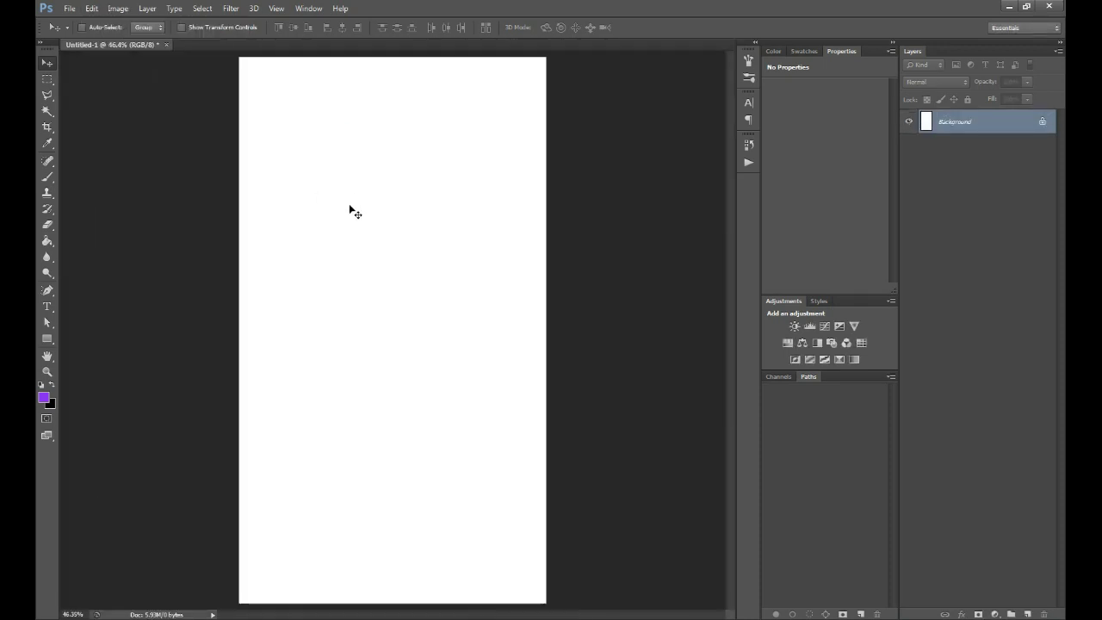
{"action": "key", "text": "ctrl+BackSpace"}
- On a new layer, add a white gradient over the lower half at 10% opacity
{"action": "key", "text": "m"}
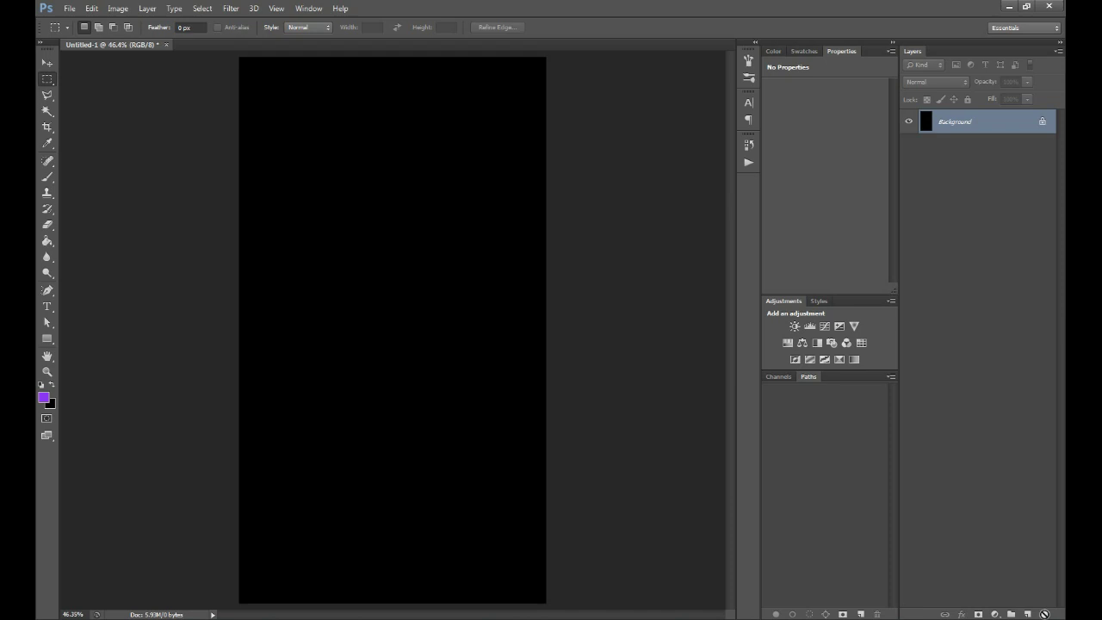
{"action": "key", "text": "ctrl+shift+alt+n"}
{"action": "left_click_drag", "start_coordinate": [550, 521], "coordinate": [551, 607]}
{"action": "key", "text": "g"}
{"action": "key", "text": "d"}
{"action": "key", "text": "x"}
{"action": "left_click_drag", "start_coordinate": [384, 320], "coordinate": [384, 433]}
{"action": "key", "text": "v"}
{"action": "left_click_drag", "start_coordinate": [986, 83], "coordinate": [930, 81]}
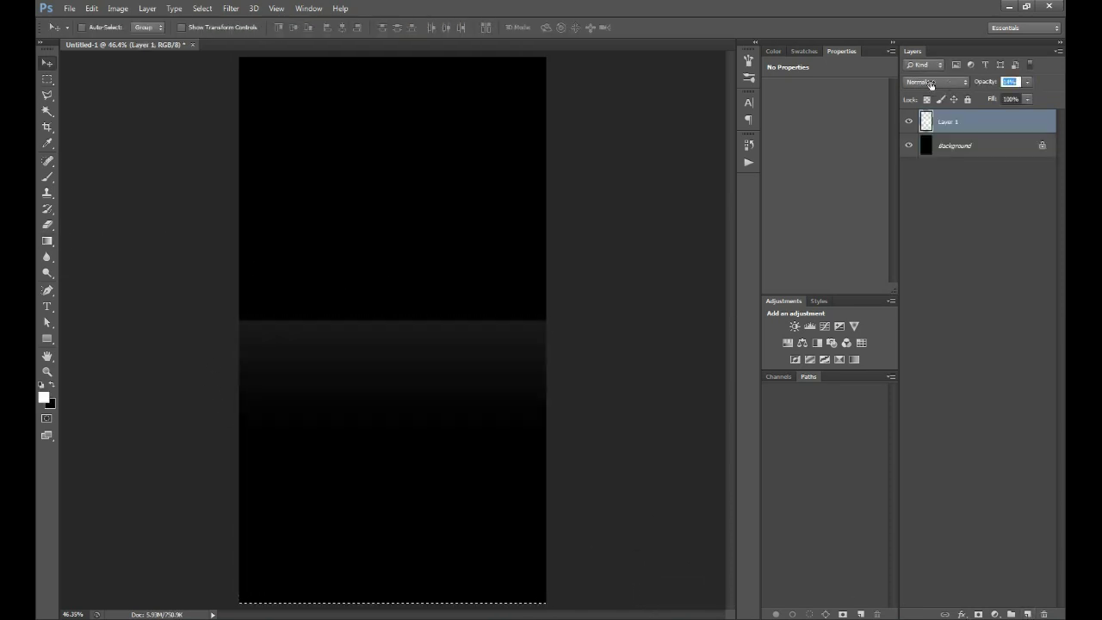
{"action": "key", "text": "z"}
{"action": "key", "text": "ctrl+minus"}
- Zoom the poster to 50% and bring up the Open file browser
{"action": "key", "text": "ctrl+t"}
{"action": "key", "text": "Escape"}
{"action": "key", "text": "ctrl+plus"}
{"action": "key", "text": "v"}
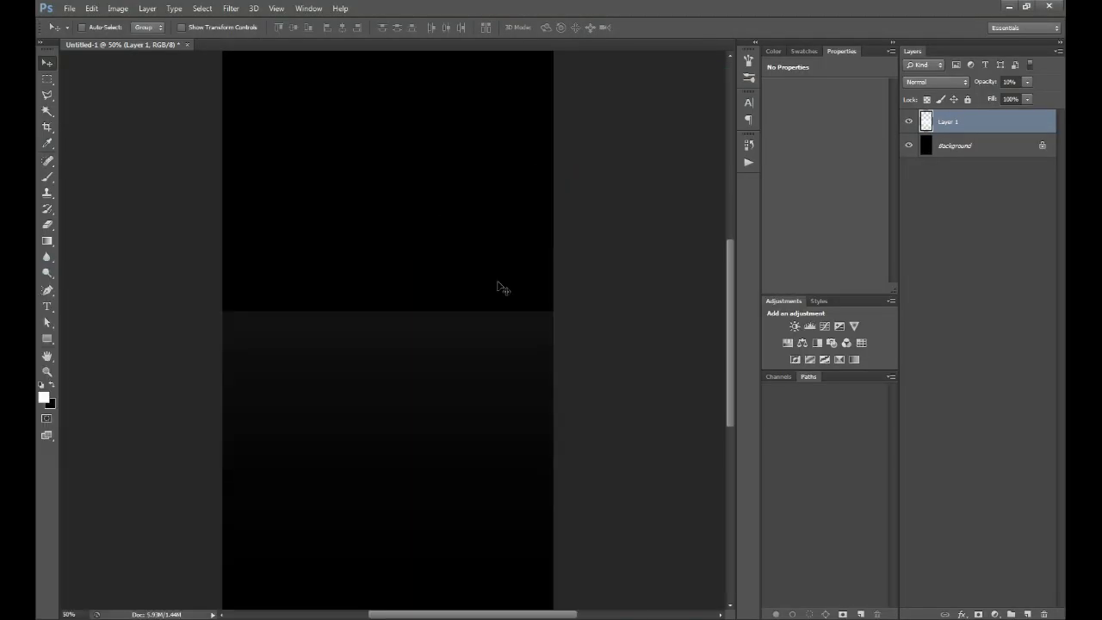
{"action": "key", "text": "ctrl+o"}
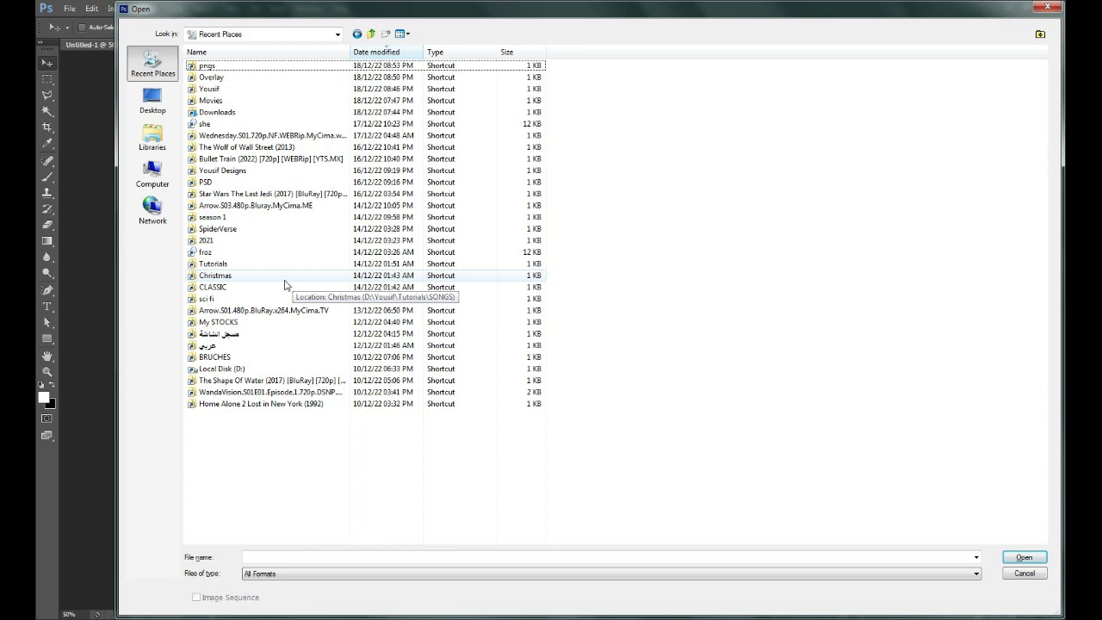
- Place the vintage TV from the Tutorials/Argentina folder, scaled down and horizontally centred
{"action": "double_click", "coordinate": [258, 264]}
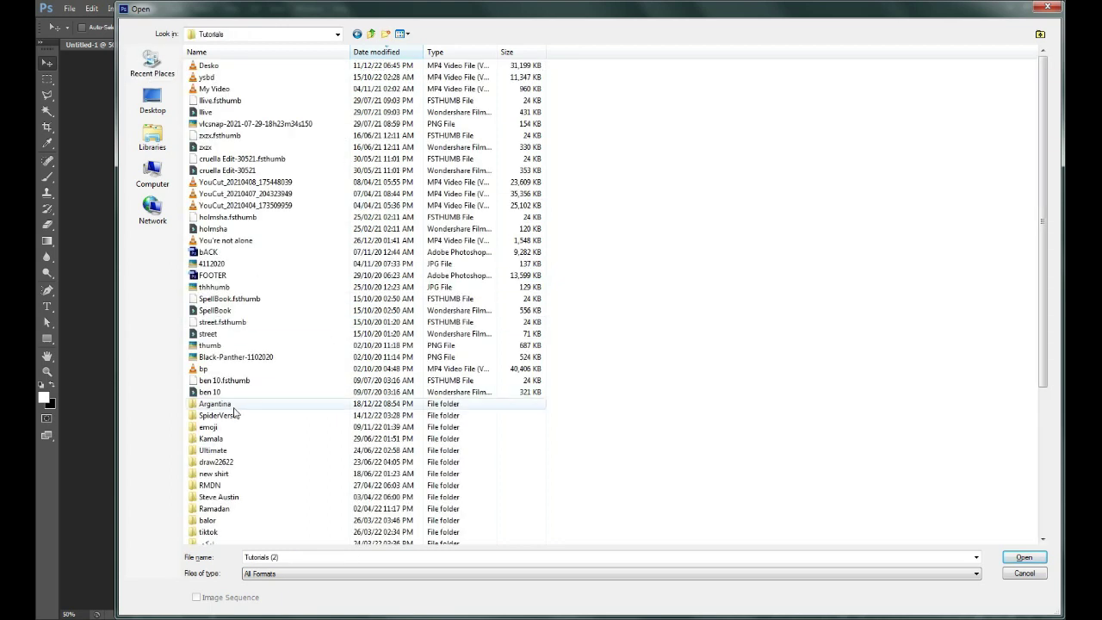
{"action": "double_click", "coordinate": [598, 87]}
{"action": "left_click", "coordinate": [231, 8]}
{"action": "left_click", "coordinate": [266, 34]}
{"action": "left_click_drag", "start_coordinate": [523, 321], "coordinate": [452, 307]}
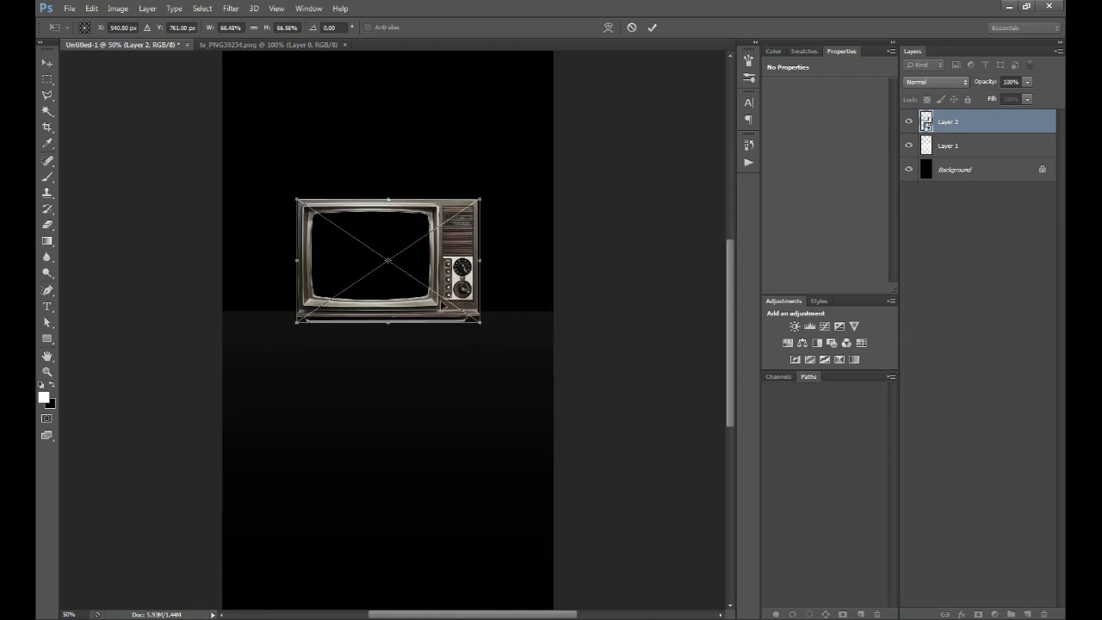
{"action": "left_click", "coordinate": [342, 29]}
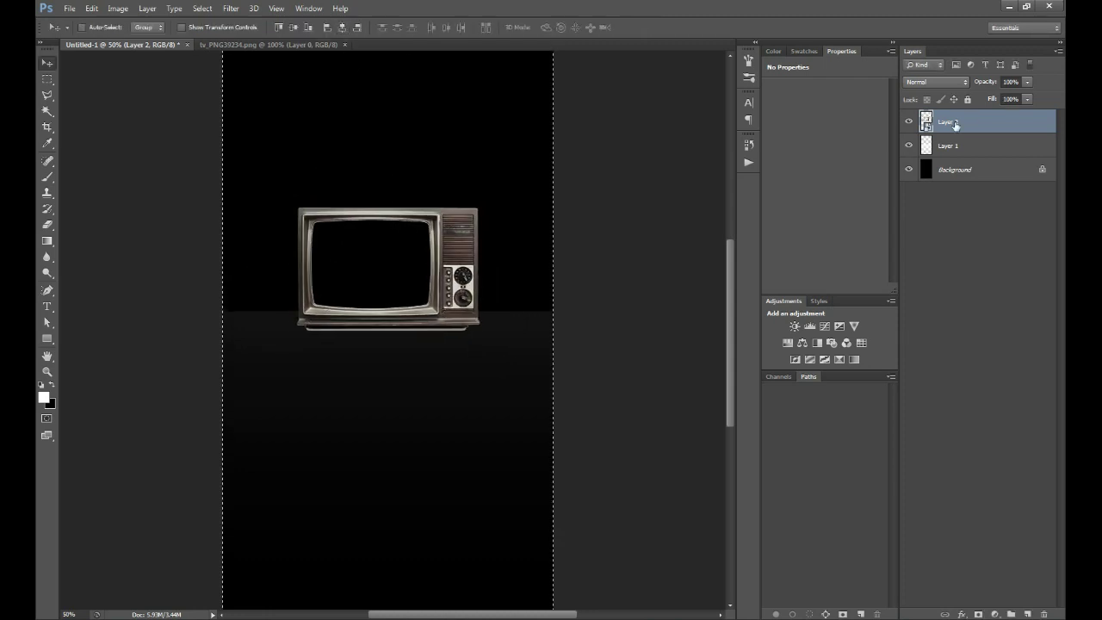
- Deselect and drag the Argentina flag into the poster
{"action": "key", "text": "ctrl+minus"}
{"action": "key", "text": "ctrl+d"}
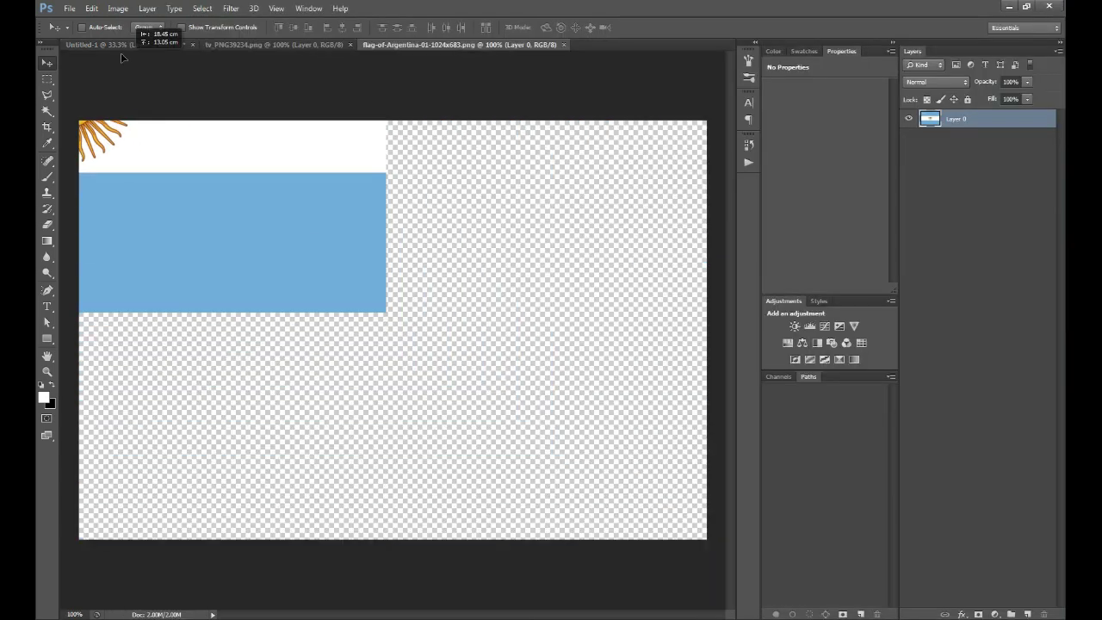
{"action": "left_click_drag", "start_coordinate": [508, 215], "coordinate": [392, 258]}
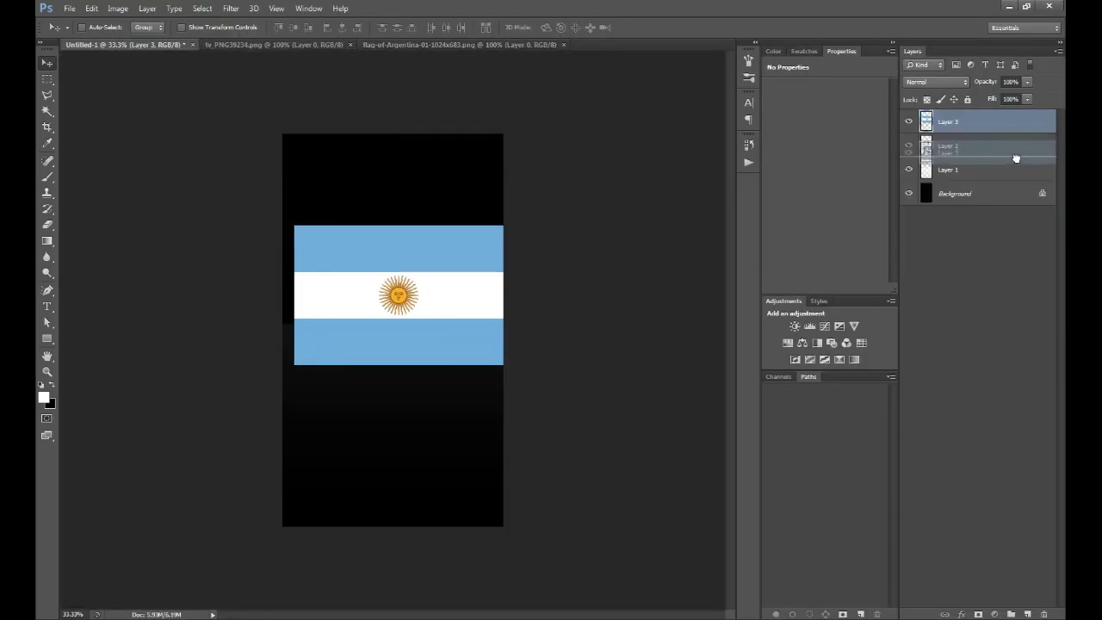
- On a new layer, lasso the TV screen shape and fill it black
{"action": "left_click_drag", "start_coordinate": [947, 122], "coordinate": [947, 150]}
{"action": "key", "text": "z"}
{"action": "left_click", "coordinate": [374, 307]}
{"action": "left_click", "coordinate": [1027, 614]}
{"action": "key", "text": "l"}
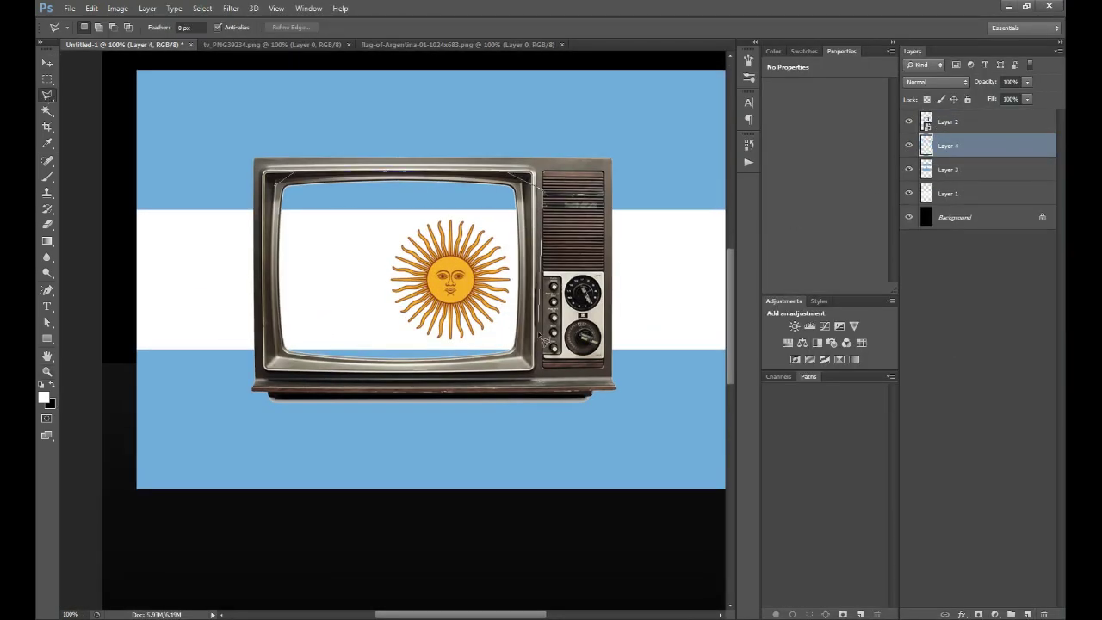
{"action": "left_click", "coordinate": [265, 353]}
{"action": "key", "text": "alt+BackSpace"}
{"action": "key", "text": "ctrl+d"}
- Clip the flag to the screen shape, convert it to a Smart Object, and scale it to fit
{"action": "key", "text": "v"}
{"action": "left_click_drag", "start_coordinate": [947, 170], "coordinate": [947, 142]}
{"action": "key", "text": "ctrl+alt+g"}
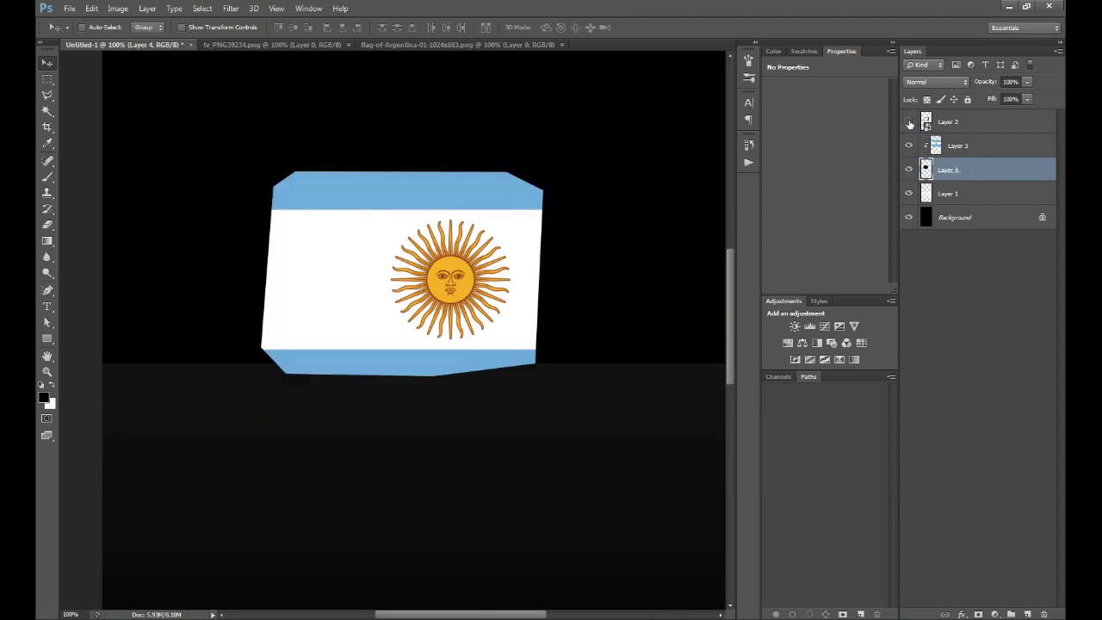
{"action": "key", "text": "ctrl+t"}
{"action": "key", "text": "Escape"}
{"action": "left_click", "coordinate": [230, 8]}
{"action": "left_click", "coordinate": [272, 40]}
{"action": "key", "text": "ctrl+t"}
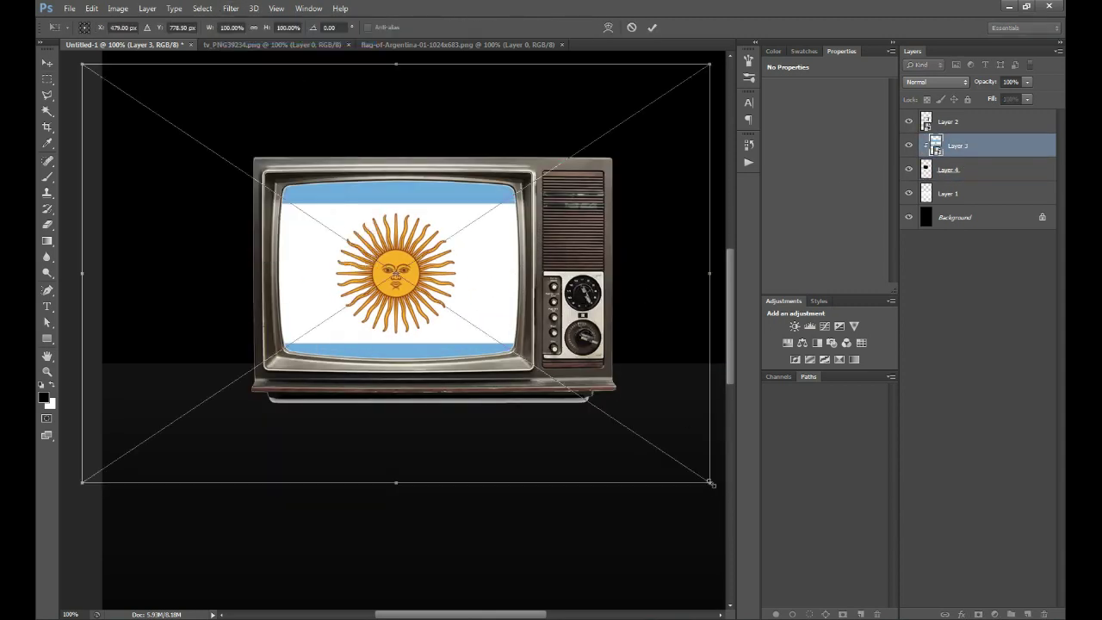
{"action": "left_click_drag", "start_coordinate": [713, 480], "coordinate": [535, 367]}
{"action": "key", "text": "Return"}
- Check the flag's sun up close and pick the first static-noise image to open
{"action": "key", "text": "ctrl+minus"}
{"action": "key", "text": "ctrl+minus"}
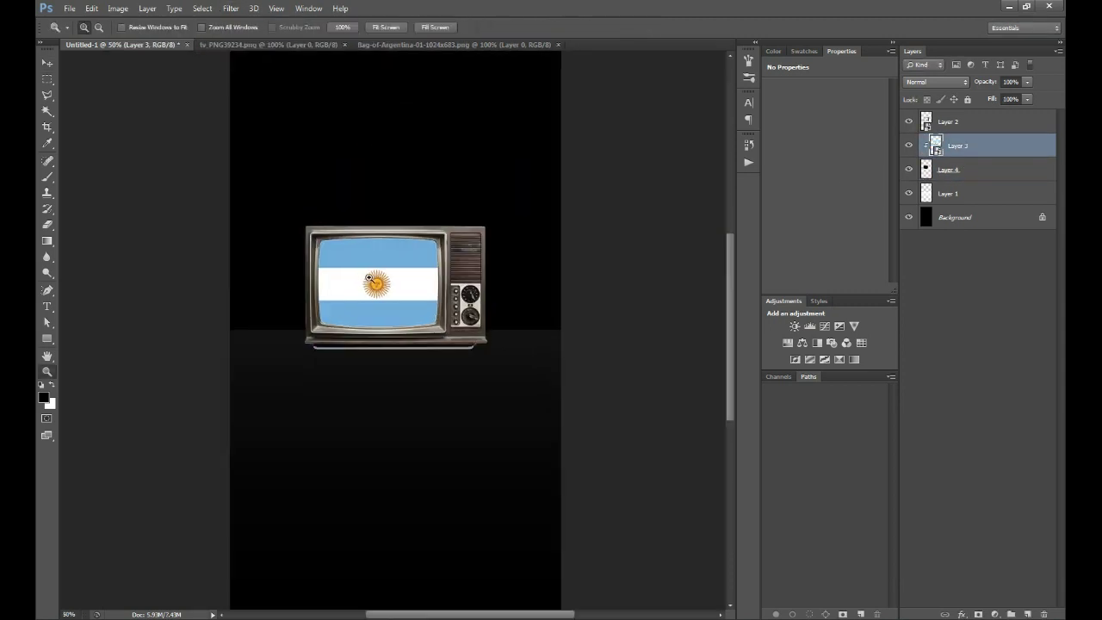
{"action": "key", "text": "ctrl+plus"}
{"action": "key", "text": "ctrl+plus"}
{"action": "key", "text": "ctrl+plus"}
{"action": "key", "text": "ctrl+o"}
{"action": "left_click", "coordinate": [305, 313]}
- Open both static images, clip the static to the TV screen, and resize it
{"action": "left_click", "coordinate": [299, 181], "text": "ctrl"}
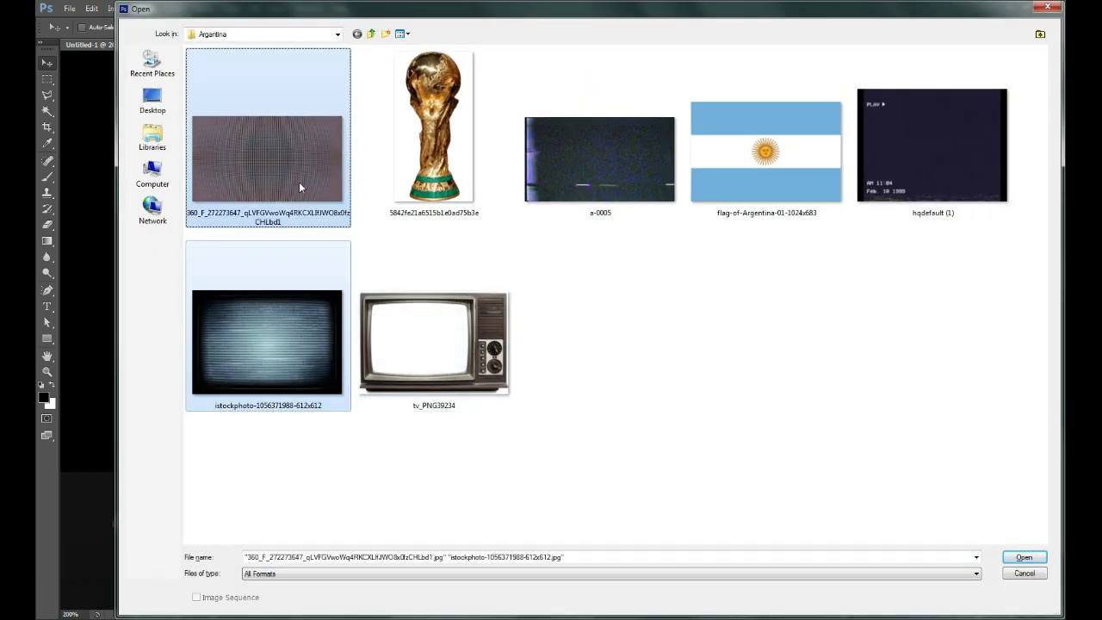
{"action": "key", "text": "Return"}
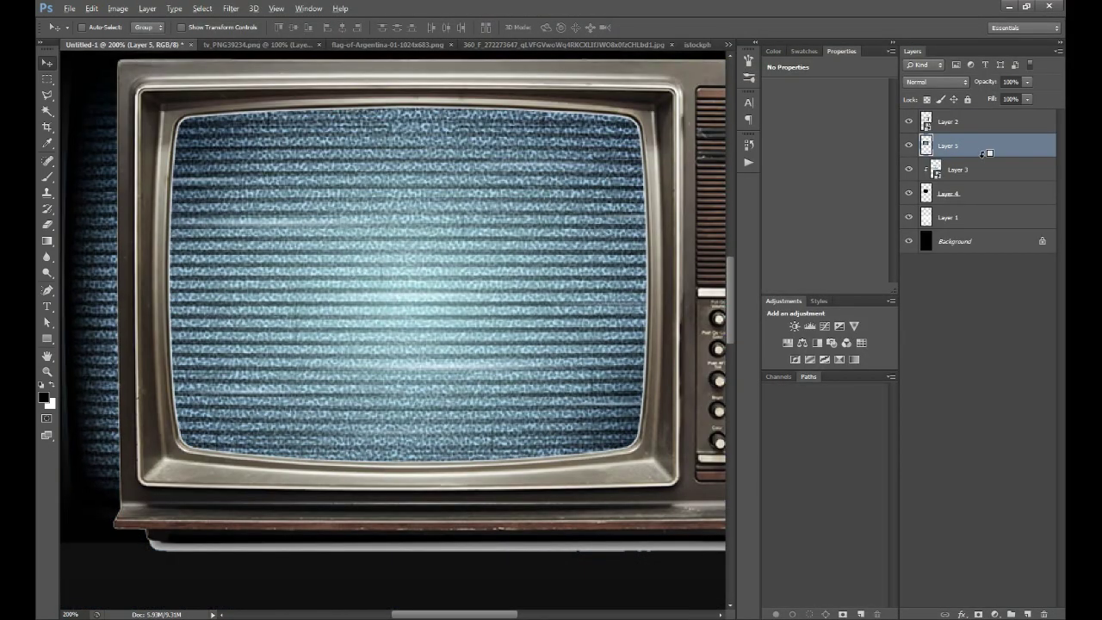
{"action": "left_click", "coordinate": [985, 155], "text": "alt"}
{"action": "key", "text": "ctrl+minus"}
{"action": "key", "text": "ctrl+t"}
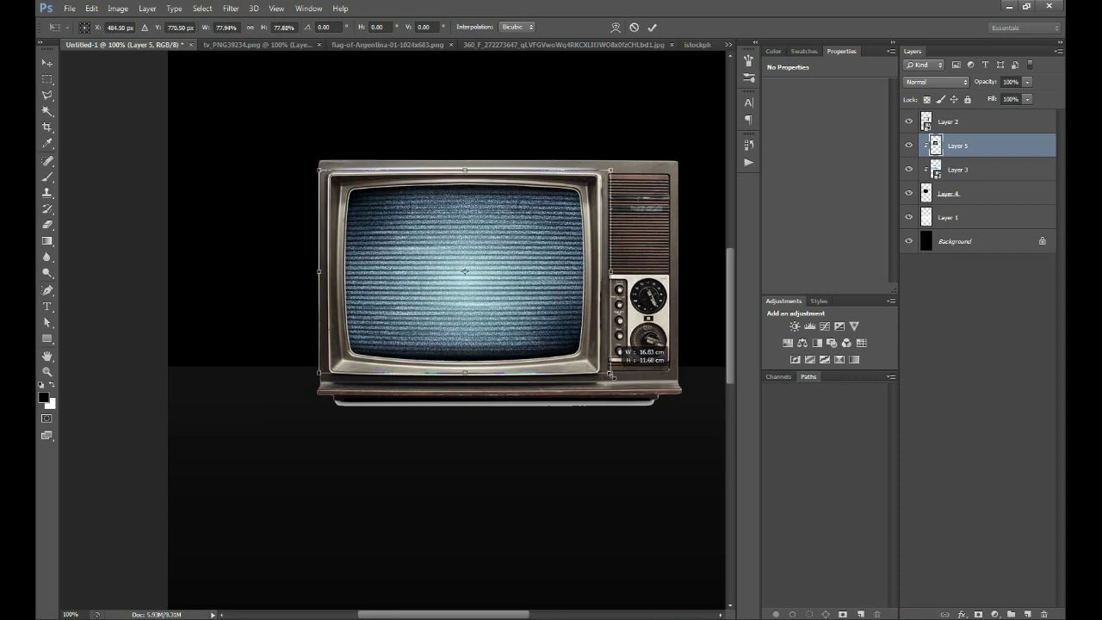
{"action": "key", "text": "Return"}
{"action": "key", "text": "ctrl+plus"}
{"action": "left_click", "coordinate": [231, 7]}
{"action": "key", "text": "Escape"}
- Try several blend modes on the static, including Color Dodge and Overlay
{"action": "left_click", "coordinate": [936, 81]}
{"action": "left_click", "coordinate": [914, 242]}
{"action": "left_click", "coordinate": [936, 82]}
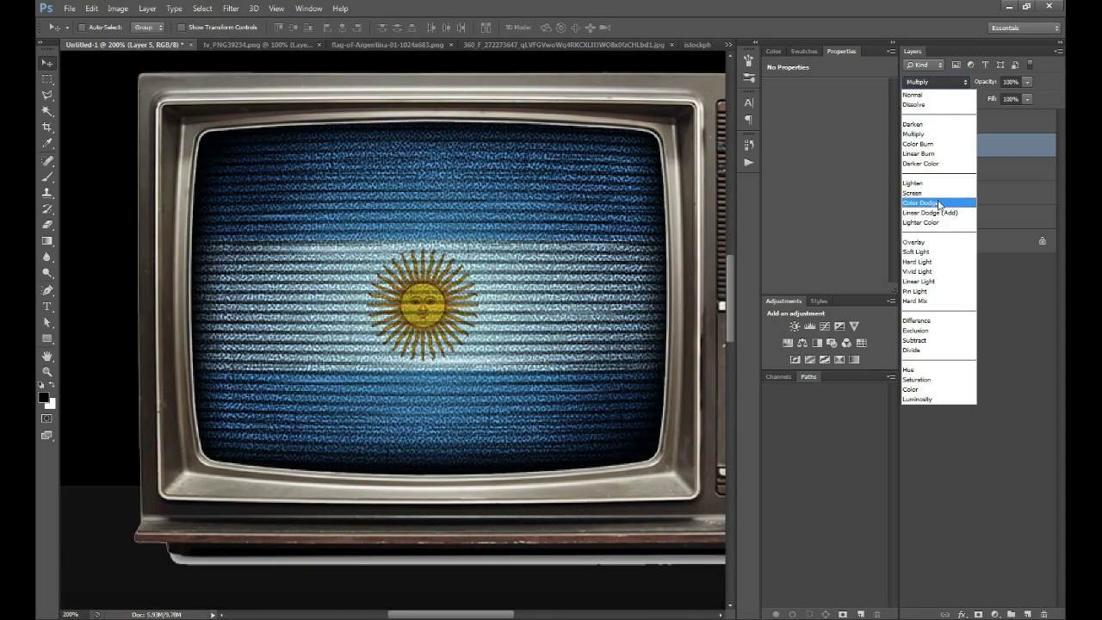
{"action": "left_click", "coordinate": [915, 192]}
{"action": "left_click", "coordinate": [936, 82]}
{"action": "left_click", "coordinate": [933, 204]}
{"action": "left_click", "coordinate": [936, 82]}
{"action": "left_click", "coordinate": [921, 242]}
- Settle the static on Multiply and lower its Levels white input to 132
{"action": "left_click", "coordinate": [958, 145]}
{"action": "left_click", "coordinate": [935, 82]}
{"action": "left_click", "coordinate": [930, 187]}
{"action": "left_click", "coordinate": [936, 82]}
{"action": "left_click", "coordinate": [927, 244]}
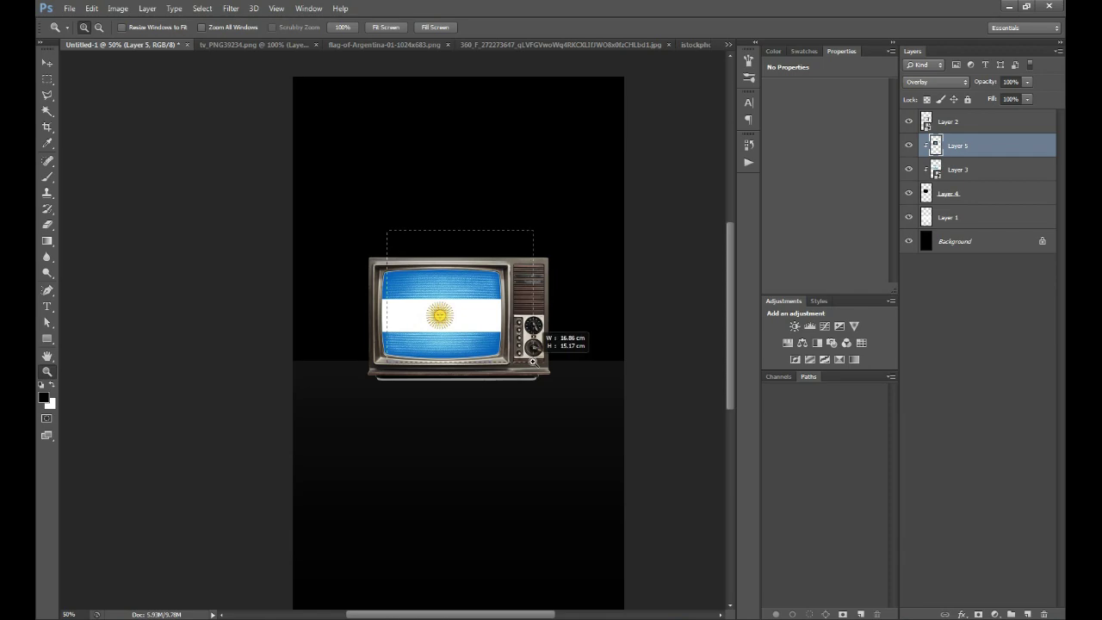
{"action": "left_click_drag", "start_coordinate": [381, 226], "coordinate": [534, 336]}
{"action": "left_click", "coordinate": [936, 82]}
{"action": "left_click", "coordinate": [924, 118]}
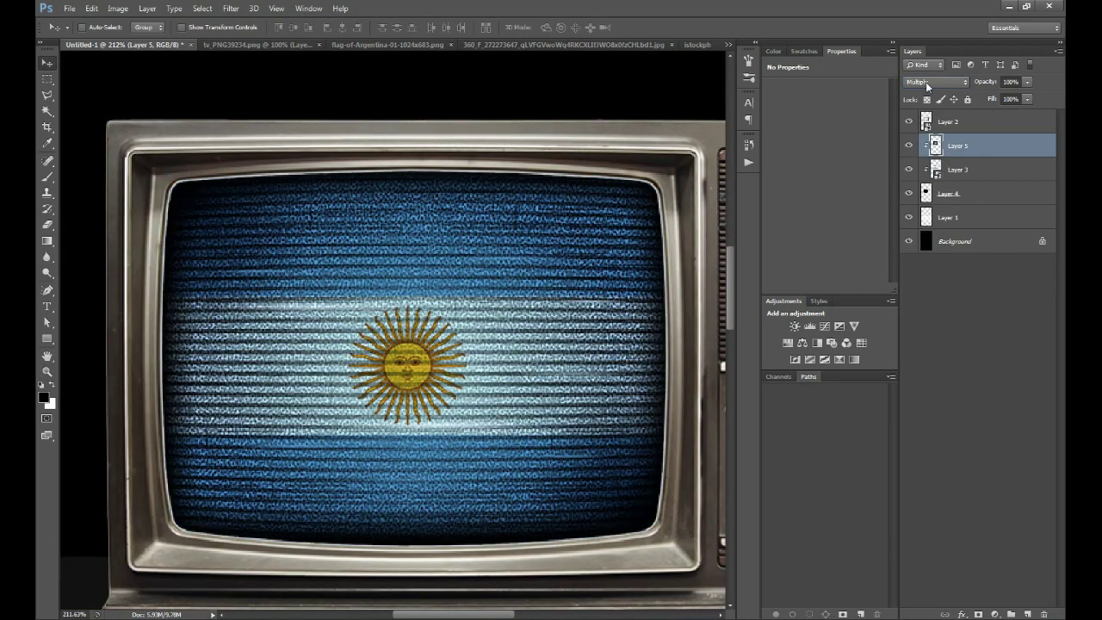
{"action": "key", "text": "ctrl+l"}
{"action": "left_click_drag", "start_coordinate": [345, 216], "coordinate": [372, 217]}
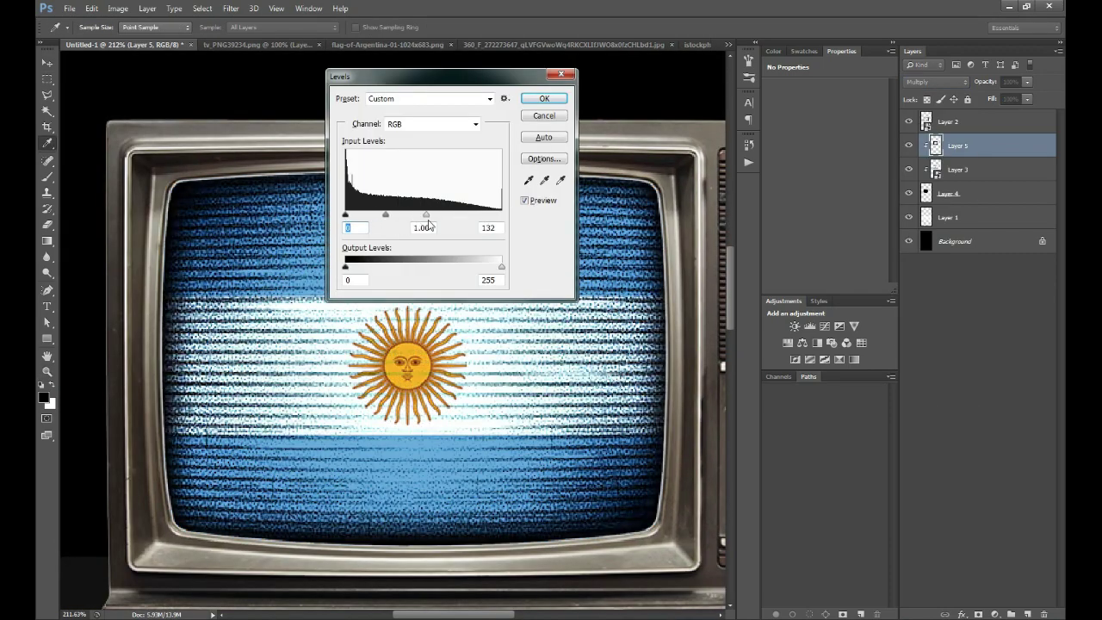
- Apply the Levels adjustment and switch the static to Soft Light
{"action": "key", "text": "Return"}
{"action": "key", "text": "ctrl+0"}
{"action": "key", "text": "z"}
{"action": "left_click", "coordinate": [373, 227]}
{"action": "left_click", "coordinate": [936, 81]}
{"action": "left_click", "coordinate": [925, 235]}
{"action": "left_click", "coordinate": [416, 274]}
{"action": "scroll", "coordinate": [669, 246], "scroll_direction": "down", "scroll_amount": 5}
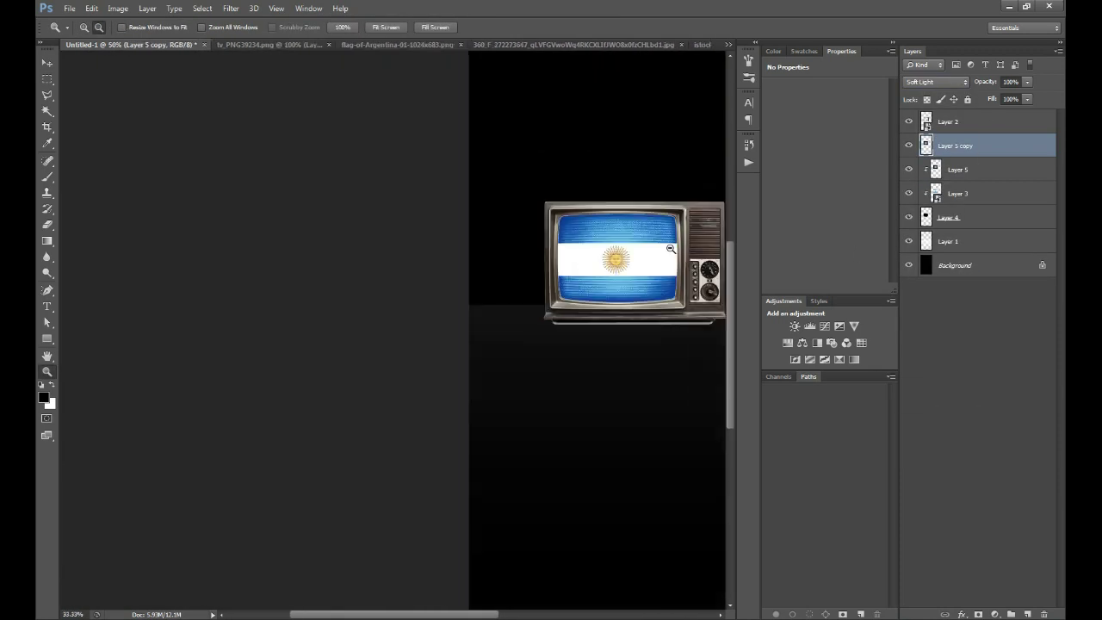
{"action": "scroll", "coordinate": [669, 246], "scroll_direction": "up", "scroll_amount": 5}
- Duplicate the static, delete the original, and set the copy to Hard Light
{"action": "key", "text": "v"}
{"action": "left_click_drag", "start_coordinate": [958, 145], "coordinate": [958, 156]}
{"action": "left_click", "coordinate": [936, 82]}
{"action": "left_click", "coordinate": [930, 112]}
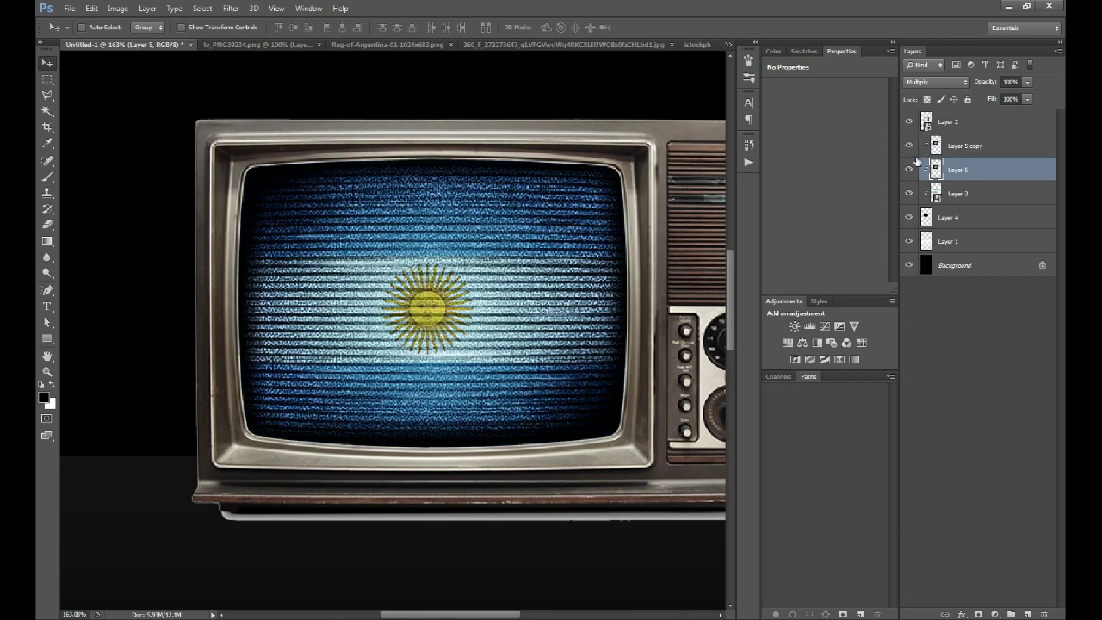
{"action": "key", "text": "Delete"}
{"action": "scroll", "coordinate": [933, 82], "scroll_direction": "down", "scroll_amount": 2}
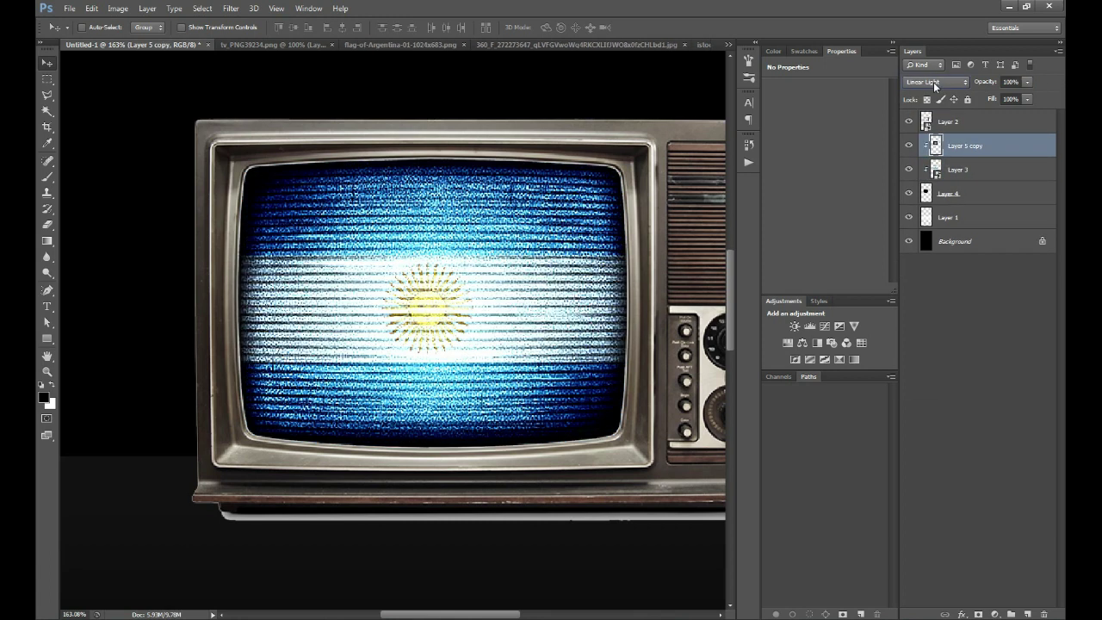
{"action": "key", "text": "z"}
{"action": "left_click", "coordinate": [441, 286], "text": "alt"}
{"action": "left_click", "coordinate": [612, 298], "text": "alt"}
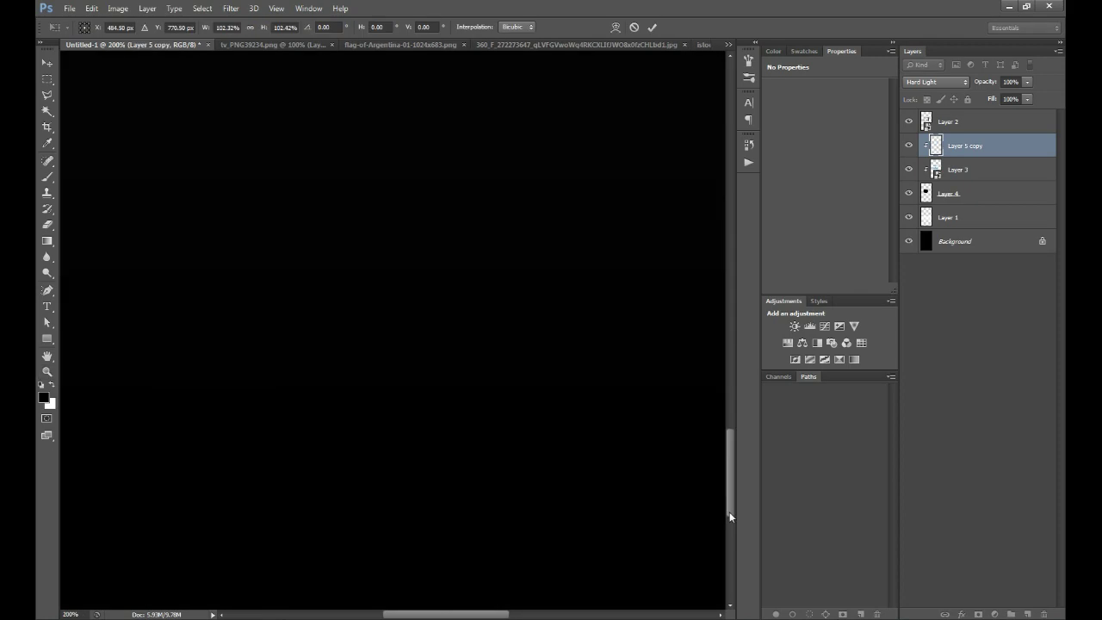
{"action": "left_click", "coordinate": [390, 255]}
- Brighten the static's midtones with Levels, then select flag Layer 3 and show Filter > Distort
{"action": "key", "text": "ctrl+l"}
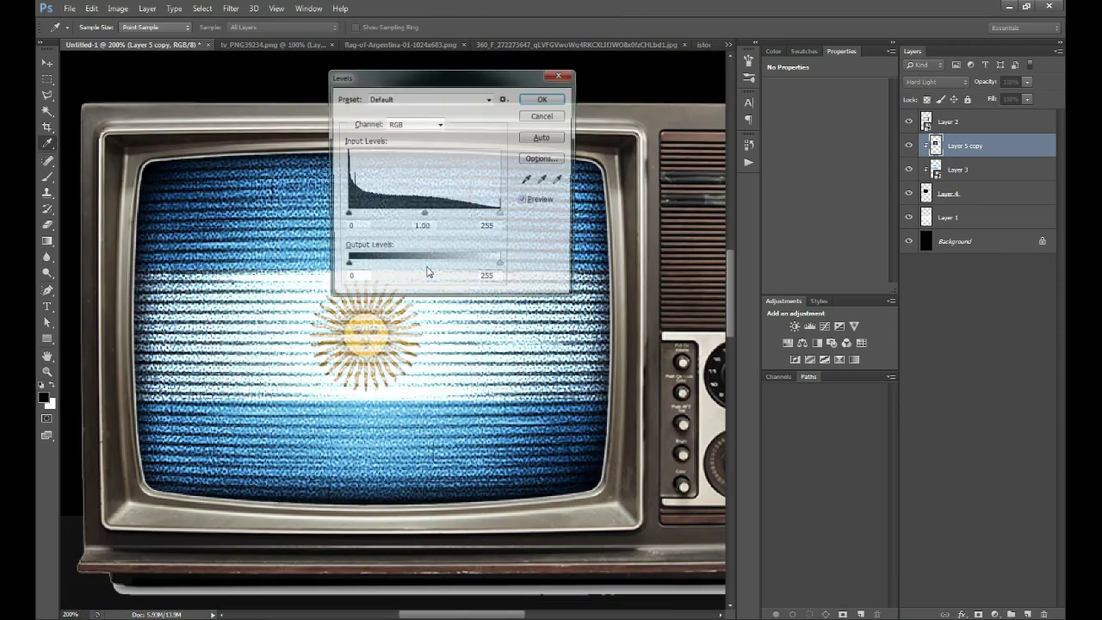
{"action": "left_click_drag", "start_coordinate": [423, 214], "coordinate": [461, 214]}
{"action": "left_click", "coordinate": [544, 98]}
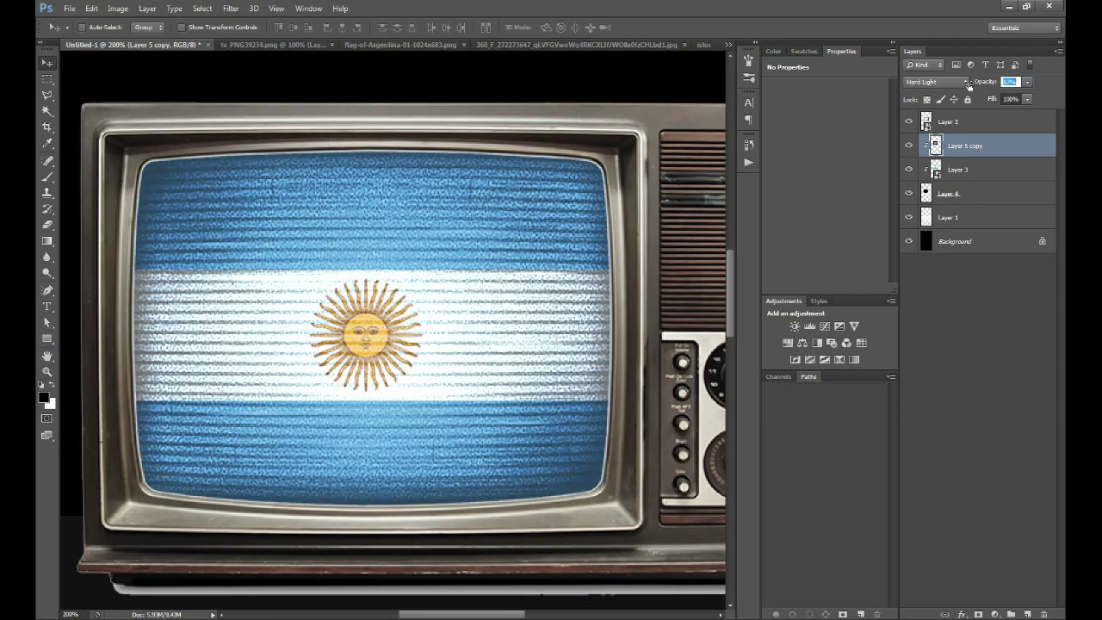
{"action": "key", "text": "z"}
{"action": "left_click", "coordinate": [506, 261], "text": "alt"}
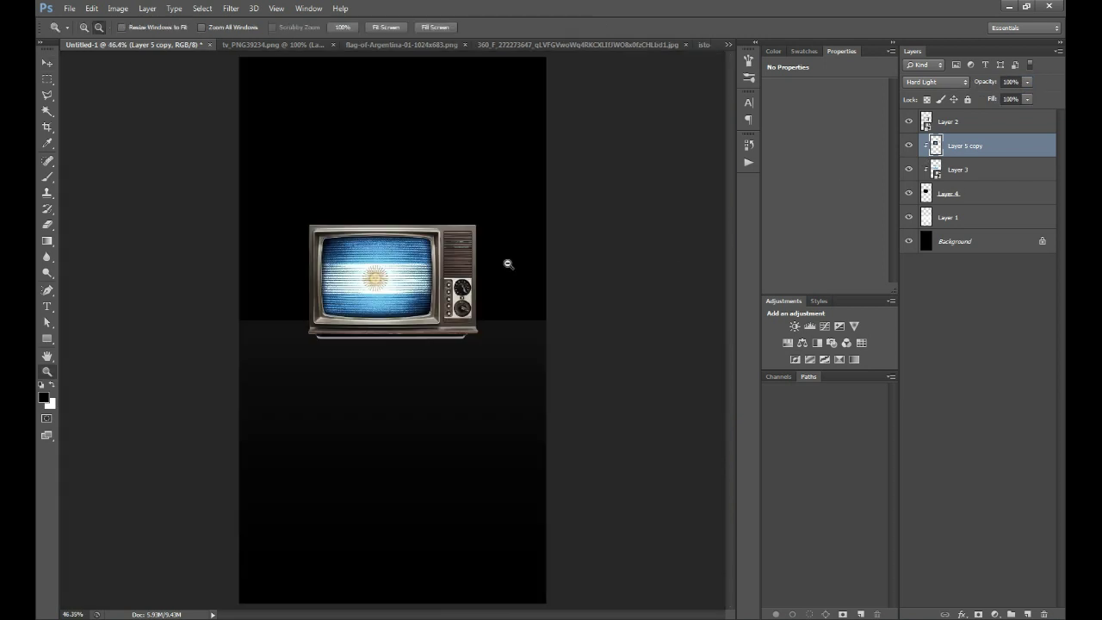
{"action": "left_click", "coordinate": [957, 169]}
{"action": "left_click", "coordinate": [230, 8]}
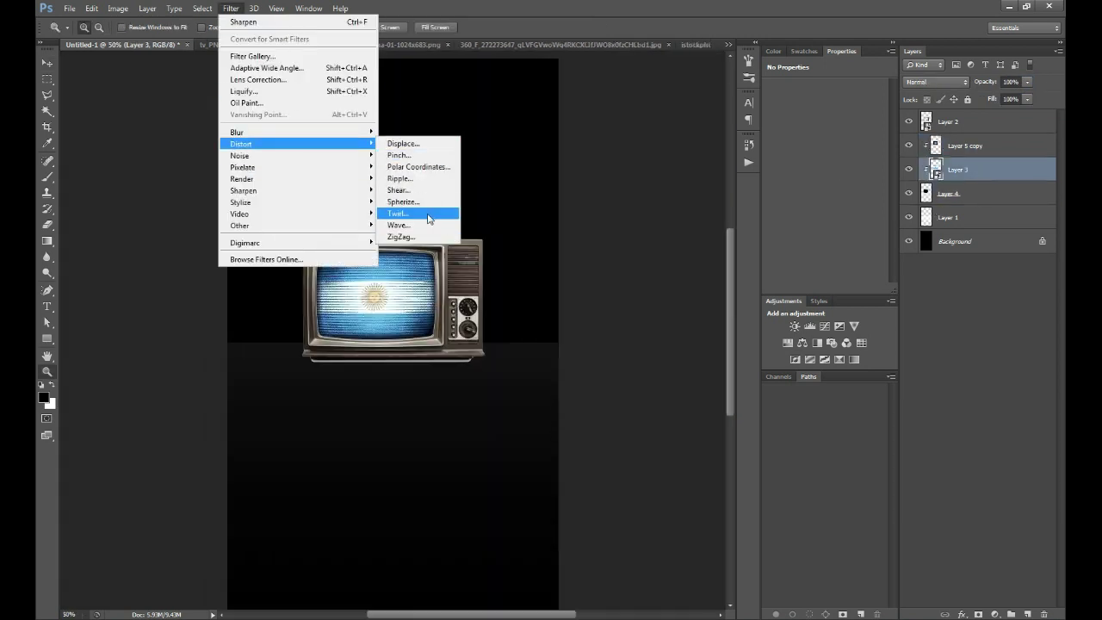
- Apply a first Spherize distortion to the flag
{"action": "left_click", "coordinate": [423, 201]}
{"action": "double_click", "coordinate": [561, 324]}
{"action": "key", "text": "Return"}
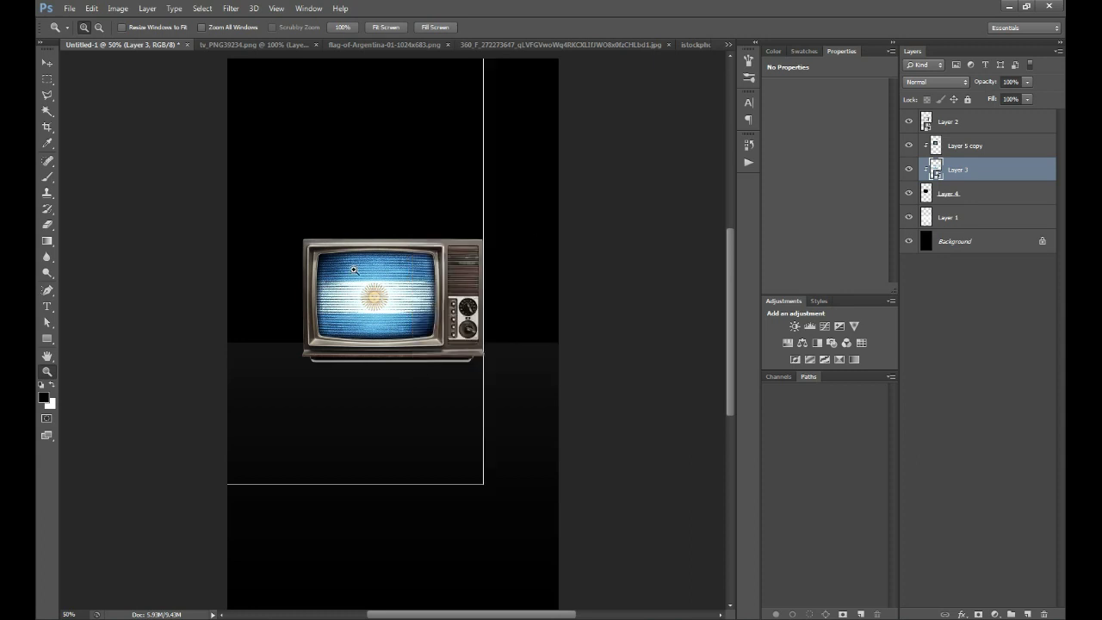
{"action": "key", "text": "ctrl+1"}
- Reapply Spherize to the flag in Normal mode after trying Vertical only
{"action": "left_click", "coordinate": [231, 7]}
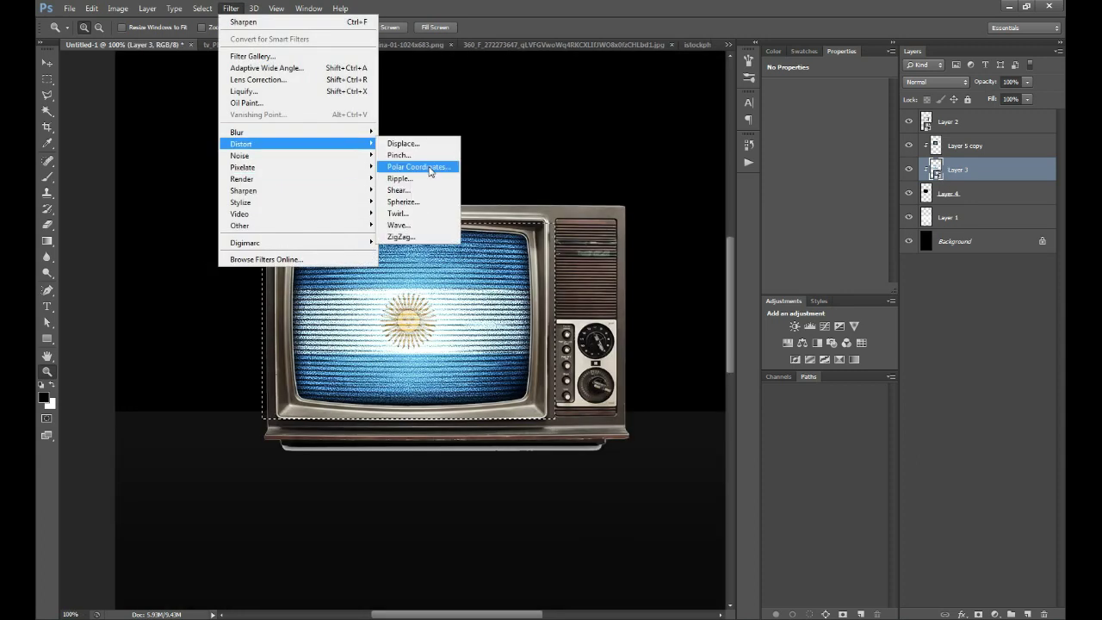
{"action": "left_click", "coordinate": [422, 201]}
{"action": "left_click", "coordinate": [429, 306]}
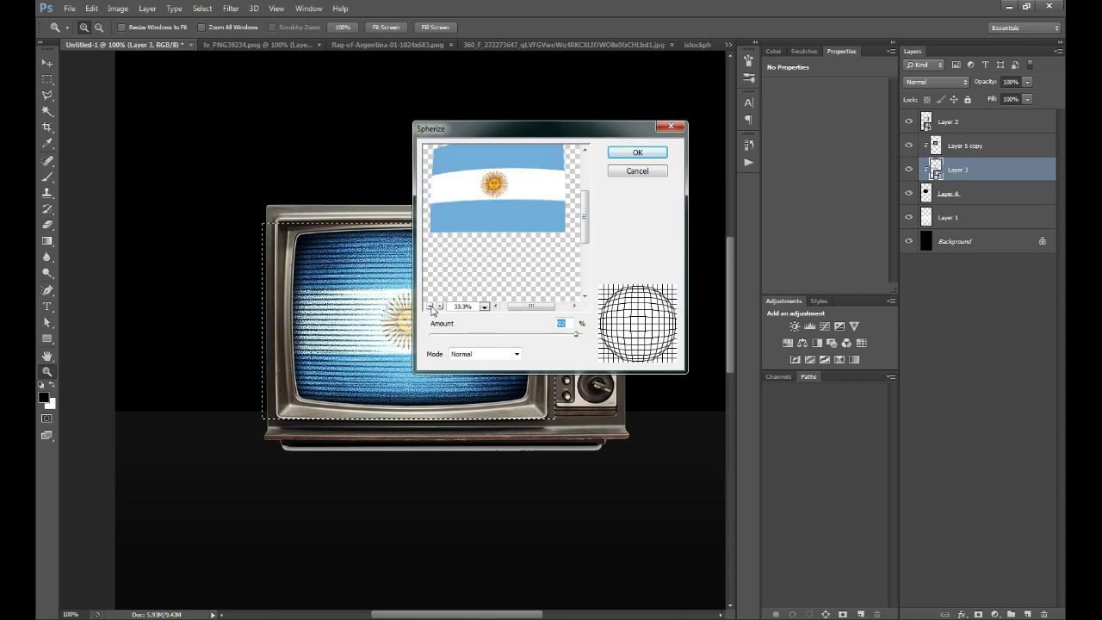
{"action": "left_click", "coordinate": [504, 354]}
{"action": "left_click", "coordinate": [492, 386]}
{"action": "key", "text": "Up"}
{"action": "key", "text": "Up"}
{"action": "left_click", "coordinate": [638, 151]}
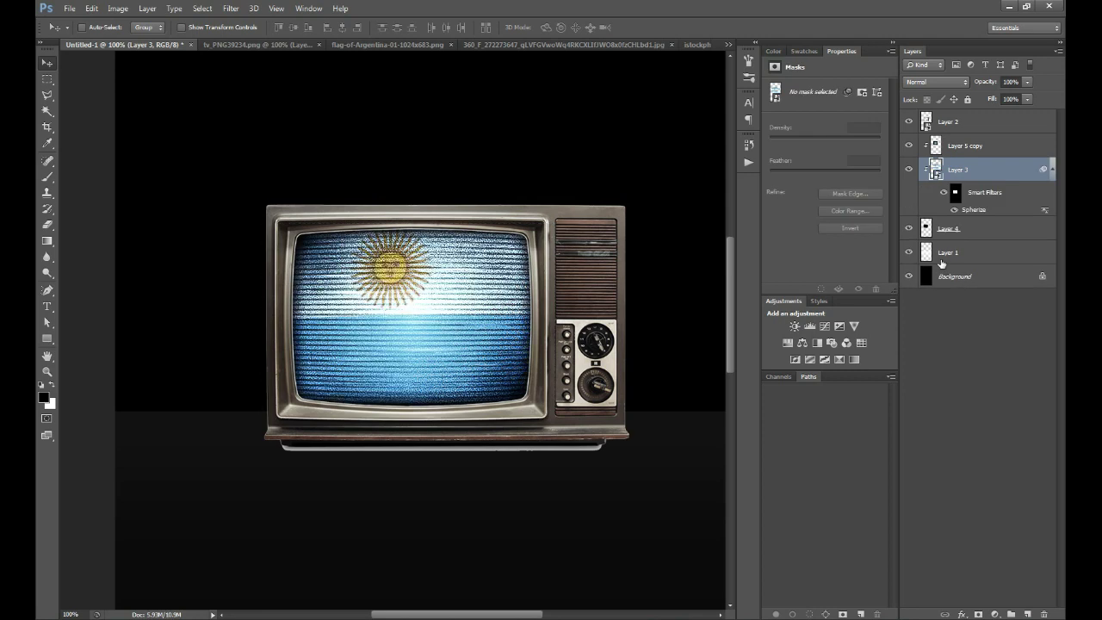
- Inspect the flag smart object's contents, then return to the Untitled-1 poster
{"action": "double_click", "coordinate": [937, 172]}
{"action": "left_click", "coordinate": [600, 327]}
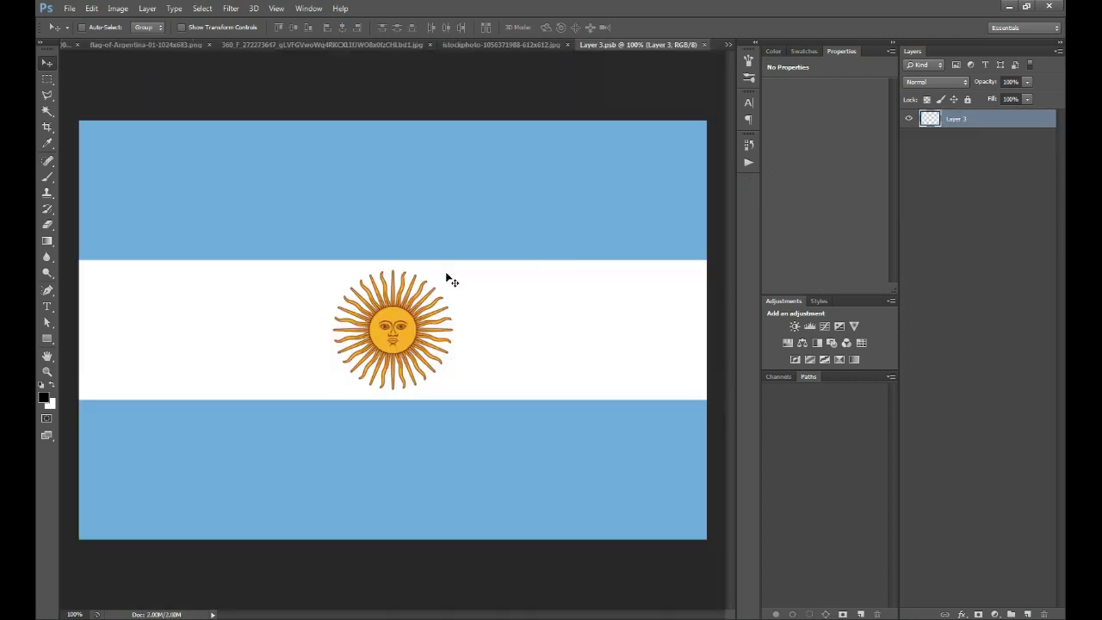
{"action": "left_click", "coordinate": [728, 44]}
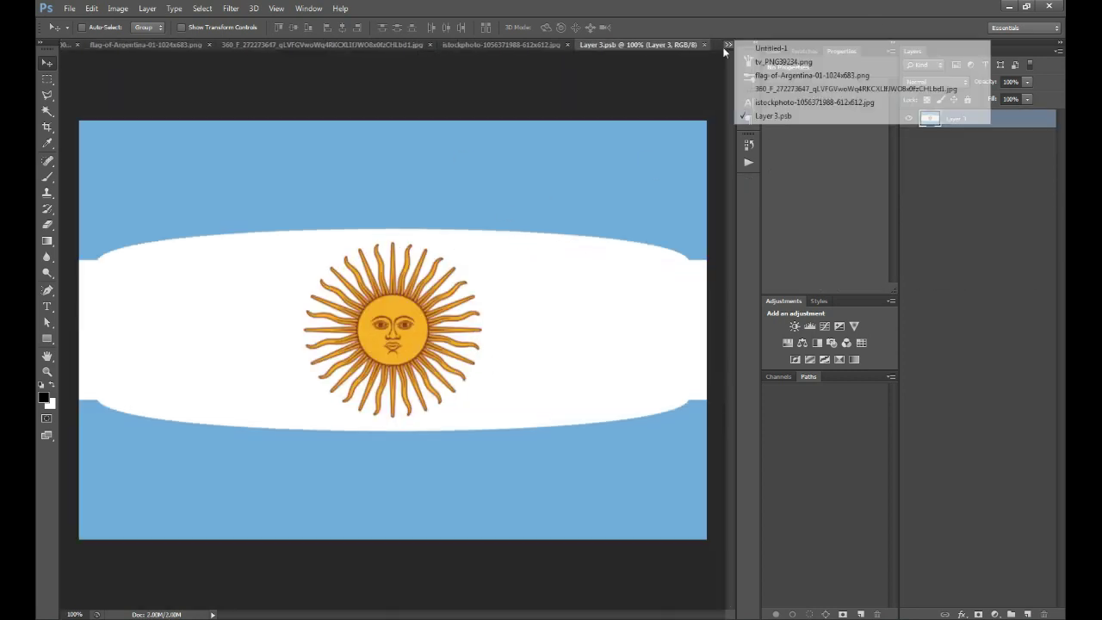
{"action": "left_click", "coordinate": [784, 49]}
{"action": "scroll", "coordinate": [513, 303], "scroll_direction": "up", "scroll_amount": 2}
{"action": "key", "text": "z"}
{"action": "left_click", "coordinate": [512, 303], "text": "alt"}
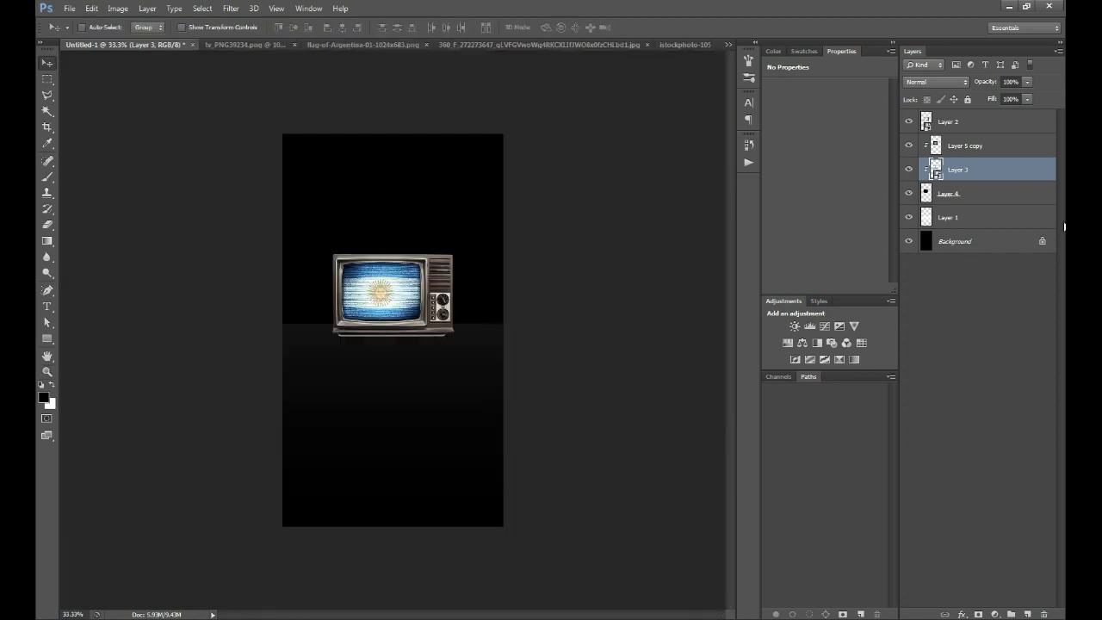
- Open the World Cup trophy PNG and drop it into the poster above Layer 2
{"action": "key", "text": "v"}
{"action": "left_click", "coordinate": [915, 224]}
{"action": "left_click", "coordinate": [948, 121]}
{"action": "key", "text": "ctrl+o"}
{"action": "double_click", "coordinate": [436, 121]}
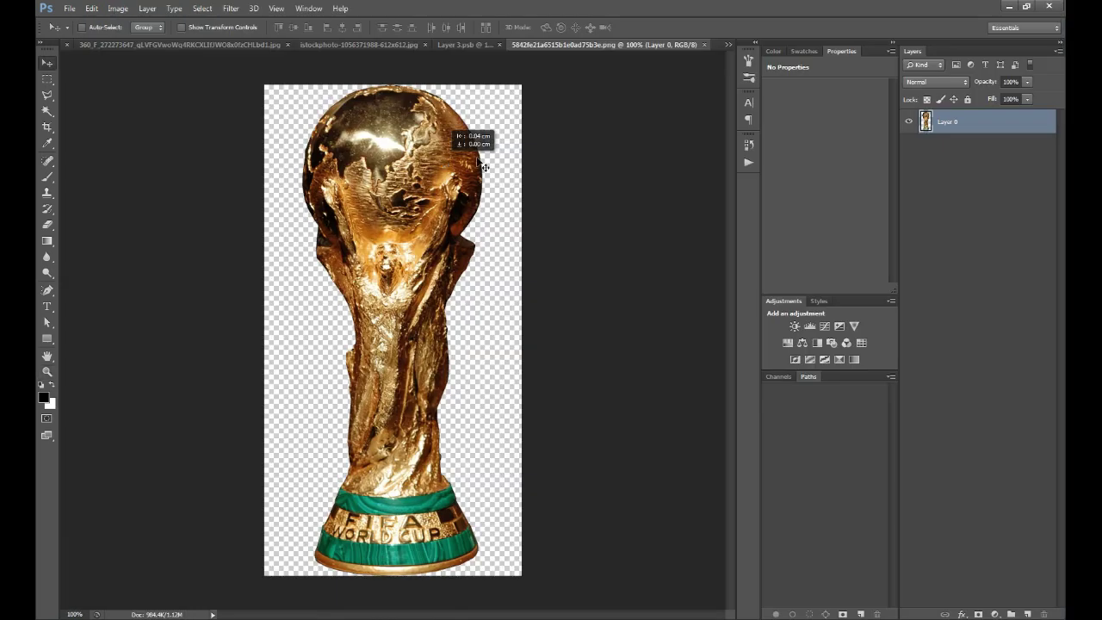
{"action": "left_click_drag", "start_coordinate": [649, 46], "coordinate": [588, 165]}
{"action": "left_click_drag", "start_coordinate": [329, 194], "coordinate": [330, 198]}
{"action": "key", "text": "ctrl+w"}
- Place the trophy in front of the TV and check it zoomed in and out
{"action": "left_click_drag", "start_coordinate": [405, 357], "coordinate": [450, 388]}
{"action": "key", "text": "z"}
{"action": "left_click", "coordinate": [432, 358]}
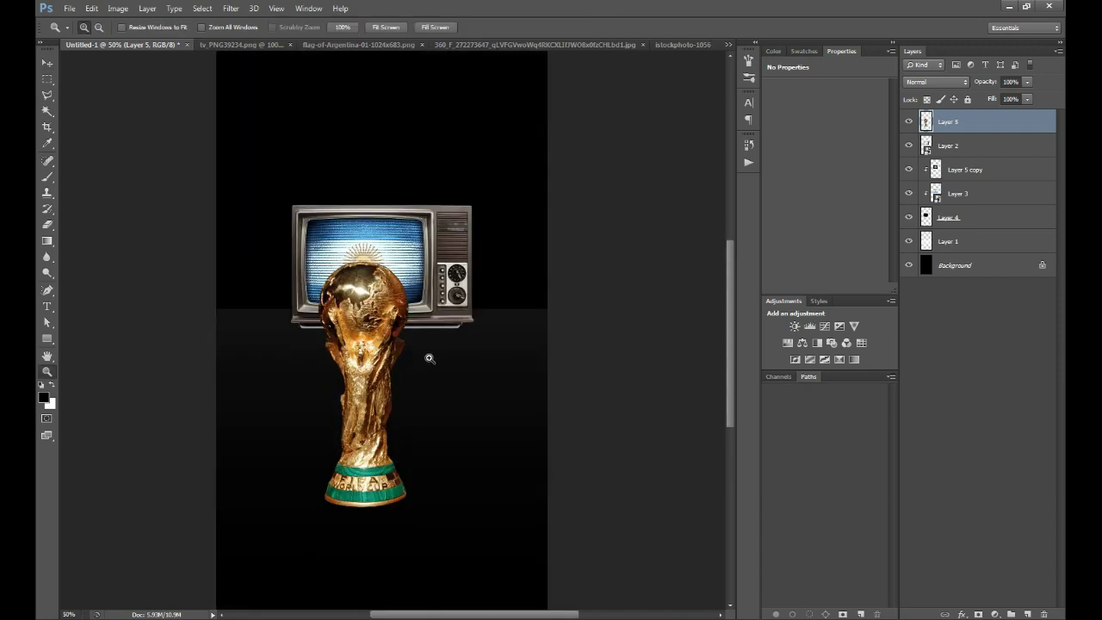
{"action": "left_click", "coordinate": [497, 440], "text": "alt"}
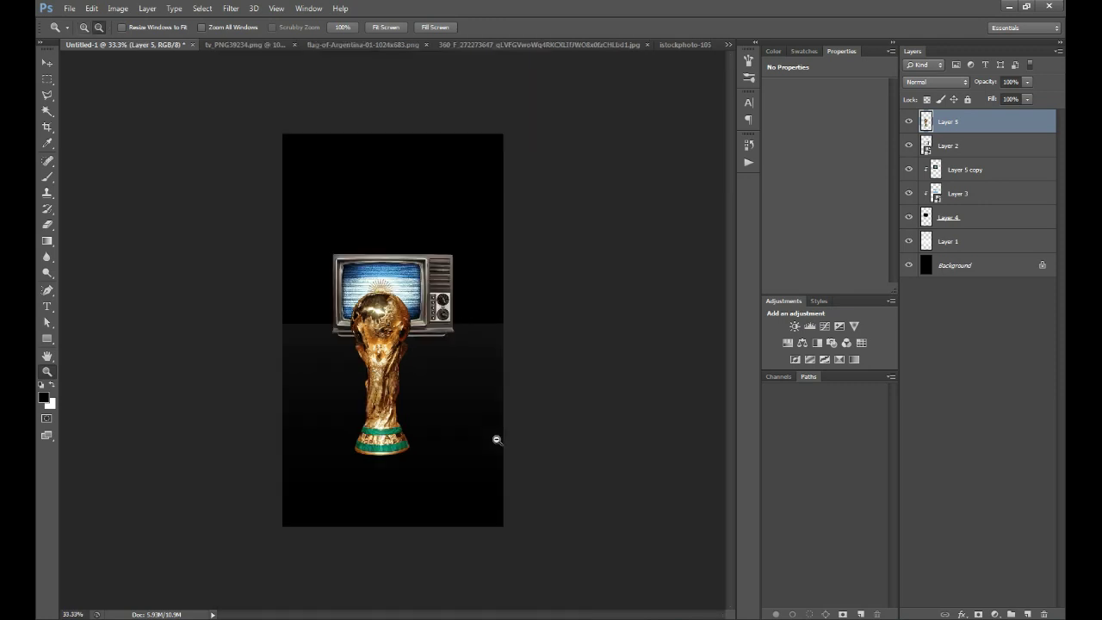
{"action": "left_click", "coordinate": [361, 365]}
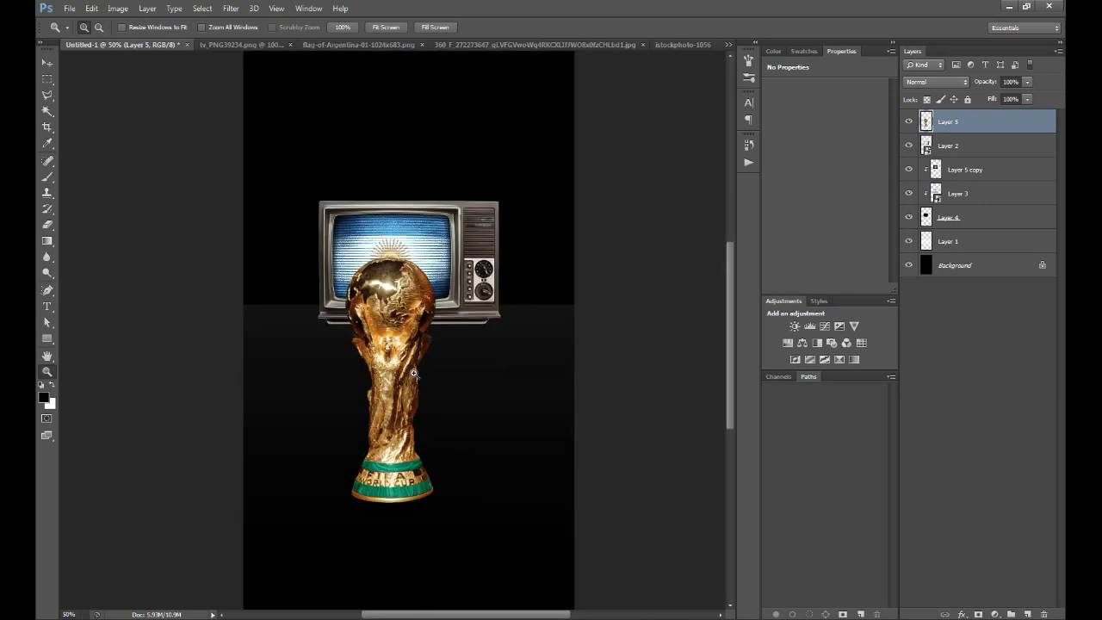
{"action": "left_click", "coordinate": [437, 371], "text": "alt"}
- Centre the trophy horizontally on the canvas with Align Horizontal Centers
{"action": "key", "text": "v"}
{"action": "key", "text": "ctrl+a"}
{"action": "left_click", "coordinate": [342, 27]}
{"action": "left_click", "coordinate": [236, 8]}
{"action": "key", "text": "z"}
{"action": "left_click", "coordinate": [346, 347]}
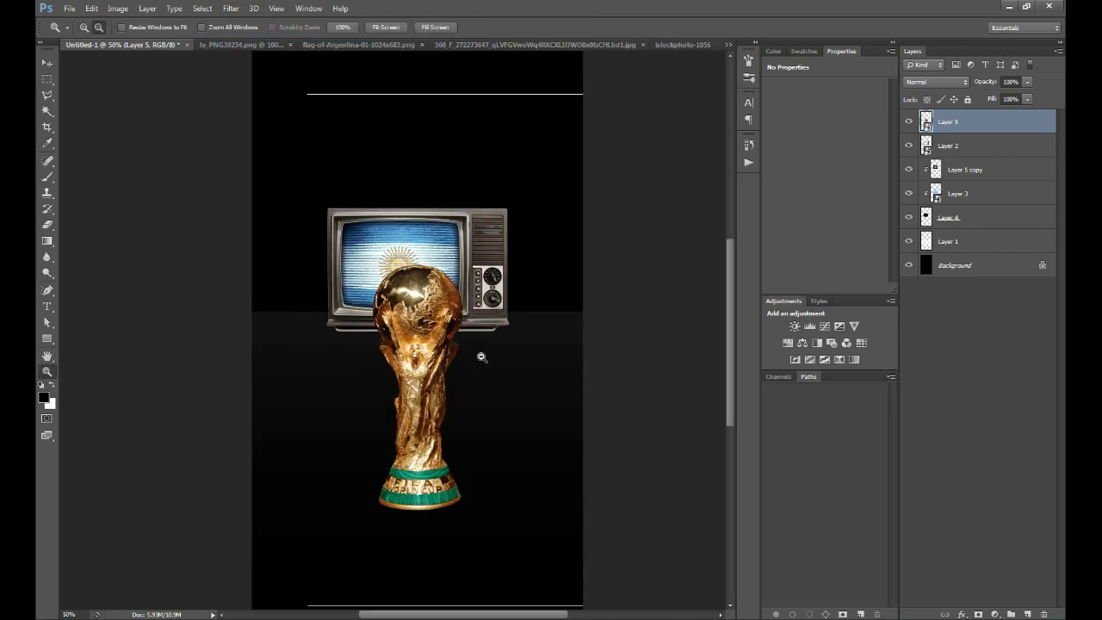
{"action": "left_click", "coordinate": [482, 357], "text": "alt"}
{"action": "key", "text": "v"}
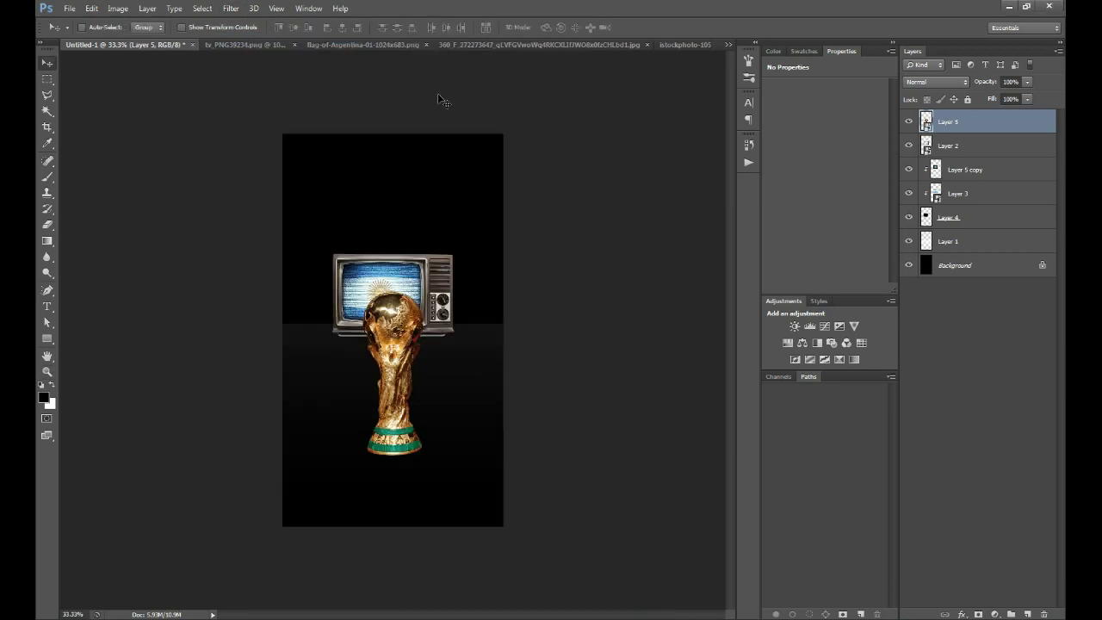
{"action": "key", "text": "ctrl+t"}
- Enlarge the trophy and move it down below the TV
{"action": "left_click_drag", "start_coordinate": [365, 290], "coordinate": [327, 192]}
{"action": "mouse_move", "coordinate": [412, 257]}
{"action": "left_mouse_down"}
{"action": "mouse_move", "coordinate": [498, 313]}
{"action": "mouse_move", "coordinate": [404, 370]}
{"action": "left_mouse_up"}
{"action": "key", "text": "Return"}
{"action": "key", "text": "z"}
{"action": "left_click", "coordinate": [506, 324]}
{"action": "key", "text": "v"}
- Soften the trophy with a 7.8 px Gaussian Blur, discarding a trial Field Blur
{"action": "left_click", "coordinate": [229, 7]}
{"action": "left_click", "coordinate": [402, 129]}
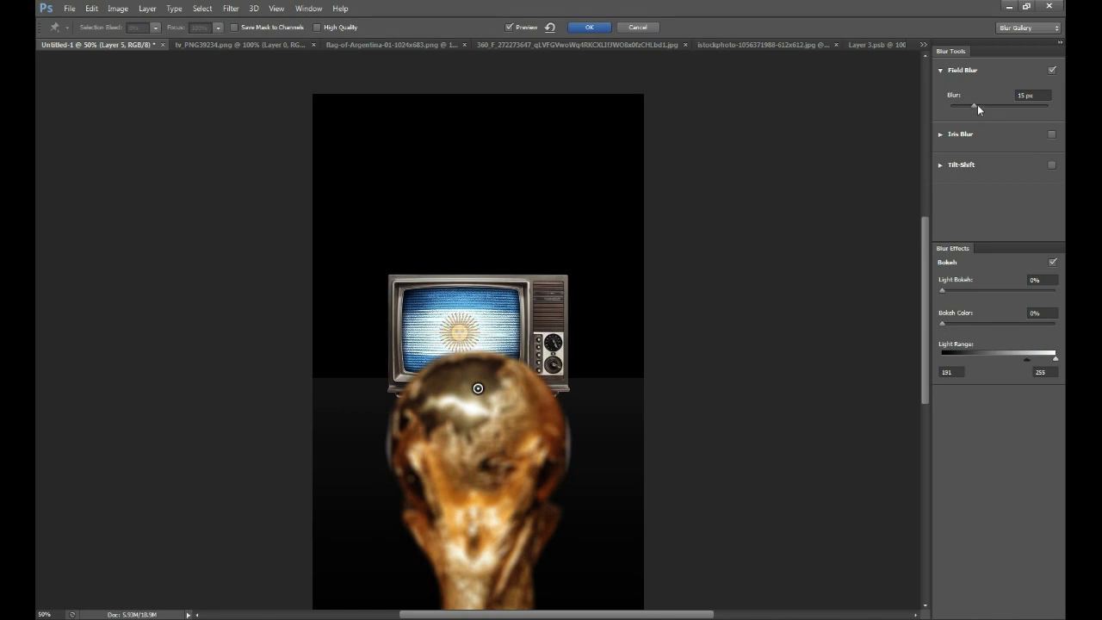
{"action": "left_click", "coordinate": [977, 105]}
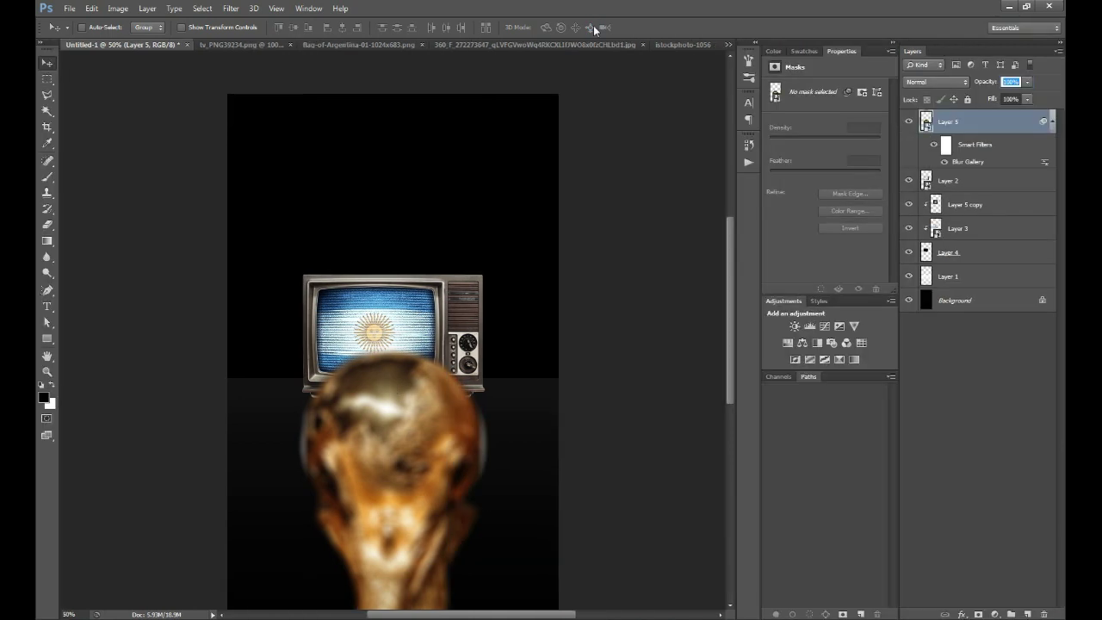
{"action": "key", "text": "ctrl+z"}
{"action": "left_click", "coordinate": [231, 8]}
{"action": "left_click", "coordinate": [426, 216]}
{"action": "left_click_drag", "start_coordinate": [421, 270], "coordinate": [407, 273]}
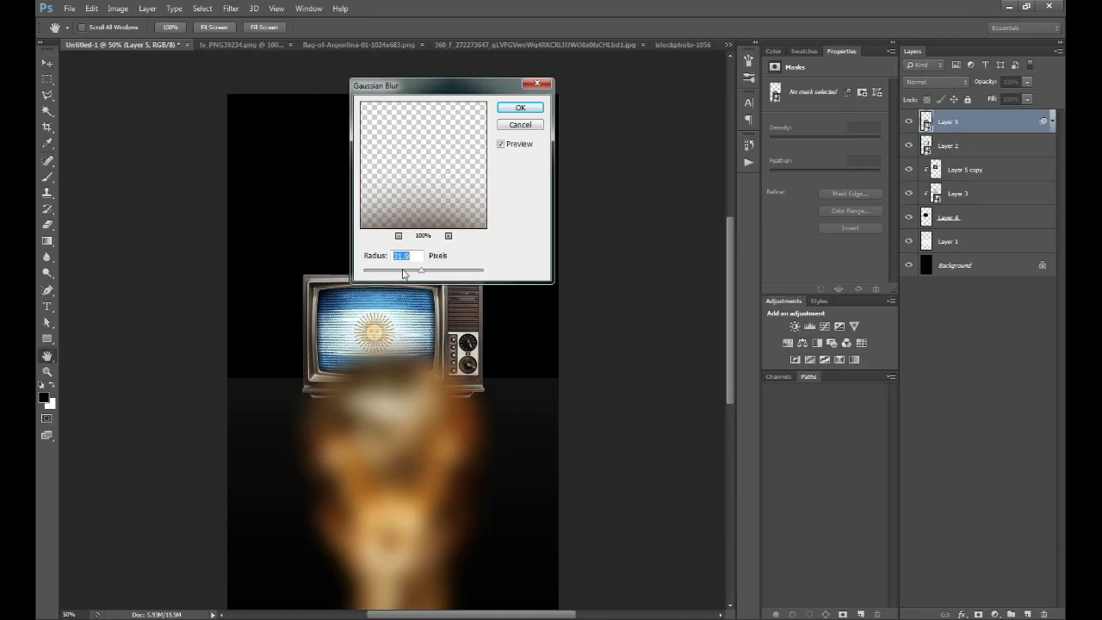
{"action": "key", "text": "Return"}
- Darken the trophy with a clipped Hue/Saturation layer at Lightness -50
{"action": "left_click", "coordinate": [787, 343]}
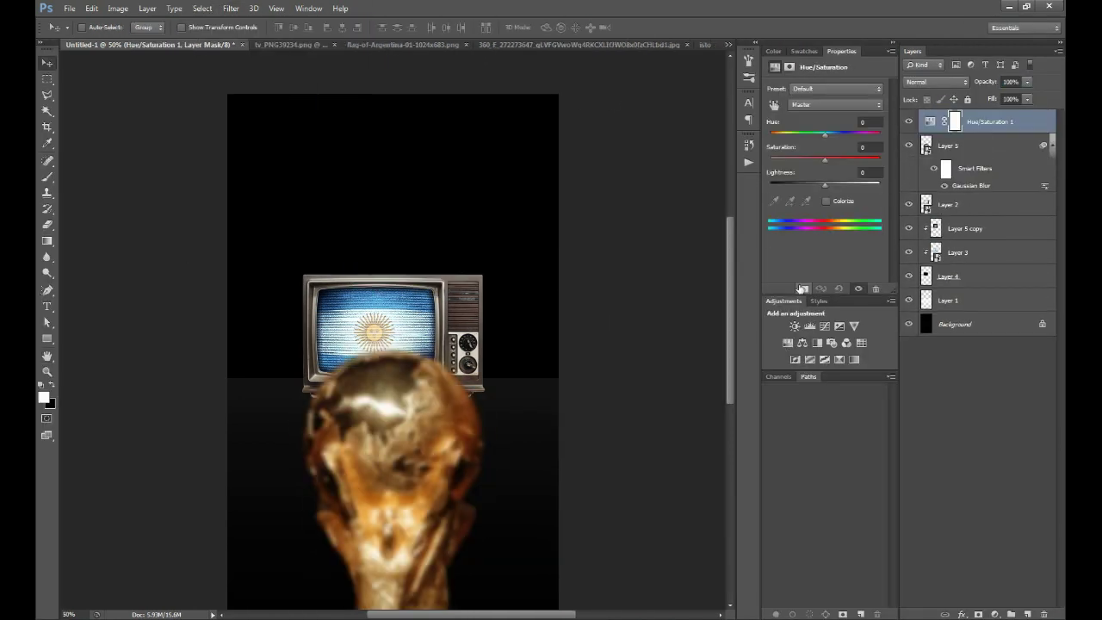
{"action": "left_click", "coordinate": [802, 288]}
{"action": "left_click_drag", "start_coordinate": [825, 184], "coordinate": [797, 184]}
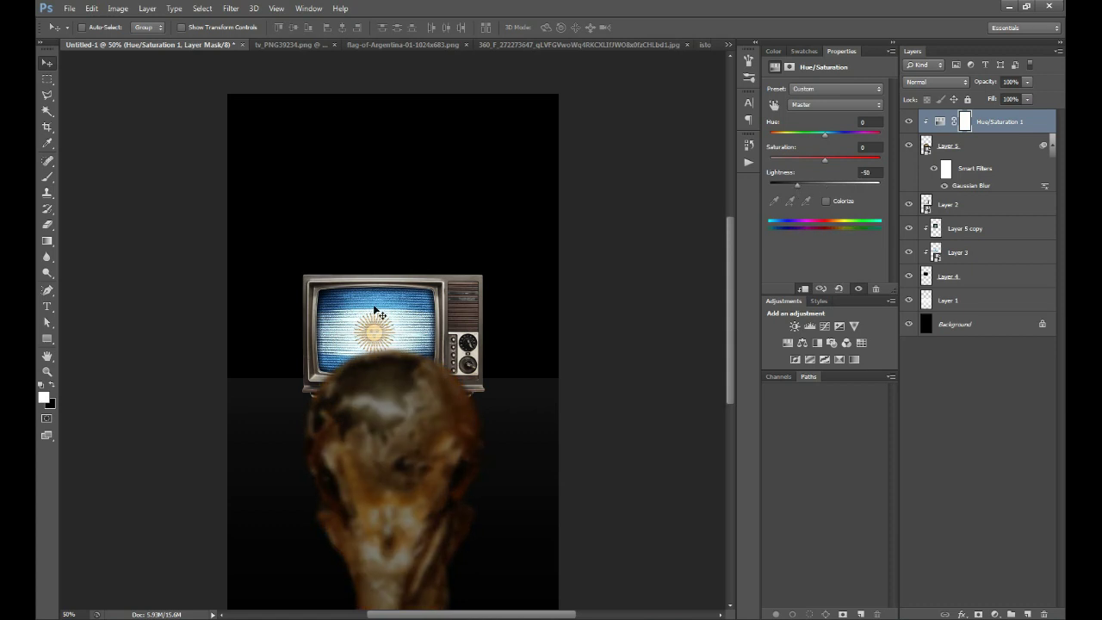
{"action": "key", "text": "z"}
{"action": "left_click", "coordinate": [374, 311], "text": "alt"}
{"action": "left_click", "coordinate": [997, 152]}
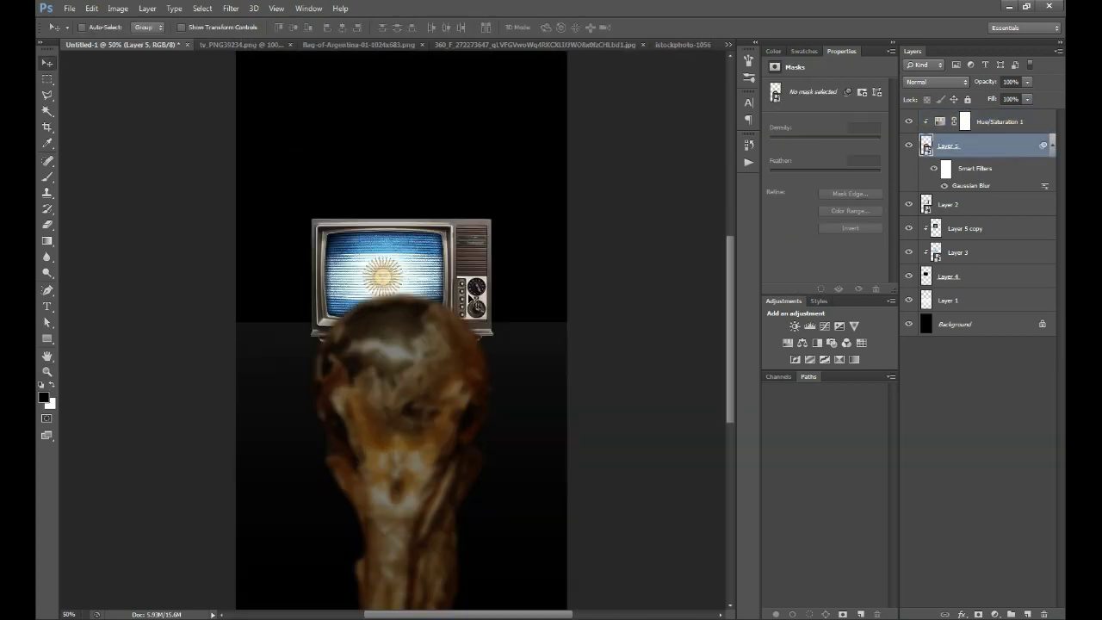
{"action": "left_click", "coordinate": [652, 308], "text": "alt"}
{"action": "key", "text": "ctrl+plus"}
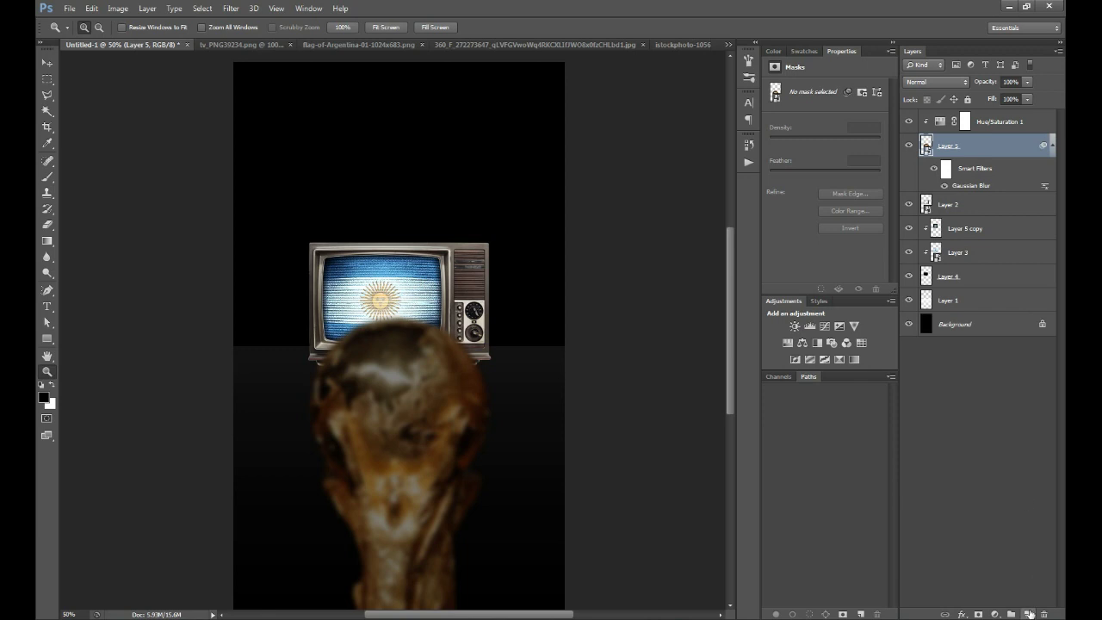
- Add a new empty layer set to Linear Dodge (Add) blend mode
{"action": "left_click", "coordinate": [1030, 613], "text": "ctrl"}
{"action": "left_click", "coordinate": [936, 81]}
{"action": "left_click", "coordinate": [928, 133]}
{"action": "left_click", "coordinate": [935, 82]}
{"action": "left_click", "coordinate": [938, 157]}
- Paint a soft bright-blue glow around the TV with an 1100 px brush
{"action": "left_click", "coordinate": [43, 397]}
{"action": "left_click", "coordinate": [638, 172]}
{"action": "left_click", "coordinate": [603, 131]}
{"action": "left_click", "coordinate": [749, 99]}
{"action": "key", "text": "b"}
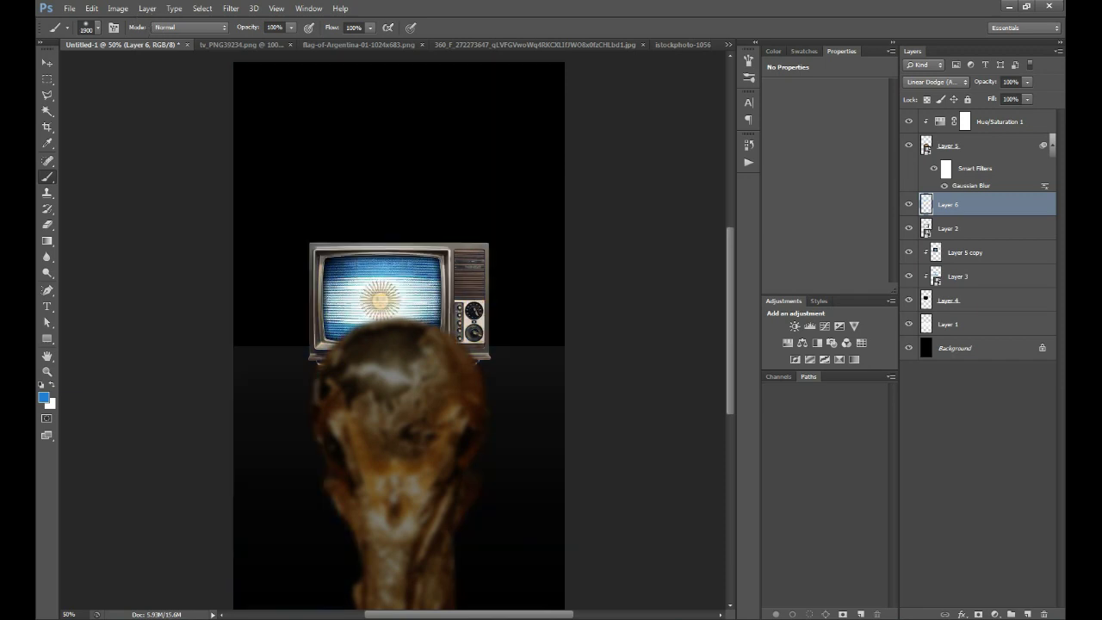
{"action": "left_click", "coordinate": [388, 276]}
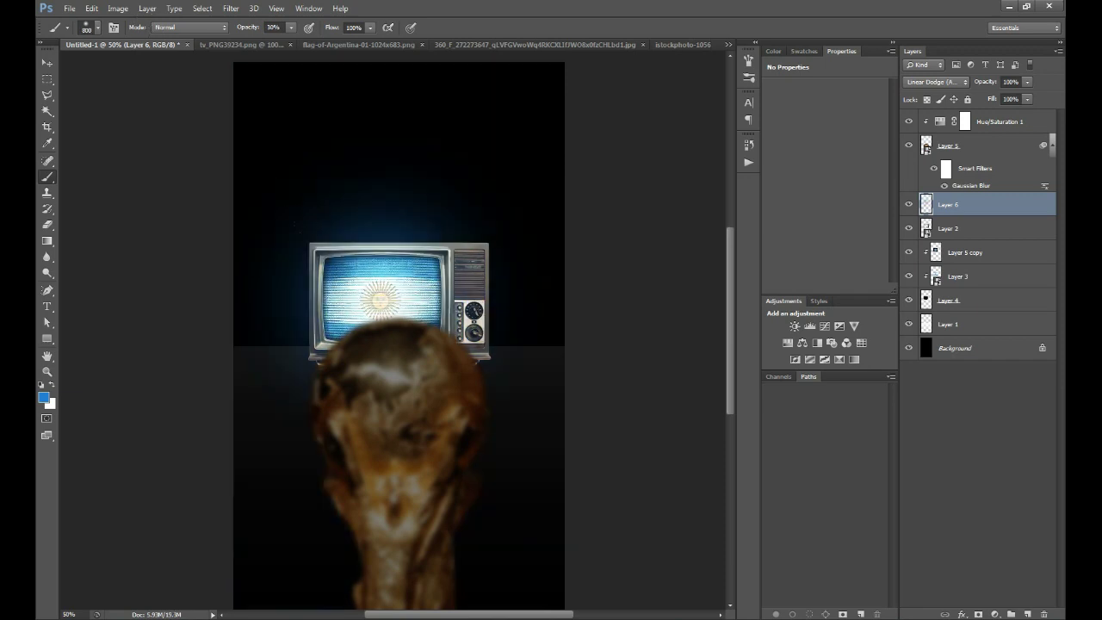
{"action": "key", "text": "bracketright"}
{"action": "key", "text": "bracketright"}
{"action": "key", "text": "bracketright"}
{"action": "left_click", "coordinate": [388, 289]}
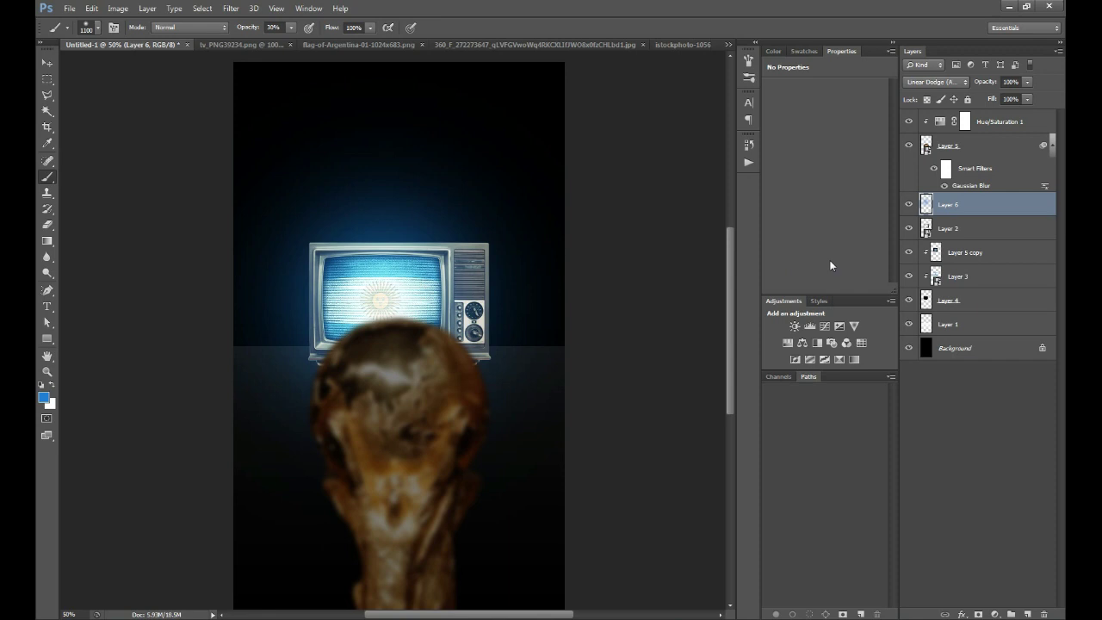
- Move the Blend If Underlying Layer slider so the flag shows through the glow
{"action": "key", "text": "v"}
{"action": "double_click", "coordinate": [997, 210]}
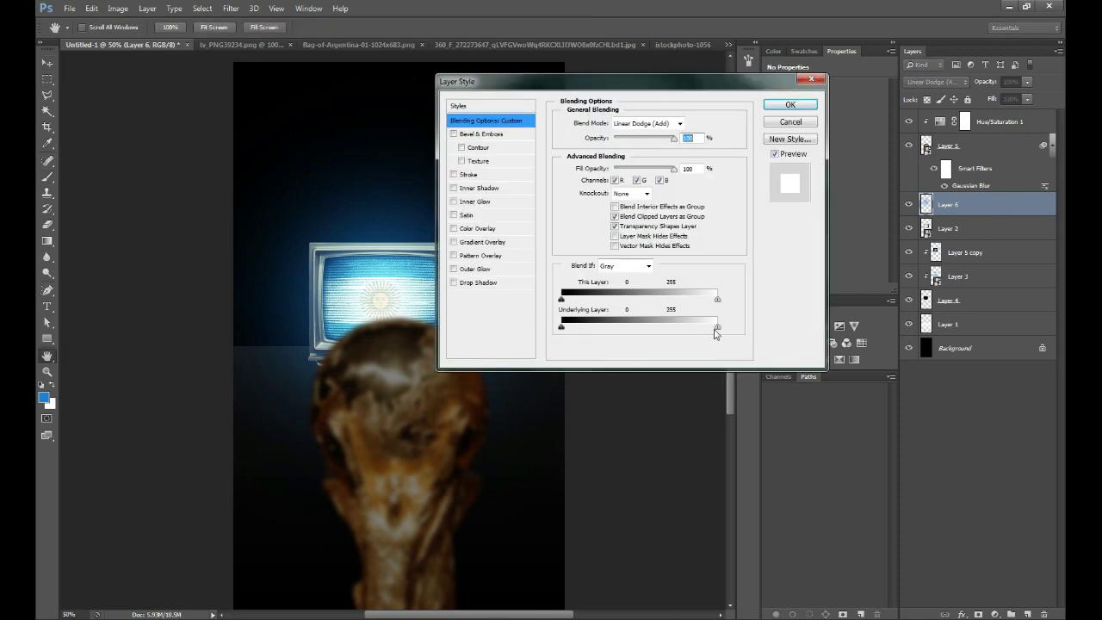
{"action": "left_click_drag", "start_coordinate": [665, 334], "coordinate": [653, 334]}
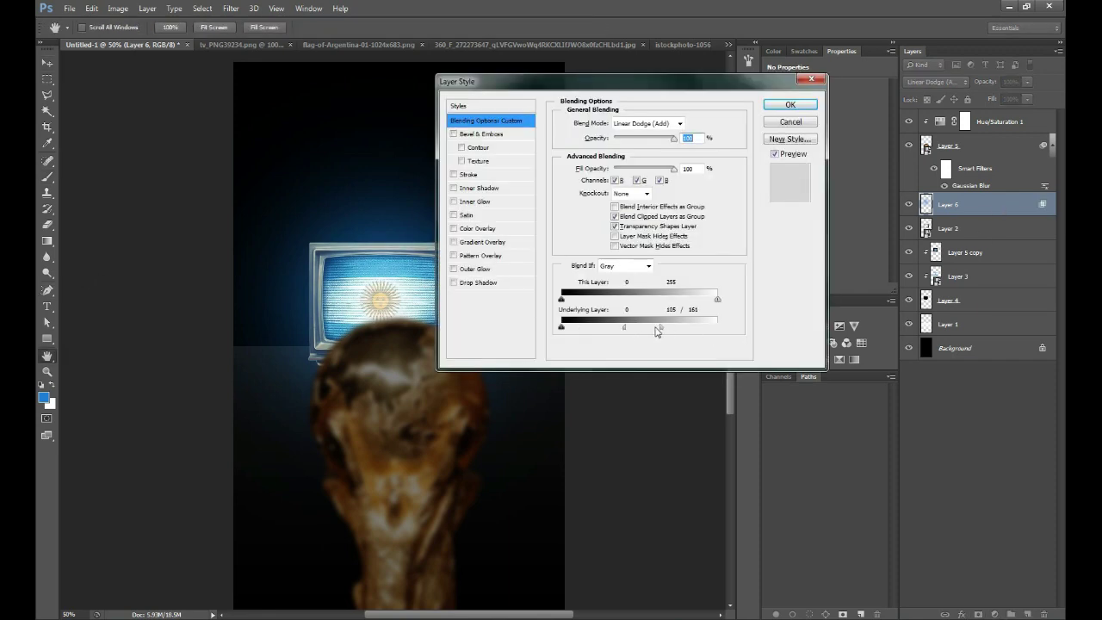
{"action": "key", "text": "Return"}
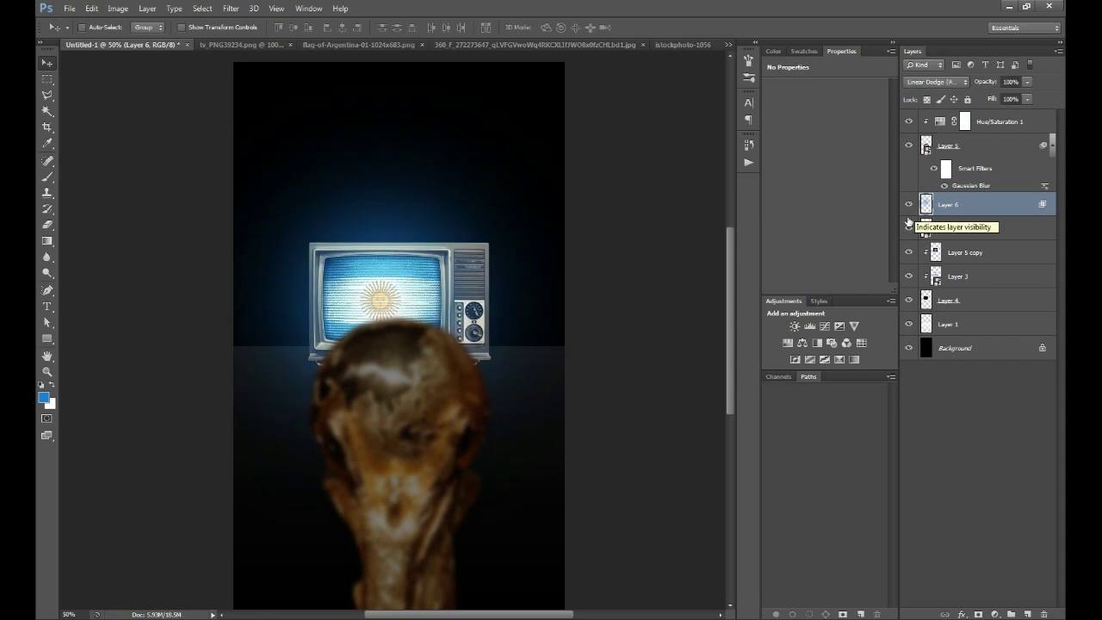
- Darken the TV on Layer 2 with a clipped Hue/Saturation at Lightness -51
{"action": "left_click", "coordinate": [973, 236]}
{"action": "left_click", "coordinate": [788, 343]}
{"action": "left_click", "coordinate": [801, 288]}
{"action": "left_click_drag", "start_coordinate": [825, 184], "coordinate": [796, 184]}
- Hide the trophy layer and move the texture layer beneath the TV layers
{"action": "key", "text": "z"}
{"action": "left_click", "coordinate": [551, 218], "text": "alt"}
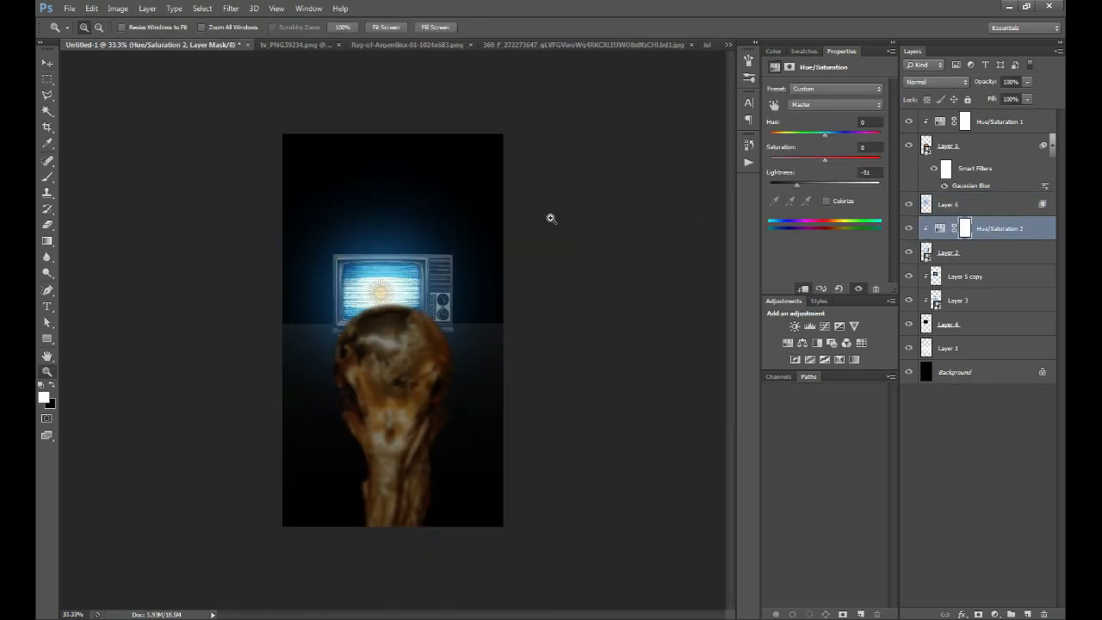
{"action": "left_click", "coordinate": [388, 325]}
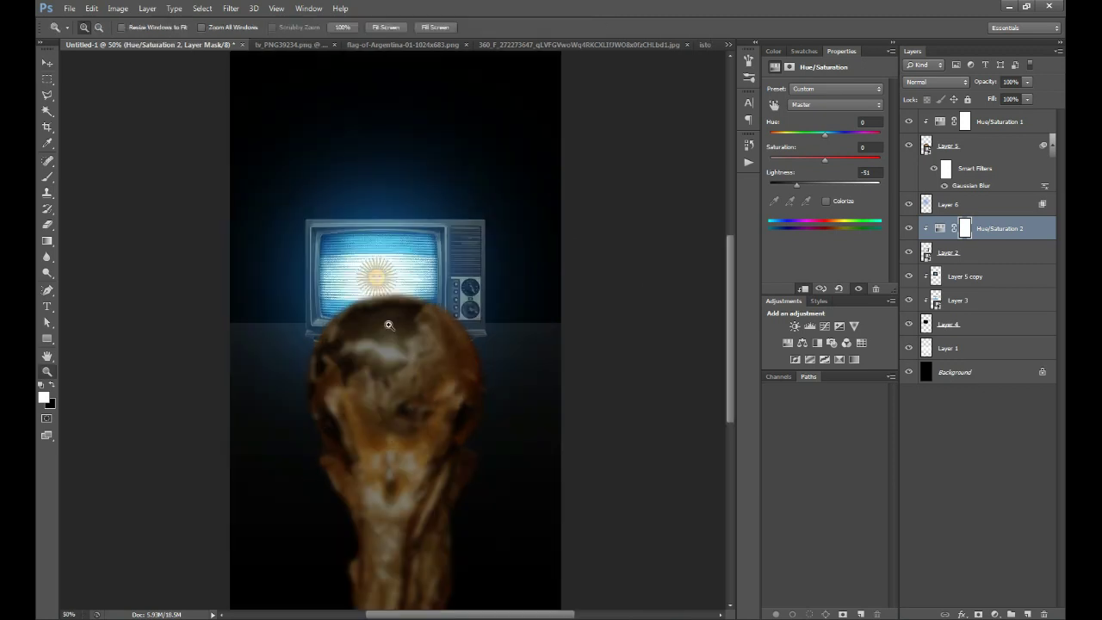
{"action": "left_click", "coordinate": [909, 147]}
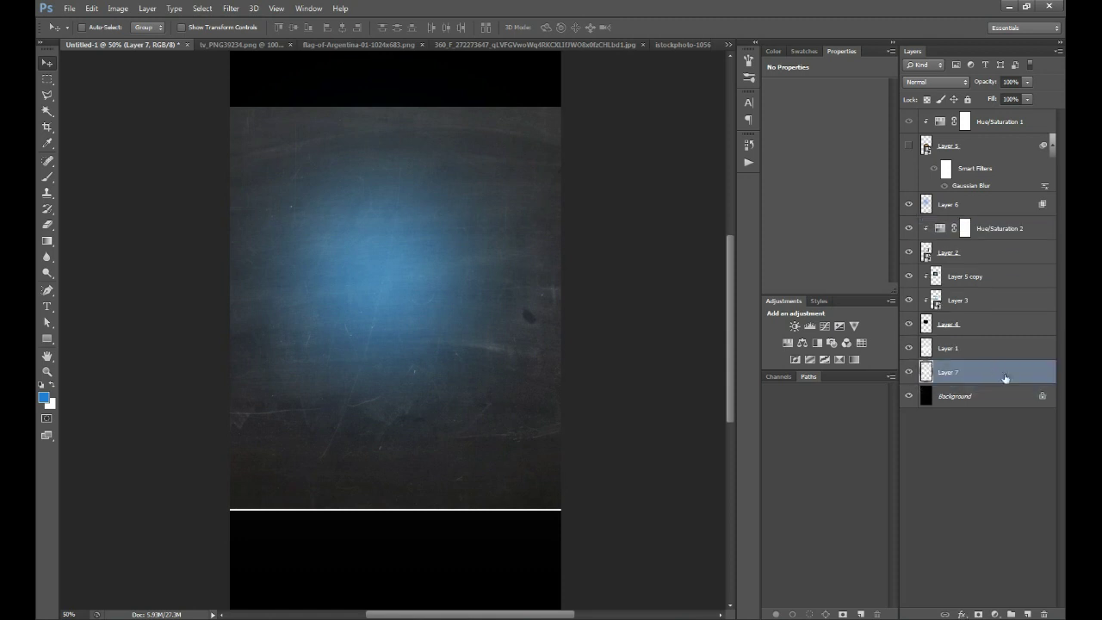
{"action": "left_click_drag", "start_coordinate": [1002, 226], "coordinate": [1004, 366]}
- Scale the texture to fill the poster's lower half as a floor
{"action": "key", "text": "ctrl+t"}
{"action": "key", "text": "ctrl+minus"}
{"action": "mouse_move", "coordinate": [596, 238]}
{"action": "left_mouse_down"}
{"action": "mouse_move", "coordinate": [468, 441]}
{"action": "mouse_move", "coordinate": [465, 482]}
{"action": "mouse_move", "coordinate": [452, 305]}
{"action": "left_mouse_up"}
{"action": "key", "text": "Return"}
{"action": "key", "text": "z"}
{"action": "left_click", "coordinate": [441, 333], "text": "alt"}
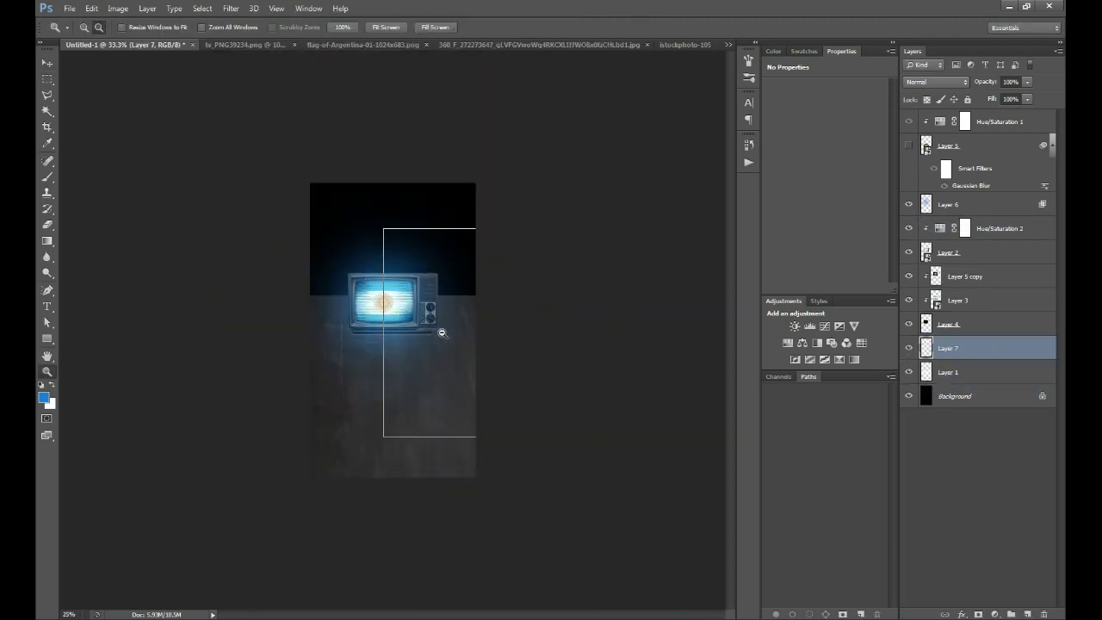
- Lower the floor texture's top edge, abandoning a trial perspective stretch
{"action": "key", "text": "ctrl+t"}
{"action": "mouse_move", "coordinate": [442, 466]}
{"action": "left_mouse_down"}
{"action": "mouse_move", "coordinate": [624, 447]}
{"action": "mouse_move", "coordinate": [671, 465]}
{"action": "left_mouse_up"}
{"action": "left_click_drag", "start_coordinate": [393, 465], "coordinate": [399, 411]}
{"action": "key", "text": "Escape"}
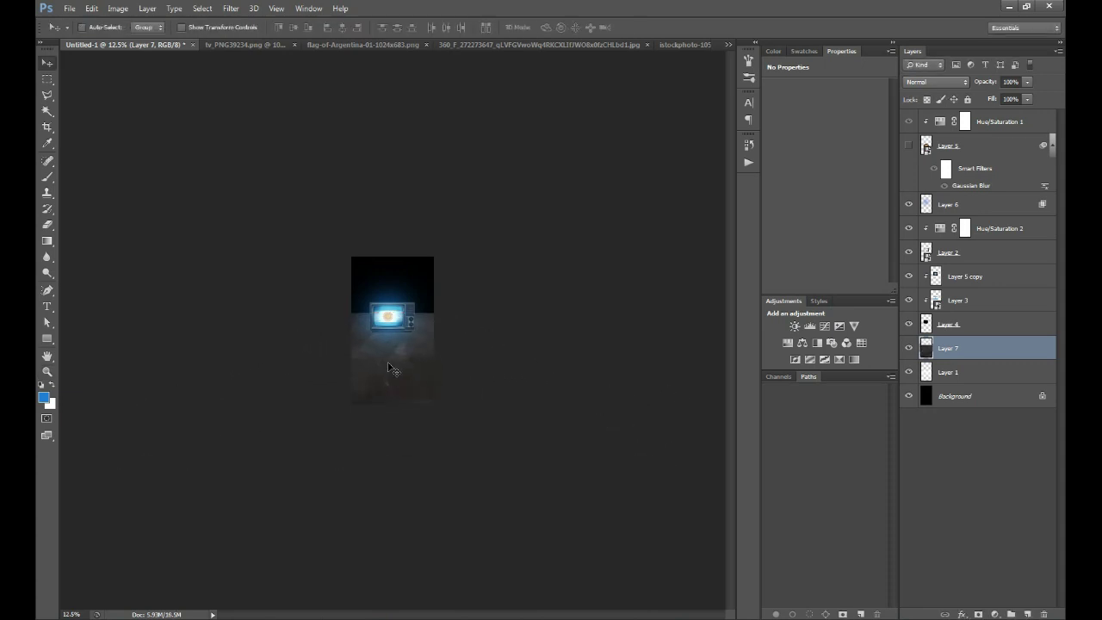
{"action": "left_click", "coordinate": [425, 330]}
{"action": "left_click", "coordinate": [425, 330]}
{"action": "key", "text": "ctrl+t"}
{"action": "left_click_drag", "start_coordinate": [393, 288], "coordinate": [392, 309]}
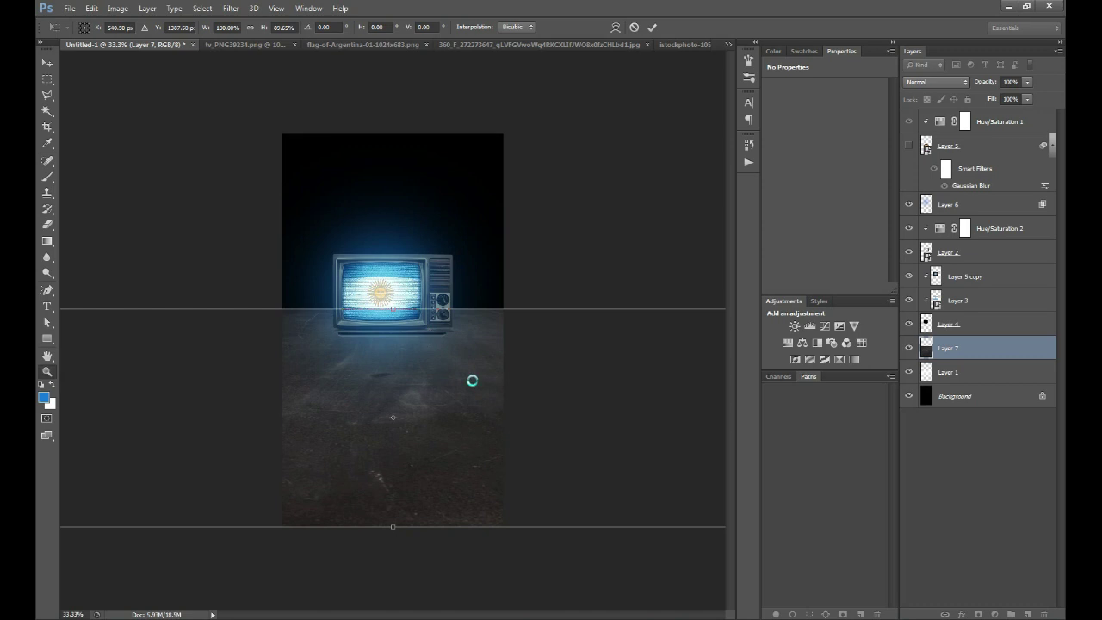
{"action": "left_click", "coordinate": [379, 370]}
- Darken the floor with clipped Curves and Levels (19, 1.10, 255) adjustments
{"action": "left_click", "coordinate": [839, 325]}
{"action": "mouse_move", "coordinate": [836, 187]}
{"action": "left_mouse_down"}
{"action": "mouse_move", "coordinate": [836, 170]}
{"action": "mouse_move", "coordinate": [787, 179]}
{"action": "mouse_move", "coordinate": [823, 177]}
{"action": "left_mouse_up"}
{"action": "left_click", "coordinate": [809, 327]}
{"action": "key", "text": "ctrl+bracketleft"}
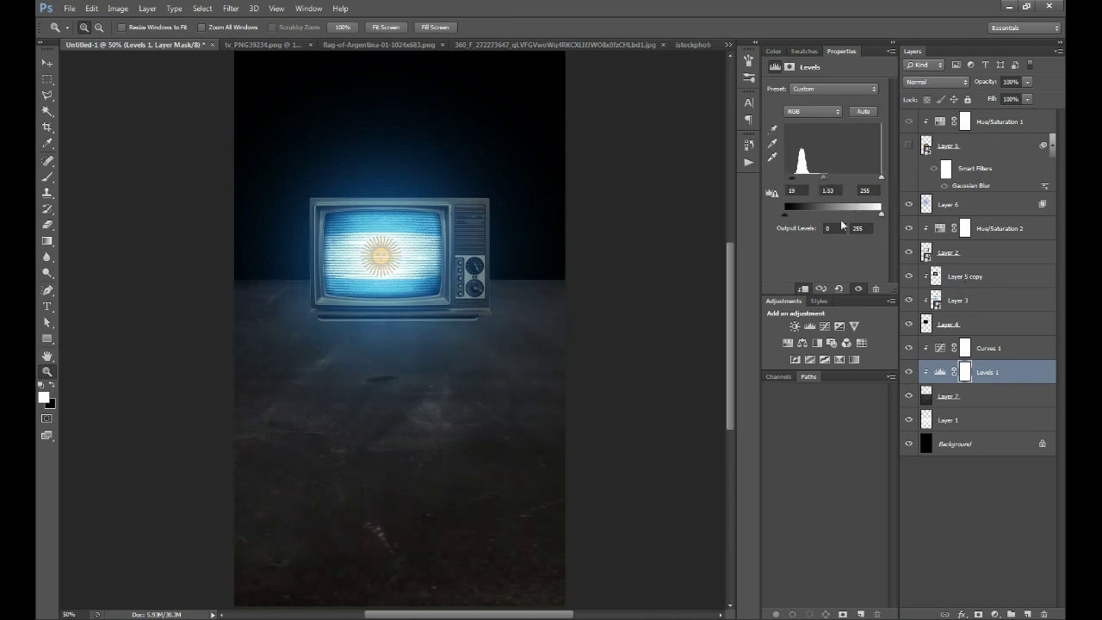
- Add a shadow layer and flatten the soft brush tip to 24% roundness
{"action": "left_click", "coordinate": [1027, 614]}
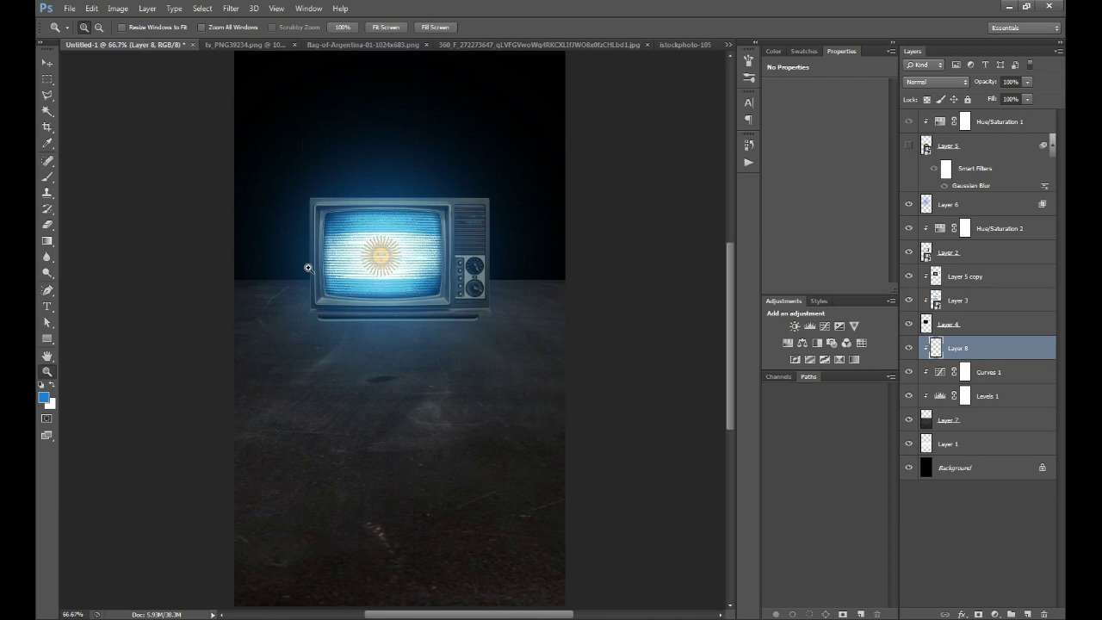
{"action": "key", "text": "ctrl+1"}
{"action": "key", "text": "b"}
{"action": "right_click", "coordinate": [280, 318]}
{"action": "left_click", "coordinate": [749, 60]}
{"action": "left_click", "coordinate": [620, 51]}
{"action": "left_click_drag", "start_coordinate": [705, 194], "coordinate": [702, 219]}
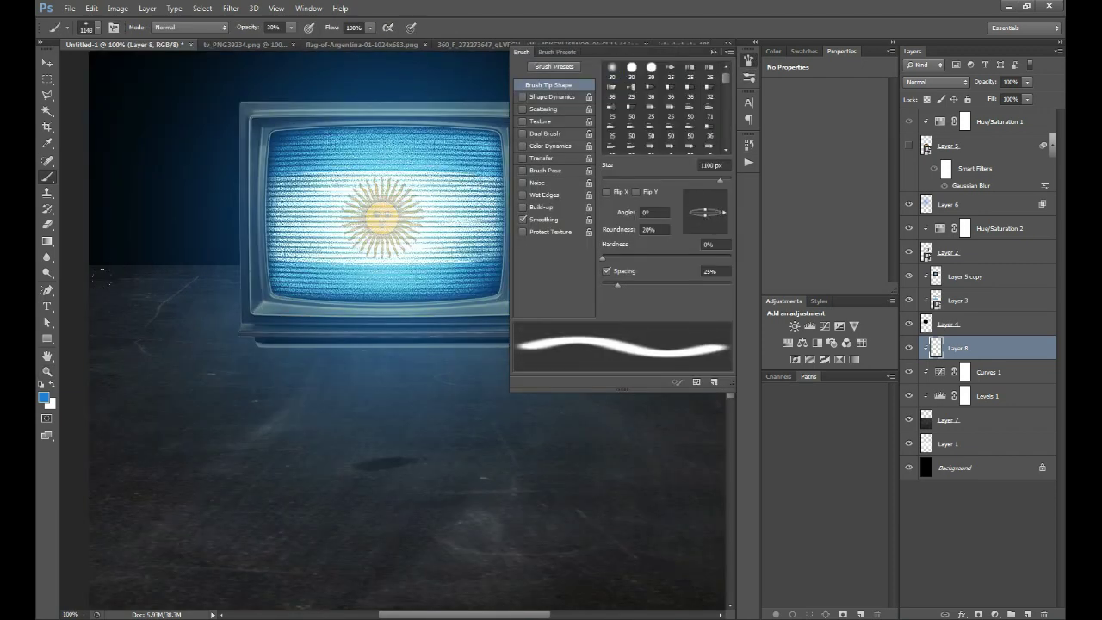
{"action": "left_click", "coordinate": [748, 60]}
- Set the foreground colour to black and review the brush settings
{"action": "left_click", "coordinate": [43, 397]}
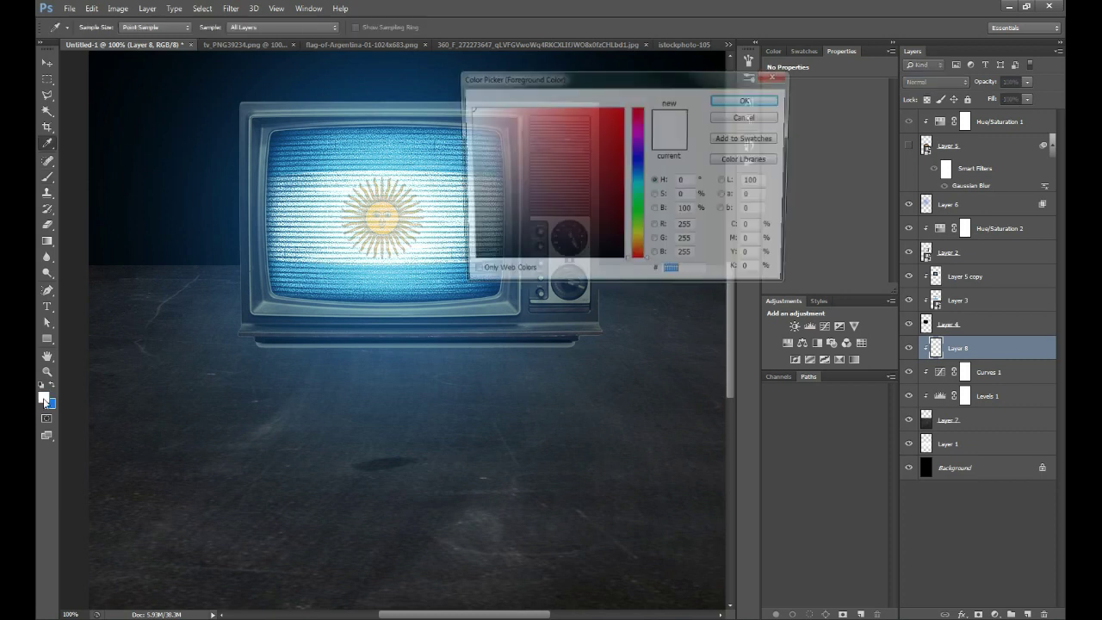
{"action": "left_click_drag", "start_coordinate": [570, 248], "coordinate": [599, 264]}
{"action": "key", "text": "Return"}
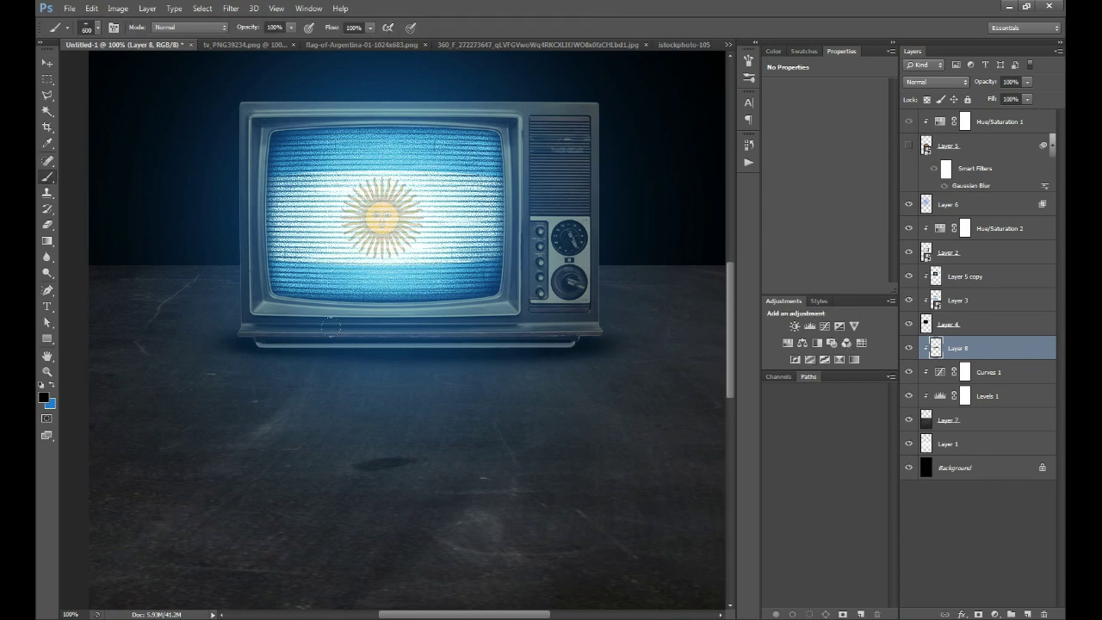
{"action": "right_click", "coordinate": [517, 301]}
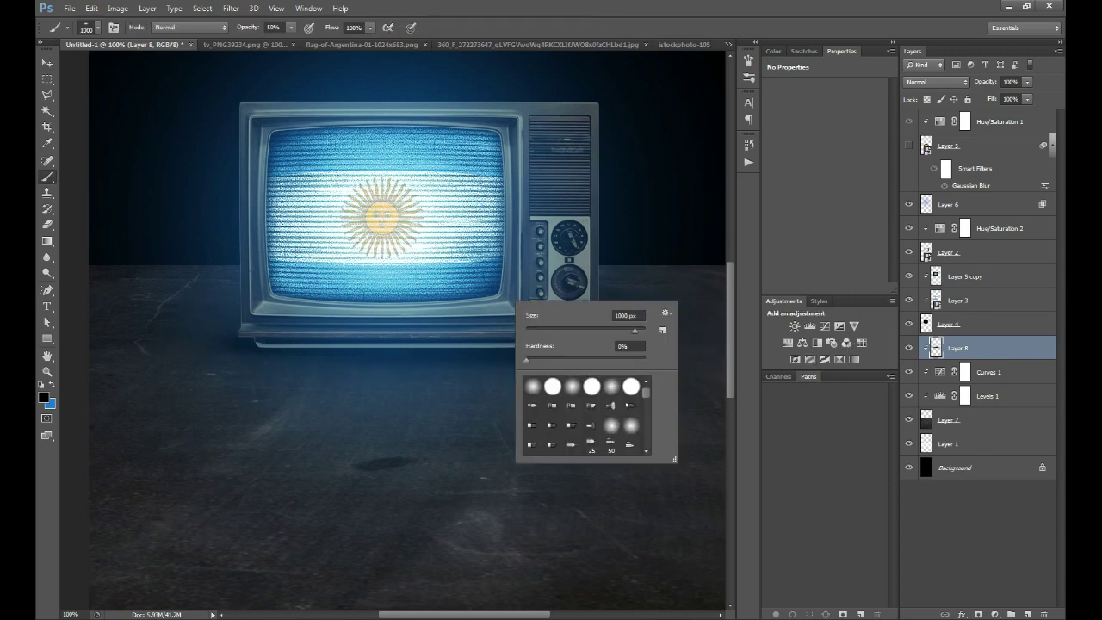
{"action": "key", "text": "F5"}
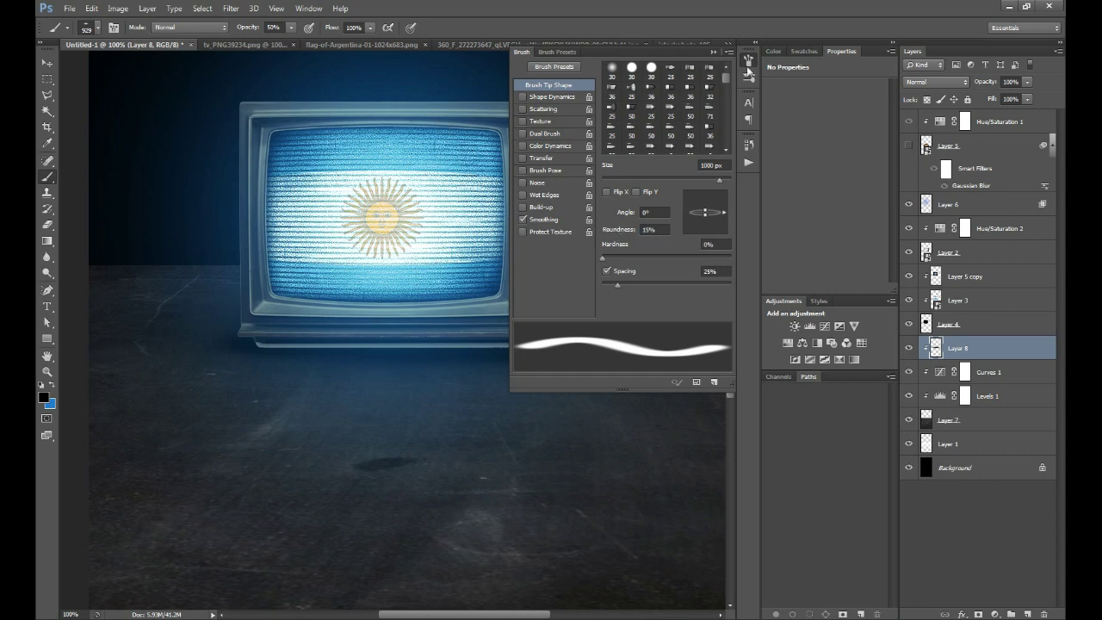
{"action": "left_click", "coordinate": [747, 69]}
- Move the first painted shadow down slightly, then hide that layer
{"action": "key", "text": "v"}
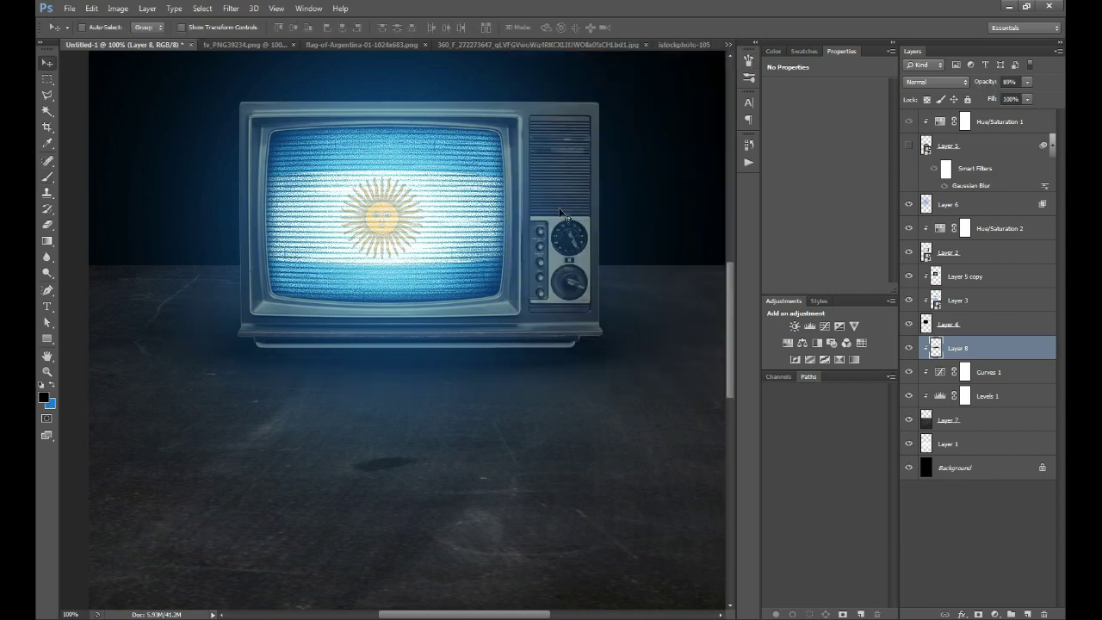
{"action": "key", "text": "ctrl+0"}
{"action": "left_click_drag", "start_coordinate": [561, 216], "coordinate": [491, 361]}
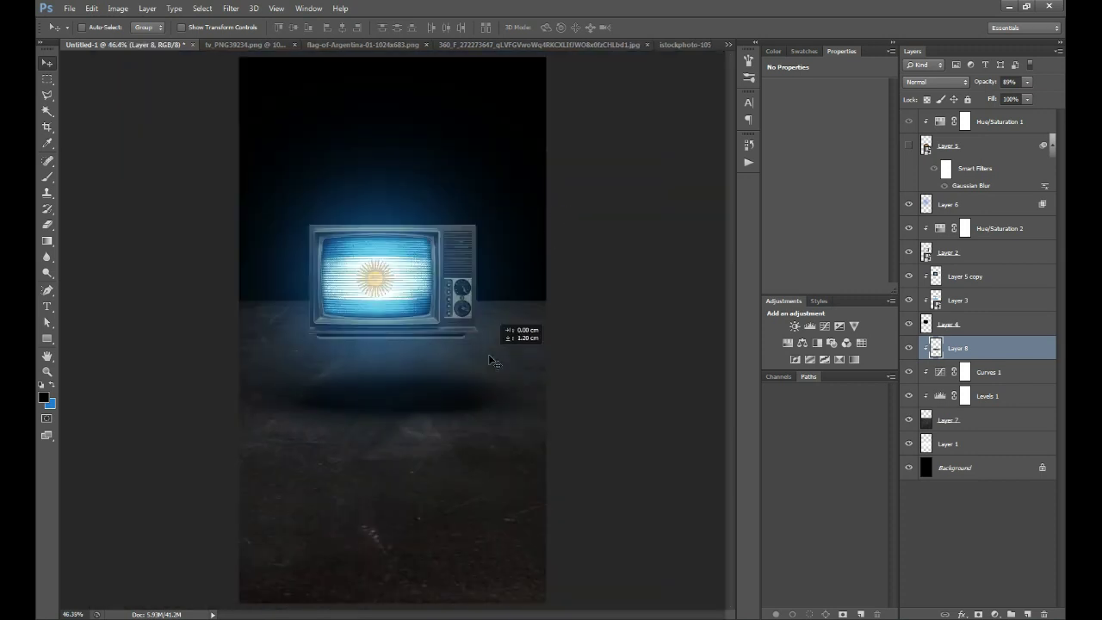
{"action": "left_click", "coordinate": [908, 348]}
- On a new layer above the floor adjustments, paint a dark shadow along the TV's base
{"action": "left_click", "coordinate": [1021, 375]}
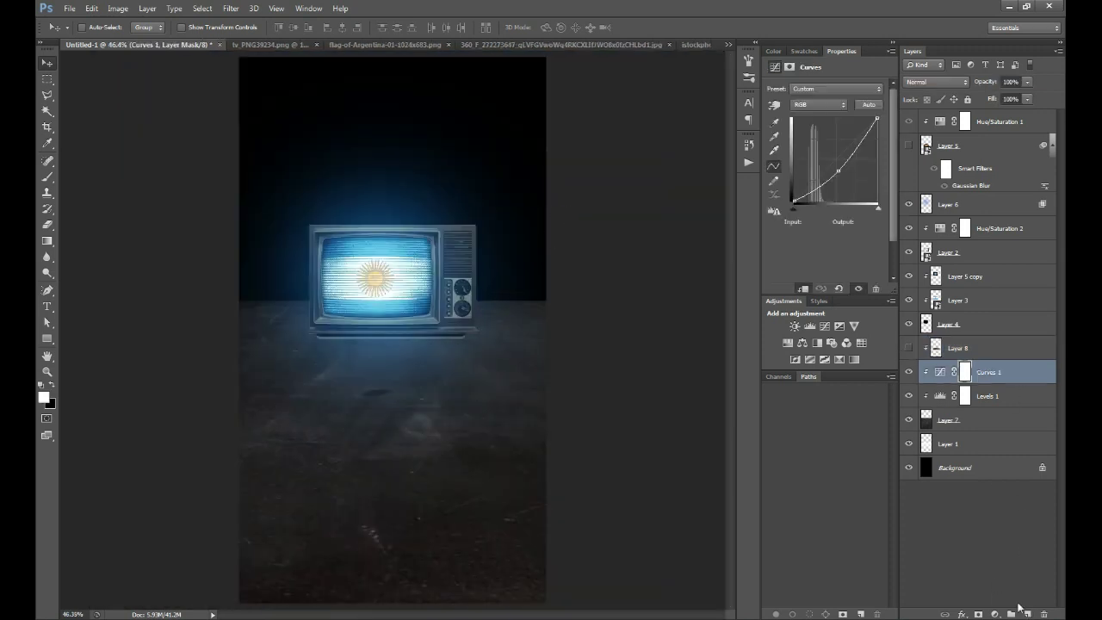
{"action": "left_click", "coordinate": [1027, 614]}
{"action": "key", "text": "b"}
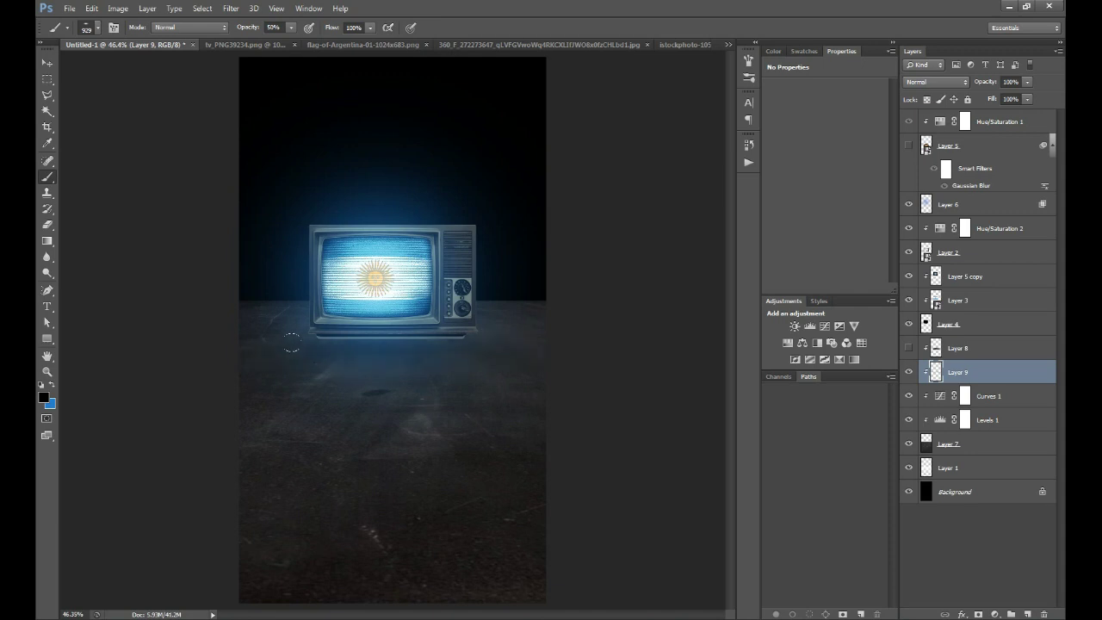
{"action": "left_click_drag", "start_coordinate": [276, 343], "coordinate": [360, 361]}
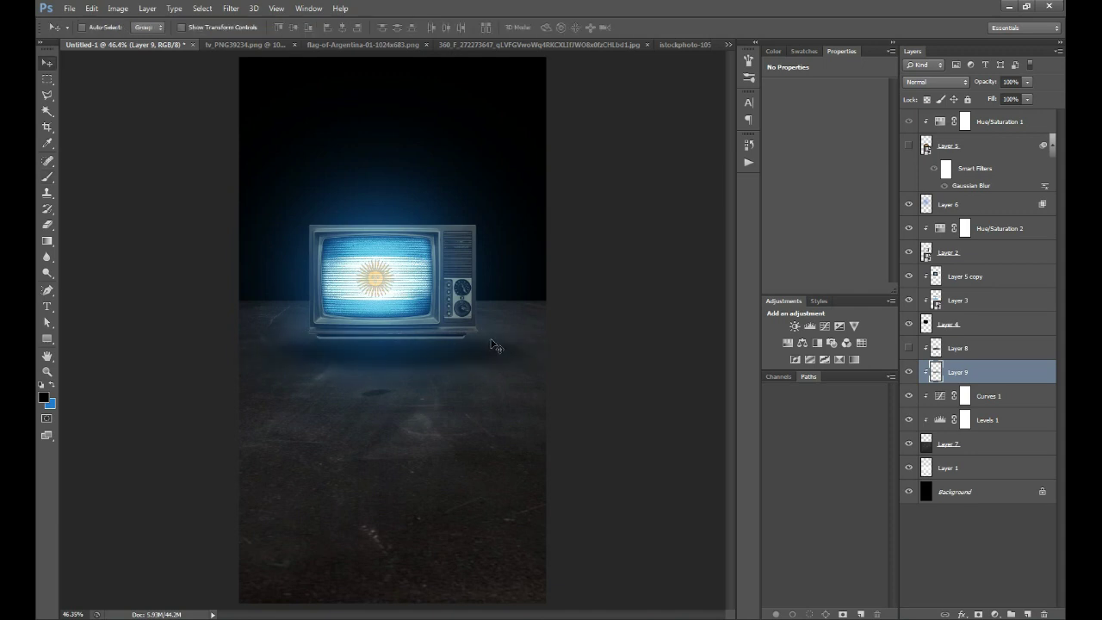
{"action": "left_click_drag", "start_coordinate": [297, 348], "coordinate": [491, 347]}
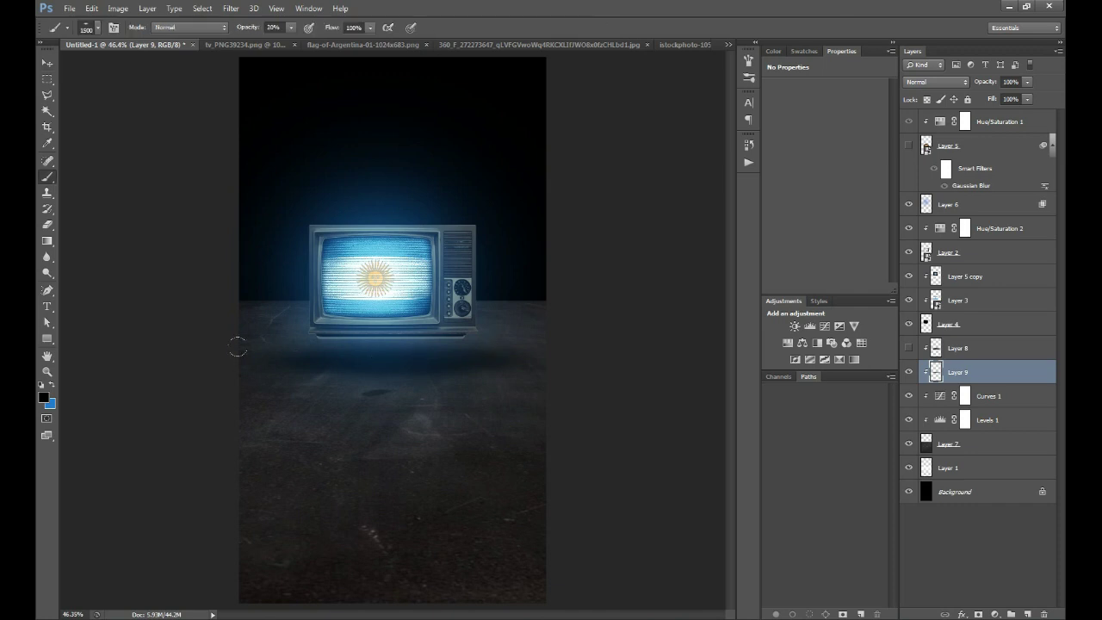
{"action": "key", "text": "v"}
{"action": "key", "text": "ctrl+t"}
{"action": "key", "text": "Escape"}
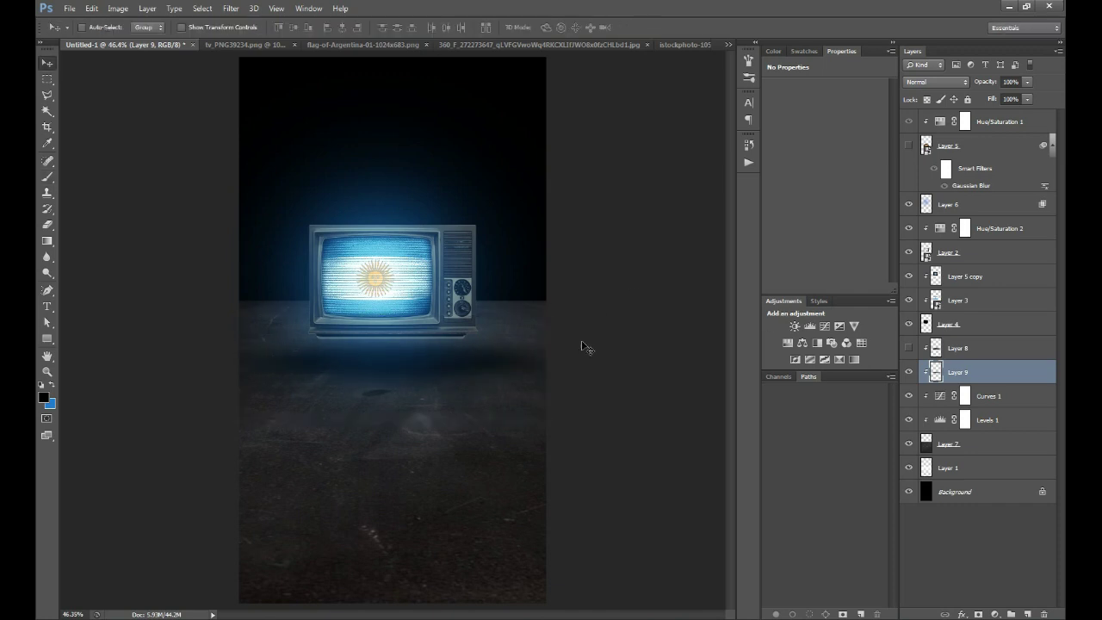
- Duplicate the floor texture and flip it into the upper half, then discard the copy
{"action": "left_click", "coordinate": [947, 444]}
{"action": "key", "text": "ctrl+minus"}
{"action": "key", "text": "ctrl+minus"}
{"action": "key", "text": "ctrl+j"}
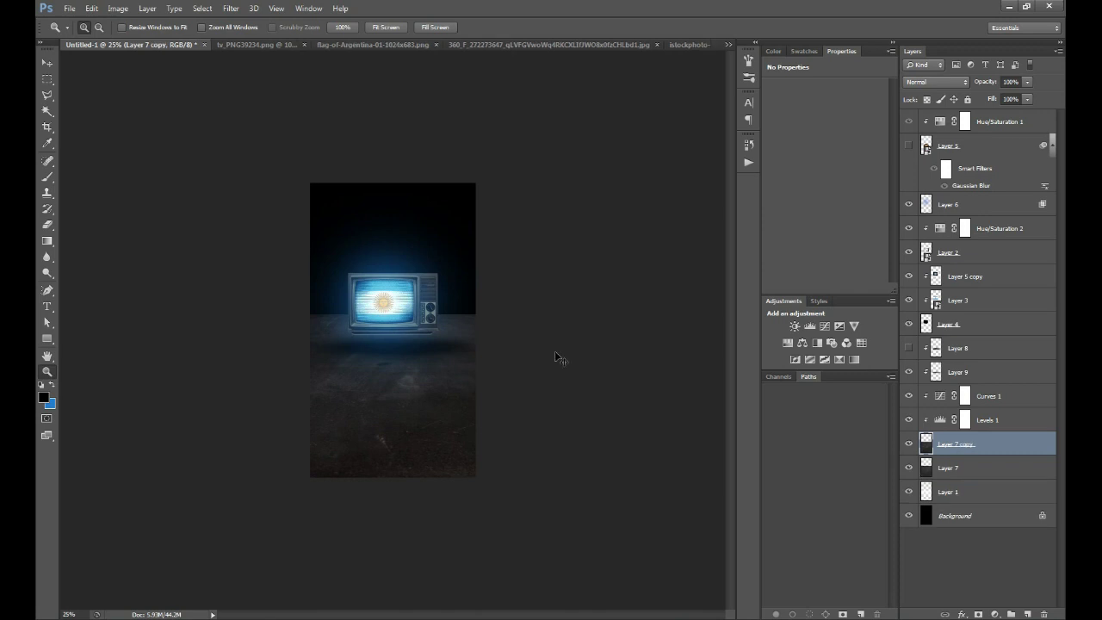
{"action": "key", "text": "ctrl+t"}
{"action": "right_click", "coordinate": [453, 577]}
{"action": "left_click", "coordinate": [487, 570]}
{"action": "left_click_drag", "start_coordinate": [457, 399], "coordinate": [457, 232]}
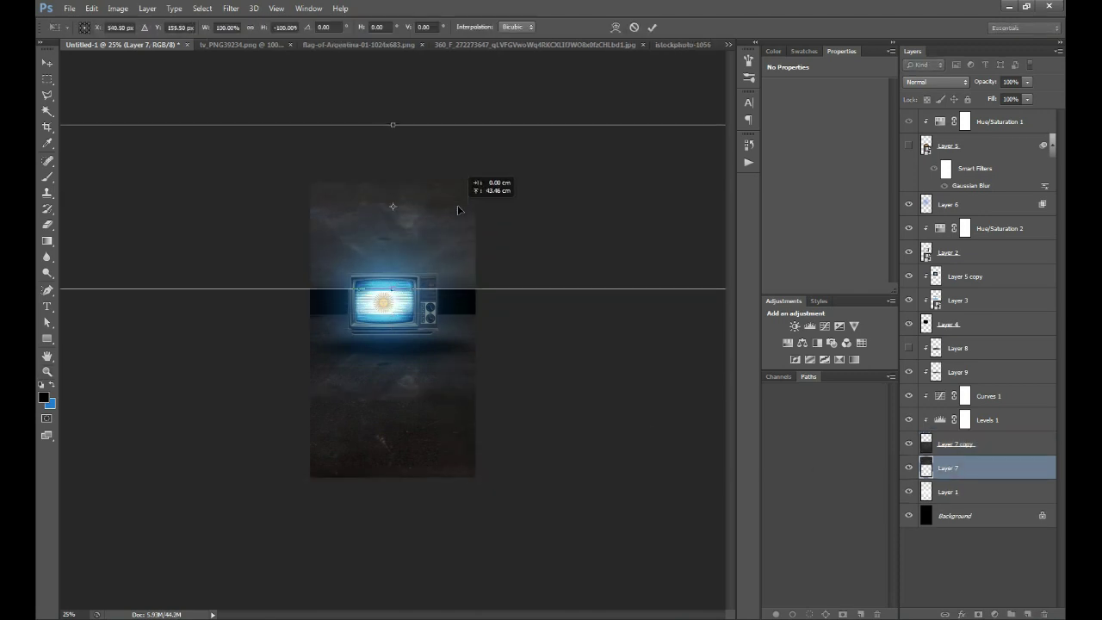
{"action": "key", "text": "Return"}
{"action": "key", "text": "z"}
{"action": "key", "text": "v"}
{"action": "key", "text": "Delete"}
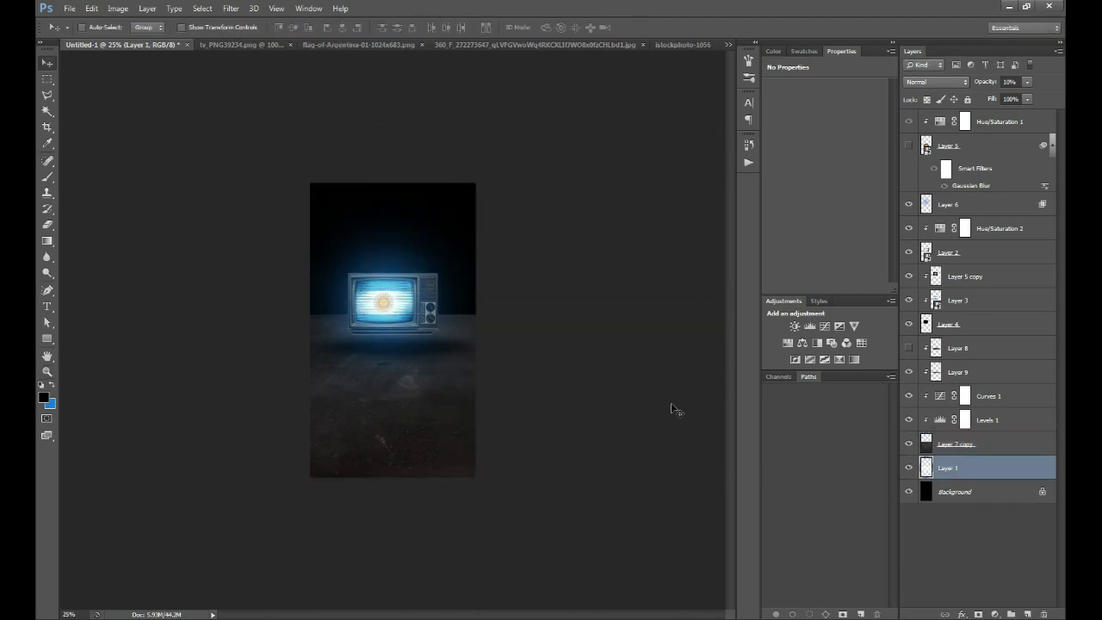
- Drag the texture image into the poster as Layer 10 behind the TV
{"action": "left_click", "coordinate": [659, 576]}
{"action": "left_click_drag", "start_coordinate": [710, 256], "coordinate": [477, 308]}
{"action": "key", "text": "z"}
{"action": "left_click", "coordinate": [447, 302]}
{"action": "left_click", "coordinate": [494, 289]}
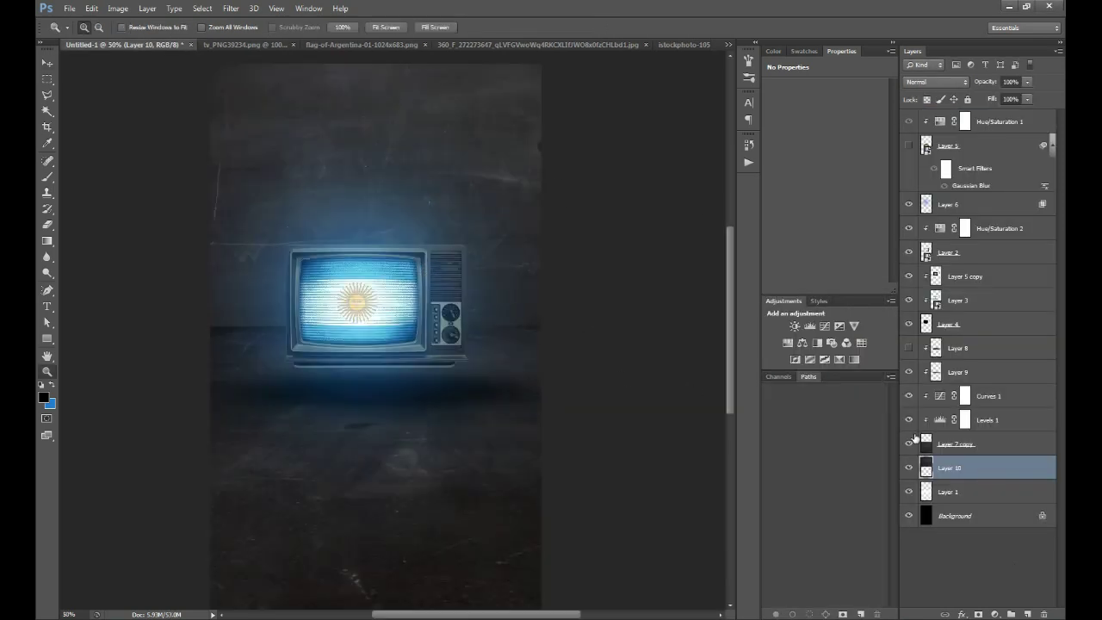
- Brush dark shading along the horizon on both sides of the TV on new layers
{"action": "left_click", "coordinate": [1027, 613]}
{"action": "key", "text": "b"}
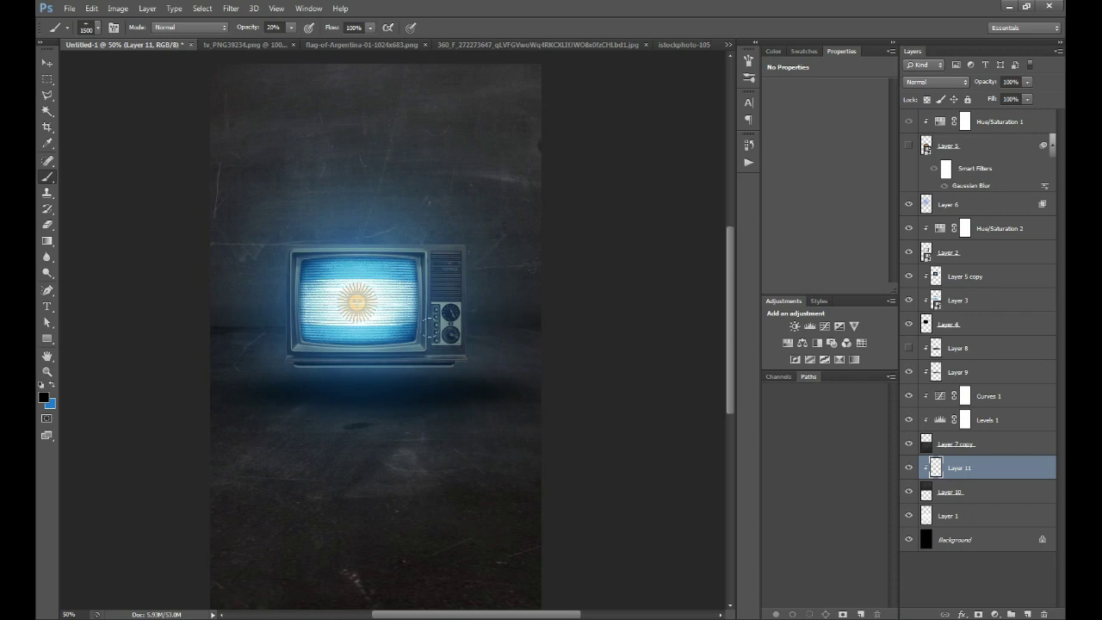
{"action": "mouse_move", "coordinate": [207, 314]}
{"action": "left_mouse_down"}
{"action": "mouse_move", "coordinate": [543, 314]}
{"action": "mouse_move", "coordinate": [165, 297]}
{"action": "mouse_move", "coordinate": [551, 286]}
{"action": "left_mouse_up"}
{"action": "left_click", "coordinate": [958, 347]}
{"action": "key", "text": "ctrl+shift+alt+n"}
{"action": "key", "text": "bracketleft"}
{"action": "key", "text": "v"}
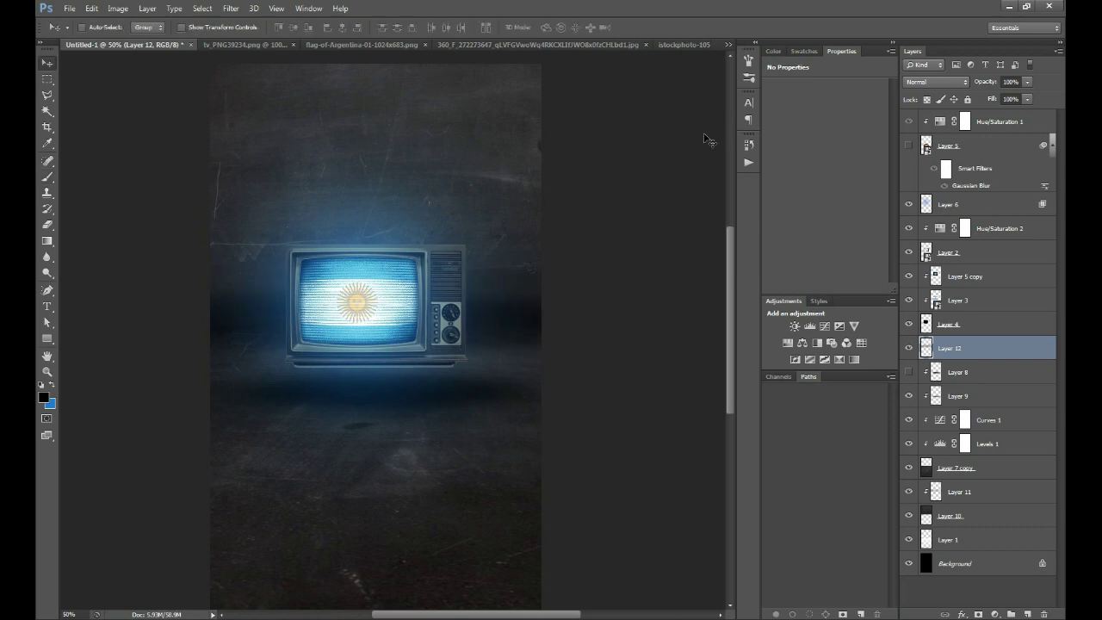
- Darken the wall texture's shadows with Levels and reposition it
{"action": "left_click", "coordinate": [962, 517]}
{"action": "key", "text": "ctrl+l"}
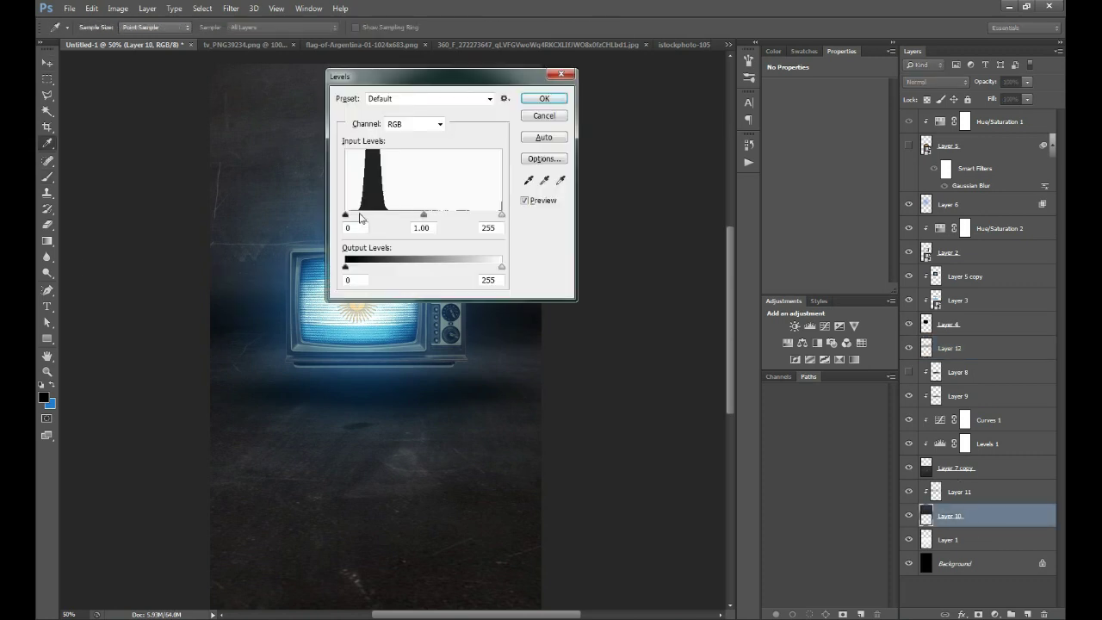
{"action": "left_click_drag", "start_coordinate": [346, 214], "coordinate": [359, 216]}
{"action": "key", "text": "Return"}
{"action": "key", "text": "ctrl+minus"}
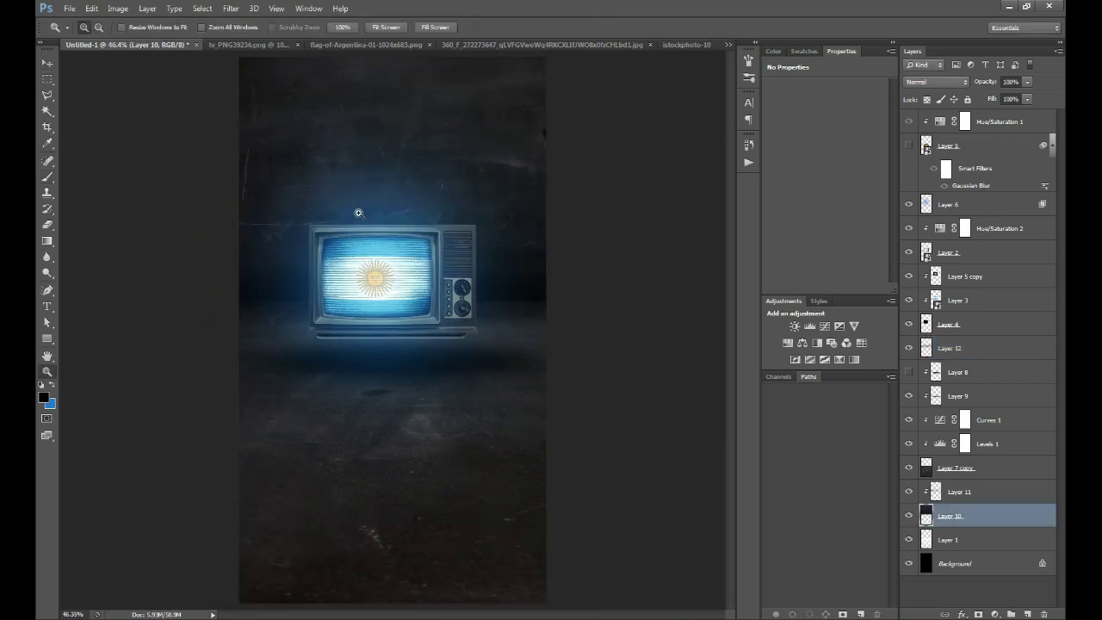
{"action": "left_click_drag", "start_coordinate": [536, 359], "coordinate": [451, 366]}
- Zoom in around the upper wall and show the first shadow layer again
{"action": "key", "text": "z"}
{"action": "left_click", "coordinate": [443, 232]}
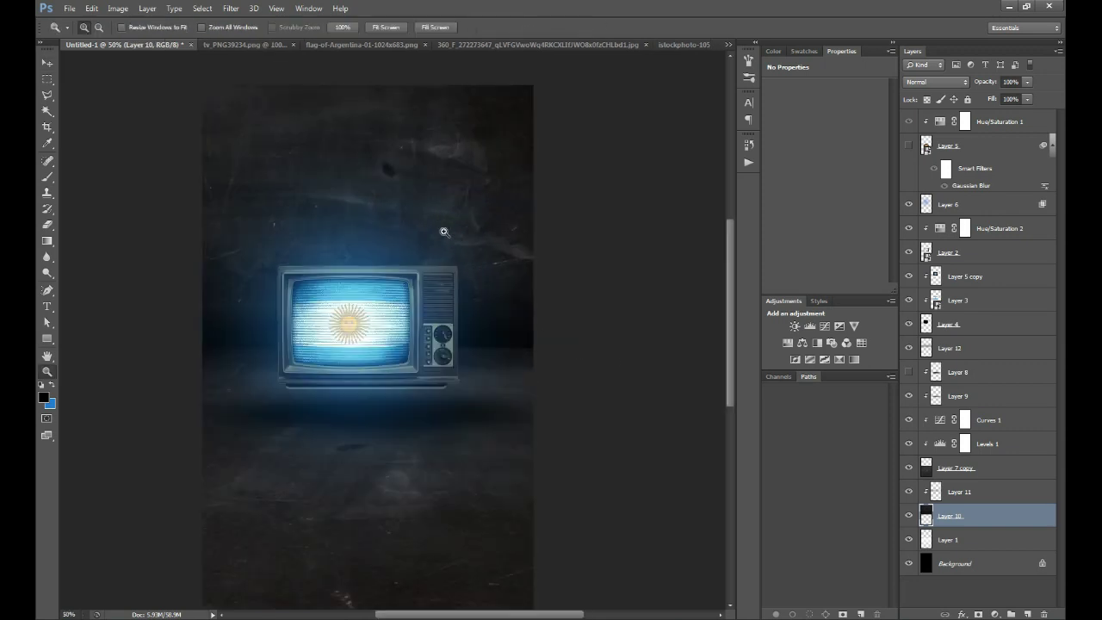
{"action": "key", "text": "v"}
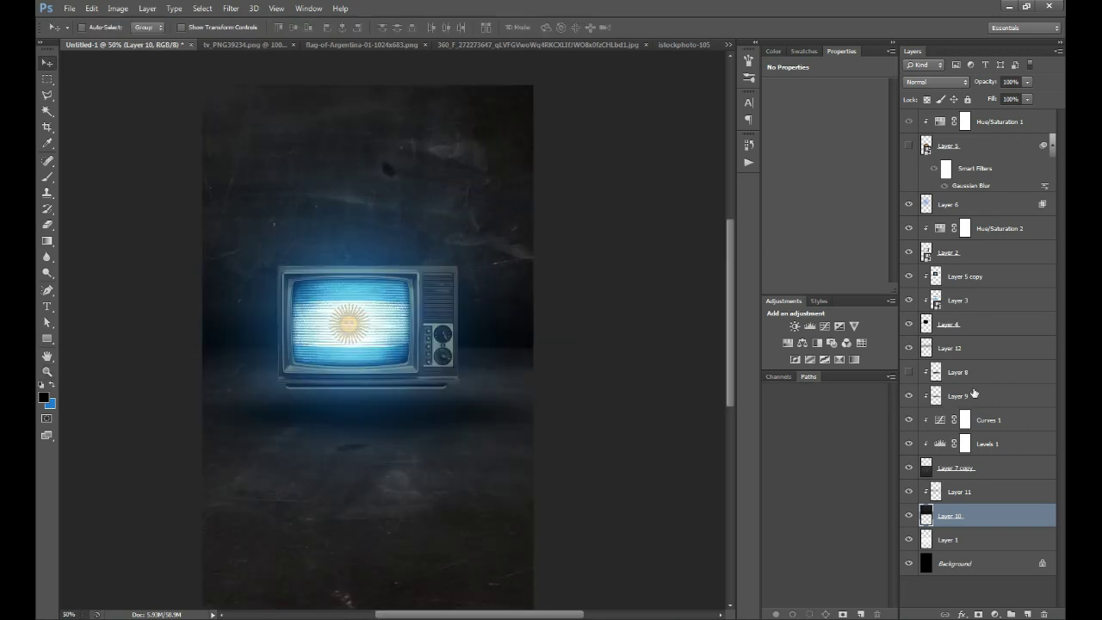
{"action": "left_click", "coordinate": [907, 381]}
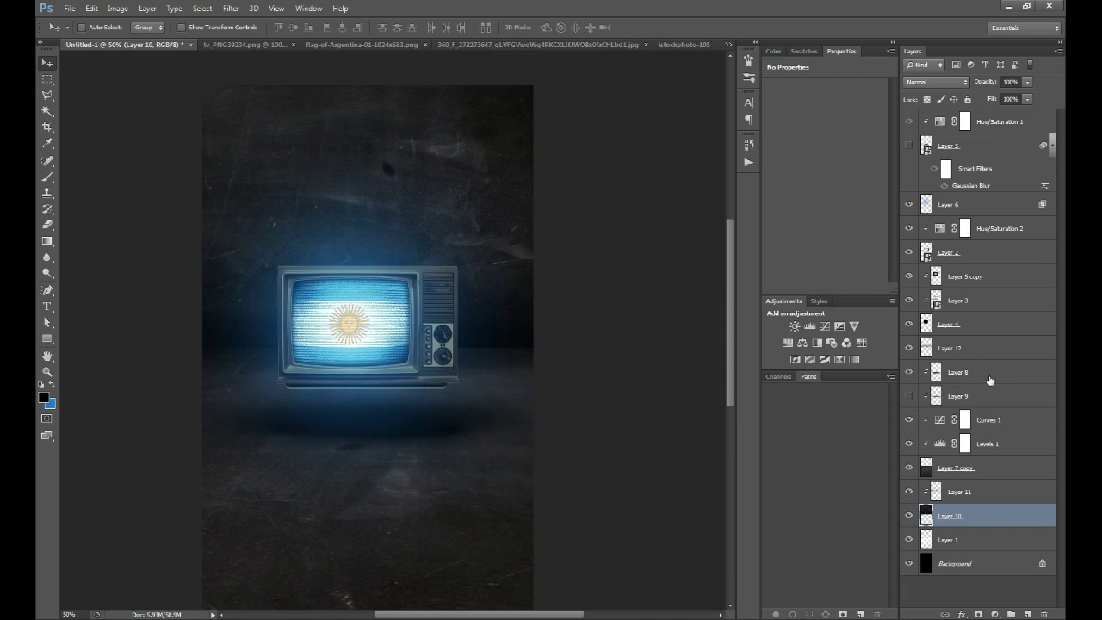
{"action": "scroll", "coordinate": [337, 399], "scroll_direction": "down", "scroll_amount": 2}
- Outline the floor shape with a polygonal selection
{"action": "key", "text": "l"}
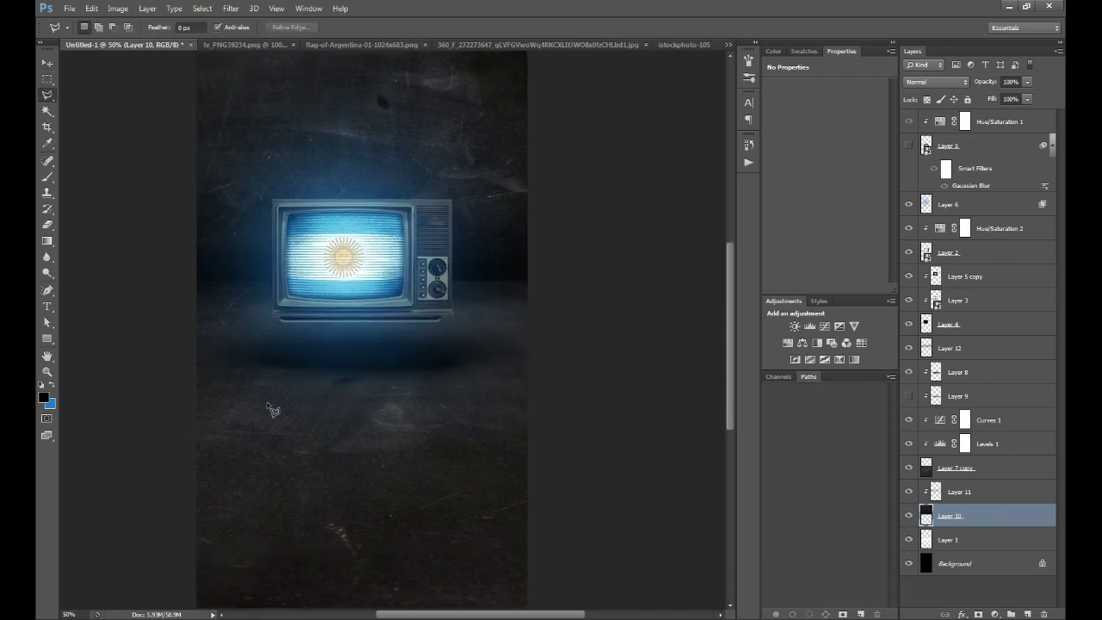
{"action": "left_click", "coordinate": [247, 545]}
{"action": "left_click", "coordinate": [244, 444]}
{"action": "left_click", "coordinate": [267, 401]}
{"action": "left_click", "coordinate": [950, 372]}
{"action": "left_click", "coordinate": [949, 348]}
- Fill the floor shape with blue on new Layer 13 set to Screen
{"action": "key", "text": "x"}
{"action": "key", "text": "ctrl+shift+alt+n"}
{"action": "key", "text": "alt+BackSpace"}
{"action": "left_click", "coordinate": [936, 82]}
{"action": "left_click", "coordinate": [930, 191]}
{"action": "key", "text": "ctrl+d"}
- Gaussian-blur the blue shape at radius 103.4, drop it to 40% opacity, and add Layer 14
{"action": "left_click", "coordinate": [230, 8]}
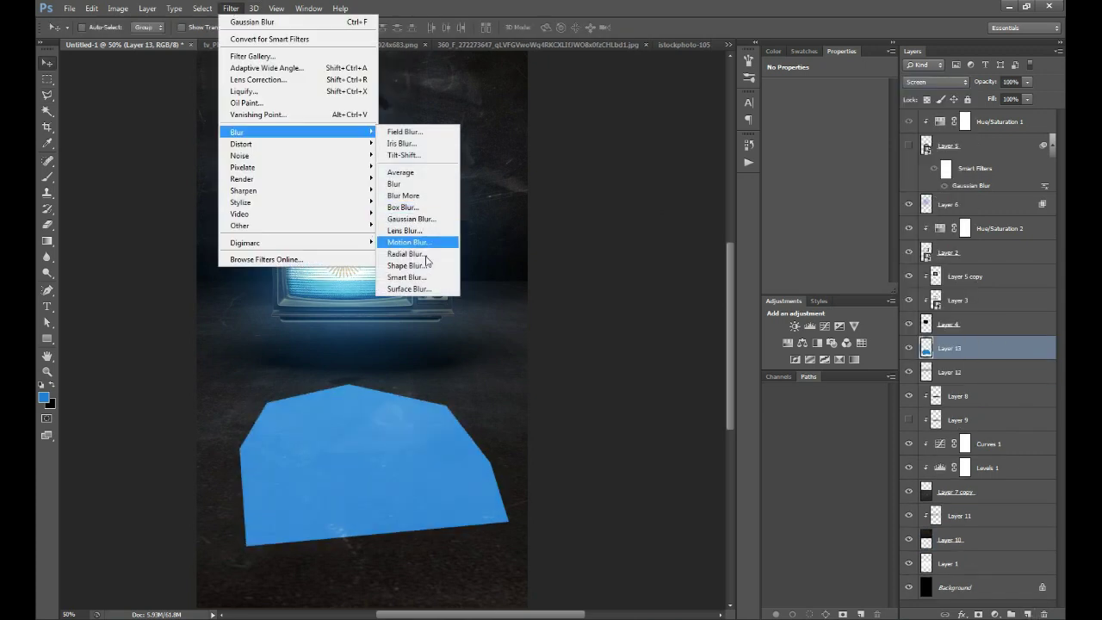
{"action": "left_click", "coordinate": [414, 219]}
{"action": "left_click_drag", "start_coordinate": [422, 271], "coordinate": [454, 278]}
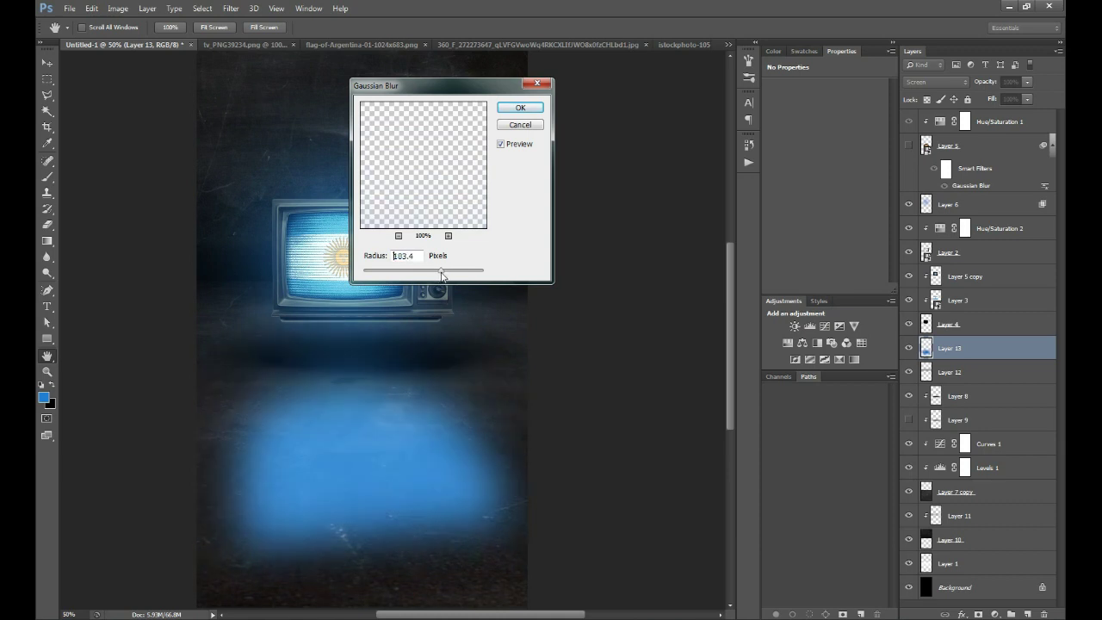
{"action": "key", "text": "Return"}
{"action": "key", "text": "4"}
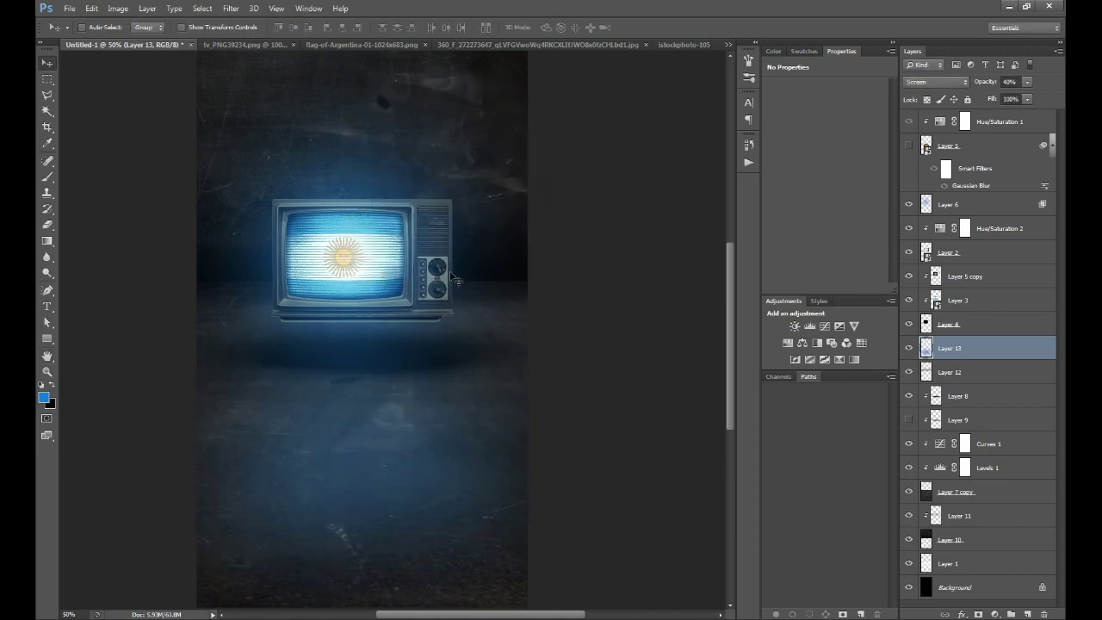
{"action": "left_click", "coordinate": [1027, 614]}
{"action": "left_click", "coordinate": [231, 8]}
- Render clouds on black-filled Layer 14 and transform them in perspective across the floor
{"action": "key", "text": "alt+BackSpace"}
{"action": "left_click", "coordinate": [230, 8]}
{"action": "left_click", "coordinate": [404, 181]}
{"action": "key", "text": "ctrl+t"}
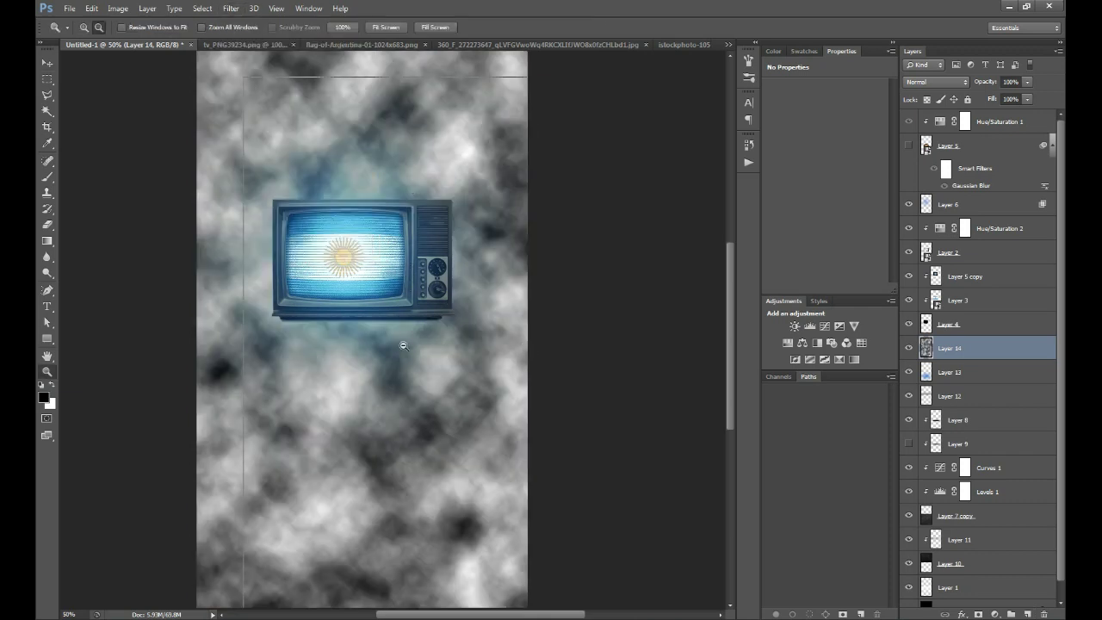
{"action": "key", "text": "ctrl+minus"}
{"action": "mouse_move", "coordinate": [393, 133]}
{"action": "left_mouse_down"}
{"action": "mouse_move", "coordinate": [402, 389]}
{"action": "mouse_move", "coordinate": [405, 308]}
{"action": "left_mouse_up"}
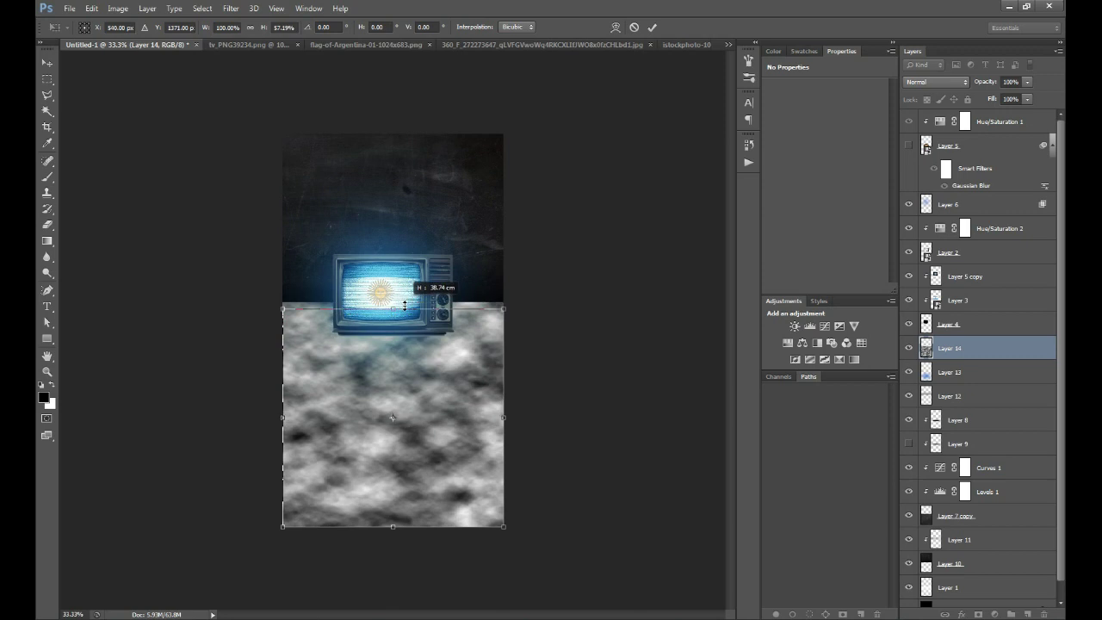
{"action": "left_click_drag", "start_coordinate": [504, 526], "coordinate": [932, 422]}
{"action": "key", "text": "Return"}
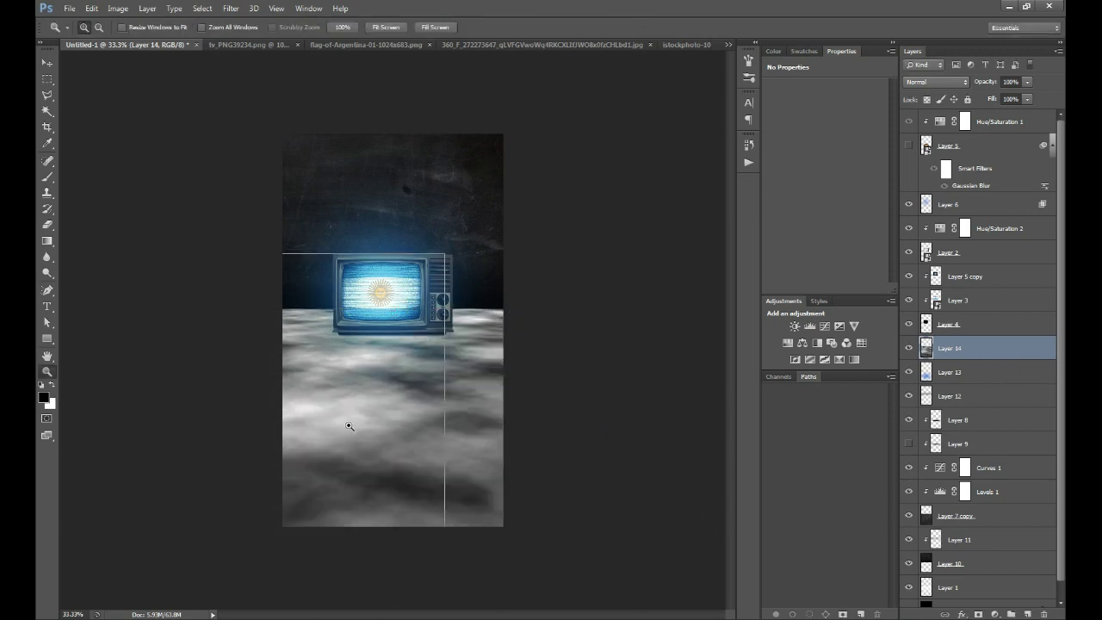
{"action": "key", "text": "ctrl+plus"}
- Boost the clouds' contrast with Levels and blend Layer 14 in Screen mode
{"action": "key", "text": "ctrl+l"}
{"action": "left_click_drag", "start_coordinate": [346, 215], "coordinate": [422, 214]}
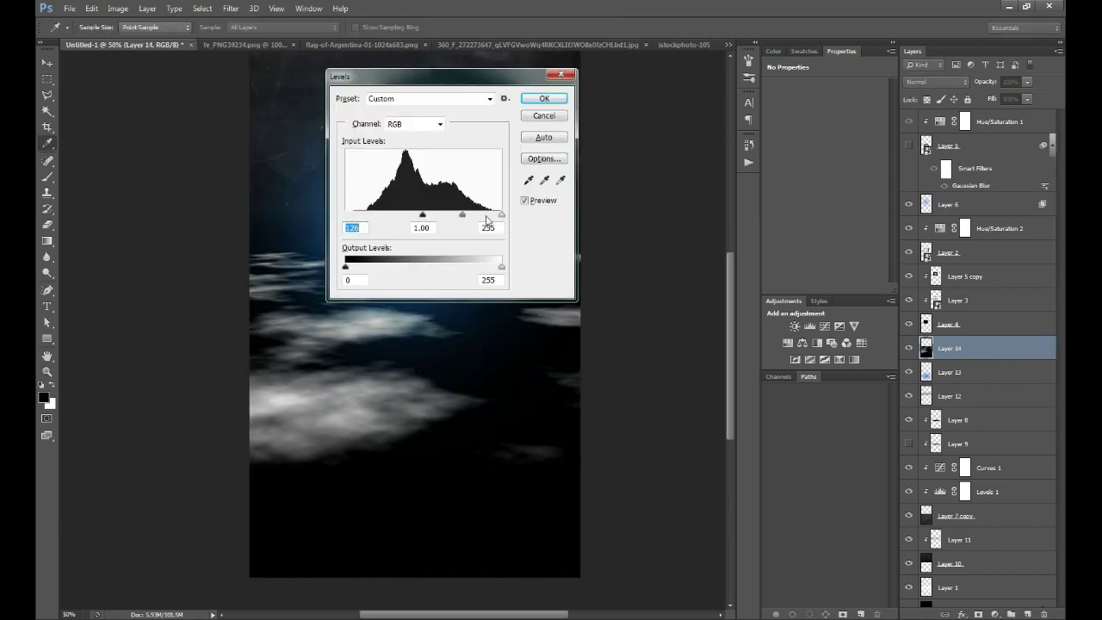
{"action": "mouse_move", "coordinate": [502, 214]}
{"action": "left_mouse_down"}
{"action": "mouse_move", "coordinate": [410, 214]}
{"action": "mouse_move", "coordinate": [443, 215]}
{"action": "left_mouse_up"}
{"action": "key", "text": "Return"}
{"action": "left_click", "coordinate": [930, 83]}
{"action": "left_click", "coordinate": [939, 195]}
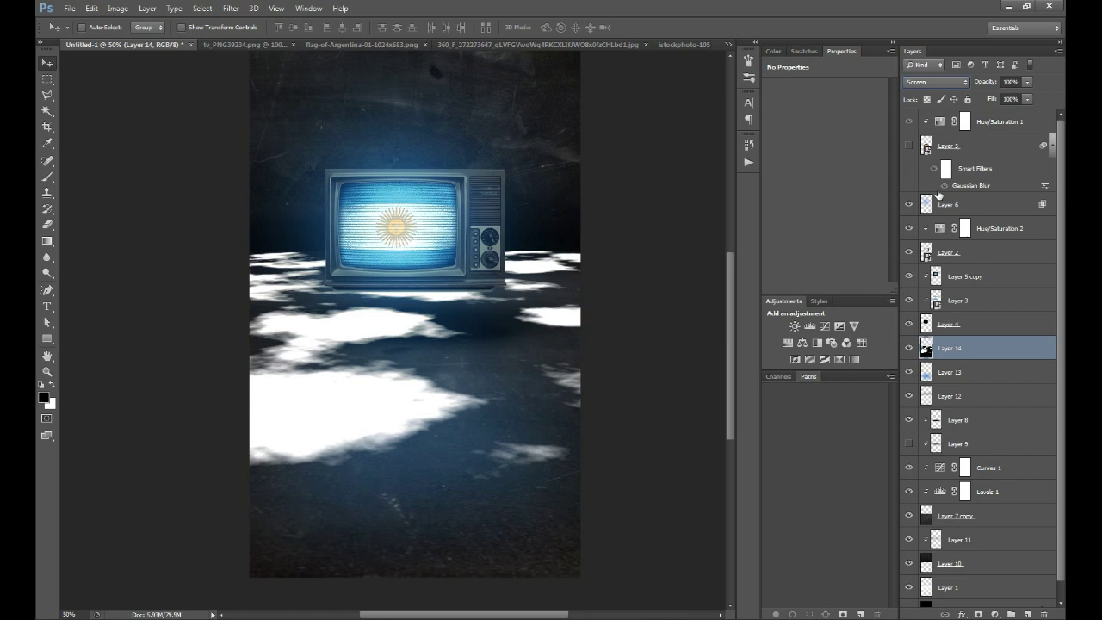
- Select the TV's Layer 3 together with the other TV layers
{"action": "left_click", "coordinate": [970, 310]}
{"action": "left_click", "coordinate": [982, 325], "text": "shift"}
{"action": "left_click", "coordinate": [993, 251], "text": "shift"}
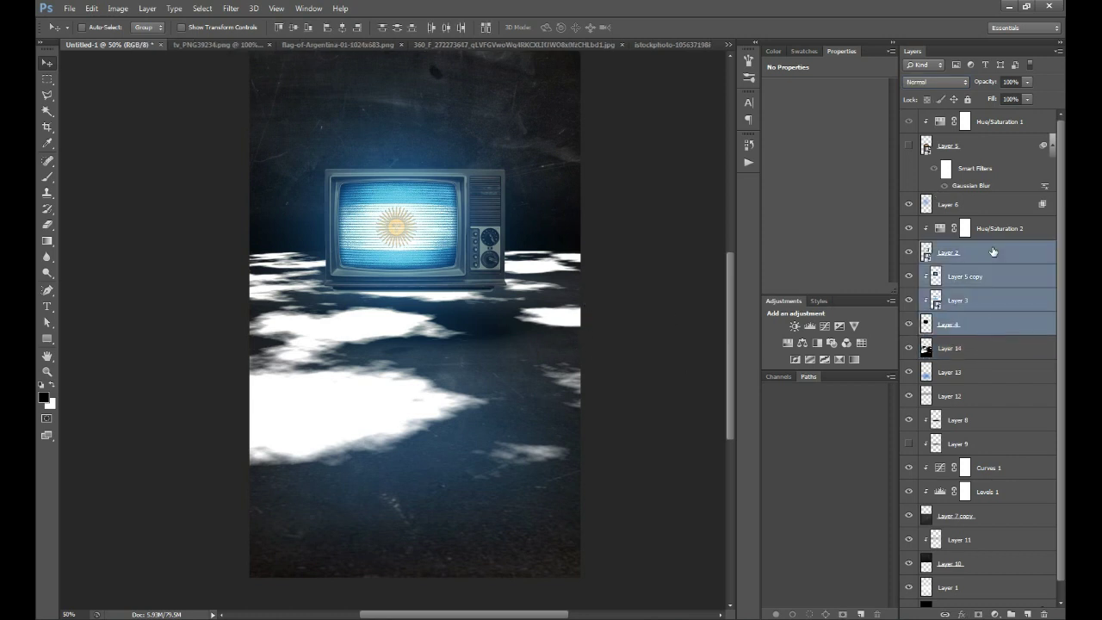
- Merge a copy of the TV layers below Layer 4, move it onto the floor, and flip it vertically
{"action": "left_click", "coordinate": [1016, 229]}
{"action": "key", "text": "ctrl+j"}
{"action": "left_click_drag", "start_coordinate": [1020, 231], "coordinate": [988, 354]}
{"action": "left_click_drag", "start_coordinate": [482, 207], "coordinate": [483, 351]}
{"action": "key", "text": "ctrl+t"}
{"action": "right_click", "coordinate": [474, 369]}
{"action": "left_click", "coordinate": [506, 588]}
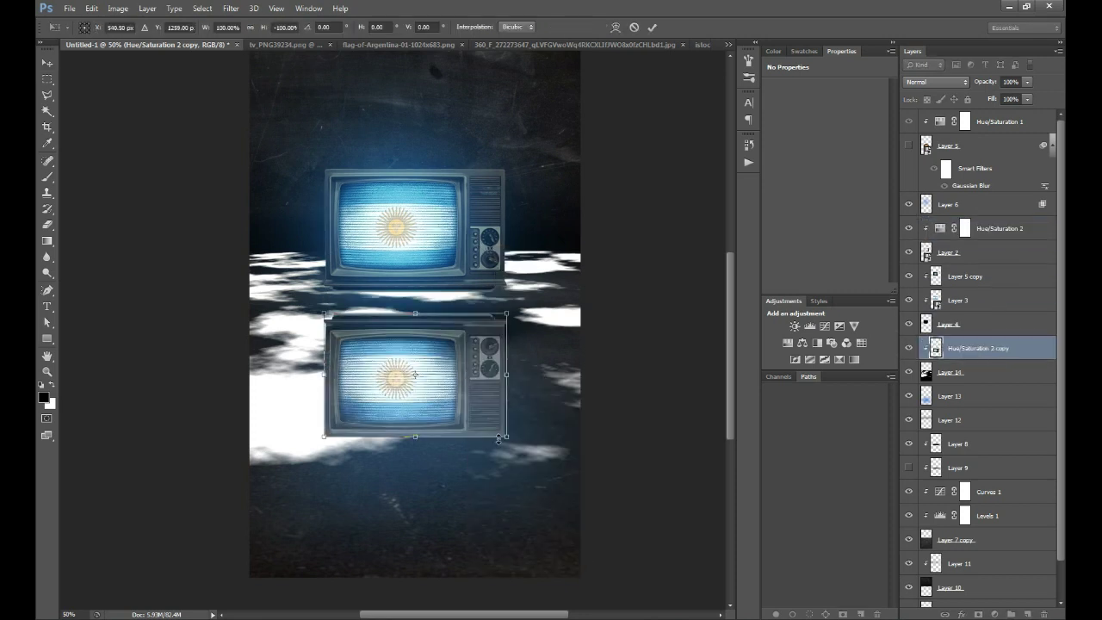
{"action": "key", "text": "Return"}
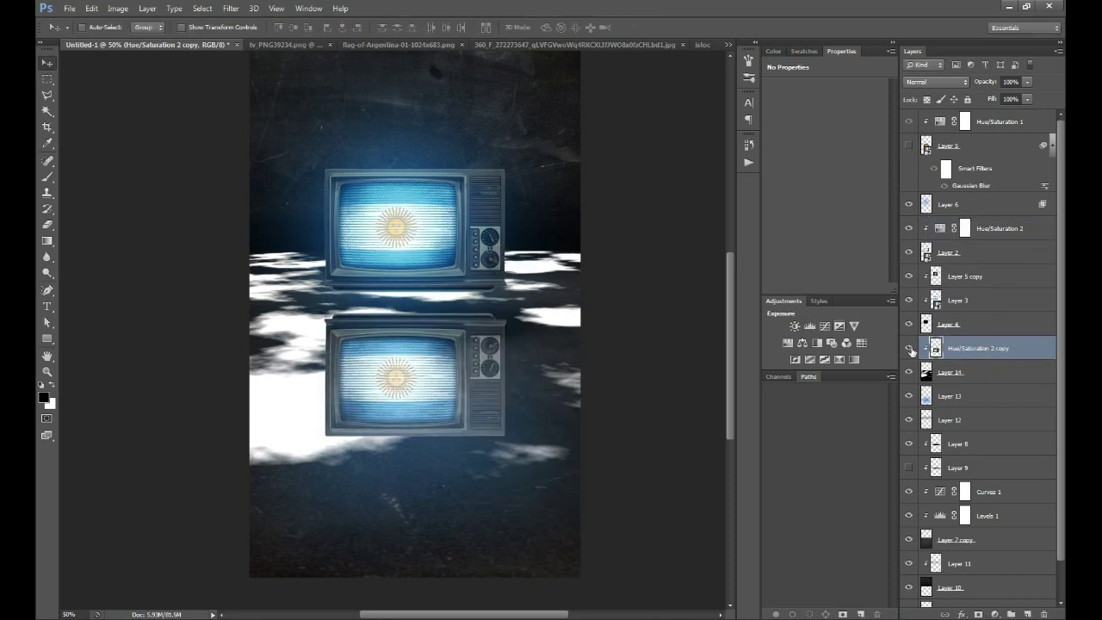
- Blend the reflection into the dark floor with Blend If sliders, then hide it
{"action": "double_click", "coordinate": [1044, 346]}
{"action": "left_click_drag", "start_coordinate": [562, 327], "coordinate": [579, 329]}
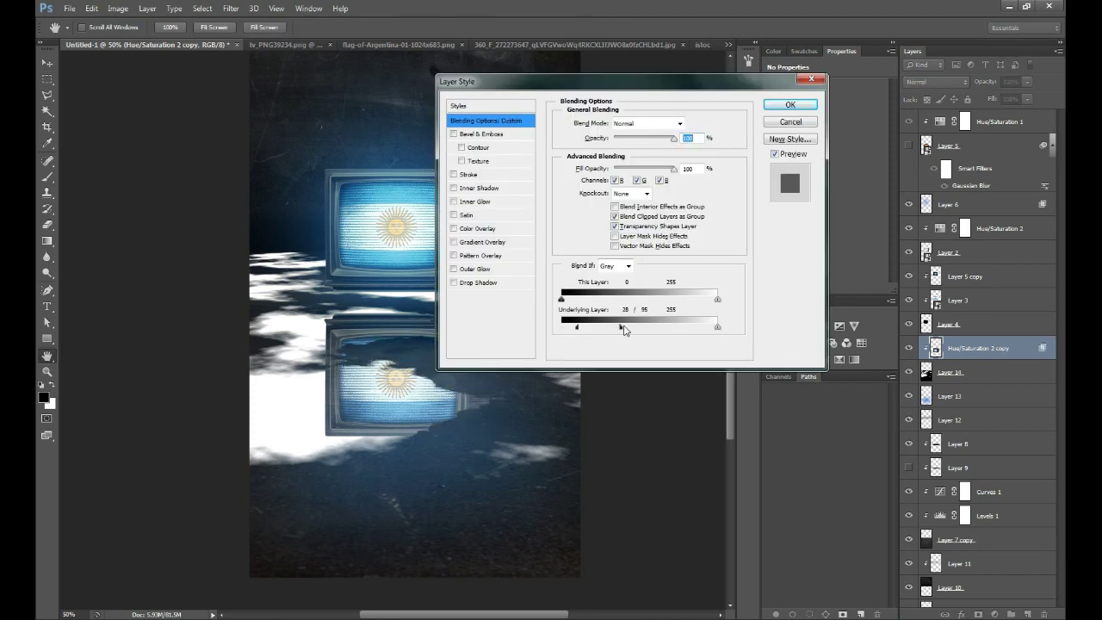
{"action": "left_click_drag", "start_coordinate": [673, 329], "coordinate": [667, 329]}
{"action": "key", "text": "Return"}
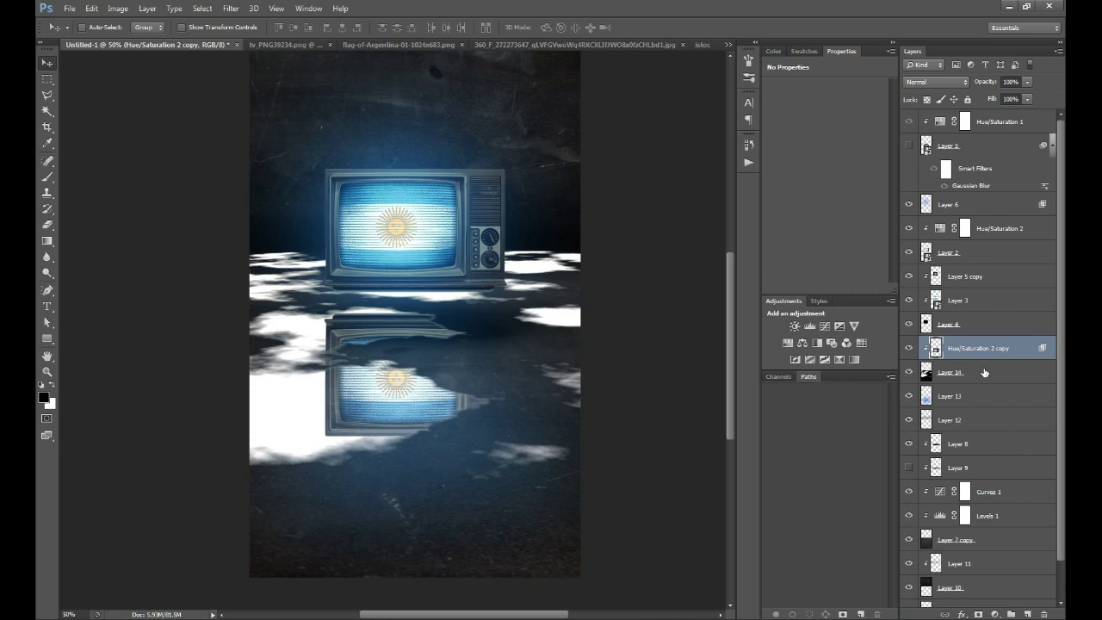
{"action": "left_click", "coordinate": [908, 348]}
{"action": "left_click", "coordinate": [925, 372]}
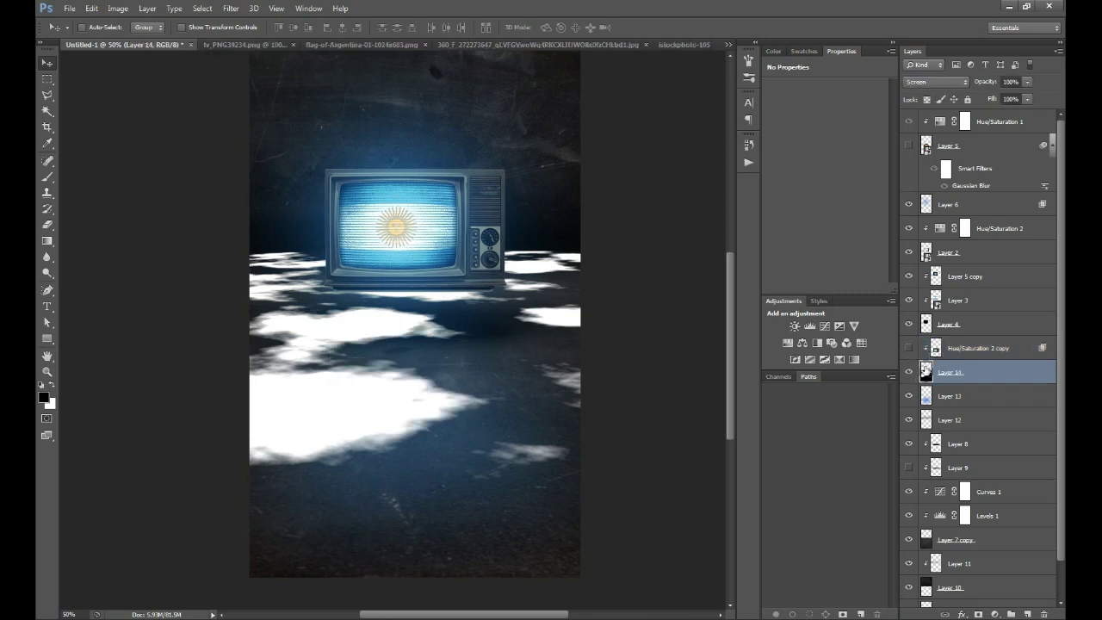
- Select the clouds' bright patches with Color Range at fuzziness 200
{"action": "left_click", "coordinate": [908, 372], "text": "alt"}
{"action": "left_click", "coordinate": [202, 8]}
{"action": "left_click", "coordinate": [250, 111]}
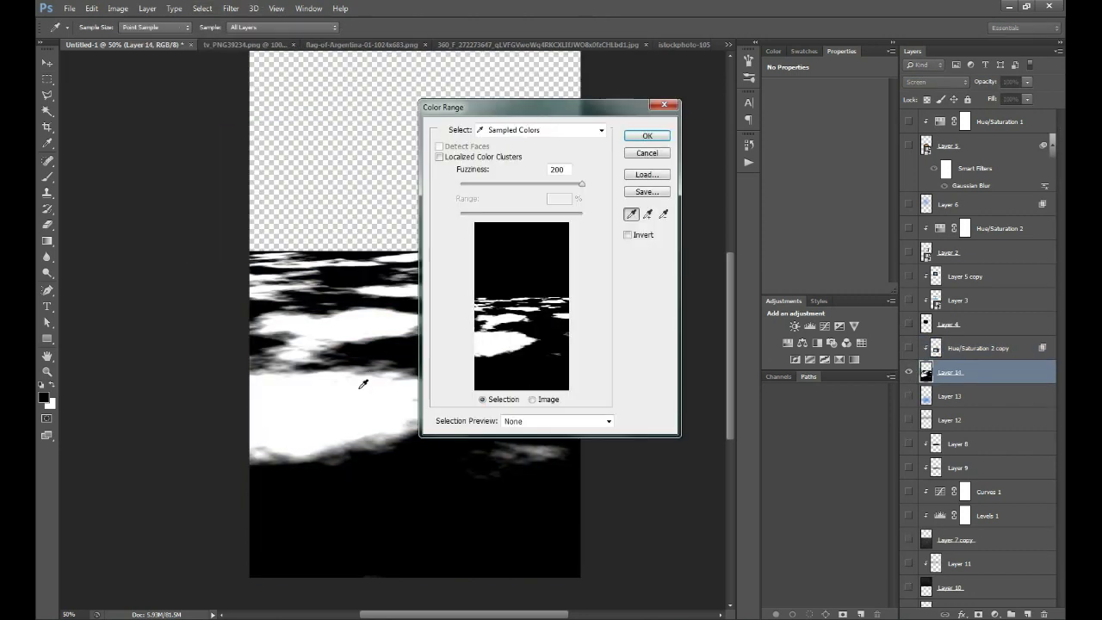
{"action": "left_click_drag", "start_coordinate": [527, 182], "coordinate": [551, 183]}
{"action": "left_click", "coordinate": [646, 135]}
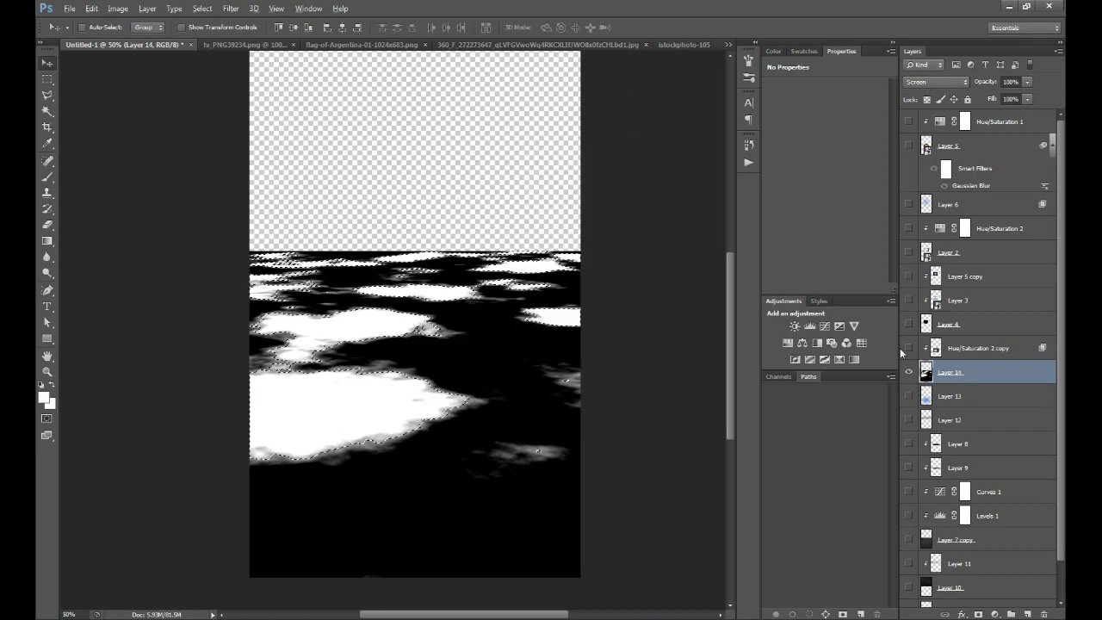
{"action": "left_click", "coordinate": [909, 372], "text": "alt"}
{"action": "left_click", "coordinate": [982, 396]}
- Darken the puddle patches with a masked Curves 2 layer placed below Layer 13
{"action": "left_click", "coordinate": [809, 326]}
{"action": "left_click_drag", "start_coordinate": [841, 138], "coordinate": [841, 168]}
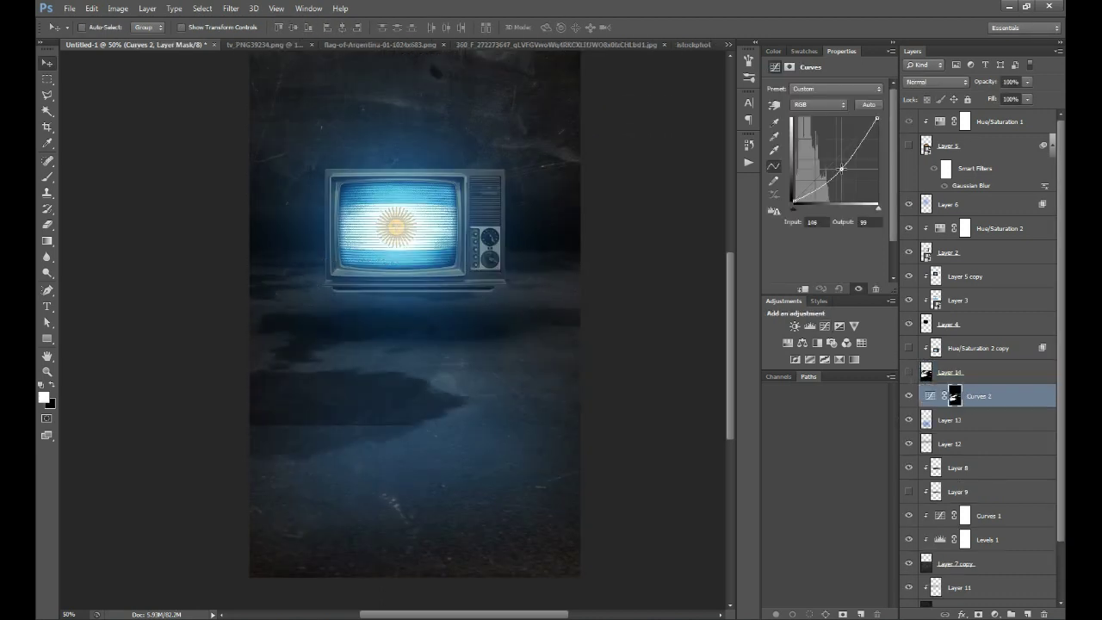
{"action": "left_click_drag", "start_coordinate": [982, 396], "coordinate": [981, 420]}
{"action": "key", "text": "z"}
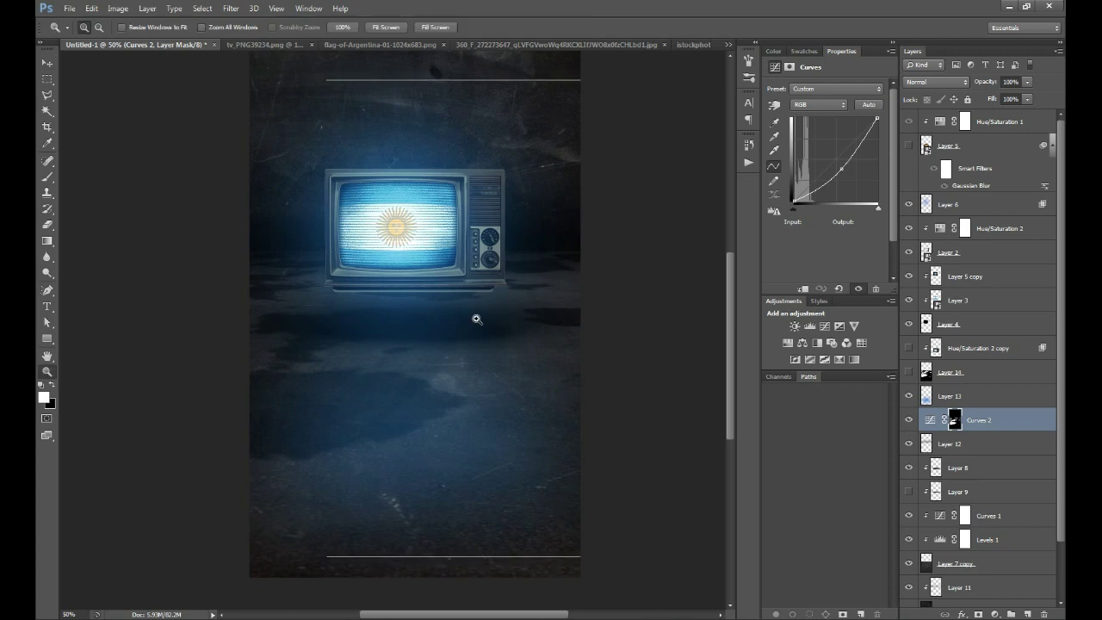
{"action": "left_click", "coordinate": [477, 320]}
- Mask the TV reflection to the puddle patches and set it to Screen blending
{"action": "left_click", "coordinate": [998, 349]}
{"action": "key", "text": "v"}
{"action": "left_click", "coordinate": [909, 348]}
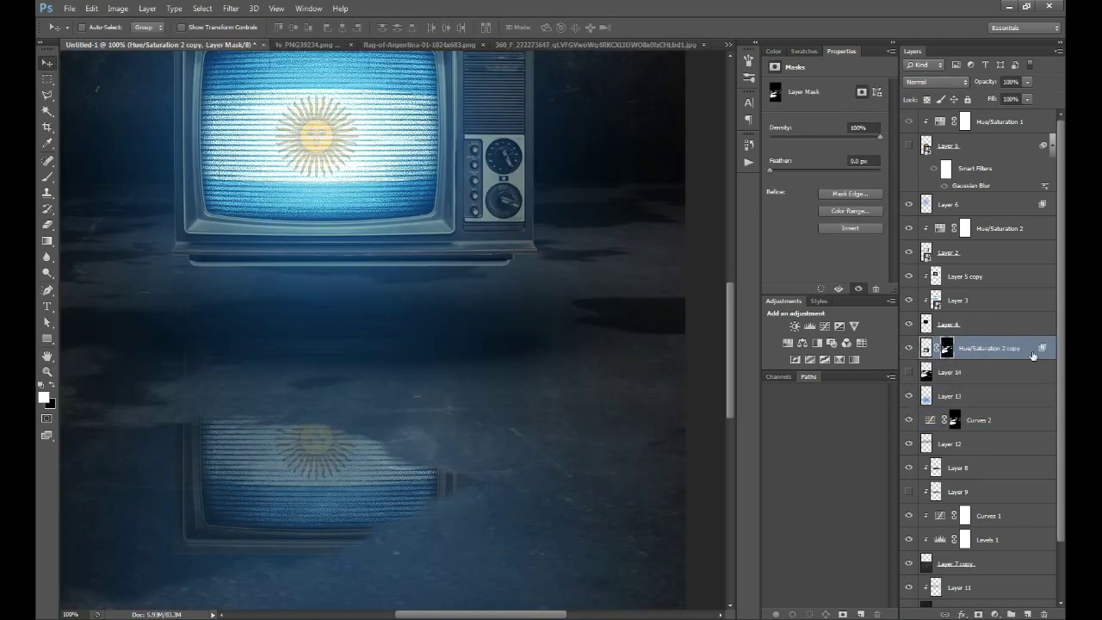
{"action": "double_click", "coordinate": [1033, 354]}
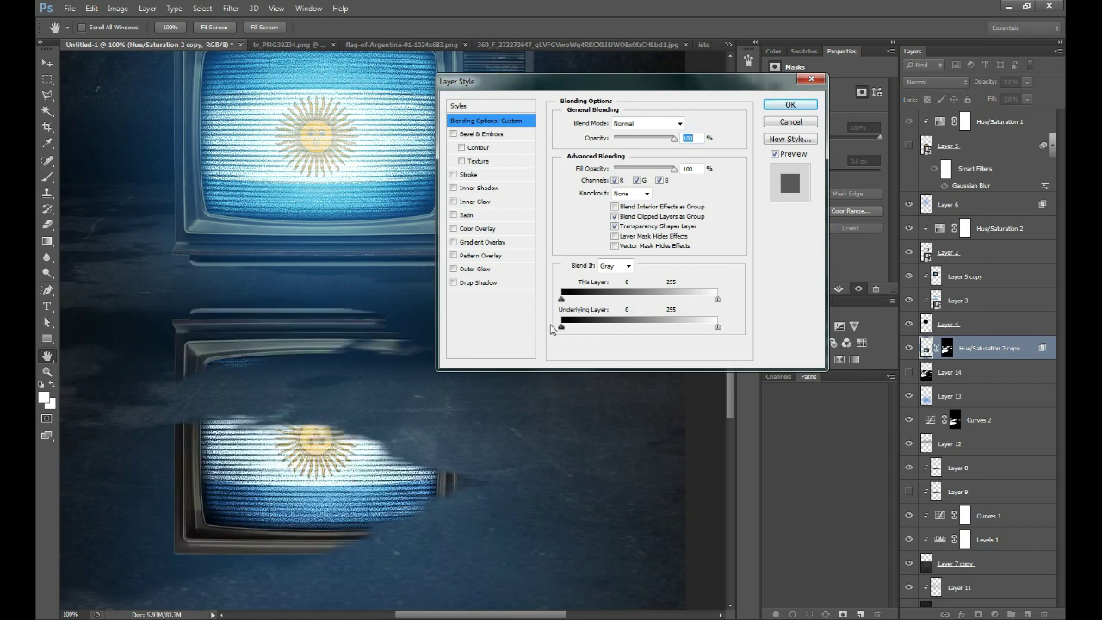
{"action": "left_click", "coordinate": [790, 104]}
{"action": "left_click", "coordinate": [918, 83]}
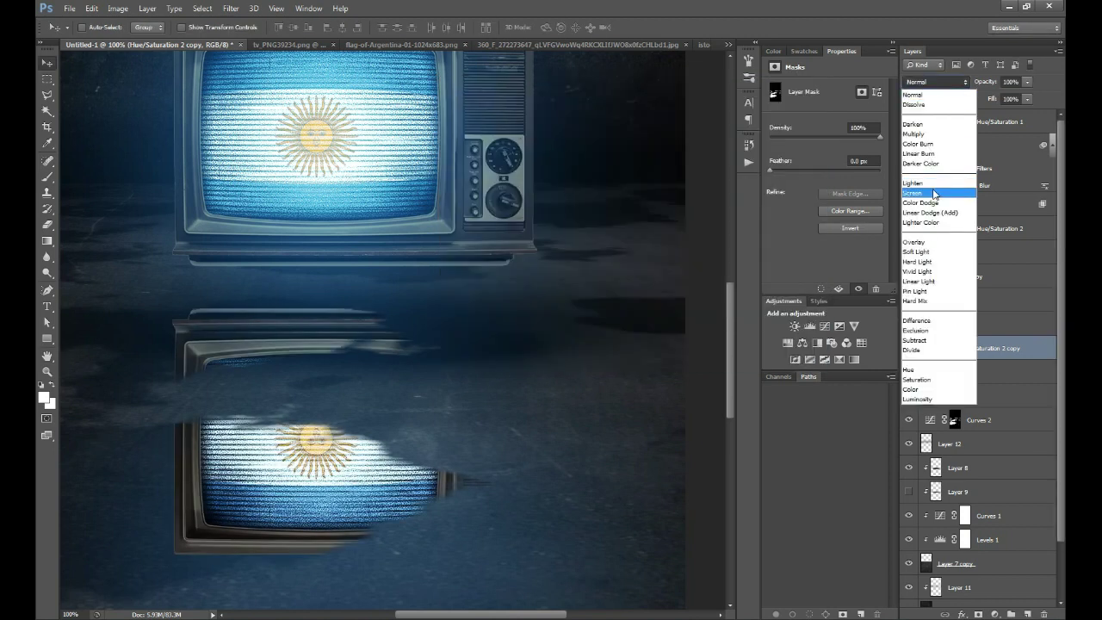
{"action": "left_click", "coordinate": [934, 192]}
- Zoom out to the whole poster and hide the reflection and Curves 2 layers
{"action": "key", "text": "ctrl+minus"}
{"action": "key", "text": "ctrl+minus"}
{"action": "key", "text": "ctrl+minus"}
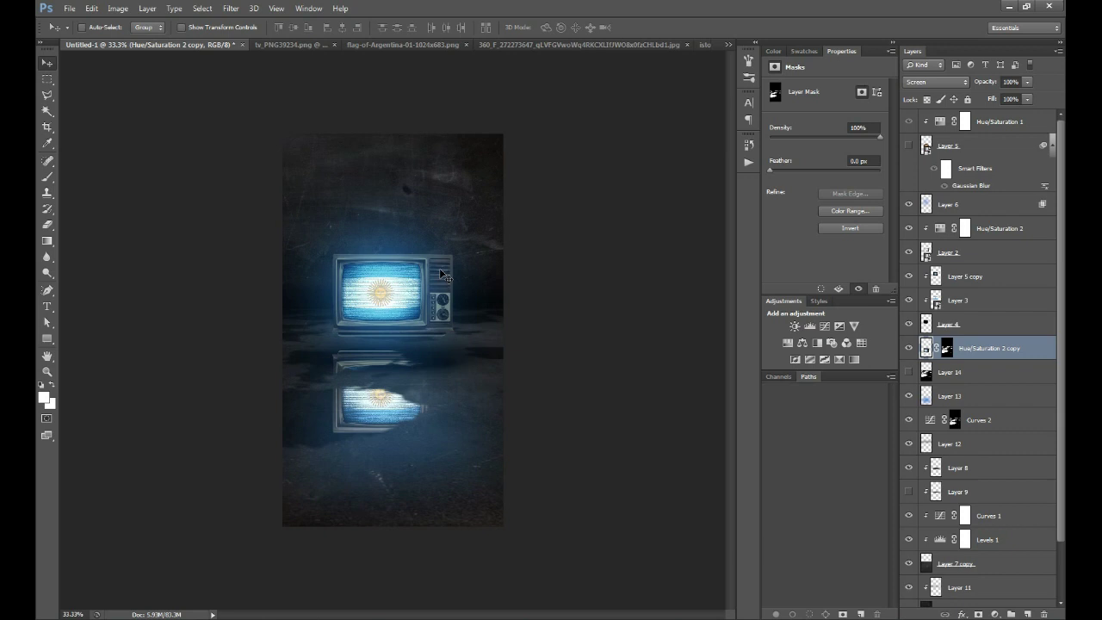
{"action": "key", "text": "z"}
{"action": "left_click", "coordinate": [388, 349]}
{"action": "left_click", "coordinate": [470, 396], "text": "alt"}
{"action": "left_click", "coordinate": [908, 347]}
{"action": "left_click", "coordinate": [909, 420]}
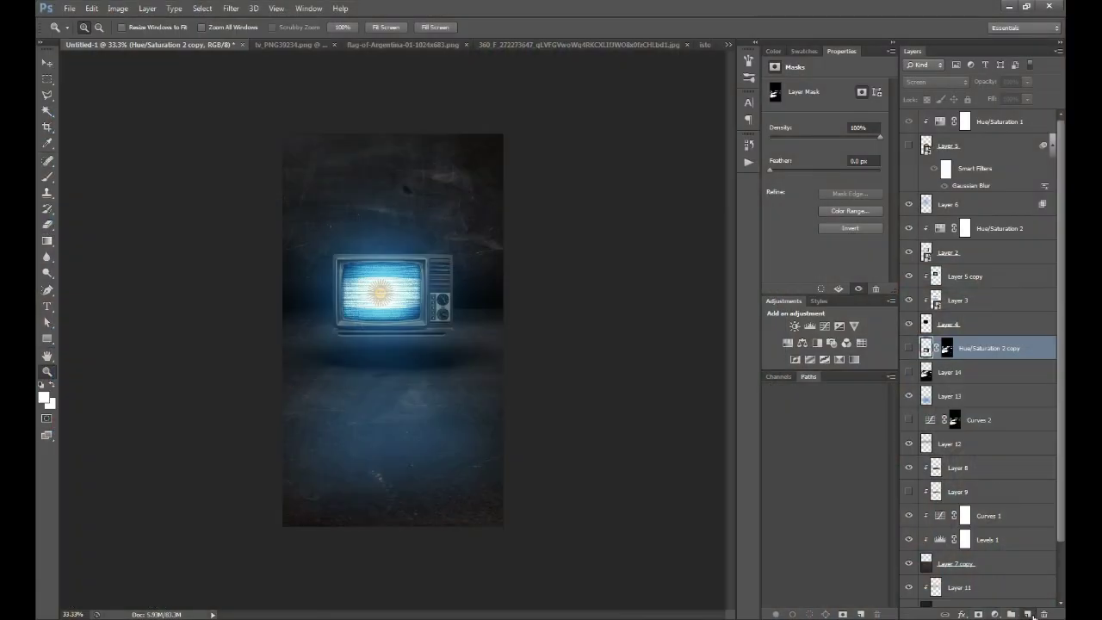
- Render black-filled clouds on new Layer 15 and stretch them into floor perspective
{"action": "left_click", "coordinate": [1029, 614]}
{"action": "key", "text": "d"}
{"action": "key", "text": "alt+BackSpace"}
{"action": "key", "text": "ctrl+f"}
{"action": "key", "text": "ctrl+t"}
{"action": "mouse_move", "coordinate": [393, 133]}
{"action": "left_mouse_down"}
{"action": "mouse_move", "coordinate": [425, 360]}
{"action": "mouse_move", "coordinate": [426, 307]}
{"action": "left_mouse_up"}
{"action": "left_click_drag", "start_coordinate": [503, 527], "coordinate": [838, 511]}
{"action": "key", "text": "Return"}
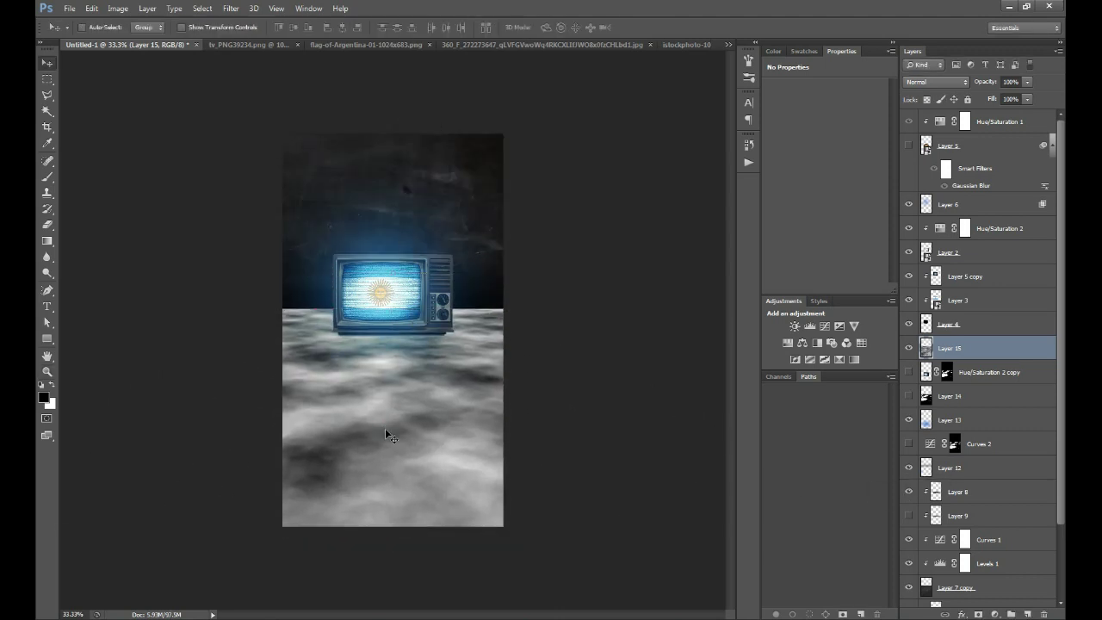
- Give the clouds high contrast with Levels and Color Range-select the bright patches at fuzziness 200
{"action": "key", "text": "ctrl+l"}
{"action": "left_click_drag", "start_coordinate": [346, 214], "coordinate": [426, 215]}
{"action": "left_click_drag", "start_coordinate": [502, 214], "coordinate": [422, 214]}
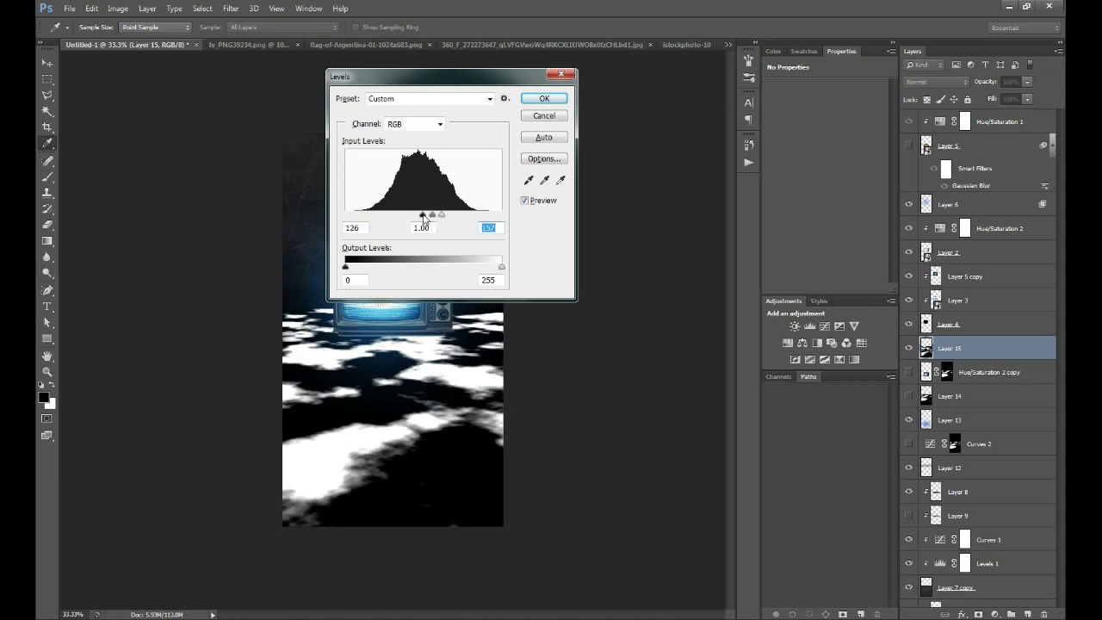
{"action": "key", "text": "Return"}
{"action": "left_click", "coordinate": [908, 348], "text": "alt"}
{"action": "key", "text": "alt+s"}
{"action": "key", "text": "c"}
{"action": "left_click_drag", "start_coordinate": [561, 187], "coordinate": [585, 184]}
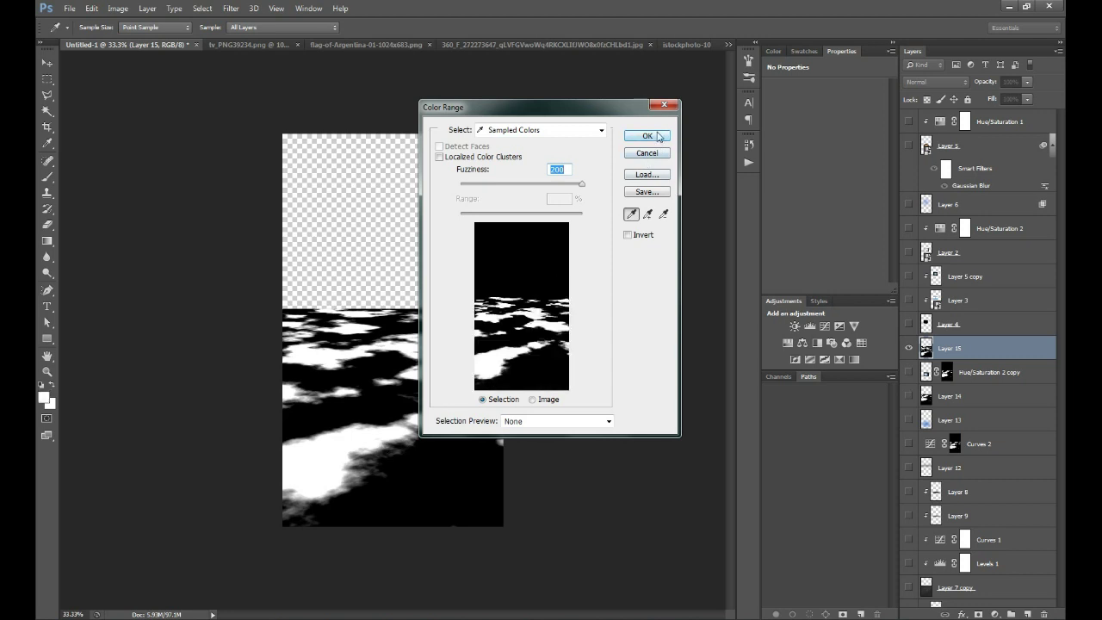
{"action": "left_click", "coordinate": [647, 136]}
- Hide Layer 15 and add a masked Curves 3 above Layer 12 darkening the puddle patches
{"action": "left_click", "coordinate": [909, 348], "text": "alt"}
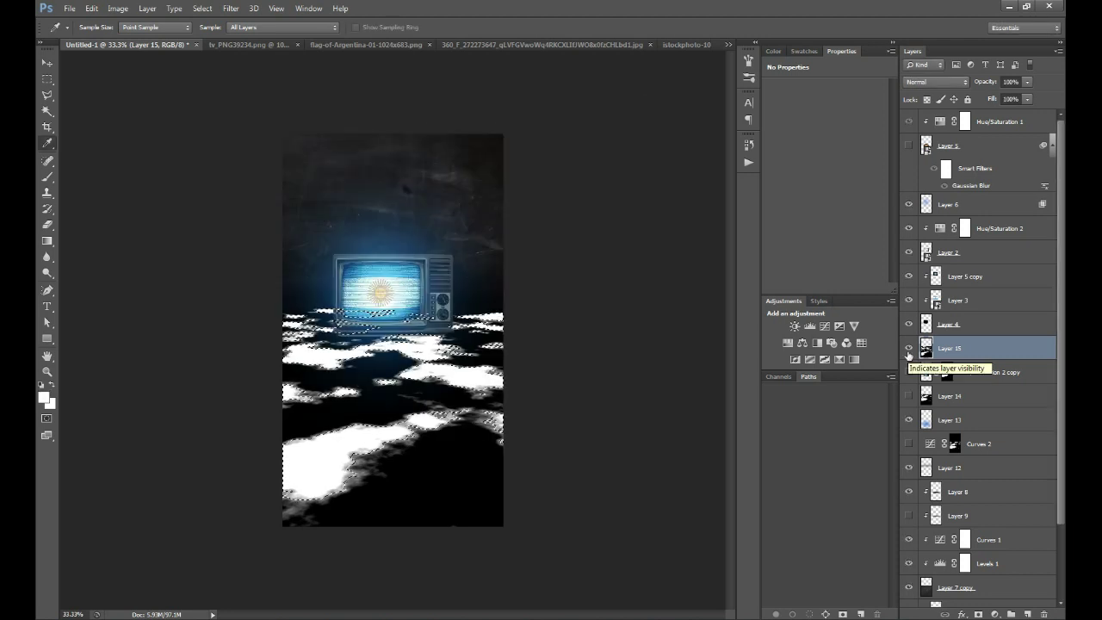
{"action": "left_click", "coordinate": [908, 348]}
{"action": "left_click", "coordinate": [949, 468]}
{"action": "left_click", "coordinate": [810, 329]}
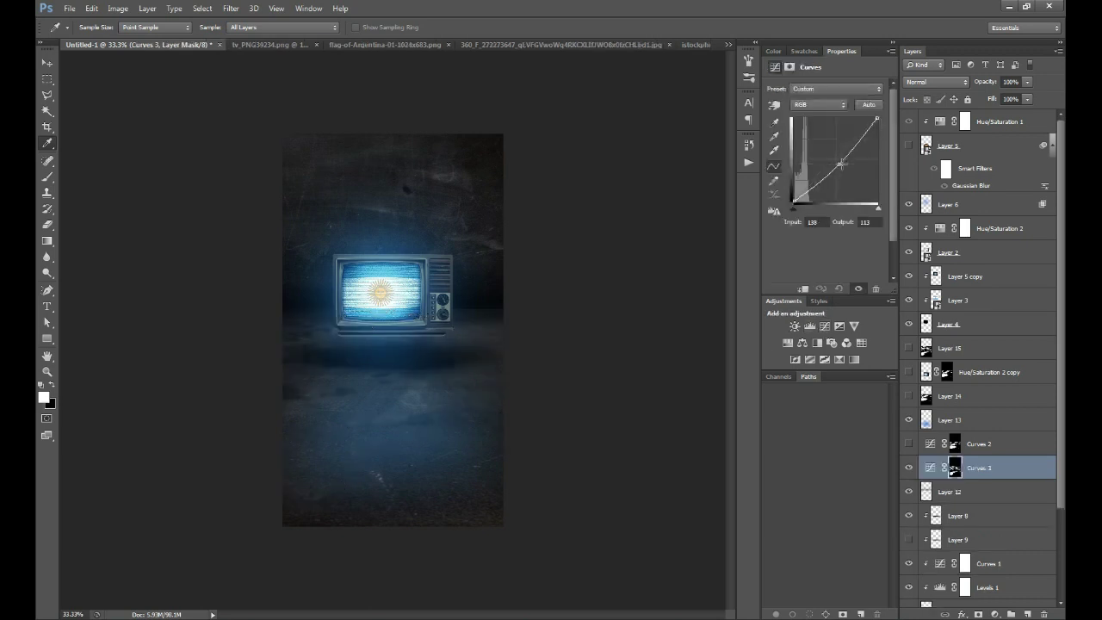
{"action": "left_click_drag", "start_coordinate": [847, 147], "coordinate": [848, 166]}
- Inspect the reflection, then hide Hue/Saturation 2 copy and toggle Curves 3's visibility
{"action": "left_click", "coordinate": [1021, 377]}
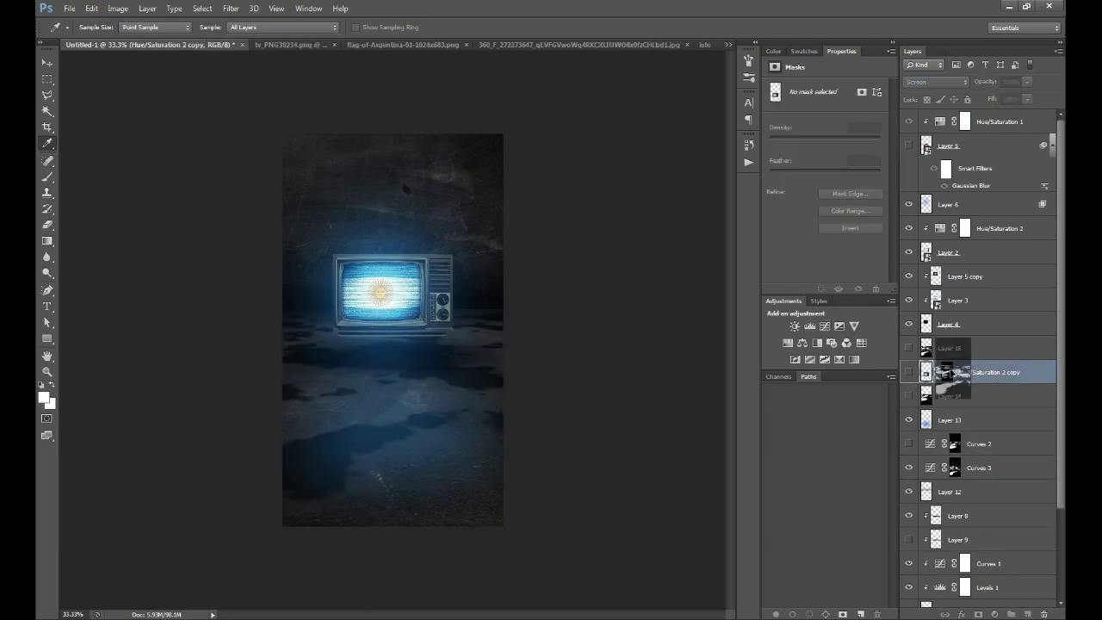
{"action": "left_click", "coordinate": [909, 372]}
{"action": "key", "text": "z"}
{"action": "left_click", "coordinate": [311, 384]}
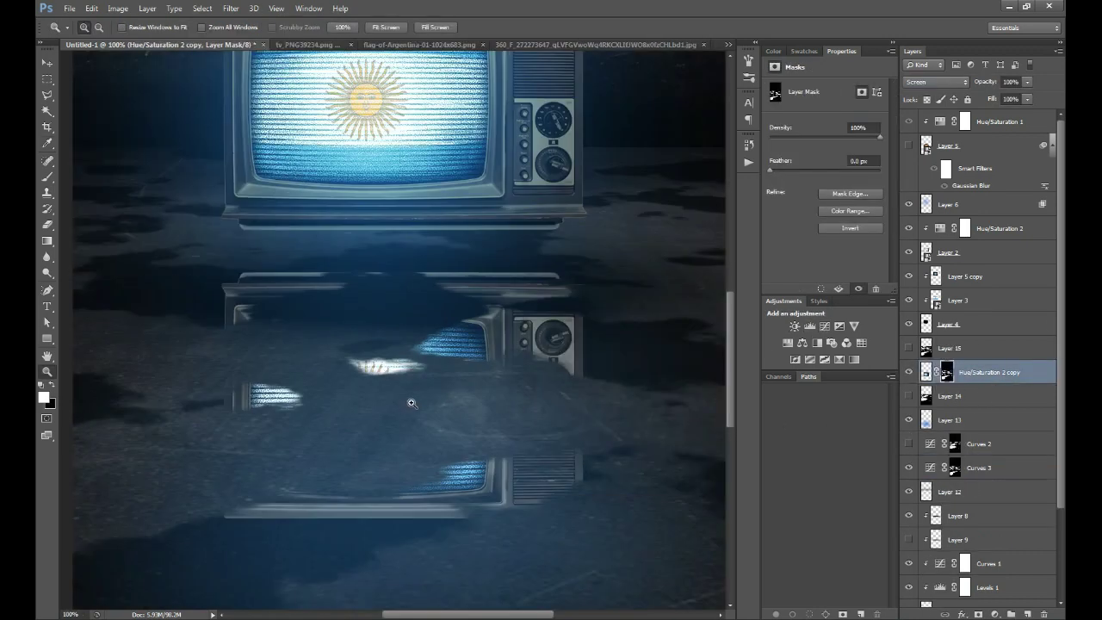
{"action": "left_click", "coordinate": [411, 403], "text": "alt"}
{"action": "left_click", "coordinate": [512, 388], "text": "alt"}
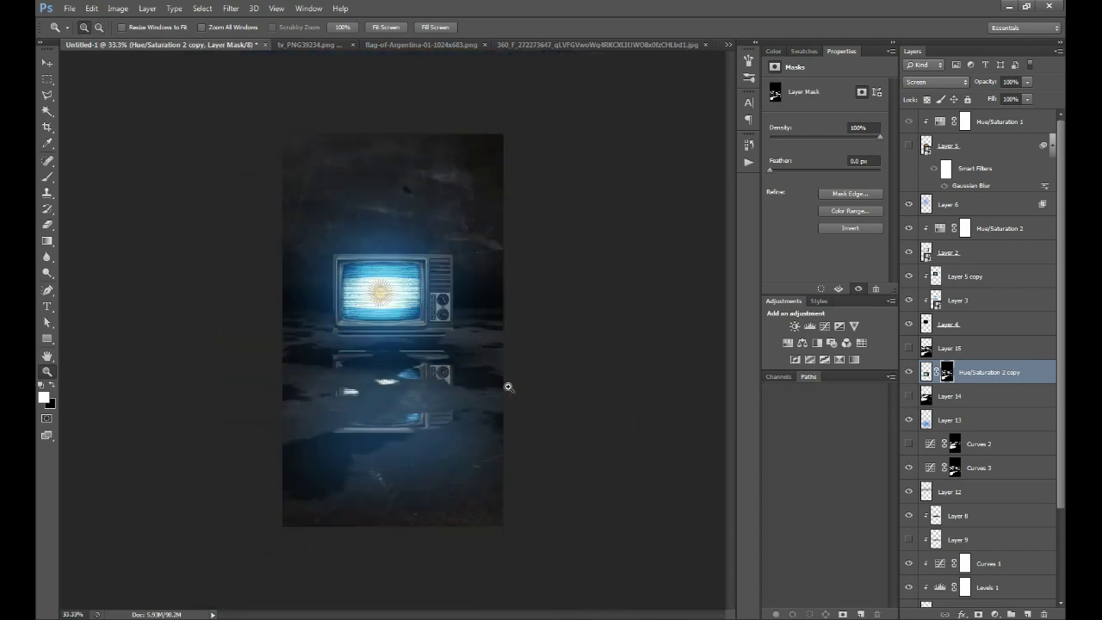
{"action": "left_click", "coordinate": [912, 373]}
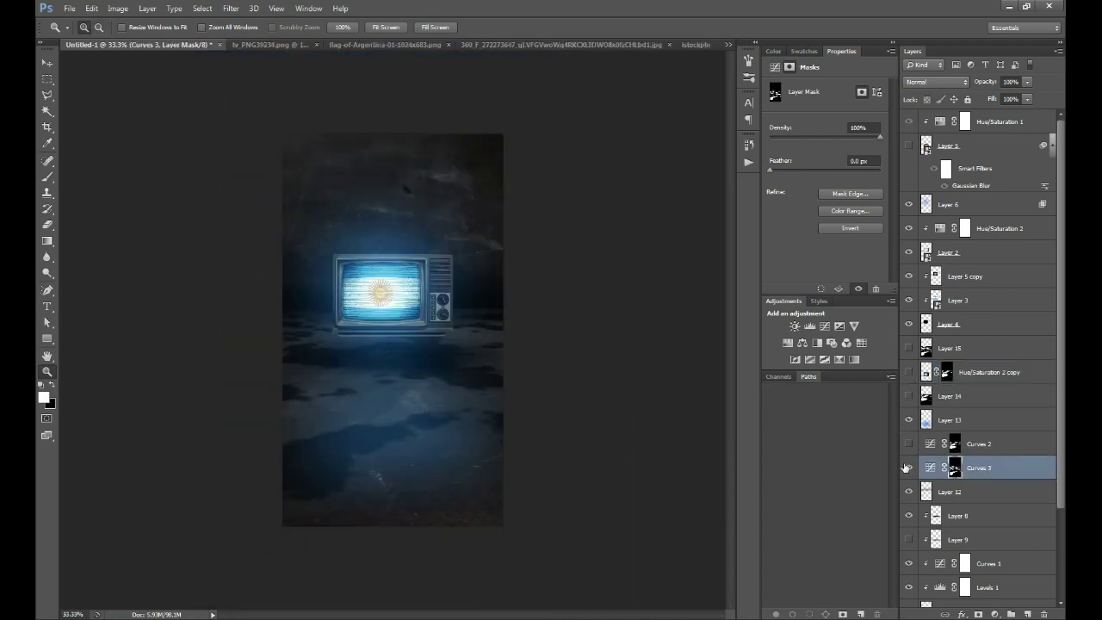
{"action": "left_click", "coordinate": [907, 468]}
{"action": "left_click", "coordinate": [908, 443]}
{"action": "left_click", "coordinate": [909, 372]}
- Load the Curves 3 mask as a selection and paint the Curves 2 mask at full opacity
{"action": "left_click", "coordinate": [954, 467], "text": "ctrl"}
{"action": "key", "text": "ctrl+plus"}
{"action": "key", "text": "ctrl+plus"}
{"action": "key", "text": "b"}
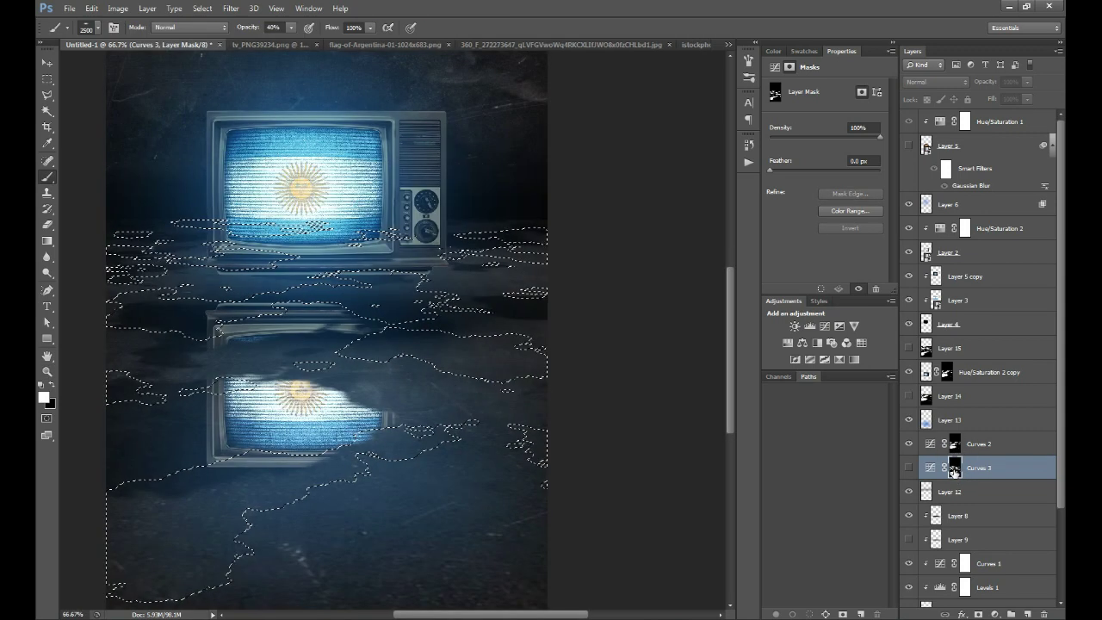
{"action": "key", "text": "alt+bracketright"}
{"action": "key", "text": "0"}
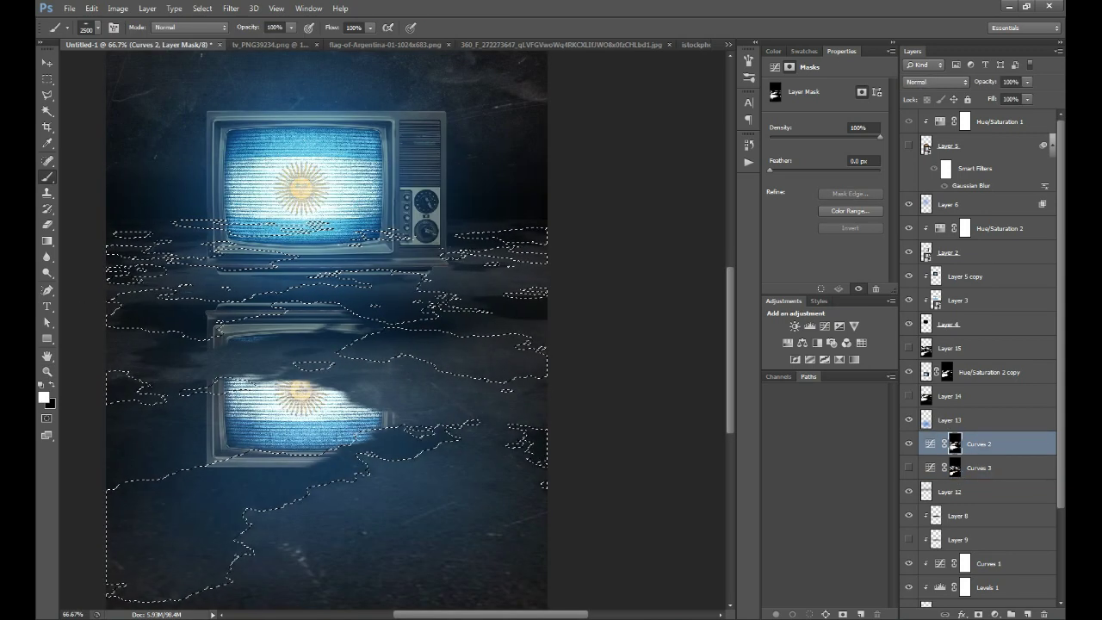
{"action": "key", "text": "ctrl+d"}
{"action": "key", "text": "z"}
{"action": "left_click", "coordinate": [500, 354], "text": "alt"}
{"action": "key", "text": "b"}
- Restore the puddle selection, paint more with a smaller brush, then deselect and check the reflection
{"action": "key", "text": "ctrl+shift+d"}
{"action": "key", "text": "bracketleft"}
{"action": "key", "text": "bracketleft"}
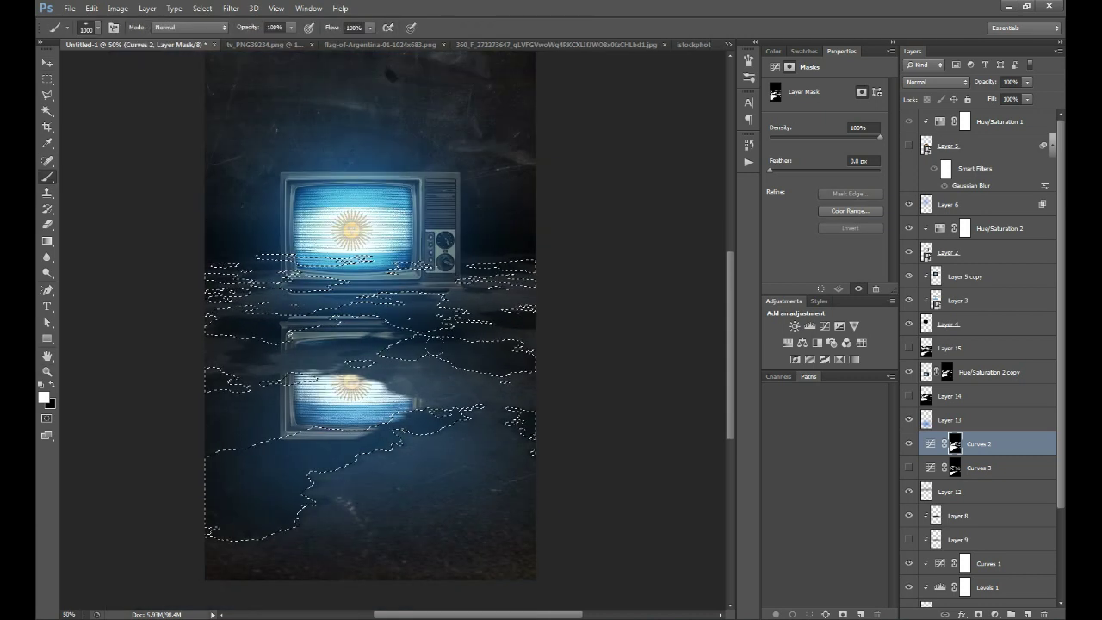
{"action": "key", "text": "ctrl+d"}
{"action": "key", "text": "z"}
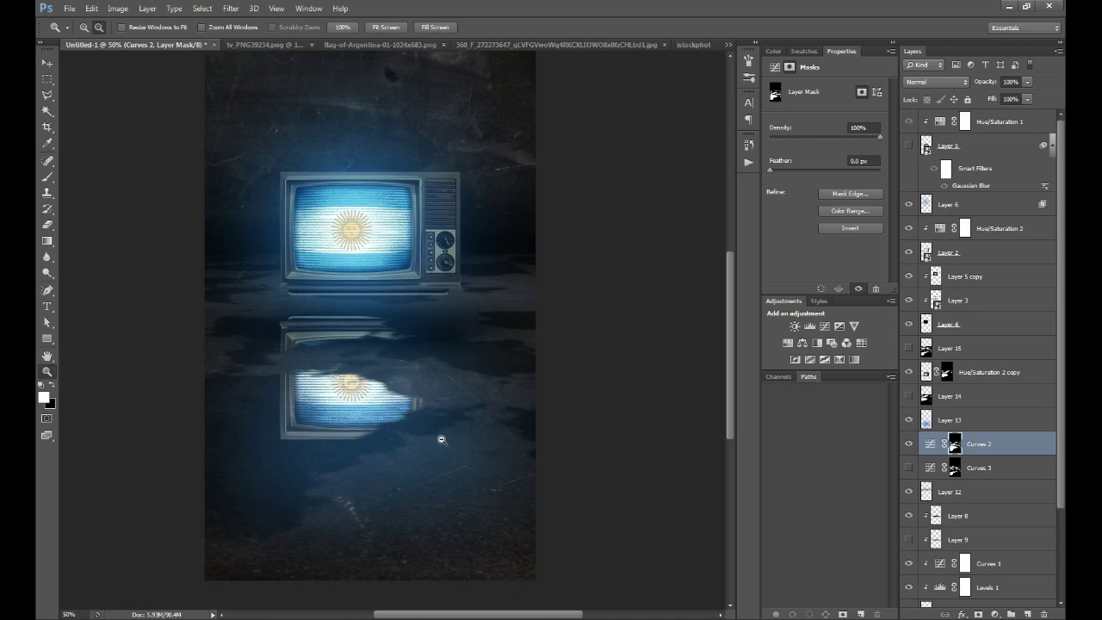
{"action": "left_click", "coordinate": [413, 439]}
{"action": "left_click", "coordinate": [408, 440]}
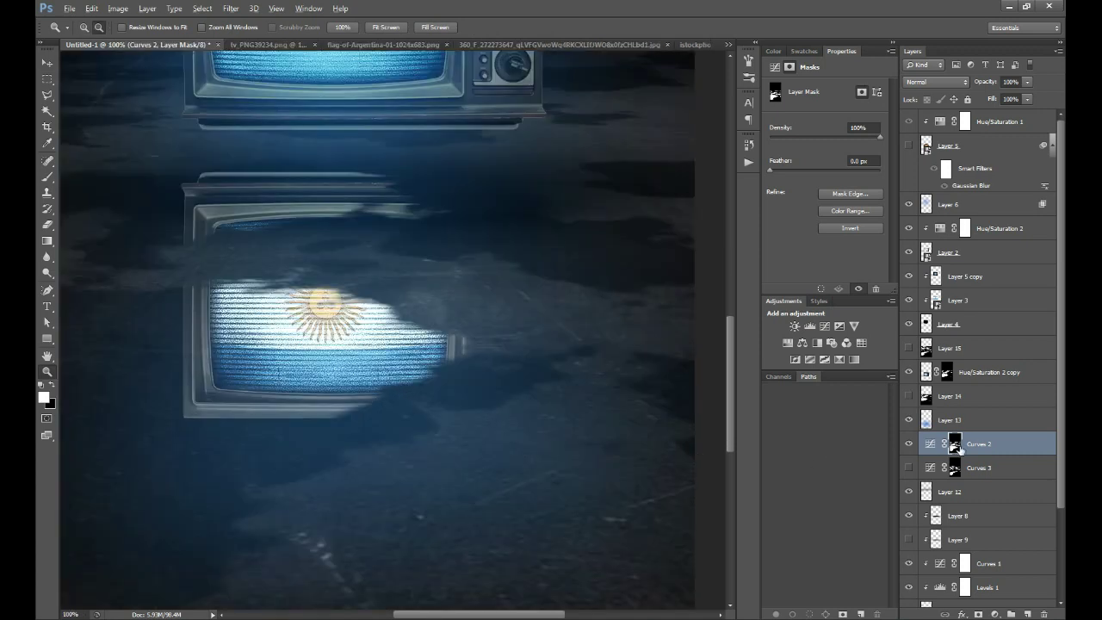
{"action": "key", "text": "v"}
{"action": "key", "text": "ctrl+0"}
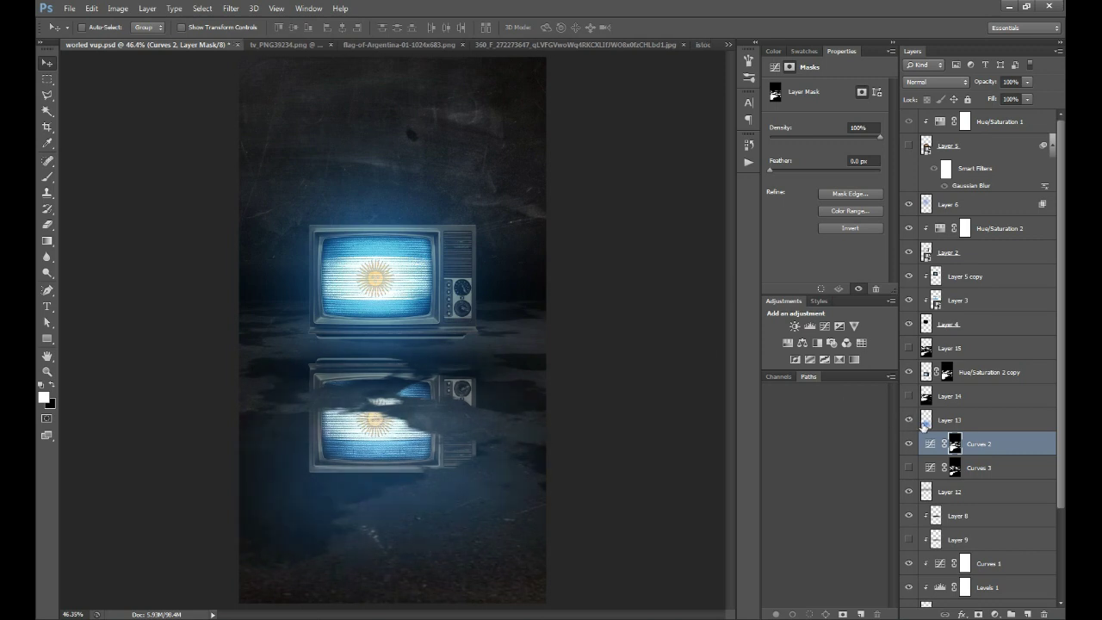
- Move Layer 8 above Hue/Saturation 2 copy in the layer stack
{"action": "left_click", "coordinate": [947, 420]}
{"action": "key", "text": "z"}
{"action": "key", "text": "ctrl+minus"}
{"action": "left_click", "coordinate": [392, 209]}
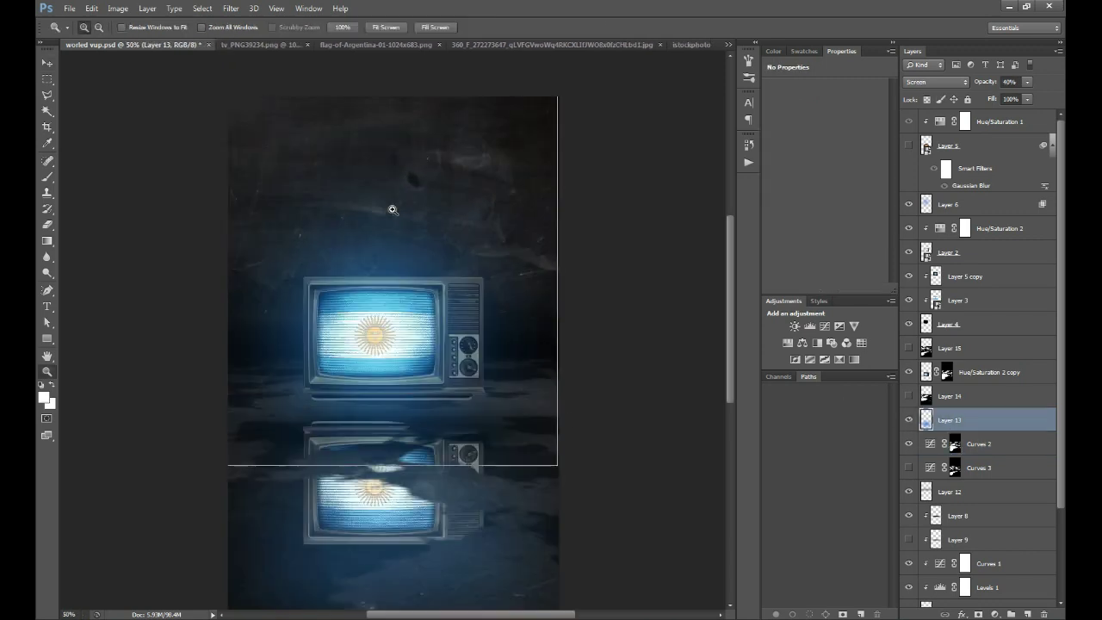
{"action": "scroll", "coordinate": [964, 457], "scroll_direction": "down", "scroll_amount": 3}
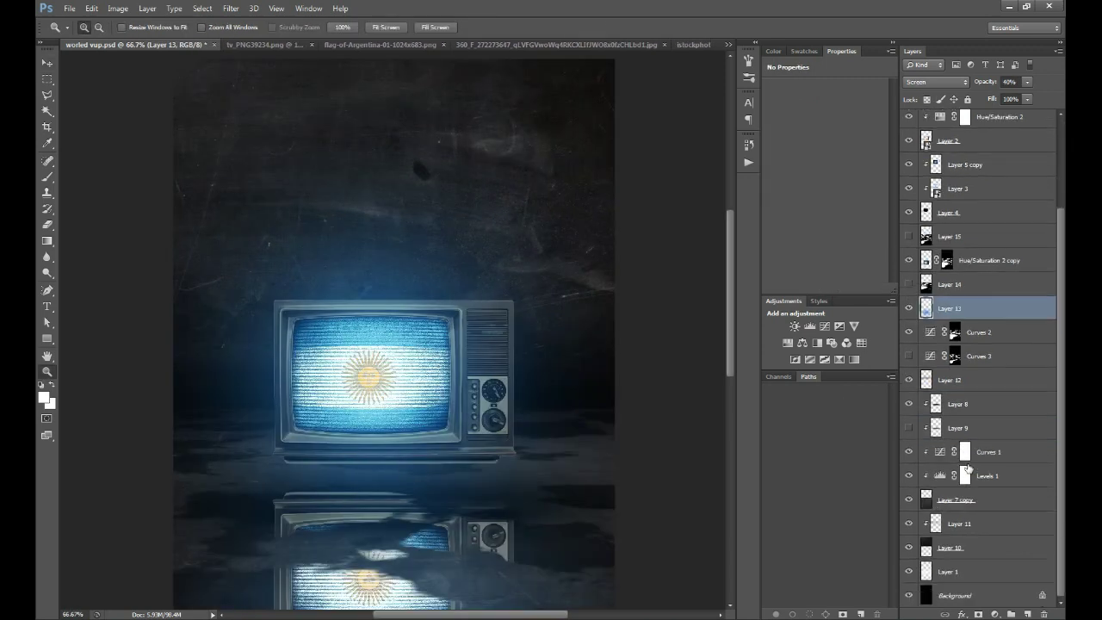
{"action": "scroll", "coordinate": [947, 422], "scroll_direction": "up", "scroll_amount": 3}
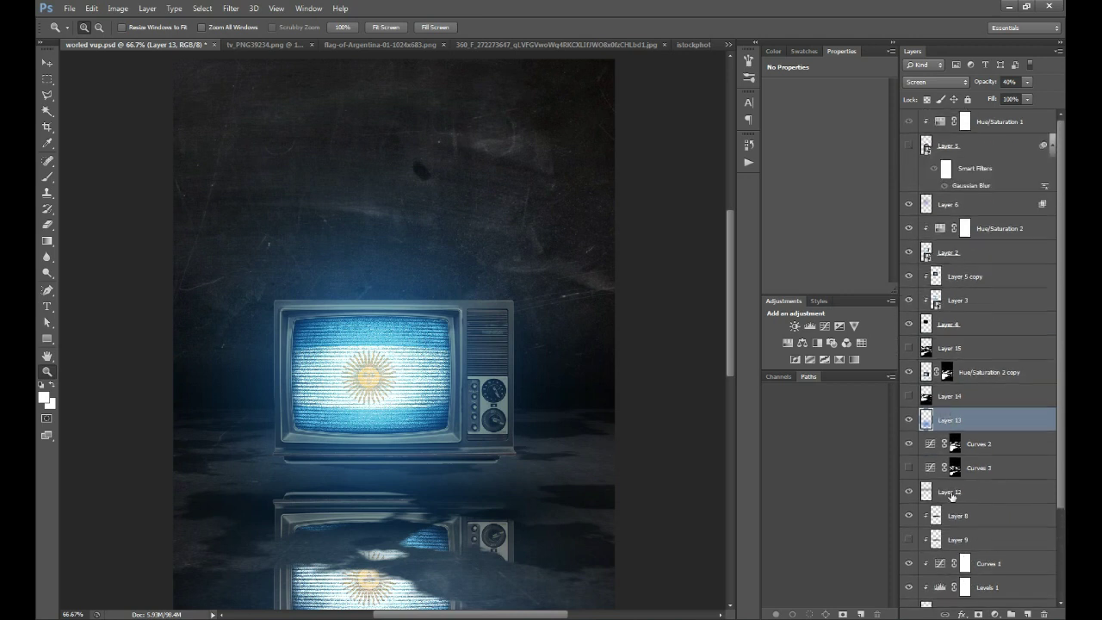
{"action": "scroll", "coordinate": [927, 499], "scroll_direction": "down", "scroll_amount": 2}
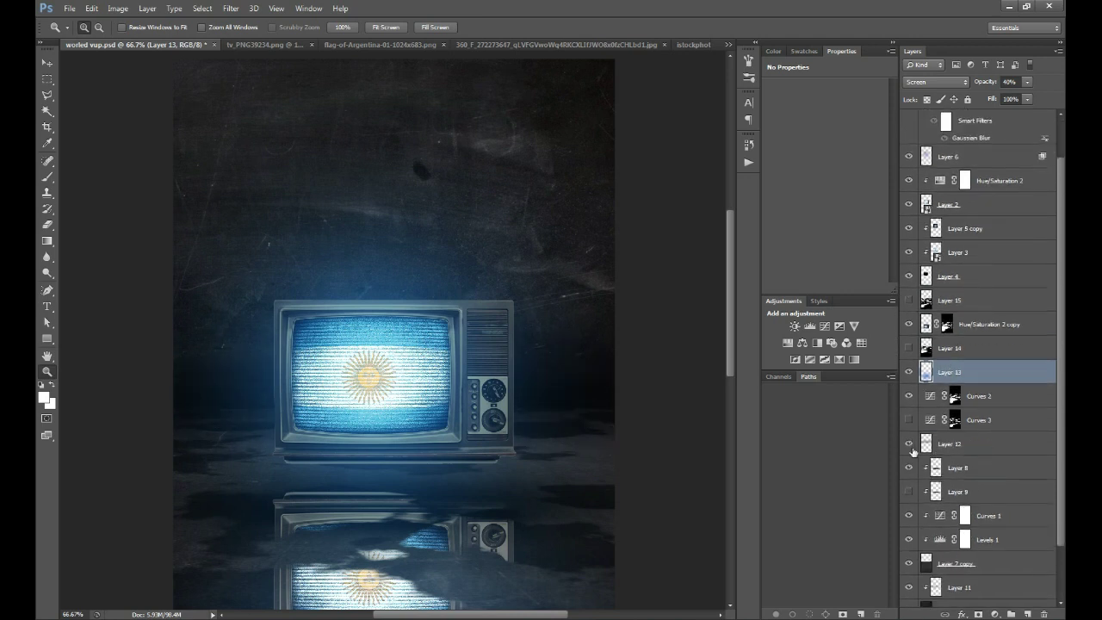
{"action": "left_click_drag", "start_coordinate": [938, 478], "coordinate": [1008, 314]}
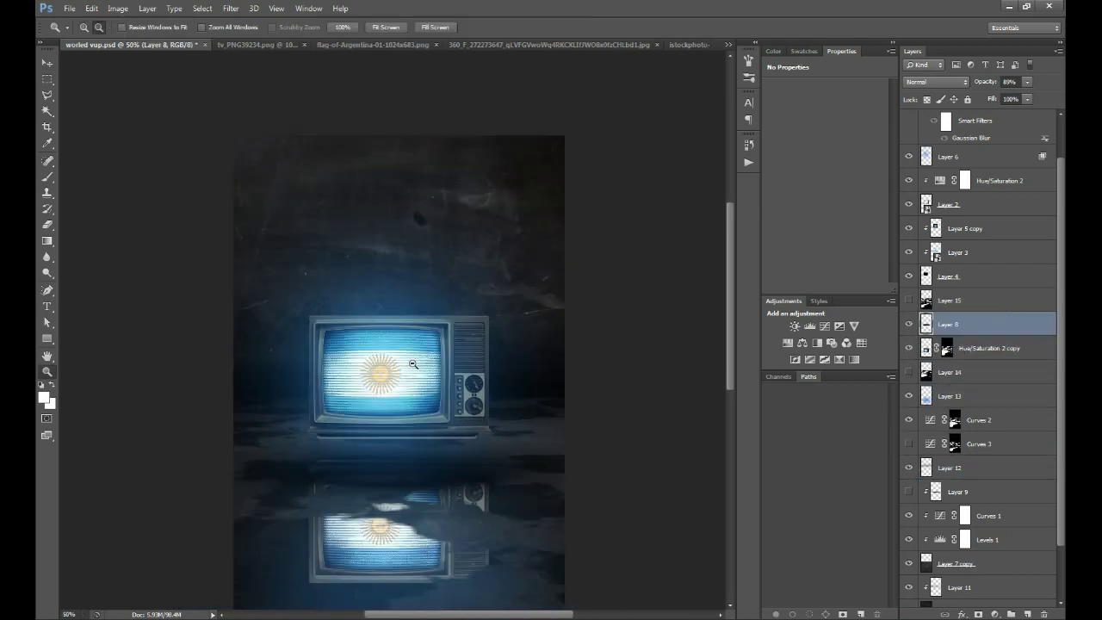
- Shift the Hue/Saturation 2 copy reflection upward about 4 cm
{"action": "key", "text": "ctrl+minus"}
{"action": "key", "text": "ctrl+minus"}
{"action": "left_click", "coordinate": [930, 347]}
{"action": "key", "text": "v"}
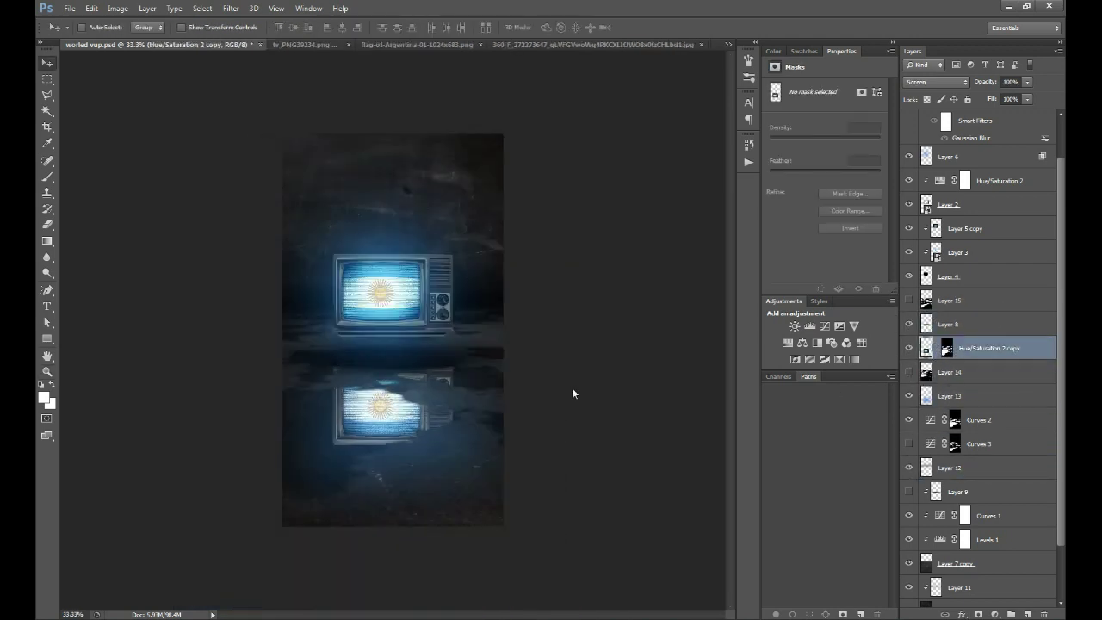
{"action": "key", "text": "ctrl+plus"}
{"action": "key", "text": "ctrl+plus"}
{"action": "mouse_move", "coordinate": [546, 345]}
{"action": "left_mouse_down"}
{"action": "mouse_move", "coordinate": [540, 293]}
{"action": "mouse_move", "coordinate": [560, 353]}
{"action": "mouse_move", "coordinate": [511, 383]}
{"action": "left_mouse_up"}
{"action": "key", "text": "ctrl+0"}
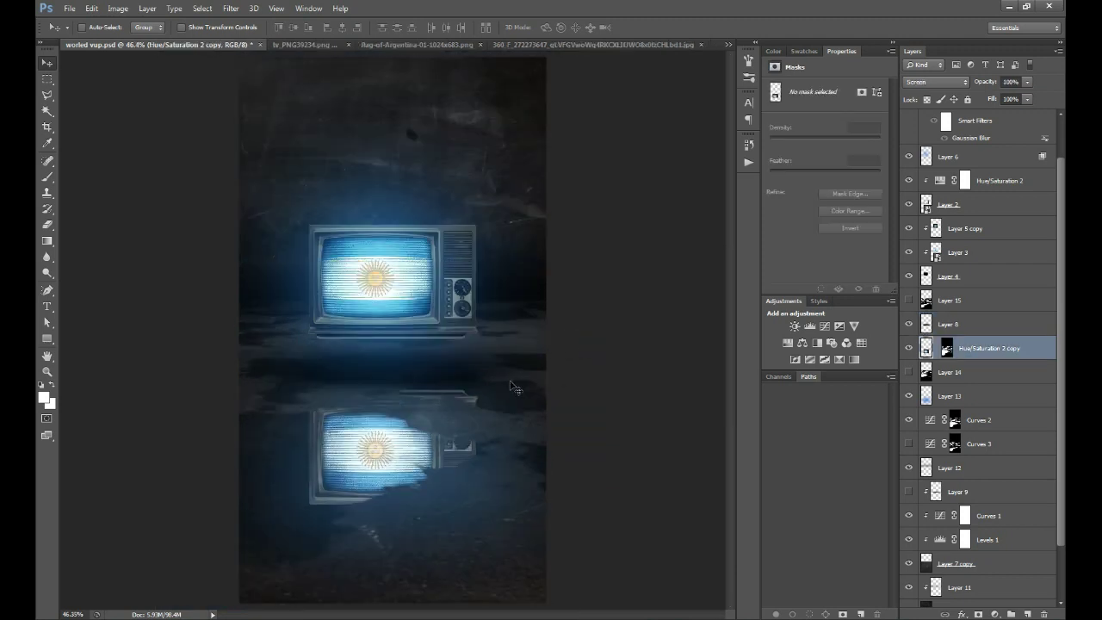
{"action": "key", "text": "z"}
{"action": "left_click", "coordinate": [501, 382], "text": "alt"}
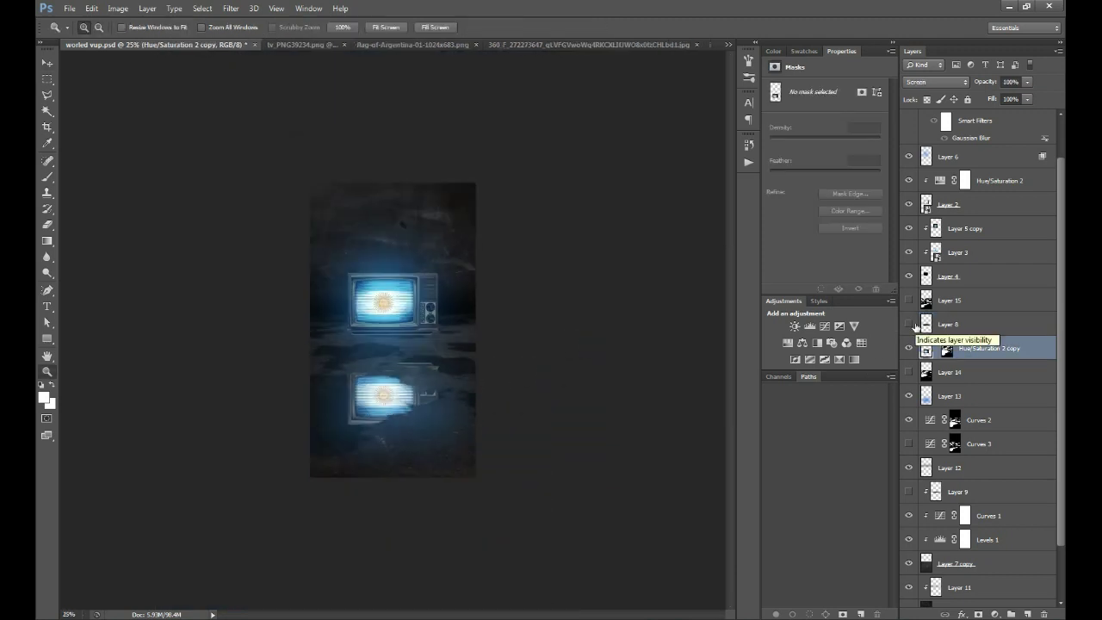
- Make Layer 8 visible again and target the Curves 2 layer mask with the Brush
{"action": "left_click", "coordinate": [908, 325]}
{"action": "left_click", "coordinate": [950, 325]}
{"action": "key", "text": "v"}
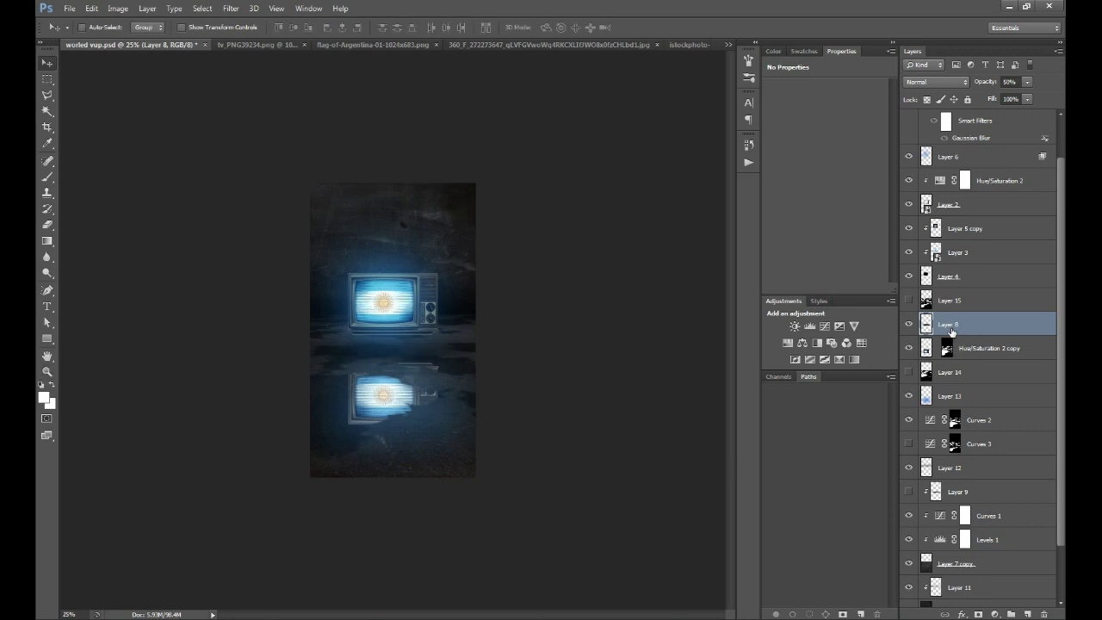
{"action": "scroll", "coordinate": [450, 343], "scroll_direction": "up", "scroll_amount": 3}
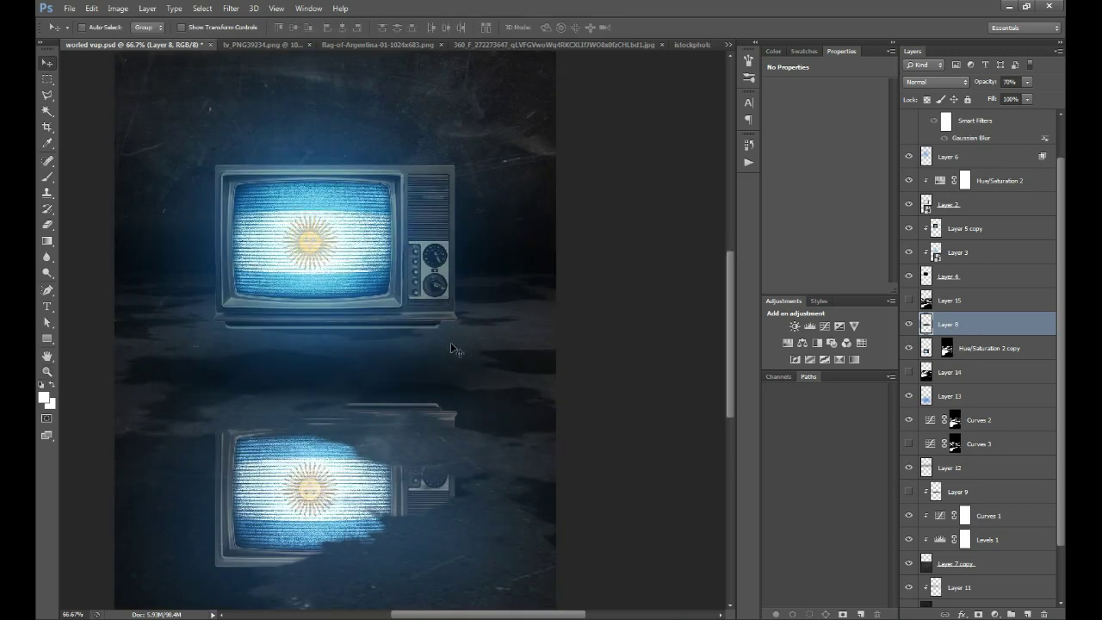
{"action": "left_click", "coordinate": [954, 420]}
{"action": "key", "text": "b"}
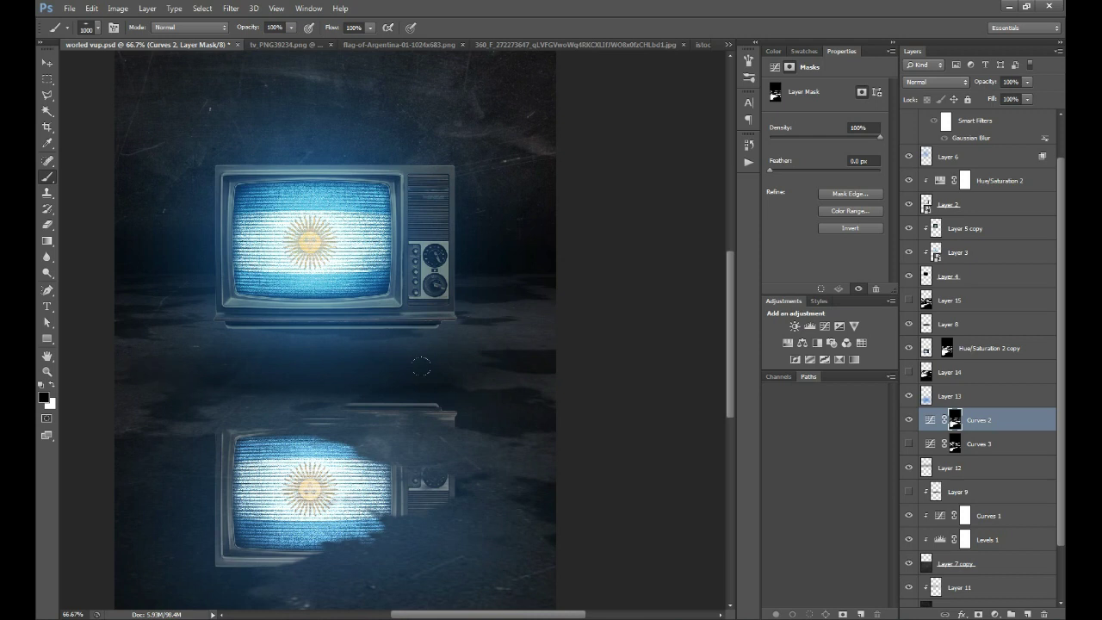
{"action": "key", "text": "z"}
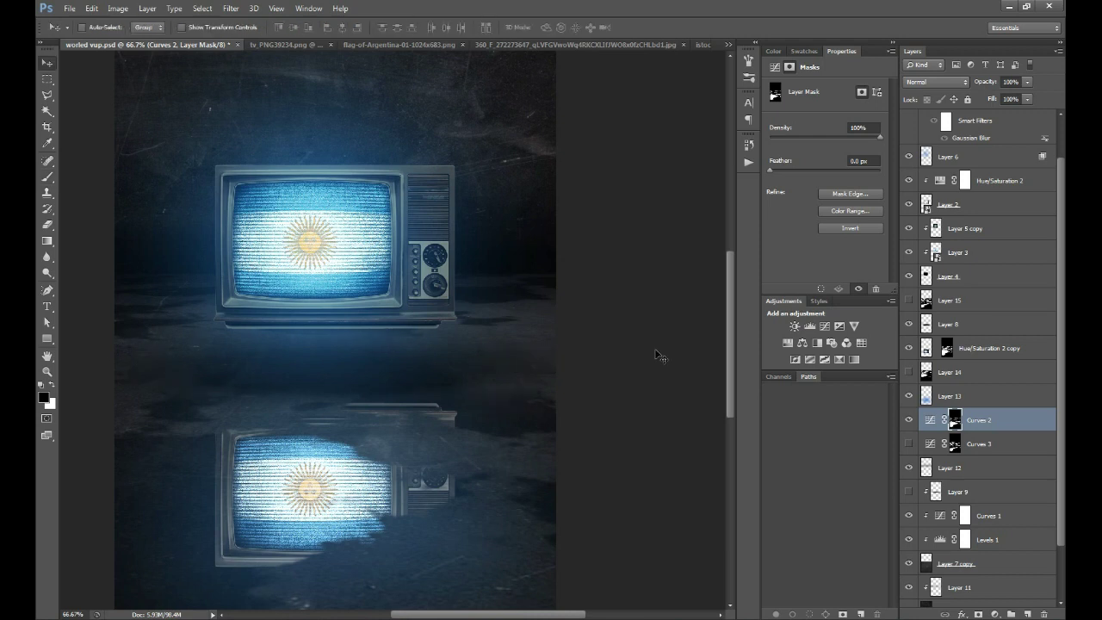
{"action": "left_click", "coordinate": [487, 370], "text": "alt"}
{"action": "left_click", "coordinate": [370, 381], "text": "alt"}
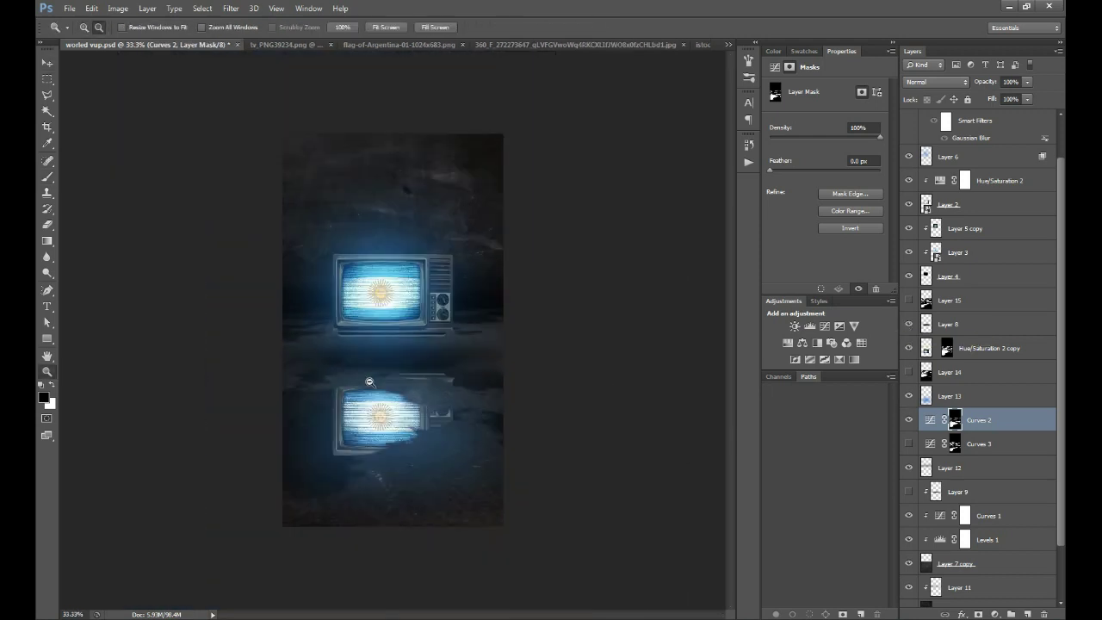
{"action": "left_click", "coordinate": [398, 362], "text": "alt"}
- Duplicate Layer 6 to strengthen the TV's blue glow
{"action": "left_click_drag", "start_coordinate": [321, 263], "coordinate": [474, 405]}
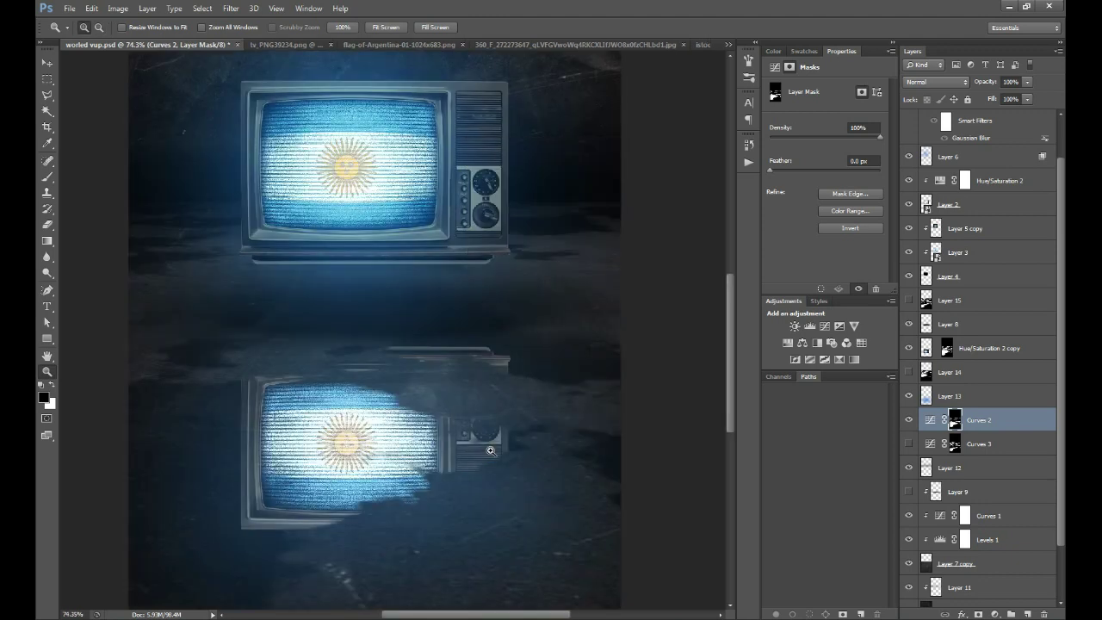
{"action": "key", "text": "v"}
{"action": "scroll", "coordinate": [392, 327], "scroll_direction": "up", "scroll_amount": 3}
{"action": "scroll", "coordinate": [984, 208], "scroll_direction": "up", "scroll_amount": 1}
{"action": "left_click", "coordinate": [984, 208]}
{"action": "key", "text": "ctrl+j"}
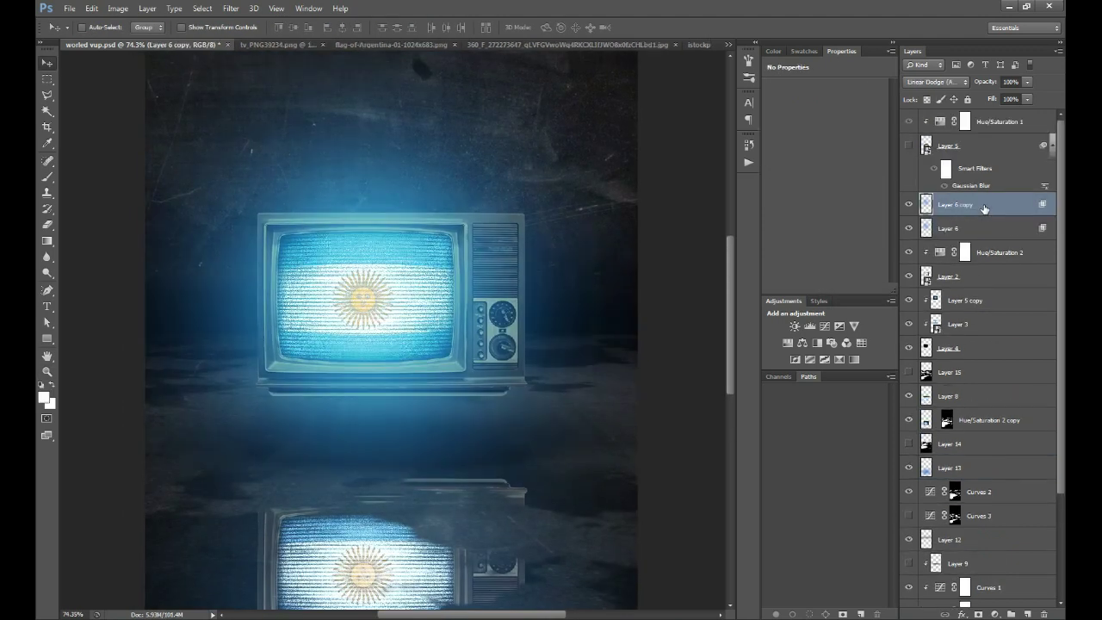
{"action": "key", "text": "ctrl+minus"}
{"action": "key", "text": "ctrl+minus"}
{"action": "key", "text": "ctrl+minus"}
{"action": "key", "text": "b"}
{"action": "key", "text": "ctrl+f"}
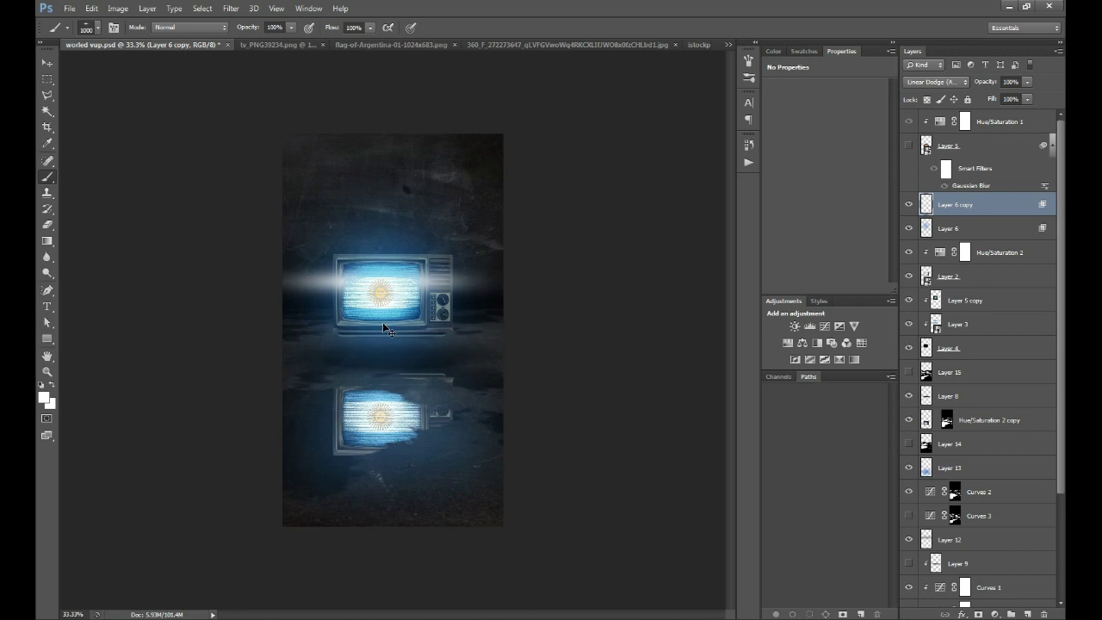
- Set a dark-blue foreground colour and brush opacity of 30%
{"action": "left_click", "coordinate": [50, 402]}
{"action": "left_click", "coordinate": [642, 168]}
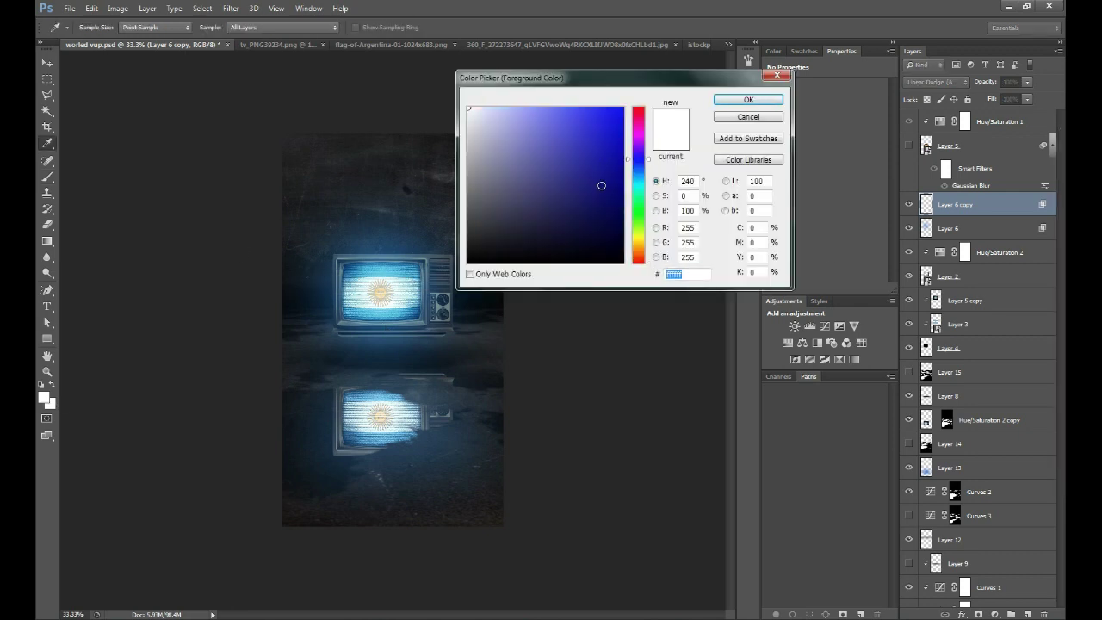
{"action": "left_click", "coordinate": [585, 194]}
{"action": "left_click", "coordinate": [738, 98]}
{"action": "right_click", "coordinate": [351, 276]}
{"action": "key", "text": "Escape"}
{"action": "key", "text": "3"}
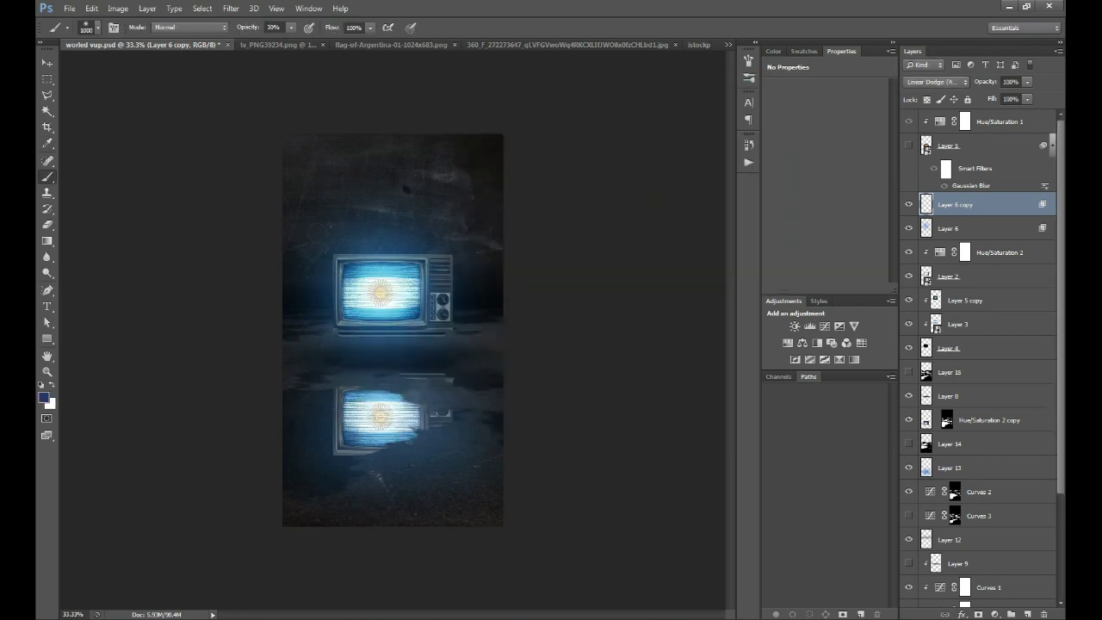
- Show the trophy on Layer 5 and move it right and down
{"action": "key", "text": "v"}
{"action": "key", "text": "ctrl+plus"}
{"action": "left_click", "coordinate": [908, 145]}
{"action": "left_click", "coordinate": [948, 145]}
{"action": "mouse_move", "coordinate": [546, 193]}
{"action": "left_mouse_down"}
{"action": "mouse_move", "coordinate": [623, 279]}
{"action": "mouse_move", "coordinate": [505, 158]}
{"action": "left_mouse_up"}
- Reposition the trophy toward the lower centre, dismissing the smart-filter warning
{"action": "key", "text": "ctrl+minus"}
{"action": "left_click_drag", "start_coordinate": [444, 317], "coordinate": [370, 473]}
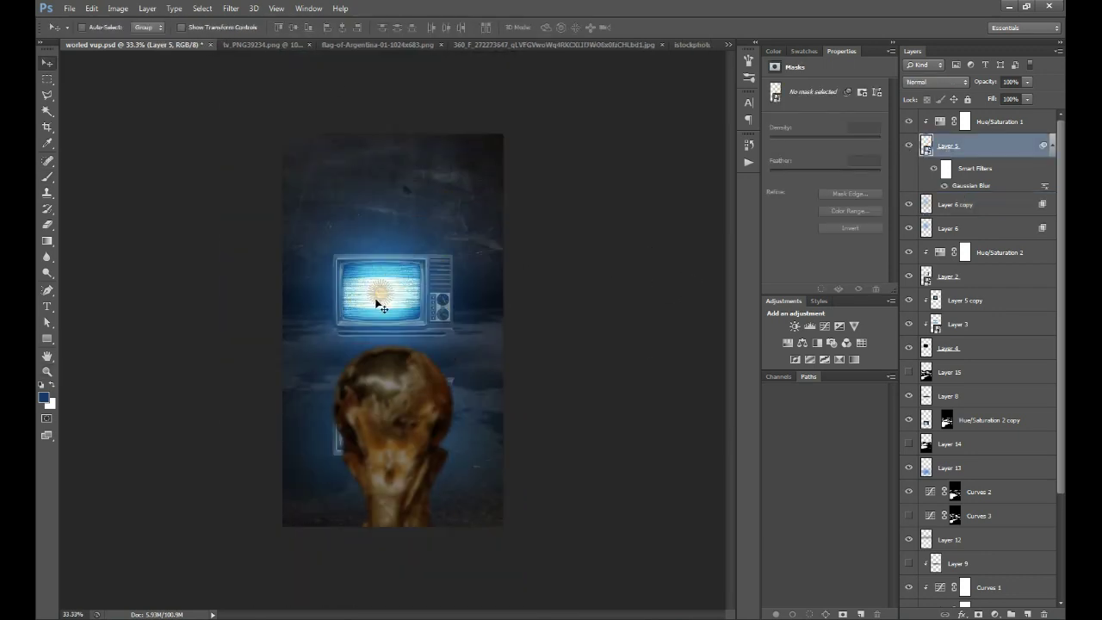
{"action": "left_click_drag", "start_coordinate": [383, 305], "coordinate": [454, 271]}
{"action": "key", "text": "ctrl+t"}
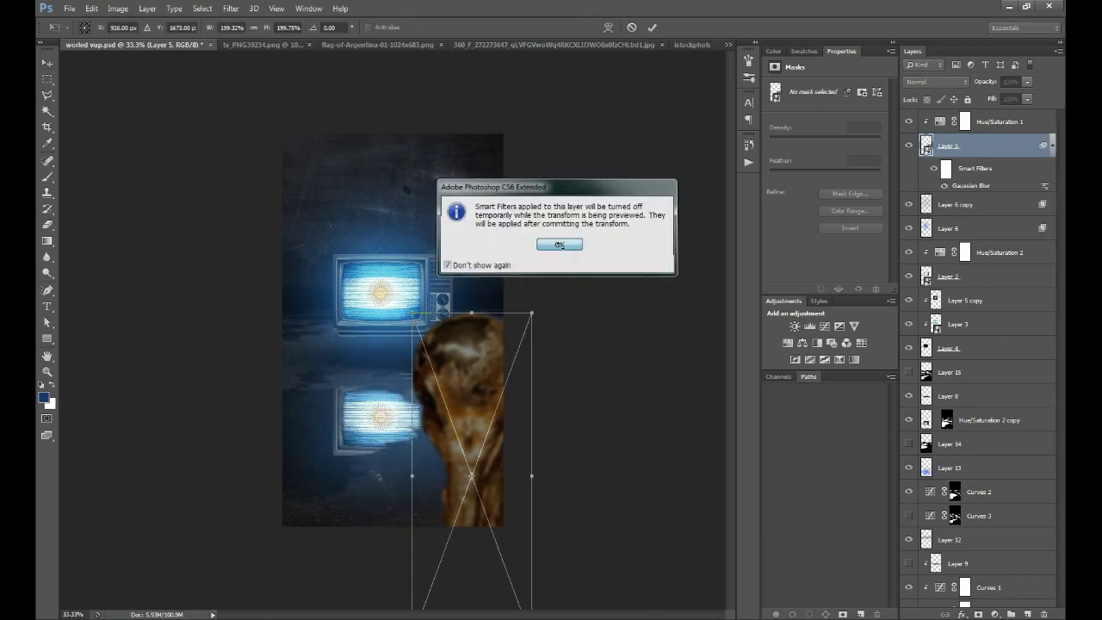
{"action": "left_click", "coordinate": [561, 244]}
{"action": "key", "text": "Return"}
{"action": "mouse_move", "coordinate": [461, 188]}
{"action": "left_mouse_down"}
{"action": "mouse_move", "coordinate": [471, 138]}
{"action": "mouse_move", "coordinate": [465, 241]}
{"action": "left_mouse_up"}
- Scale the trophy down to about 48% and stand it beside the TV
{"action": "key", "text": "z"}
{"action": "left_click", "coordinate": [419, 395]}
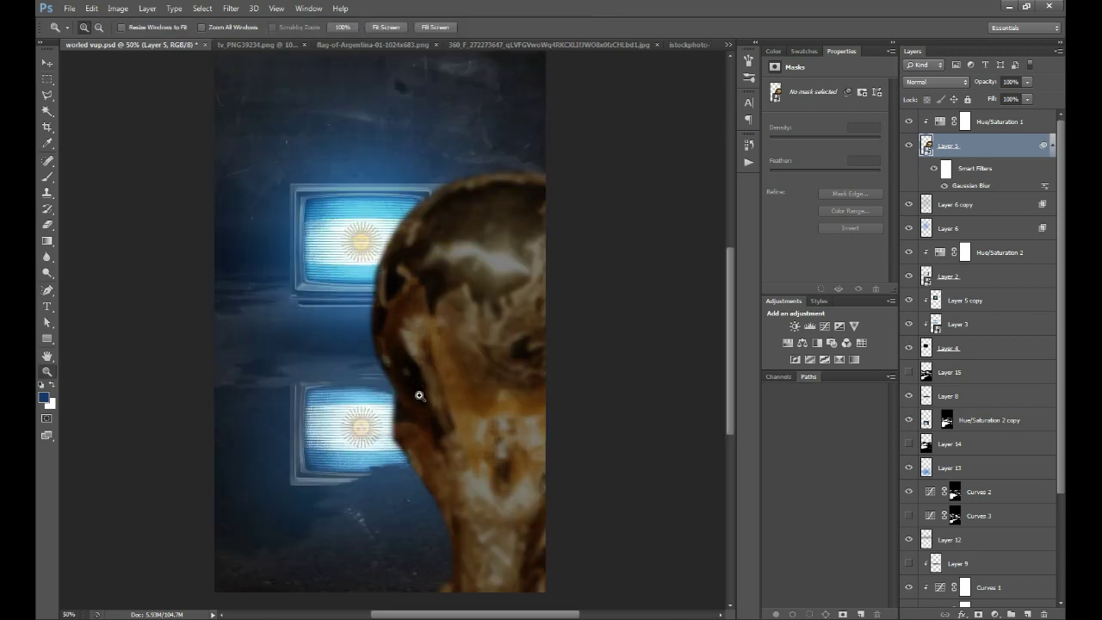
{"action": "key", "text": "v"}
{"action": "left_click", "coordinate": [910, 146]}
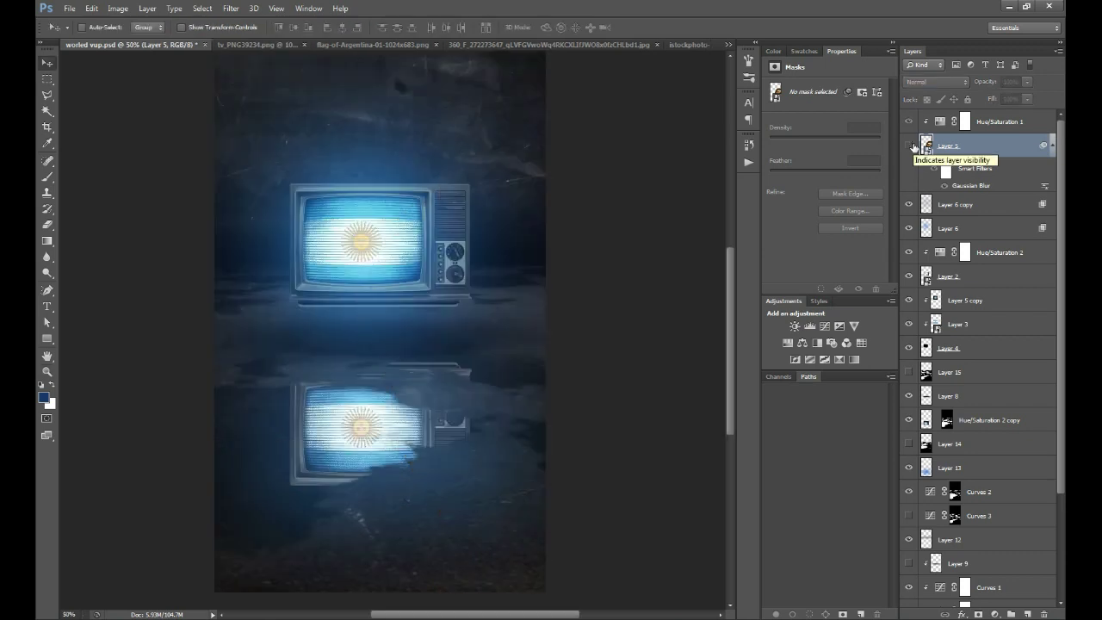
{"action": "left_click", "coordinate": [909, 146]}
{"action": "key", "text": "ctrl+t"}
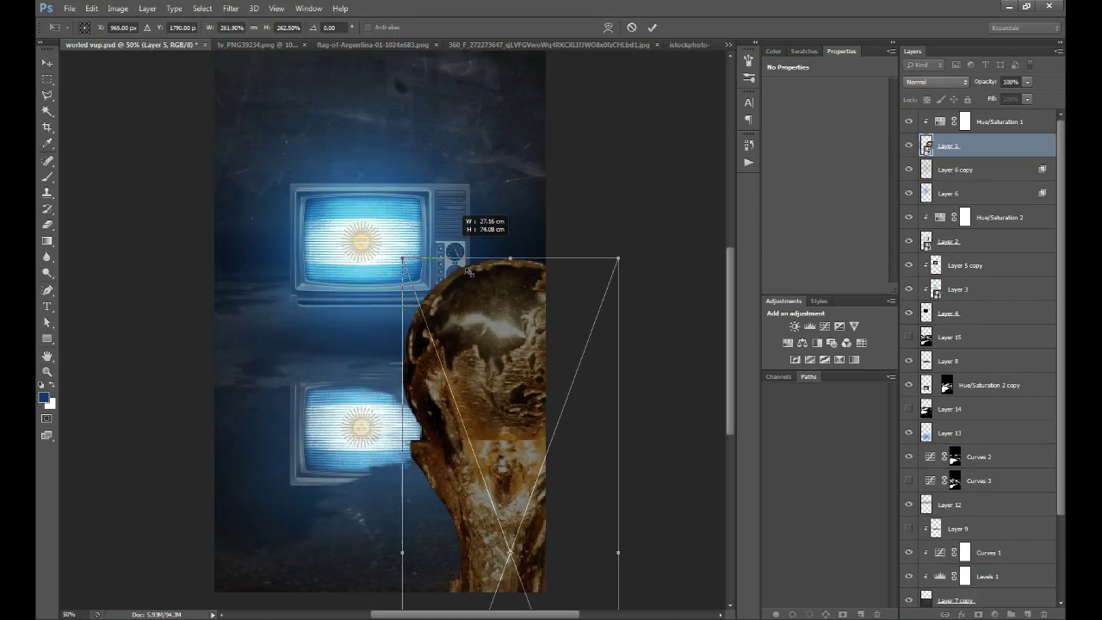
{"action": "left_click_drag", "start_coordinate": [369, 172], "coordinate": [479, 466]}
{"action": "left_click_drag", "start_coordinate": [521, 498], "coordinate": [503, 258]}
{"action": "left_click_drag", "start_coordinate": [517, 149], "coordinate": [495, 207]}
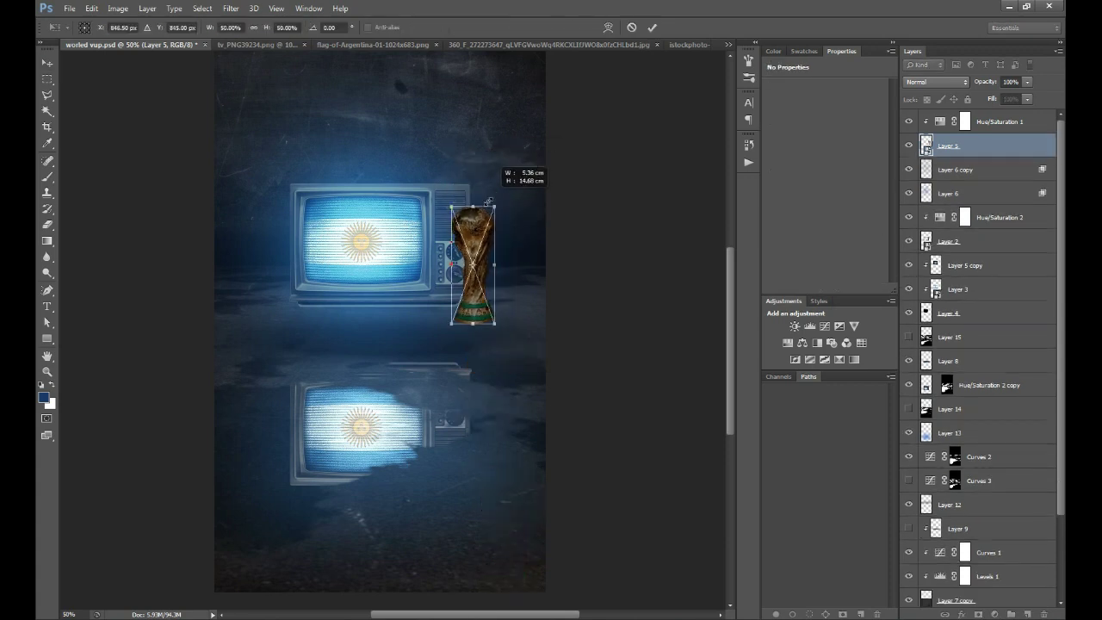
{"action": "key", "text": "Return"}
- Move Layer 5 and Hue/Saturation 1 together below Layer 6
{"action": "key", "text": "z"}
{"action": "left_click", "coordinate": [465, 254]}
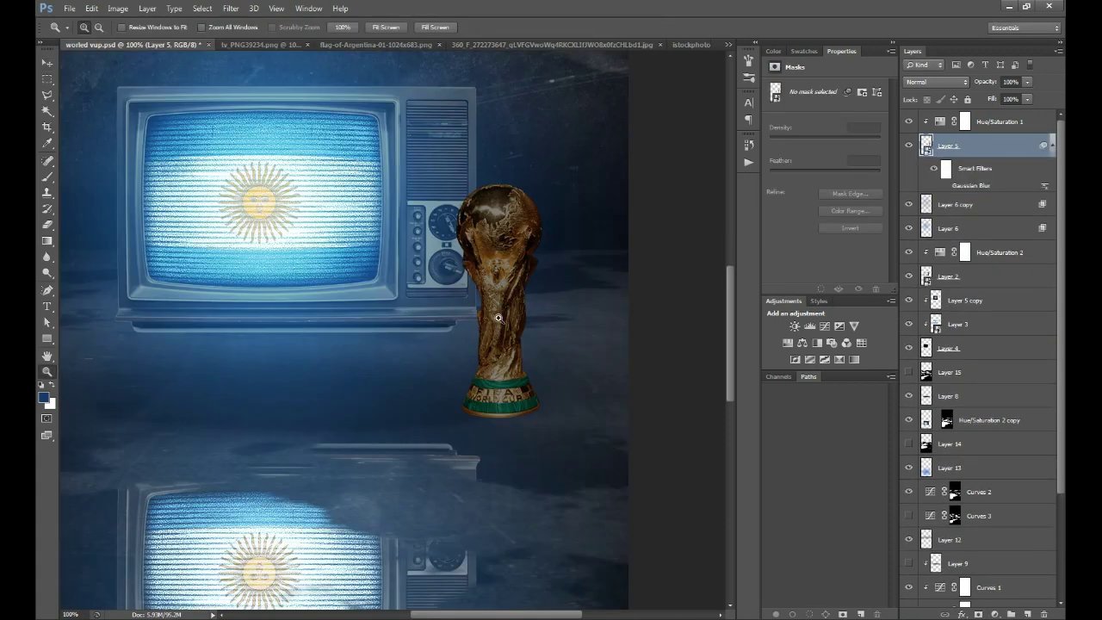
{"action": "left_click_drag", "start_coordinate": [1009, 153], "coordinate": [999, 246]}
{"action": "key", "text": "ctrl+z"}
{"action": "left_click", "coordinate": [999, 122], "text": "shift"}
{"action": "left_click_drag", "start_coordinate": [999, 142], "coordinate": [999, 242]}
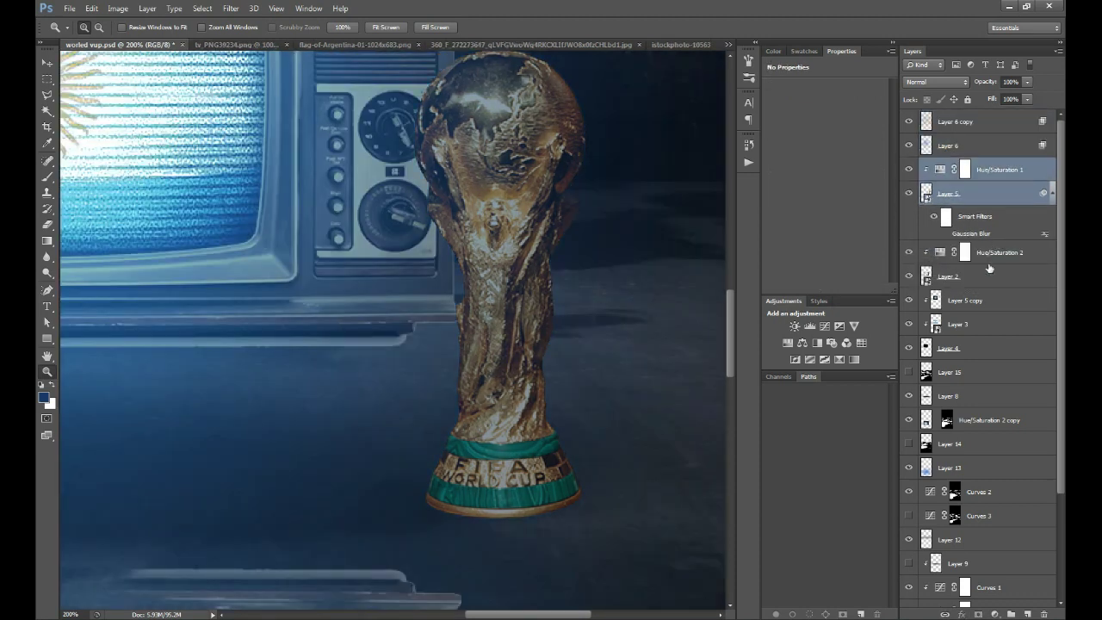
- Add a new empty layer above Layer 8 and pick a soft black brush
{"action": "left_click", "coordinate": [1017, 252]}
{"action": "left_click", "coordinate": [979, 396]}
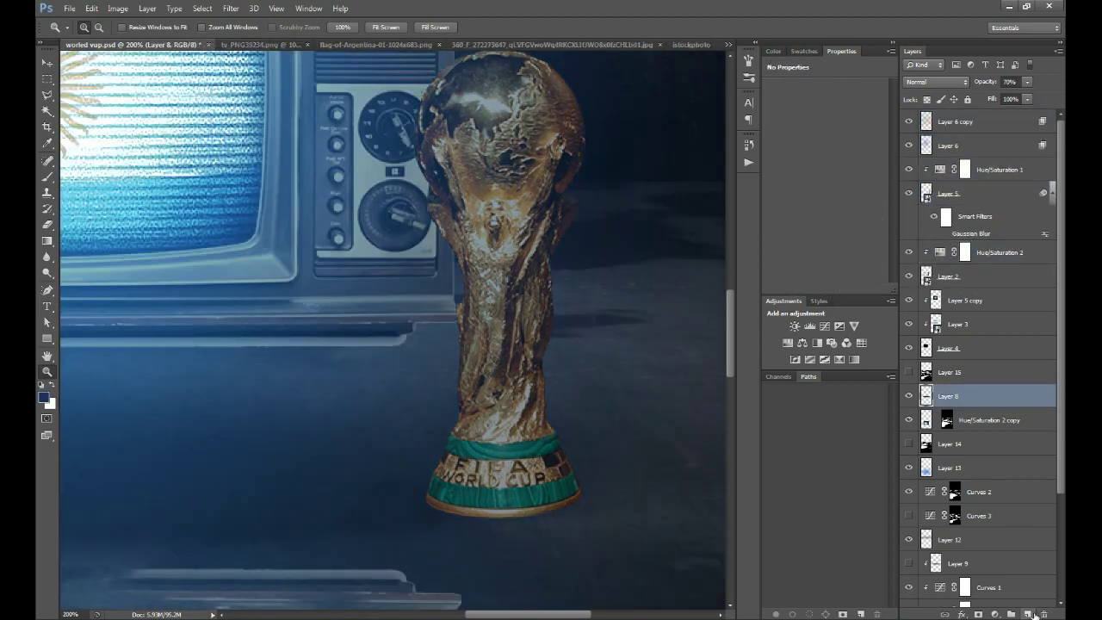
{"action": "left_click", "coordinate": [1027, 614]}
{"action": "left_click", "coordinate": [564, 516]}
{"action": "key", "text": "b"}
{"action": "right_click", "coordinate": [448, 482]}
{"action": "key", "text": "Escape"}
- Set the brush tip roundness to 35%
{"action": "left_click", "coordinate": [749, 60]}
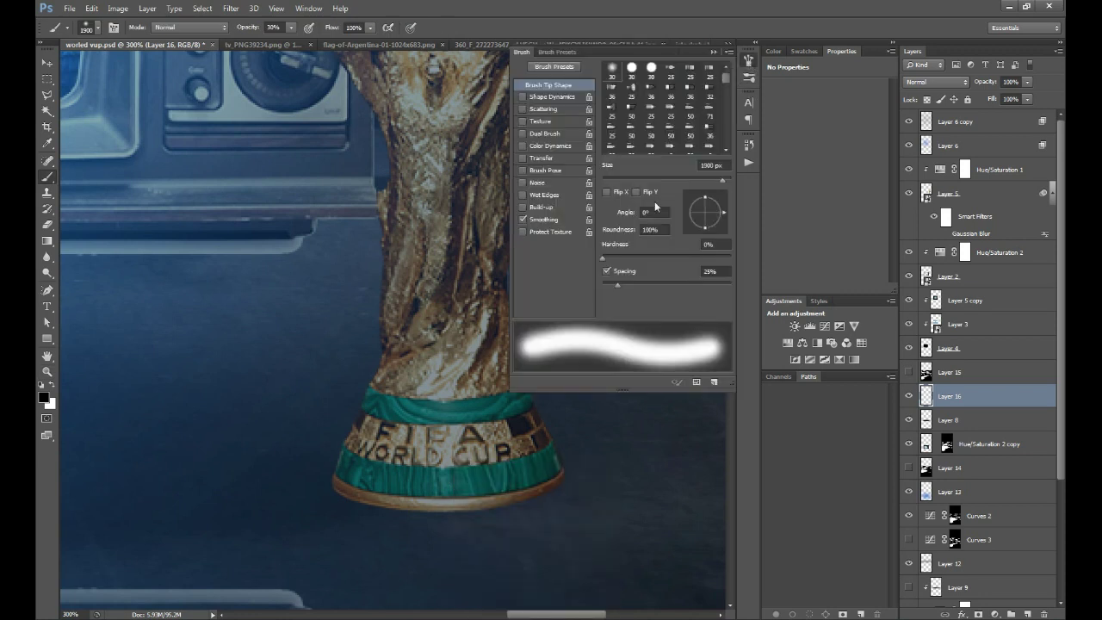
{"action": "left_click", "coordinate": [452, 490]}
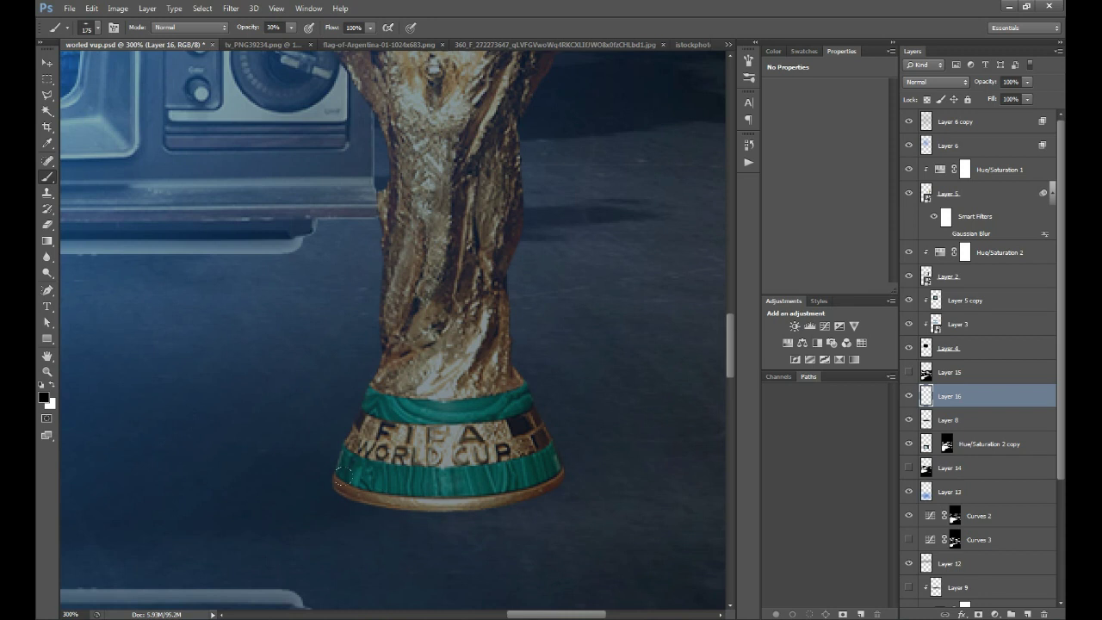
{"action": "left_click", "coordinate": [750, 62]}
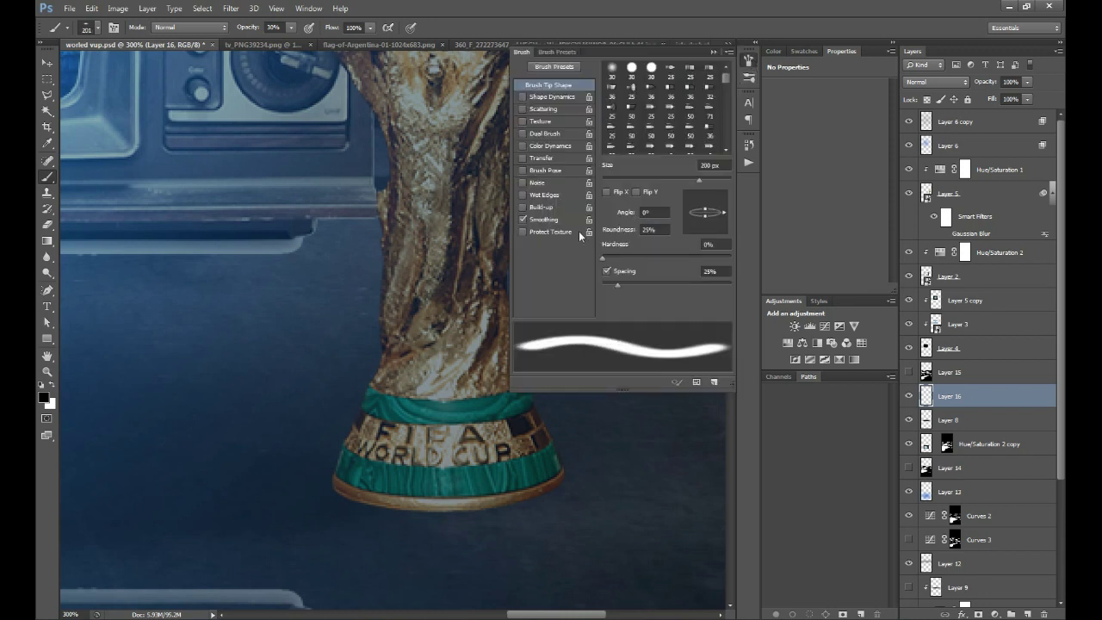
{"action": "type", "text": "35"}
{"action": "key", "text": "Return"}
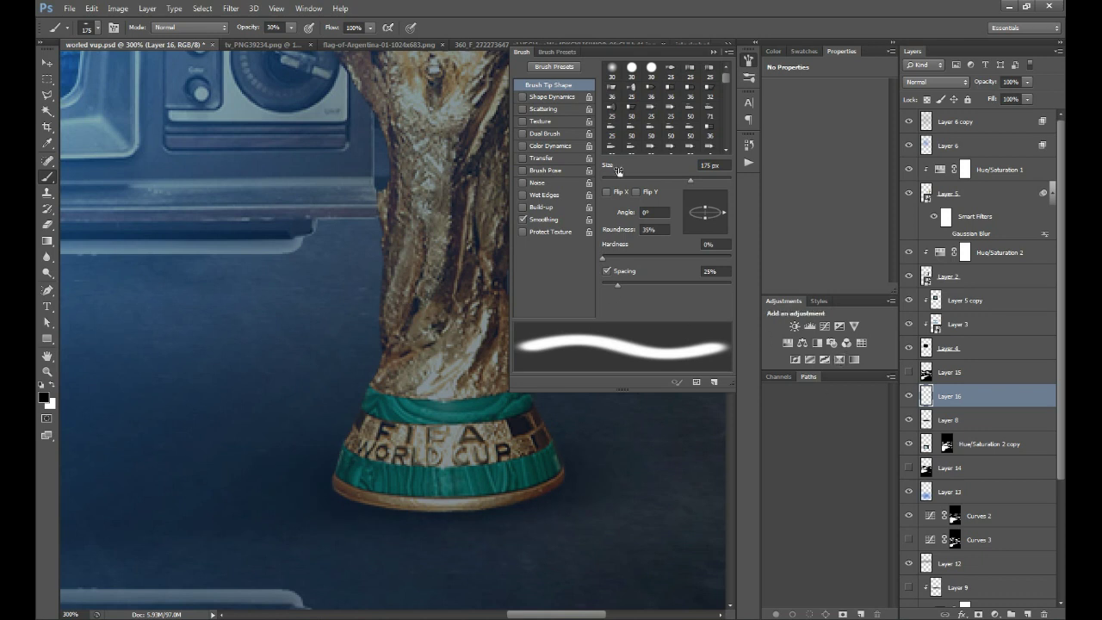
{"action": "left_click", "coordinate": [750, 62]}
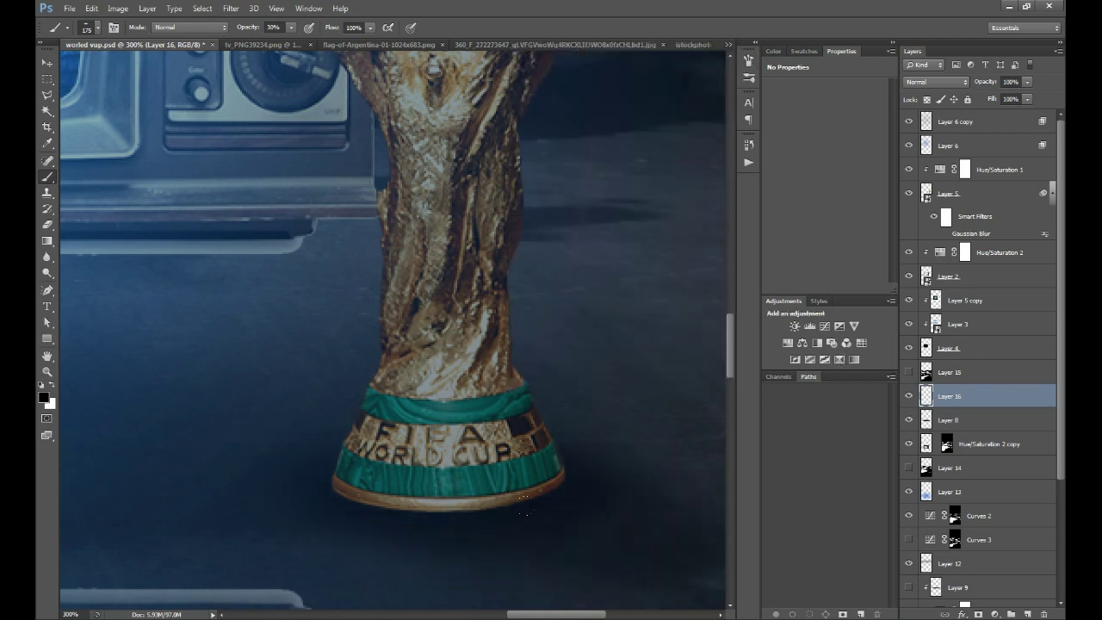
- Zoom in on the trophy base and paint a soft dark shadow beneath it
{"action": "scroll", "coordinate": [503, 397], "scroll_direction": "down", "scroll_amount": 5}
{"action": "key", "text": "ctrl+0"}
{"action": "key", "text": "z"}
{"action": "left_click", "coordinate": [503, 397]}
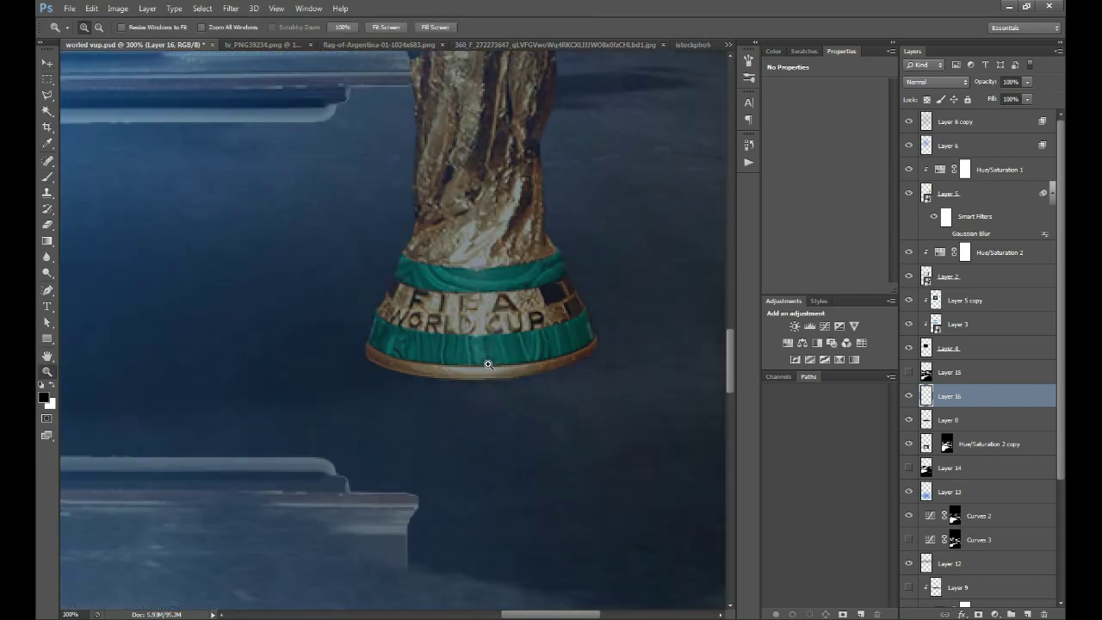
{"action": "key", "text": "b"}
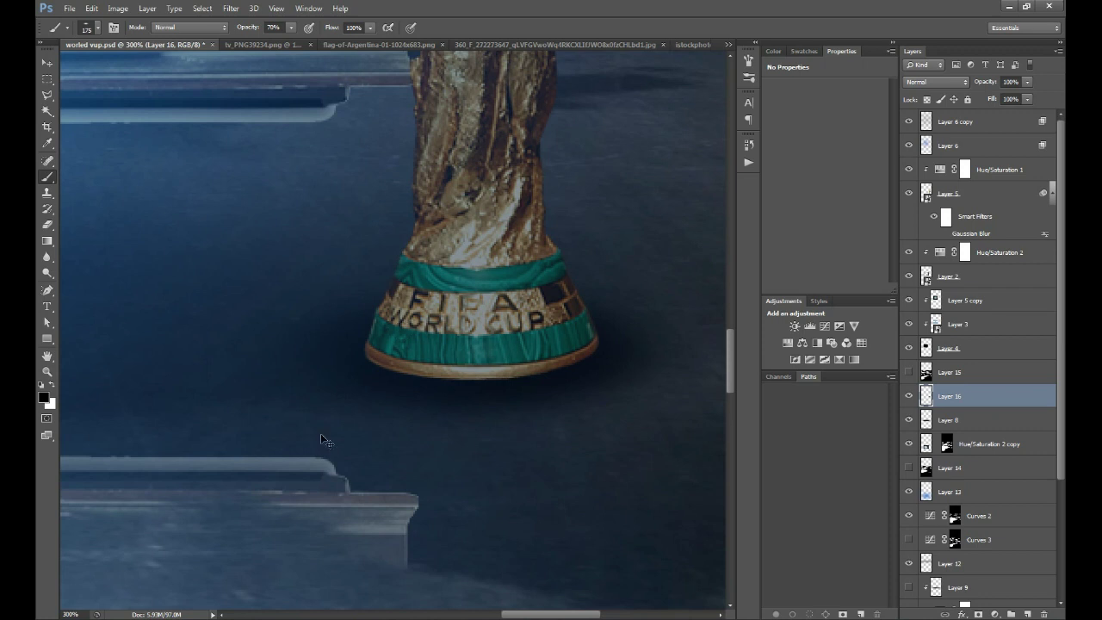
{"action": "right_click", "coordinate": [447, 293]}
{"action": "key", "text": "Escape"}
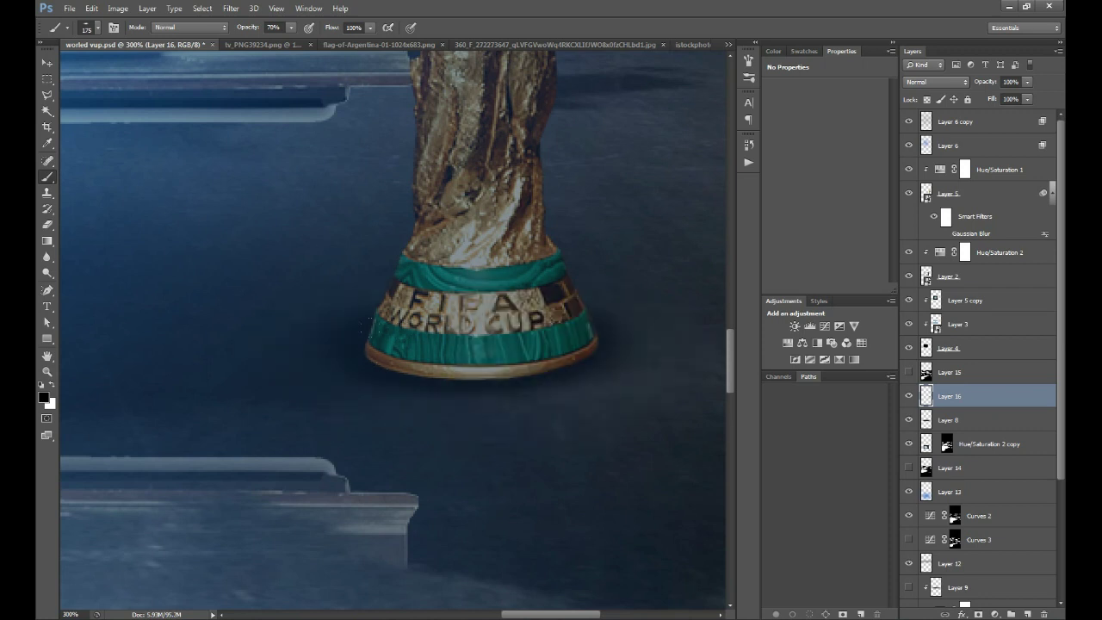
{"action": "left_click_drag", "start_coordinate": [368, 323], "coordinate": [607, 344]}
- Scale the painted shadow down to sit tightly under the trophy
{"action": "key", "text": "v"}
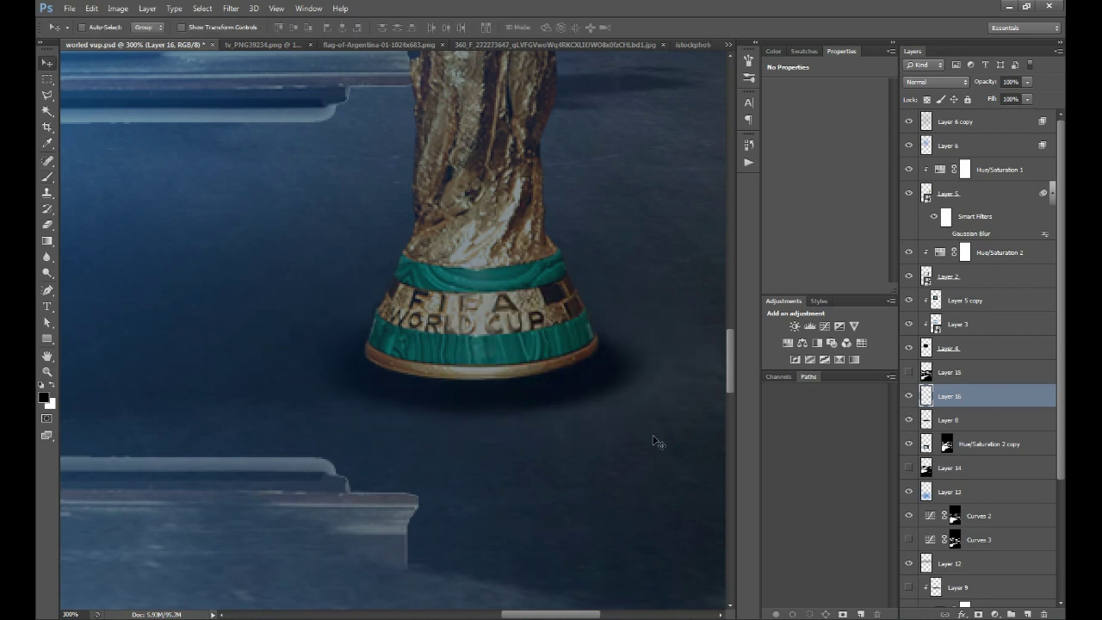
{"action": "key", "text": "ctrl+t"}
{"action": "left_click_drag", "start_coordinate": [677, 422], "coordinate": [642, 416]}
{"action": "key", "text": "Return"}
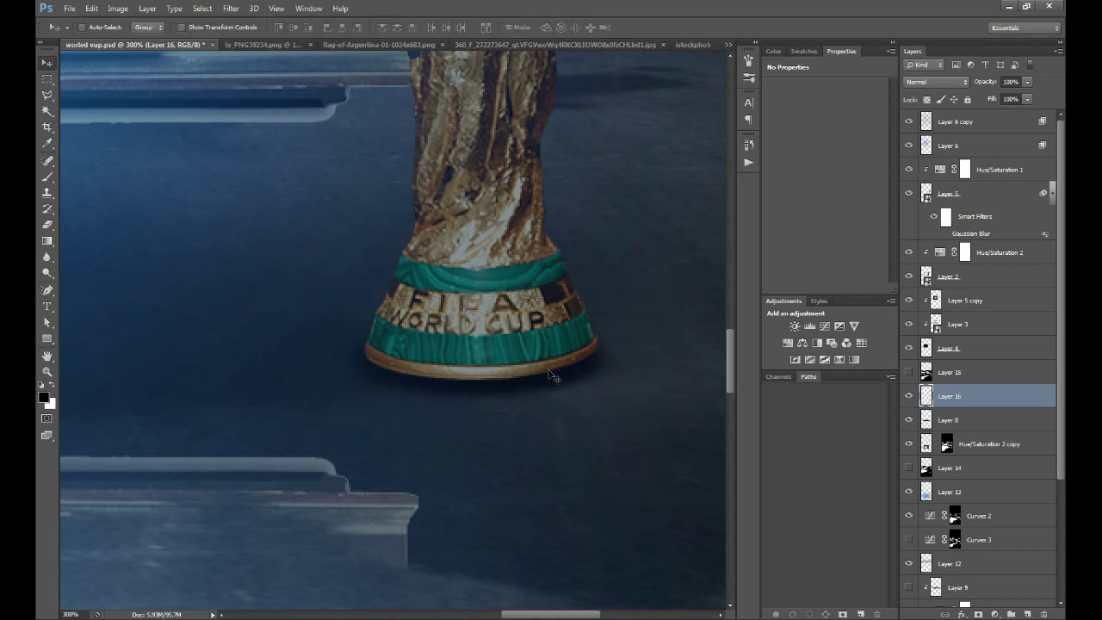
- Reduce the brush size to 90 and zoom out to view the whole poster
{"action": "key", "text": "ctrl+0"}
{"action": "key", "text": "b"}
{"action": "scroll", "coordinate": [447, 284], "scroll_direction": "up", "scroll_amount": 5}
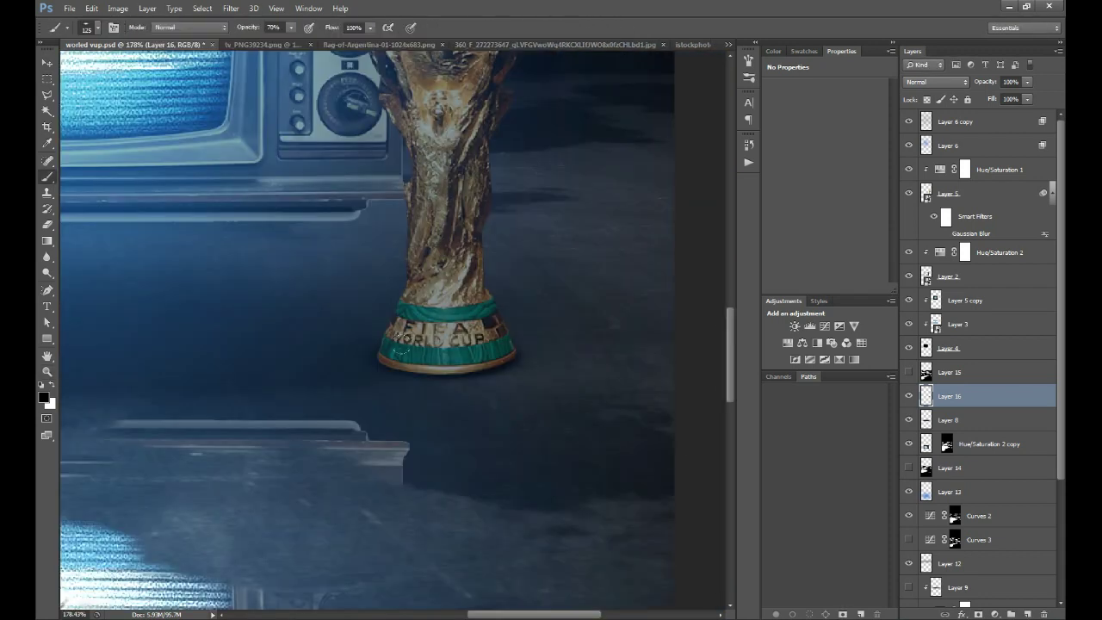
{"action": "key", "text": "bracketleft"}
{"action": "right_click", "coordinate": [437, 360]}
{"action": "key", "text": "Return"}
{"action": "right_click", "coordinate": [613, 451]}
{"action": "key", "text": "Return"}
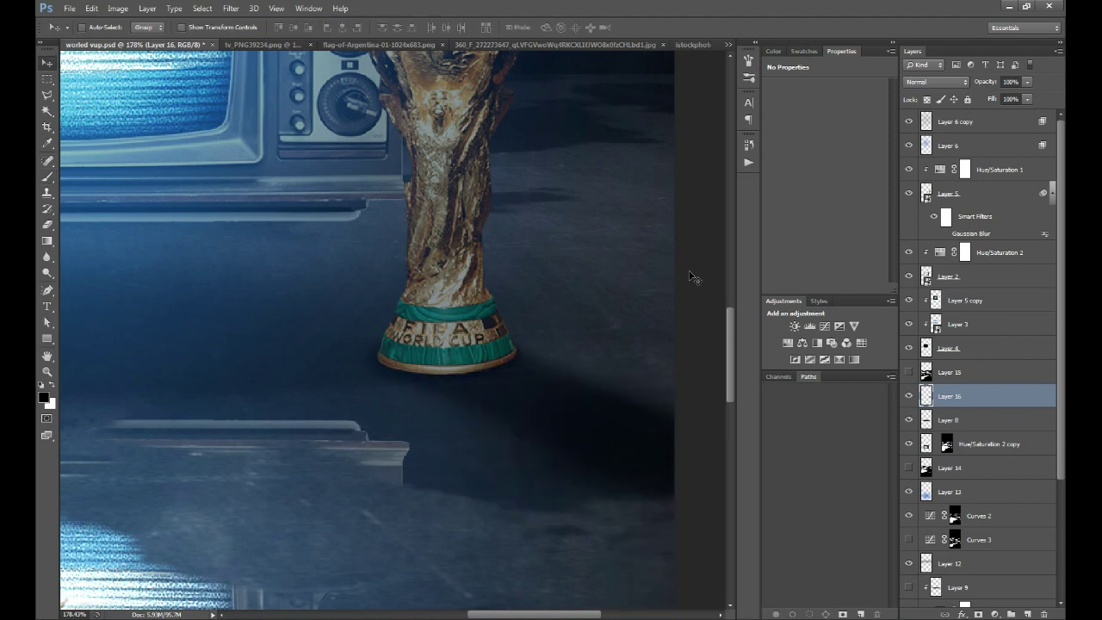
{"action": "key", "text": "ctrl+0"}
{"action": "scroll", "coordinate": [499, 399], "scroll_direction": "up", "scroll_amount": 5}
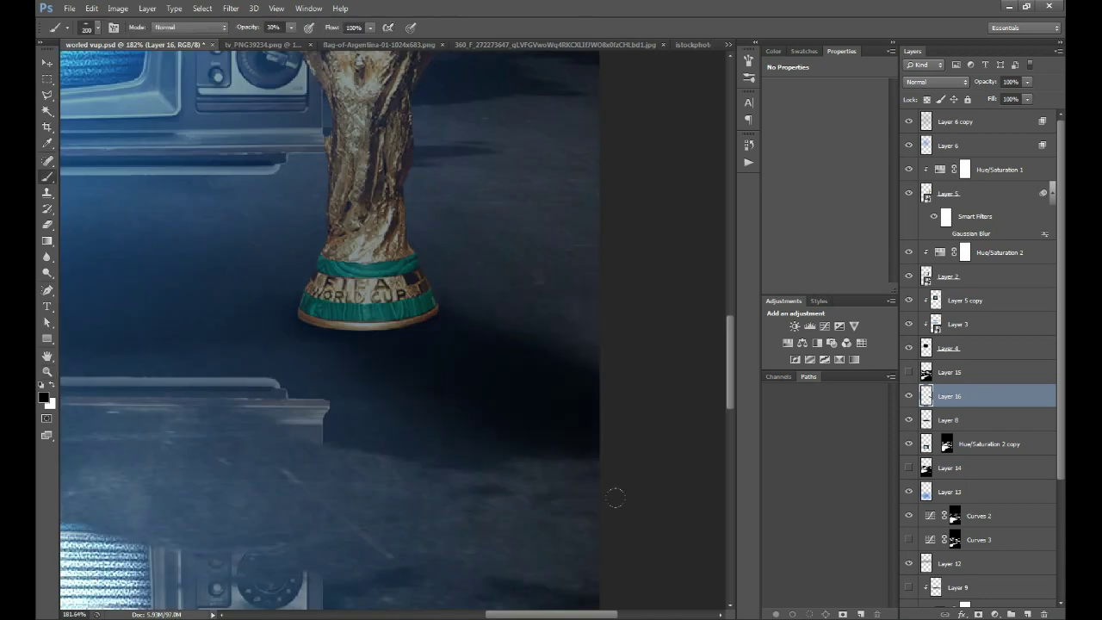
{"action": "key", "text": "z"}
{"action": "key", "text": "ctrl+0"}
{"action": "key", "text": "ctrl+minus"}
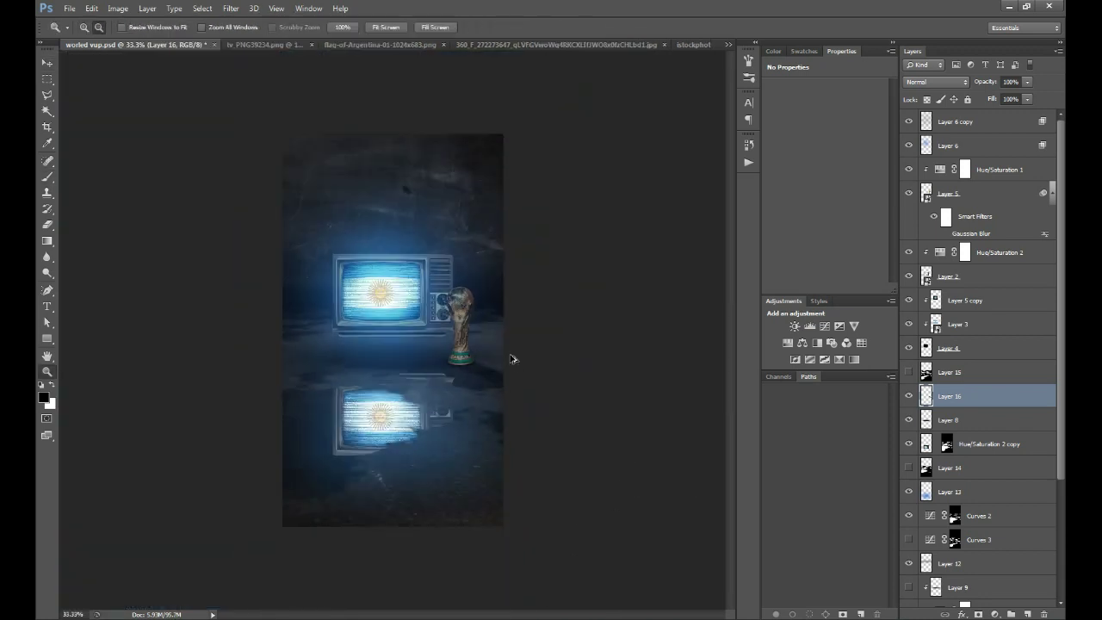
- Duplicate the trophy, flip it vertically beneath the base, and copy the floor mask onto it
{"action": "scroll", "coordinate": [511, 359], "scroll_direction": "up", "scroll_amount": 1}
{"action": "scroll", "coordinate": [508, 357], "scroll_direction": "up", "scroll_amount": 1}
{"action": "key", "text": "v"}
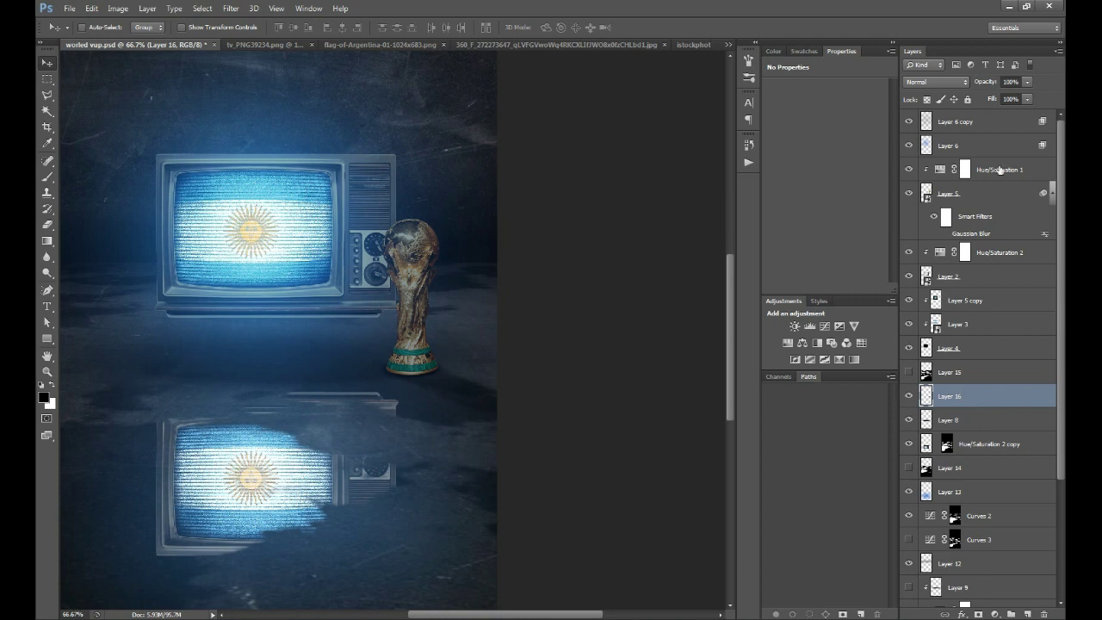
{"action": "left_click", "coordinate": [998, 191]}
{"action": "key", "text": "ctrl+j"}
{"action": "key", "text": "ctrl+t"}
{"action": "right_click", "coordinate": [397, 338]}
{"action": "left_click", "coordinate": [430, 537]}
{"action": "left_click_drag", "start_coordinate": [431, 225], "coordinate": [439, 372]}
{"action": "key", "text": "Return"}
{"action": "key", "text": "Up"}
{"action": "key", "text": "Up"}
{"action": "key", "text": "Up"}
{"action": "left_click_drag", "start_coordinate": [947, 470], "coordinate": [975, 177]}
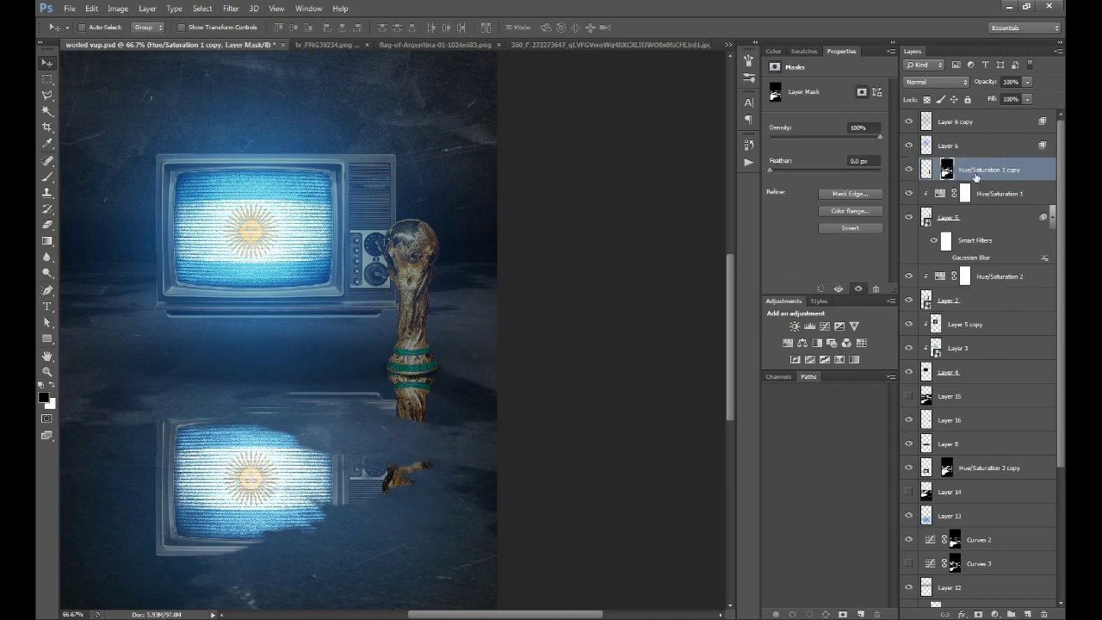
- Warp the reflection copy so its curve matches the trophy base
{"action": "scroll", "coordinate": [424, 389], "scroll_direction": "up", "scroll_amount": 2}
{"action": "scroll", "coordinate": [424, 389], "scroll_direction": "up", "scroll_amount": 1}
{"action": "key", "text": "ctrl+t"}
{"action": "left_click", "coordinate": [927, 169]}
{"action": "key", "text": "ctrl+t"}
{"action": "left_click", "coordinate": [615, 27]}
{"action": "left_click_drag", "start_coordinate": [361, 278], "coordinate": [366, 340]}
{"action": "left_click_drag", "start_coordinate": [490, 277], "coordinate": [499, 252]}
{"action": "left_click_drag", "start_coordinate": [404, 338], "coordinate": [409, 356]}
{"action": "left_click_drag", "start_coordinate": [232, 276], "coordinate": [237, 274]}
{"action": "left_click_drag", "start_coordinate": [494, 320], "coordinate": [496, 319]}
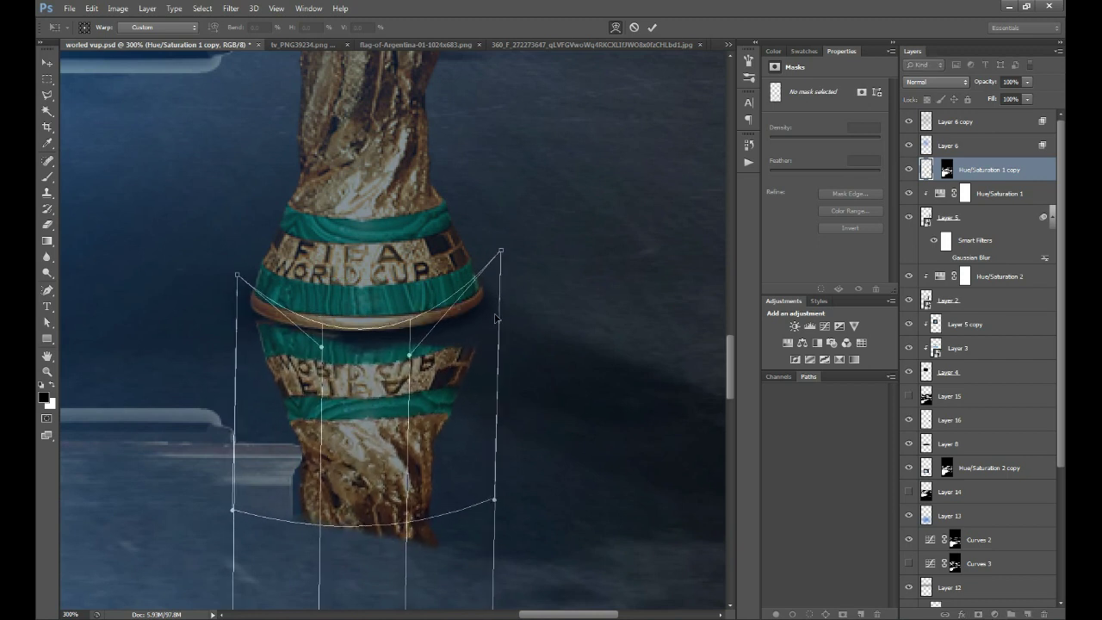
{"action": "key", "text": "Return"}
- Try moving trophy and reflection onto the TV centre, undo it, and zoom near the base
{"action": "key", "text": "ctrl+0"}
{"action": "key", "text": "z"}
{"action": "key", "text": "v"}
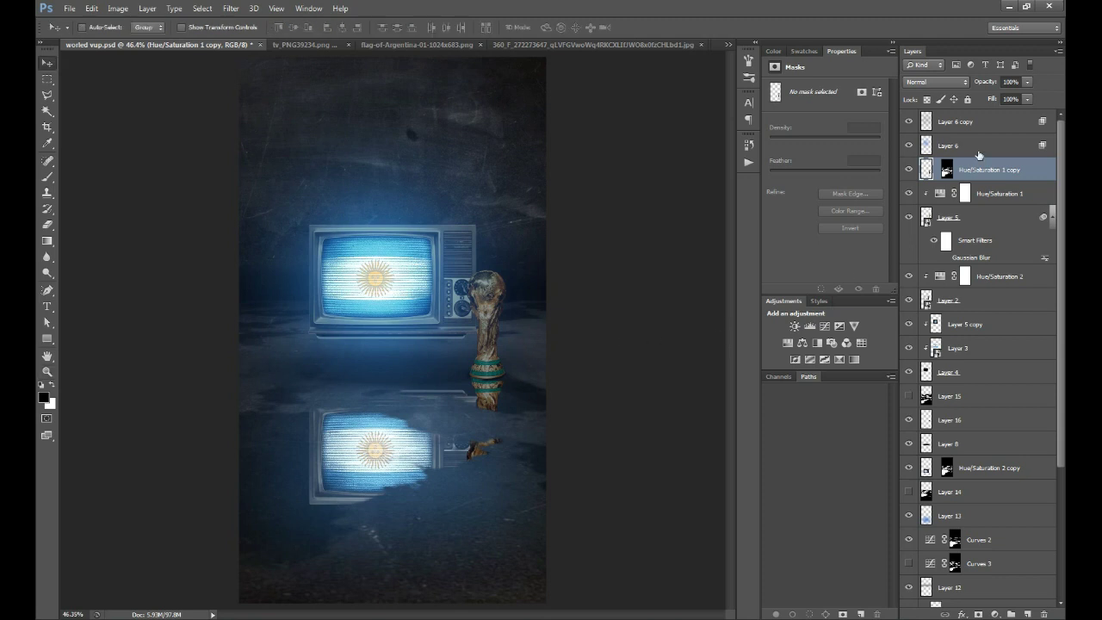
{"action": "left_click", "coordinate": [992, 224], "text": "ctrl"}
{"action": "left_click_drag", "start_coordinate": [614, 246], "coordinate": [539, 256]}
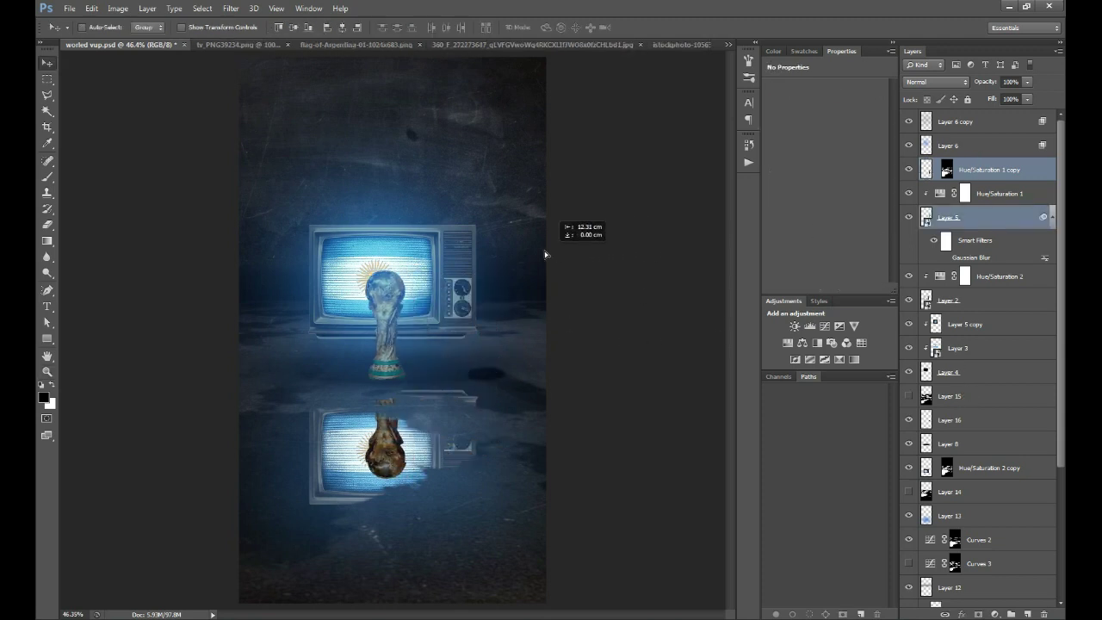
{"action": "key", "text": "ctrl+z"}
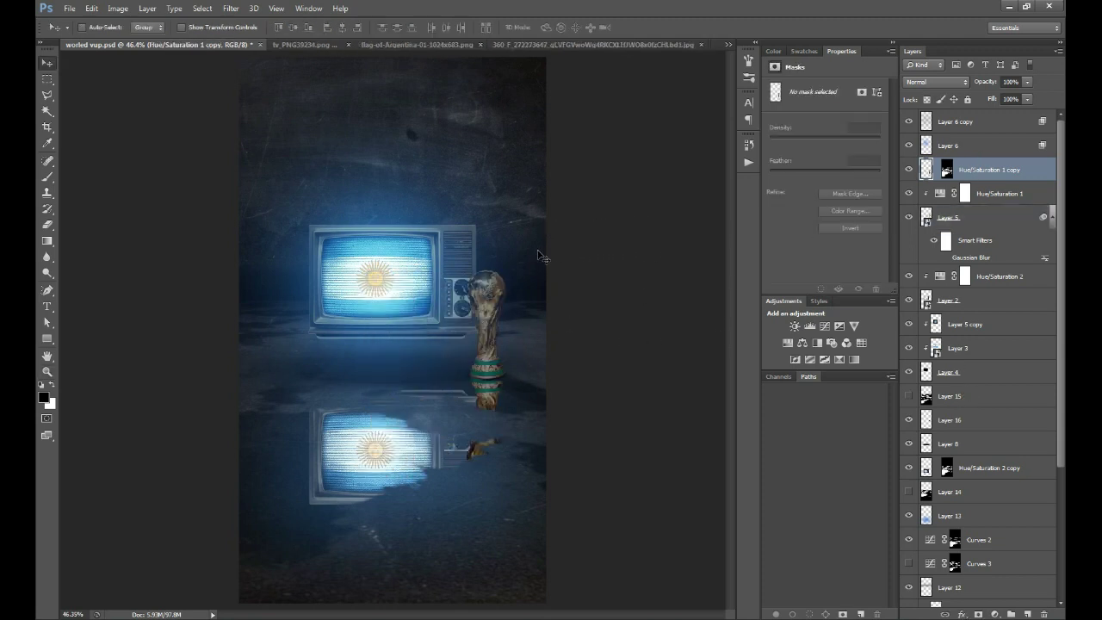
{"action": "key", "text": "z"}
{"action": "left_click", "coordinate": [464, 330]}
- Move the trophy reflection layer below Layer 16 and set its blend mode to Screen
{"action": "left_click_drag", "start_coordinate": [1030, 175], "coordinate": [1007, 454]}
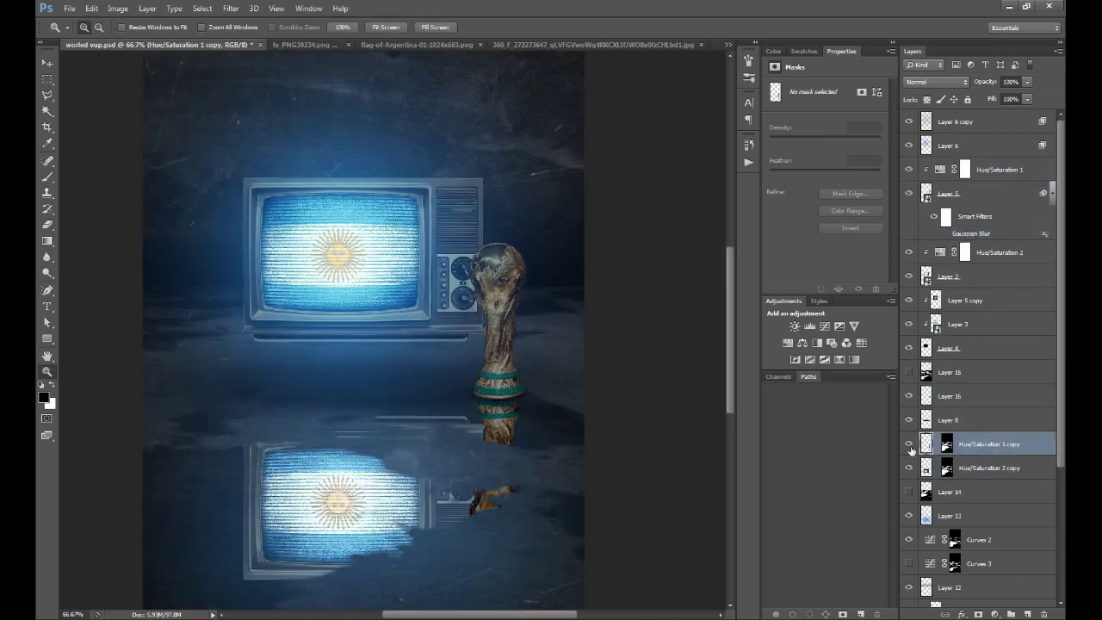
{"action": "left_click", "coordinate": [958, 80]}
{"action": "left_click", "coordinate": [944, 196]}
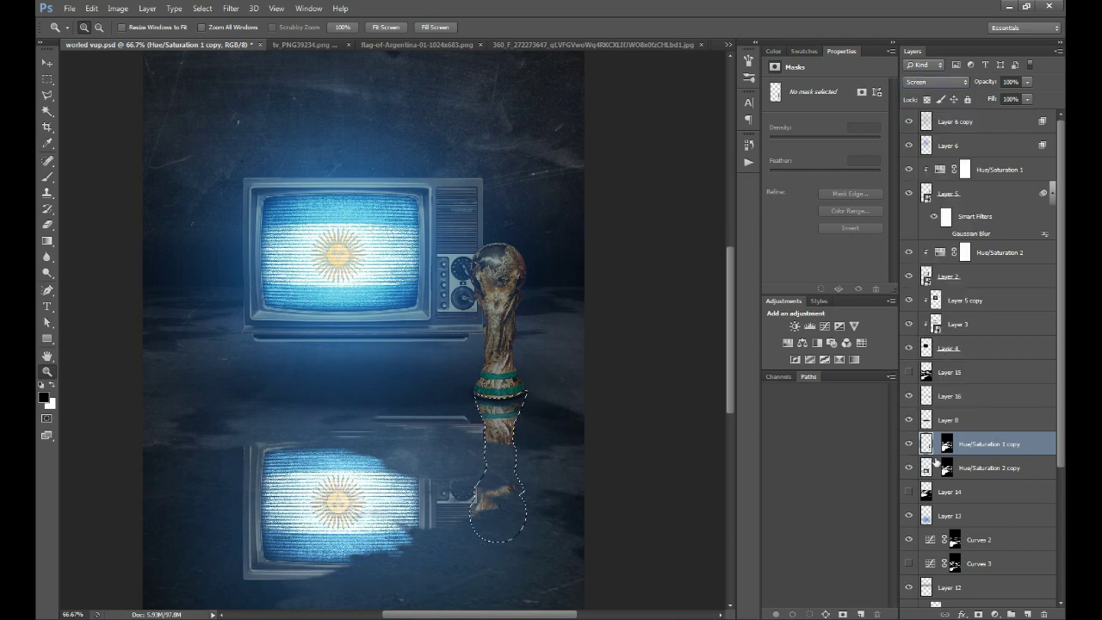
{"action": "left_click", "coordinate": [954, 467]}
{"action": "key", "text": "ctrl+0"}
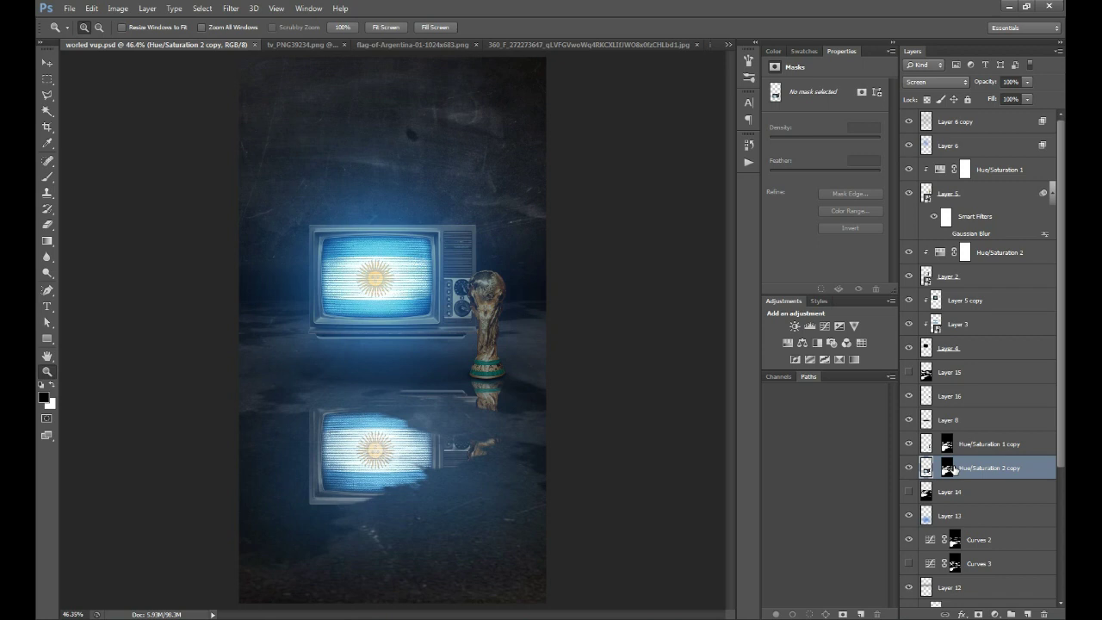
- Hide the trophy reflection, trophy and Layer 16, then zoom in on the glowing TV
{"action": "left_click", "coordinate": [953, 443]}
{"action": "left_click", "coordinate": [909, 443]}
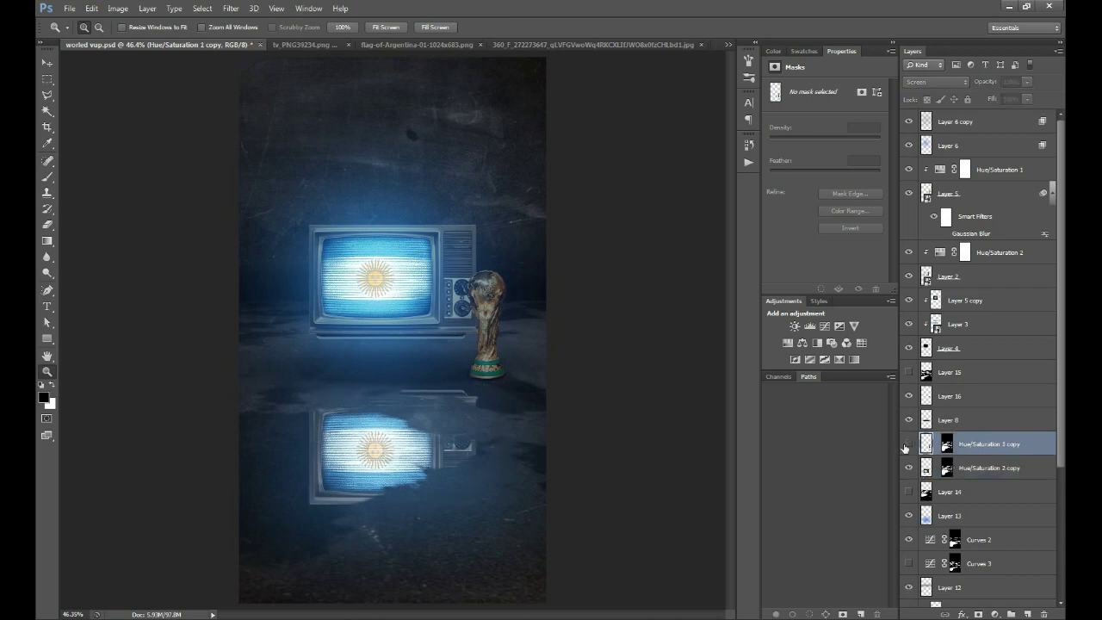
{"action": "left_click", "coordinate": [910, 194]}
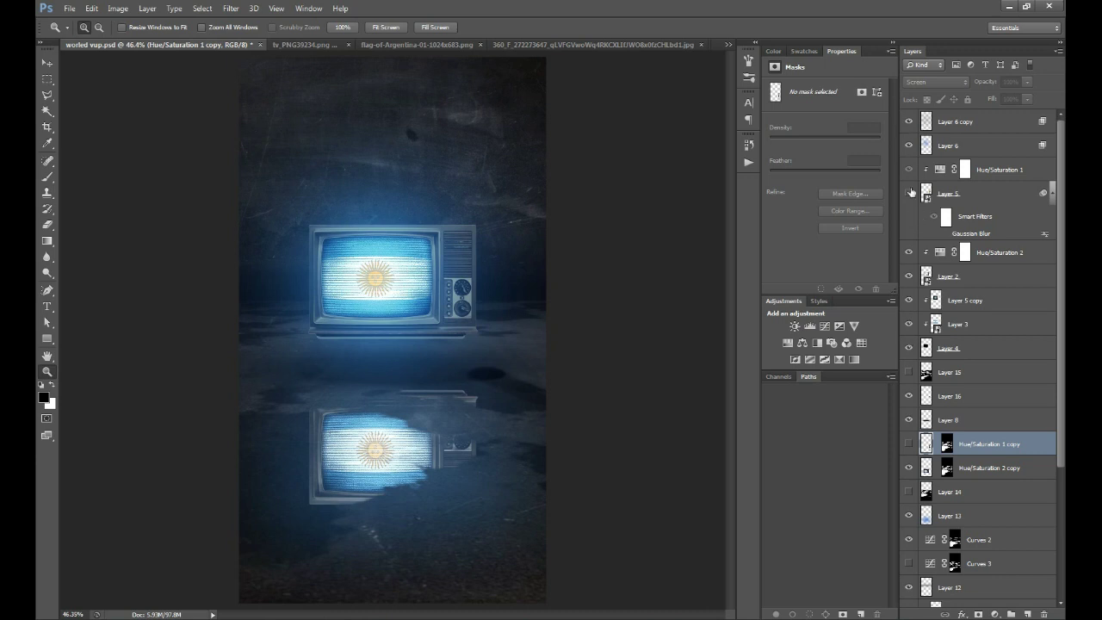
{"action": "left_click", "coordinate": [909, 396]}
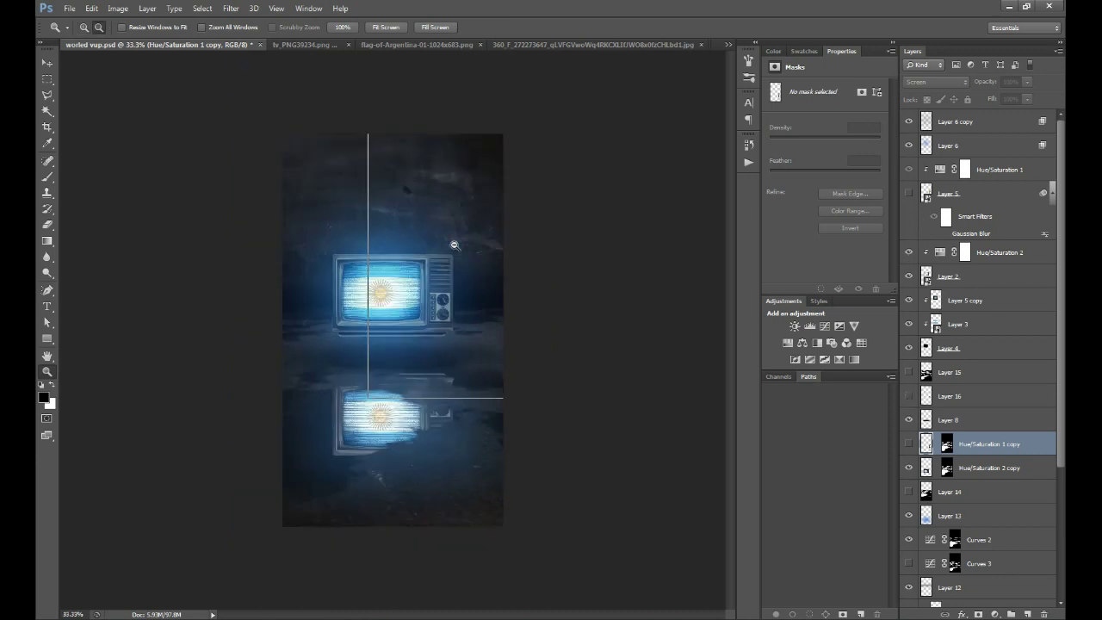
{"action": "left_click_drag", "start_coordinate": [454, 241], "coordinate": [441, 335]}
{"action": "key", "text": "ctrl+0"}
{"action": "left_click", "coordinate": [440, 335]}
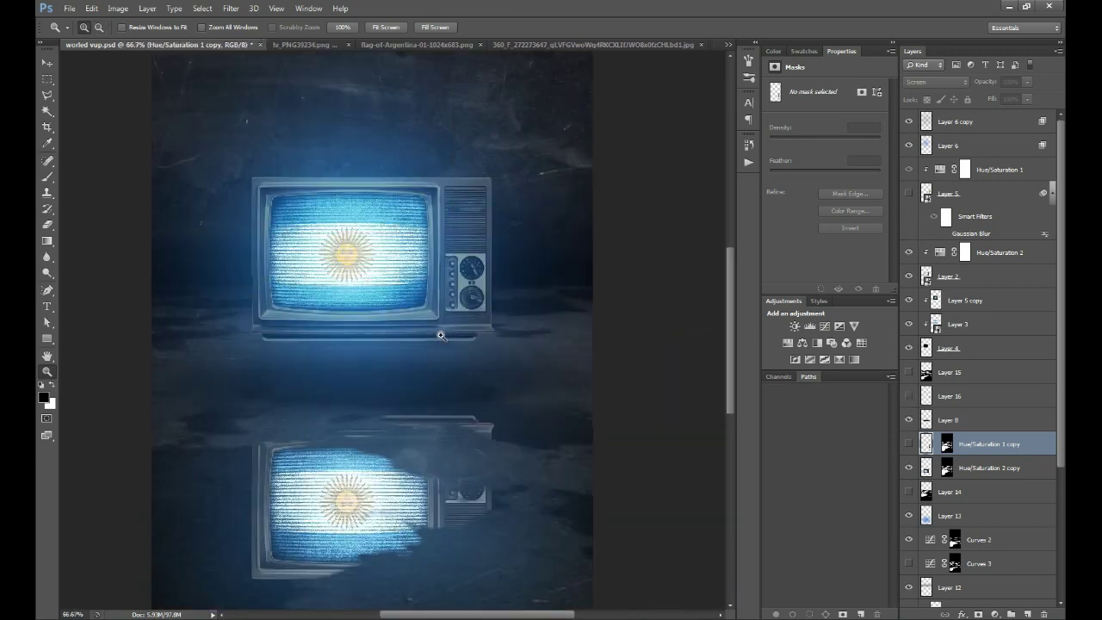
{"action": "left_click", "coordinate": [441, 335], "text": "alt"}
- Show the trophy layer, Layer 5, and scale it up to the poster's height
{"action": "key", "text": "v"}
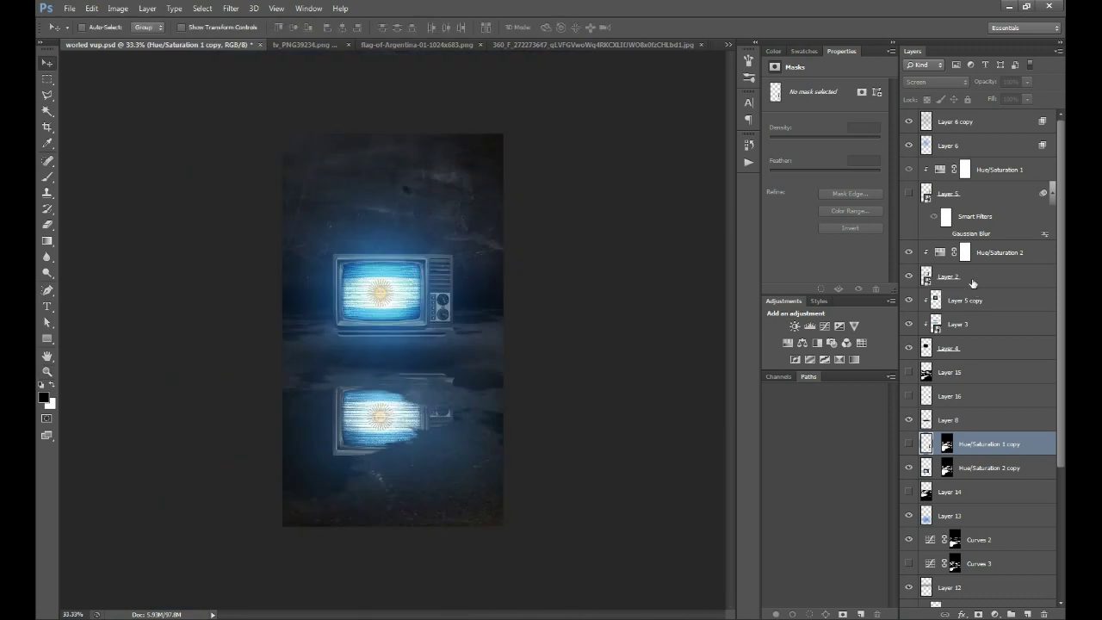
{"action": "left_click", "coordinate": [908, 193]}
{"action": "left_click", "coordinate": [947, 193]}
{"action": "key", "text": "ctrl+t"}
{"action": "left_click_drag", "start_coordinate": [483, 380], "coordinate": [565, 450]}
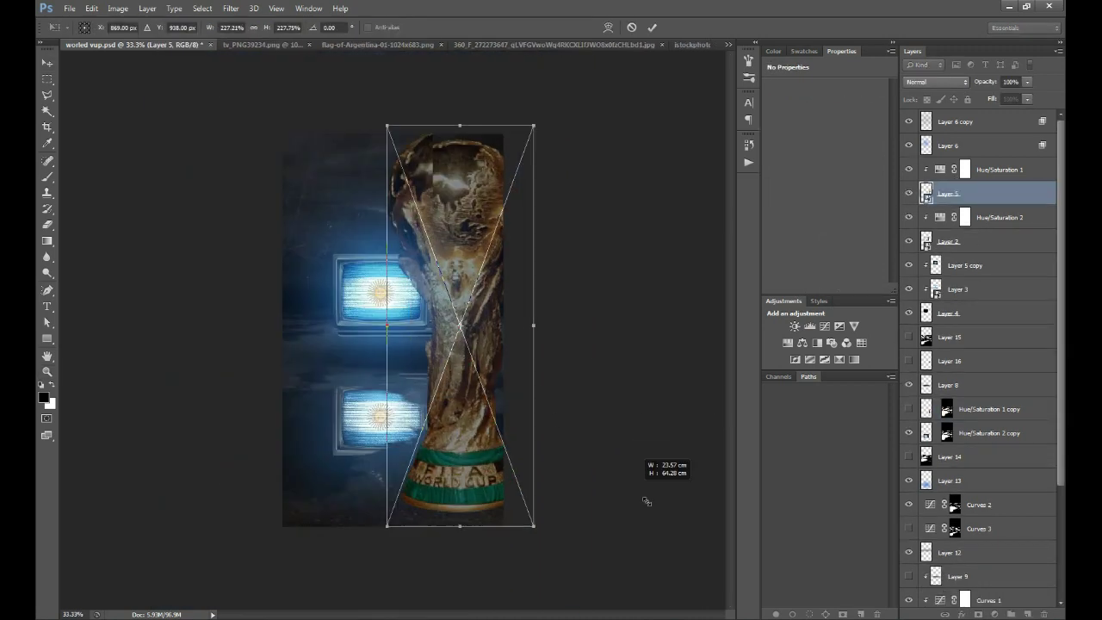
{"action": "key", "text": "Return"}
{"action": "left_click_drag", "start_coordinate": [483, 216], "coordinate": [537, 388]}
- Increase the radius of the trophy's Gaussian Blur smart filter
{"action": "key", "text": "z"}
{"action": "left_click", "coordinate": [486, 359]}
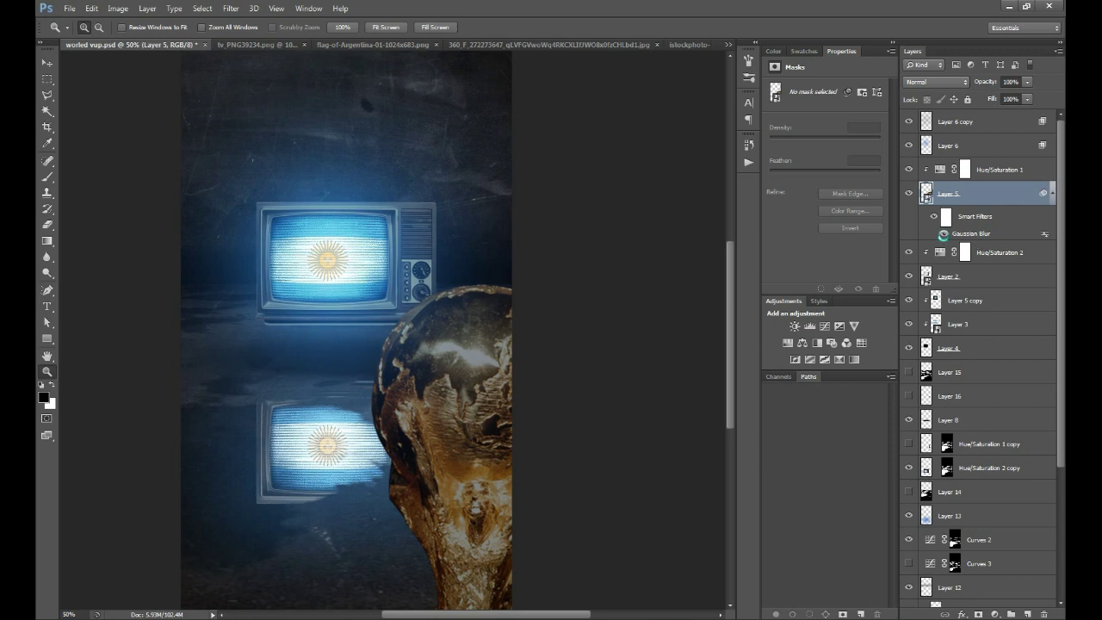
{"action": "double_click", "coordinate": [990, 234]}
{"action": "left_click_drag", "start_coordinate": [404, 270], "coordinate": [411, 271]}
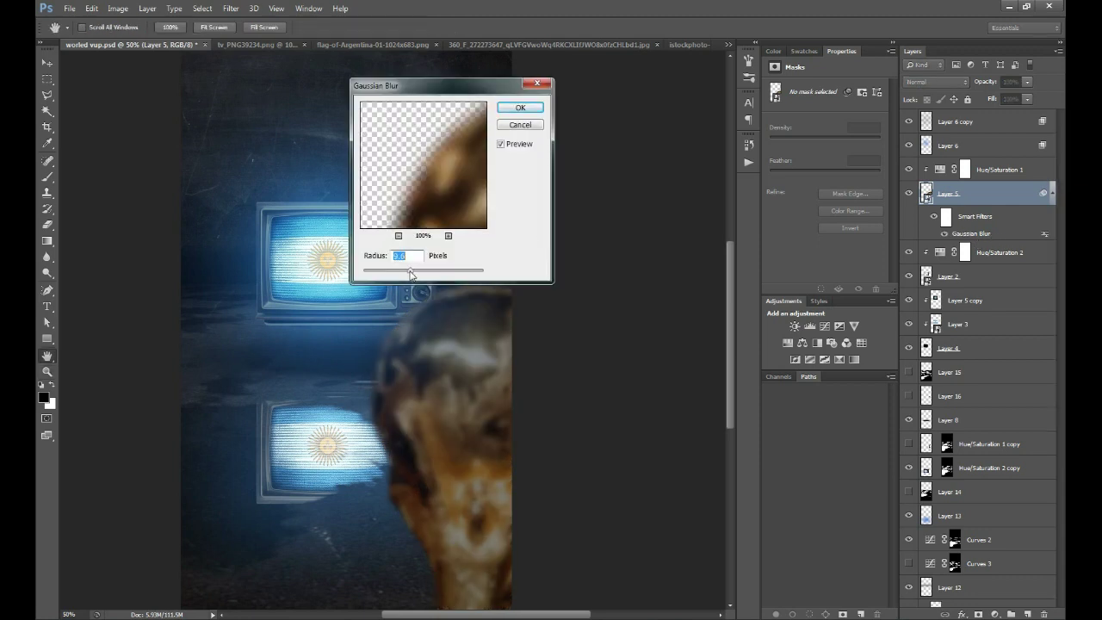
{"action": "key", "text": "Return"}
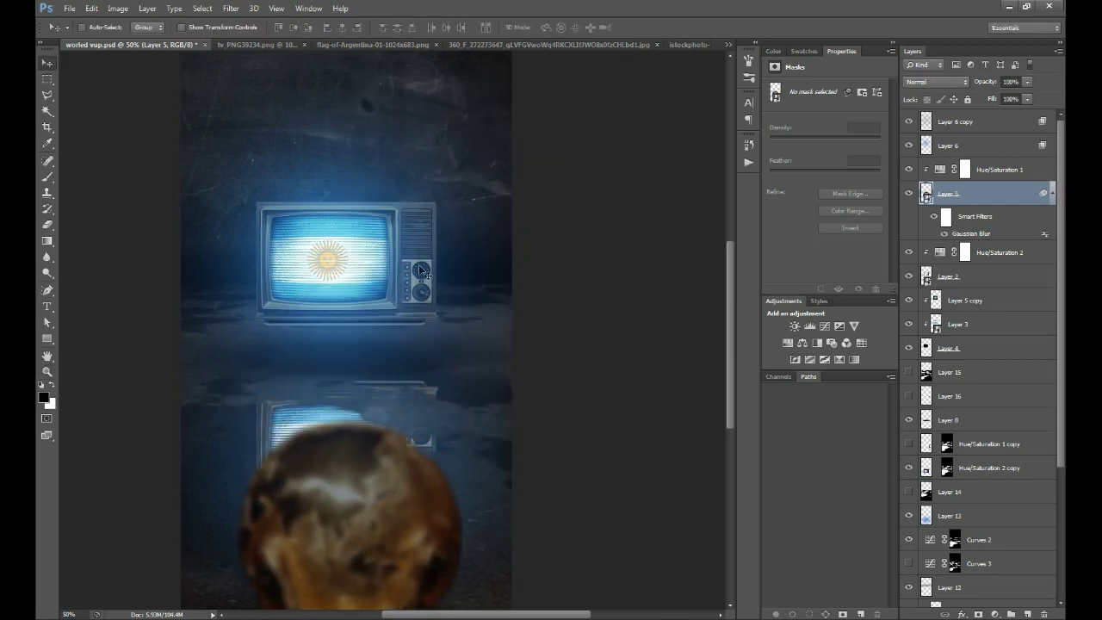
- Move the trophy to the poster's right edge
{"action": "left_click", "coordinate": [419, 267], "text": "alt"}
{"action": "key", "text": "v"}
{"action": "left_click_drag", "start_coordinate": [419, 267], "coordinate": [536, 309]}
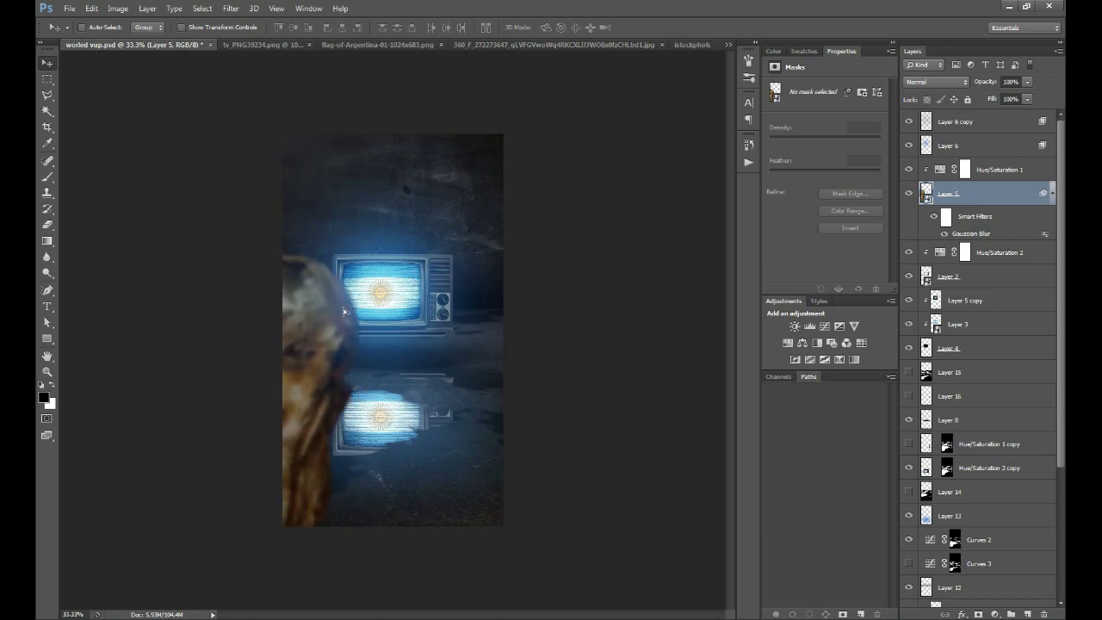
{"action": "key", "text": "z"}
{"action": "left_click", "coordinate": [439, 344]}
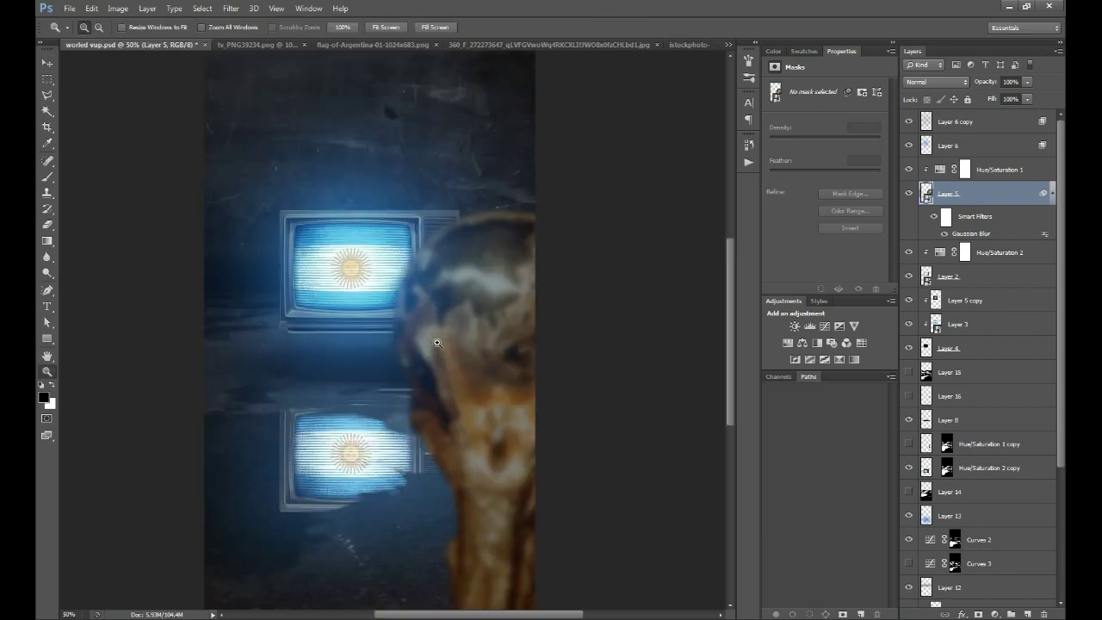
- Paint the Hue/Saturation 1 mask down the trophy's left edge with a soft brush
{"action": "left_click", "coordinate": [965, 170]}
{"action": "left_click", "coordinate": [501, 206]}
{"action": "key", "text": "b"}
{"action": "right_click", "coordinate": [451, 186]}
{"action": "key", "text": "Escape"}
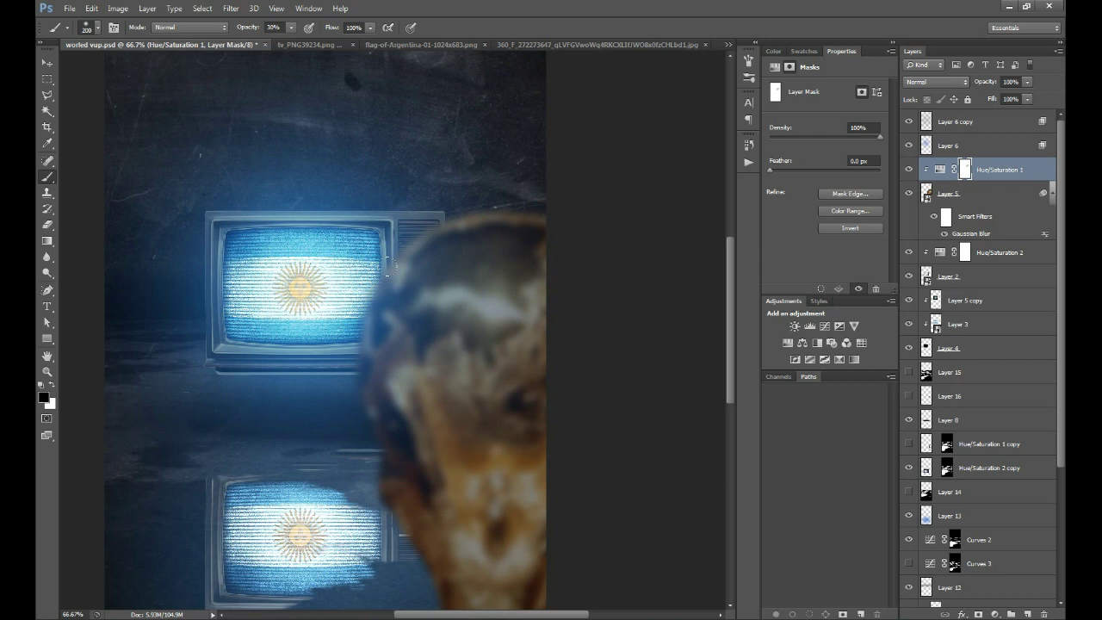
{"action": "mouse_move", "coordinate": [457, 199]}
{"action": "left_mouse_down"}
{"action": "mouse_move", "coordinate": [371, 405]}
{"action": "mouse_move", "coordinate": [396, 517]}
{"action": "left_mouse_up"}
{"action": "scroll", "coordinate": [396, 517], "scroll_direction": "down", "scroll_amount": 5}
{"action": "left_click_drag", "start_coordinate": [388, 388], "coordinate": [439, 533]}
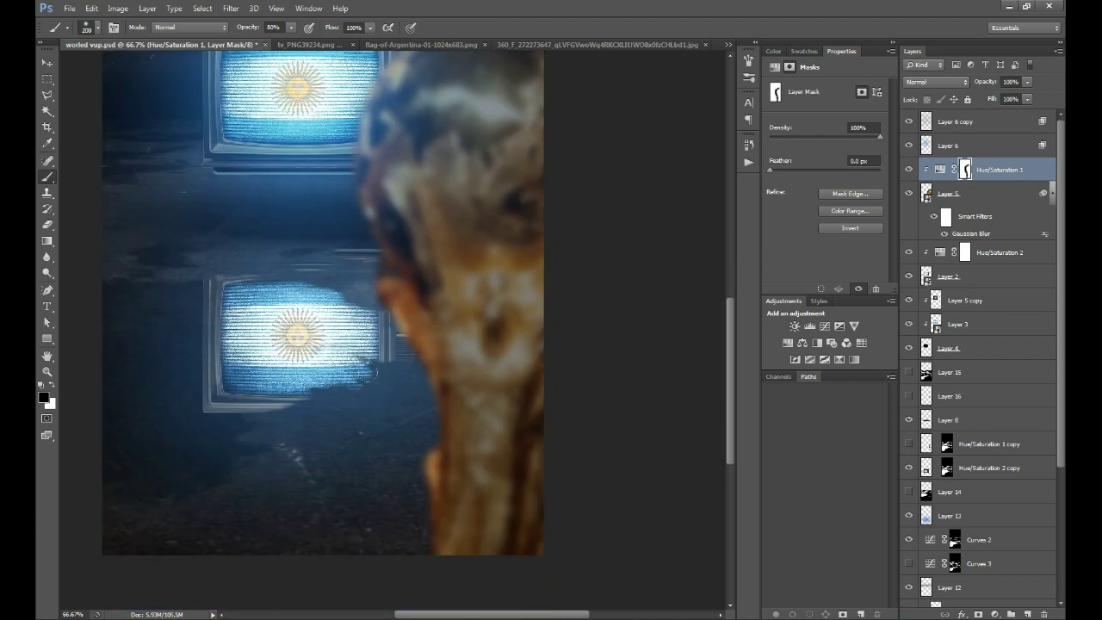
{"action": "scroll", "coordinate": [405, 430], "scroll_direction": "up", "scroll_amount": 3}
- Add a colorized Hue/Saturation layer with hue 192 and saturation 64 to tint the rim blue
{"action": "left_click", "coordinate": [779, 342]}
{"action": "left_click", "coordinate": [826, 201]}
{"action": "mouse_move", "coordinate": [805, 160]}
{"action": "left_mouse_down"}
{"action": "mouse_move", "coordinate": [840, 161]}
{"action": "mouse_move", "coordinate": [829, 136]}
{"action": "left_mouse_up"}
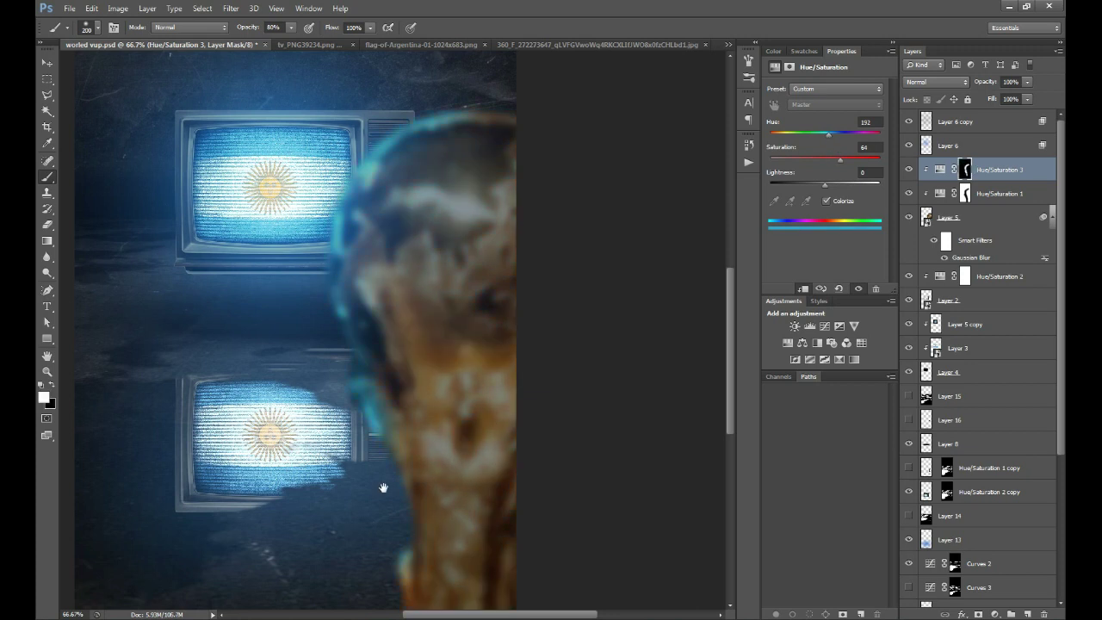
{"action": "scroll", "coordinate": [383, 487], "scroll_direction": "up", "scroll_amount": 3}
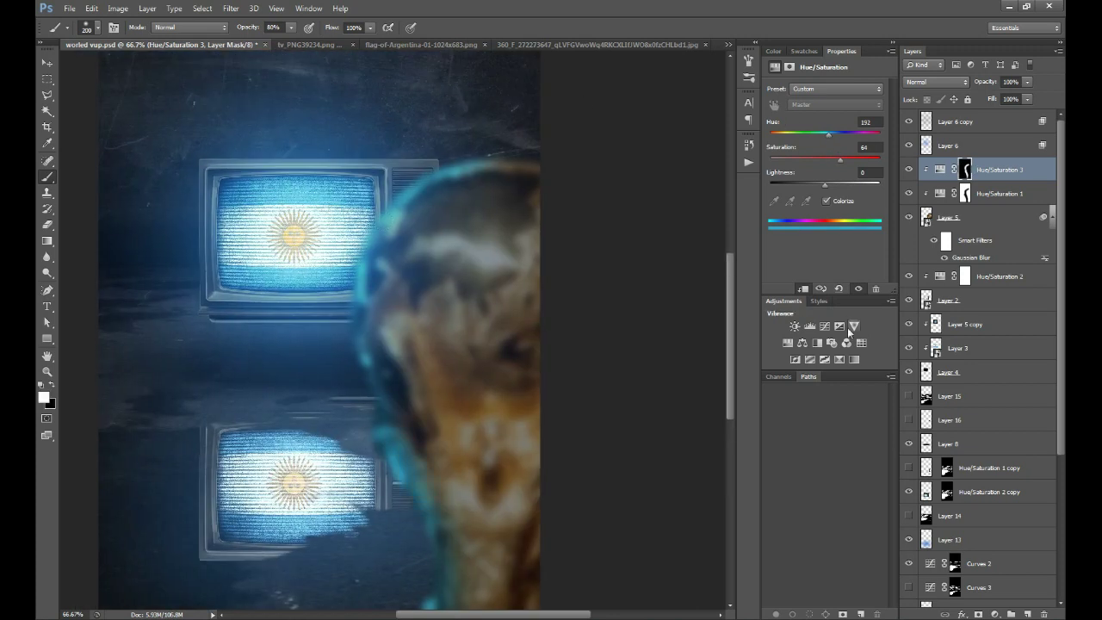
- Add a +2.52 Exposure adjustment with an inverted mask and paint white glow along the trophy edge
{"action": "left_click", "coordinate": [839, 326]}
{"action": "left_click_drag", "start_coordinate": [825, 120], "coordinate": [845, 121]}
{"action": "key", "text": "ctrl+i"}
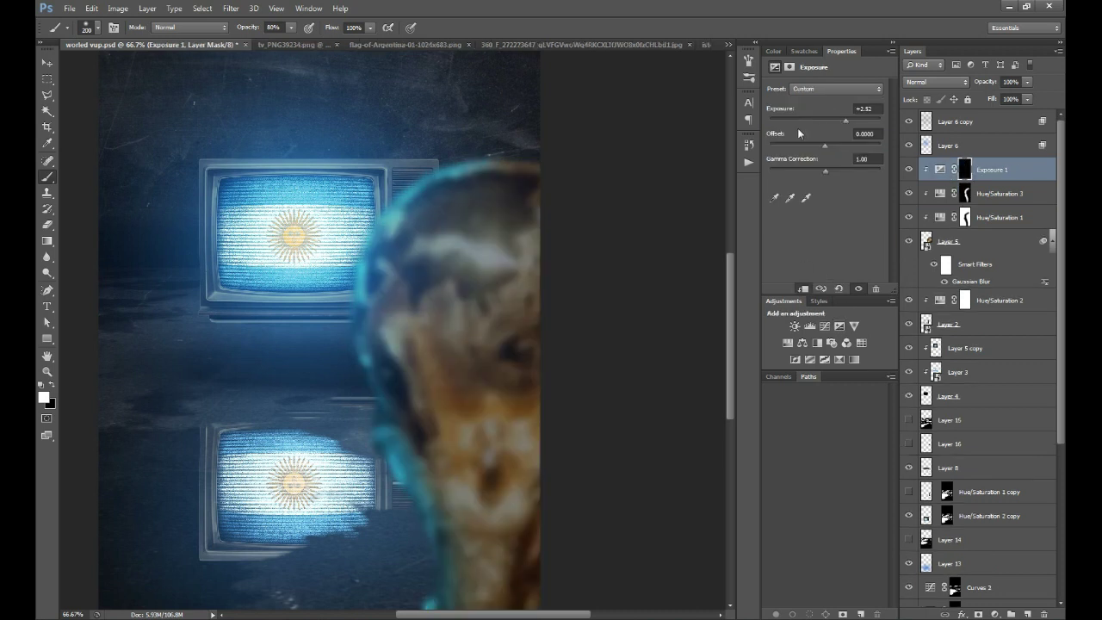
{"action": "left_click_drag", "start_coordinate": [482, 163], "coordinate": [361, 284]}
{"action": "left_click_drag", "start_coordinate": [404, 198], "coordinate": [362, 353]}
{"action": "scroll", "coordinate": [381, 296], "scroll_direction": "down", "scroll_amount": 5}
{"action": "key", "text": "bracketleft"}
{"action": "key", "text": "bracketleft"}
{"action": "left_click_drag", "start_coordinate": [457, 284], "coordinate": [422, 487]}
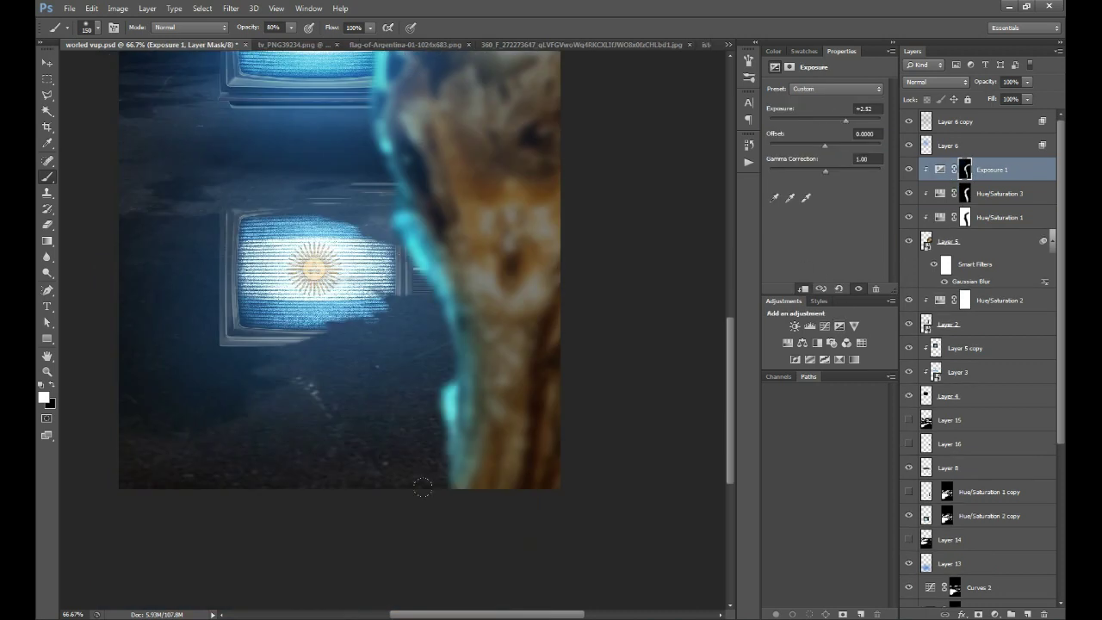
{"action": "scroll", "coordinate": [422, 487], "scroll_direction": "up", "scroll_amount": 2}
- Add a new layer above Hue/Saturation 1 and paint dark shading along the trophy with a 1000 px black brush
{"action": "left_click", "coordinate": [999, 217]}
{"action": "key", "text": "ctrl+shift+alt+n"}
{"action": "key", "text": "ctrl+minus"}
{"action": "key", "text": "x"}
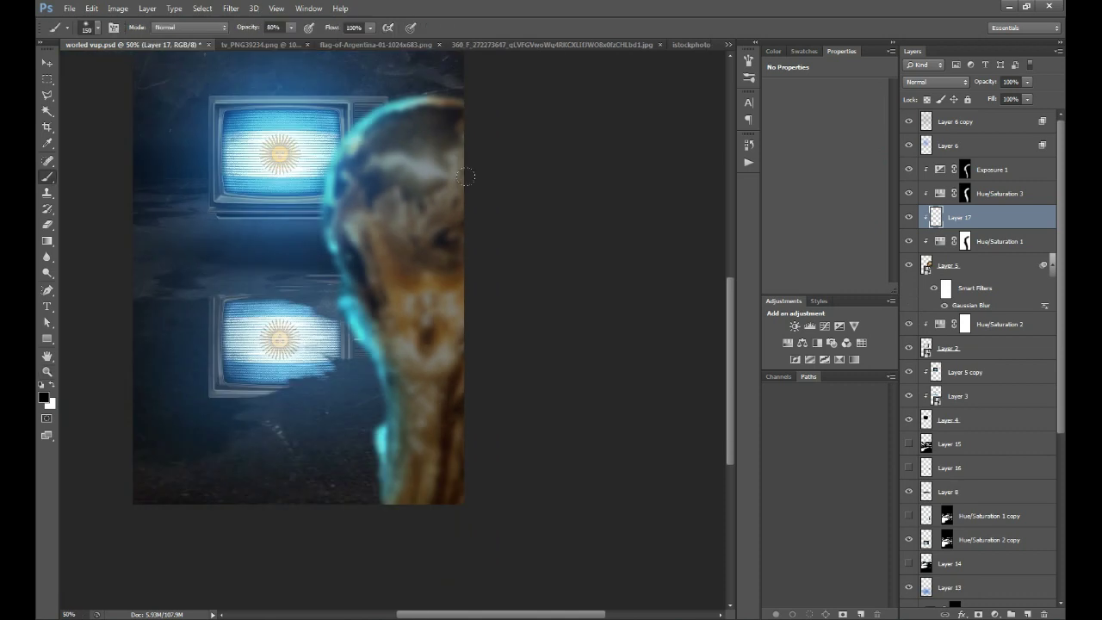
{"action": "key", "text": "bracketright"}
{"action": "key", "text": "bracketright"}
{"action": "key", "text": "bracketright"}
{"action": "mouse_move", "coordinate": [431, 138]}
{"action": "left_mouse_down"}
{"action": "mouse_move", "coordinate": [413, 344]}
{"action": "mouse_move", "coordinate": [492, 498]}
{"action": "left_mouse_up"}
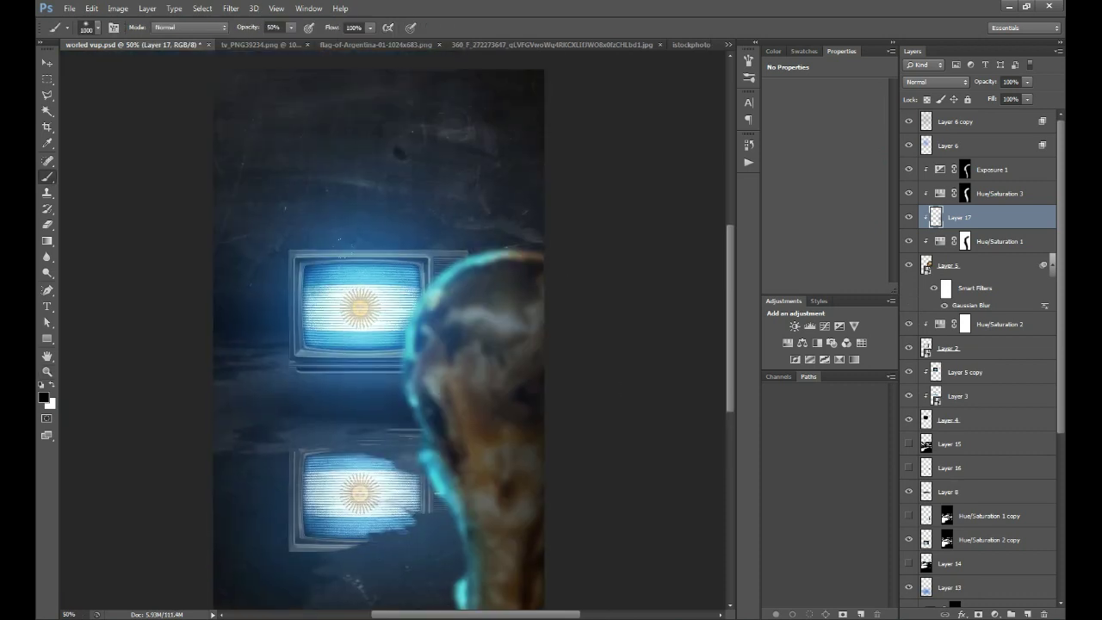
- Select the Hue/Saturation 1 and 3 masks, switch to white paint, and zoom in on the trophy and TV
{"action": "left_click", "coordinate": [965, 243]}
{"action": "left_click", "coordinate": [926, 196]}
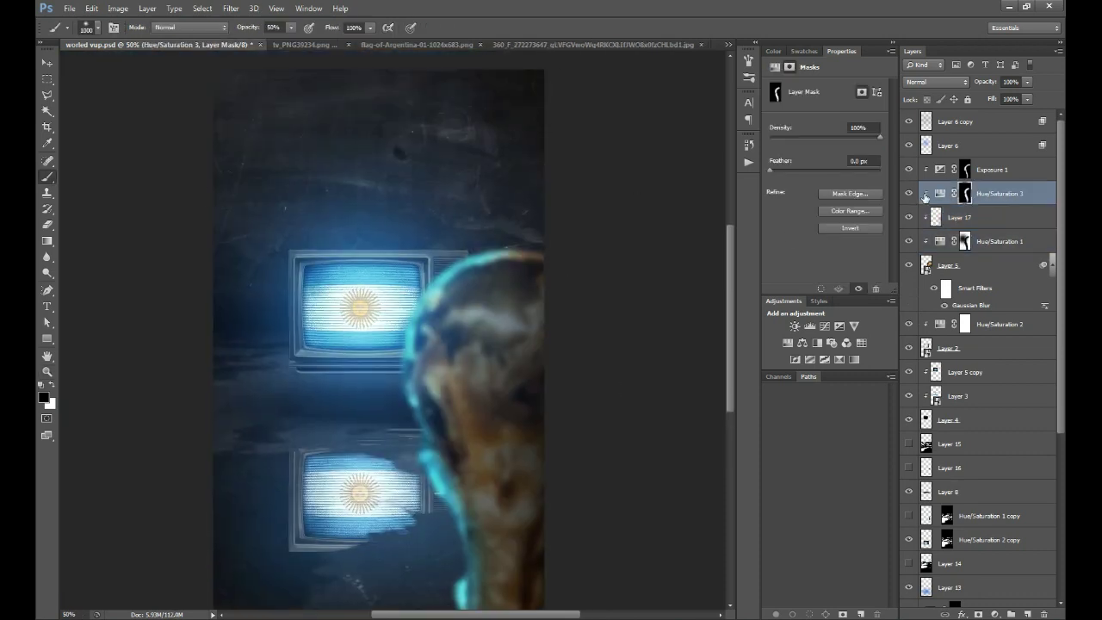
{"action": "key", "text": "x"}
{"action": "key", "text": "ctrl+minus"}
{"action": "key", "text": "z"}
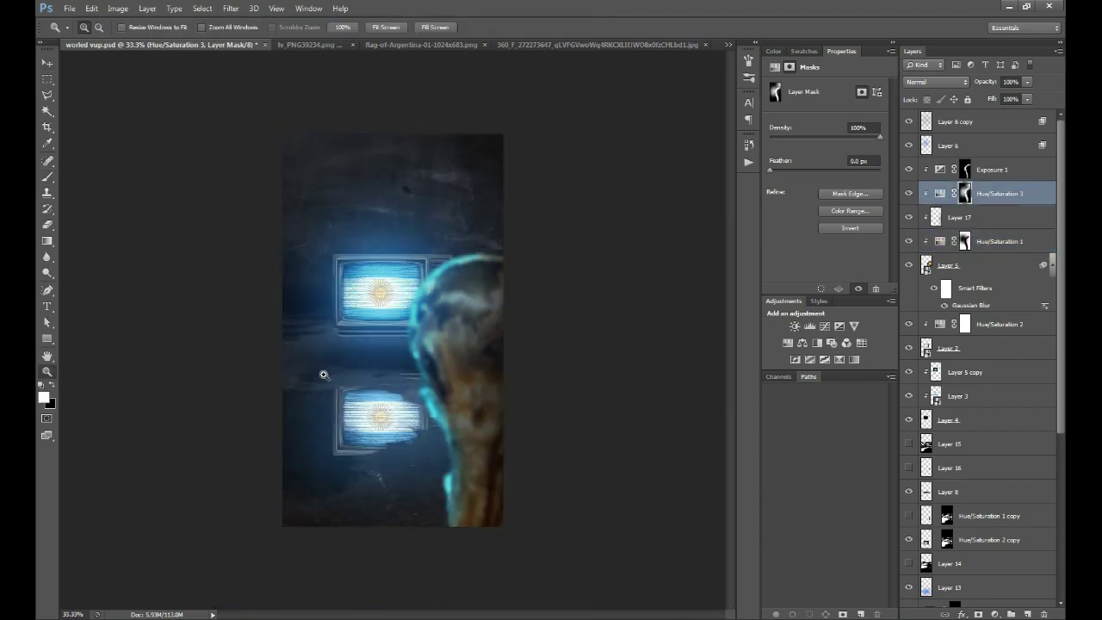
{"action": "left_click", "coordinate": [385, 323]}
{"action": "key", "text": "v"}
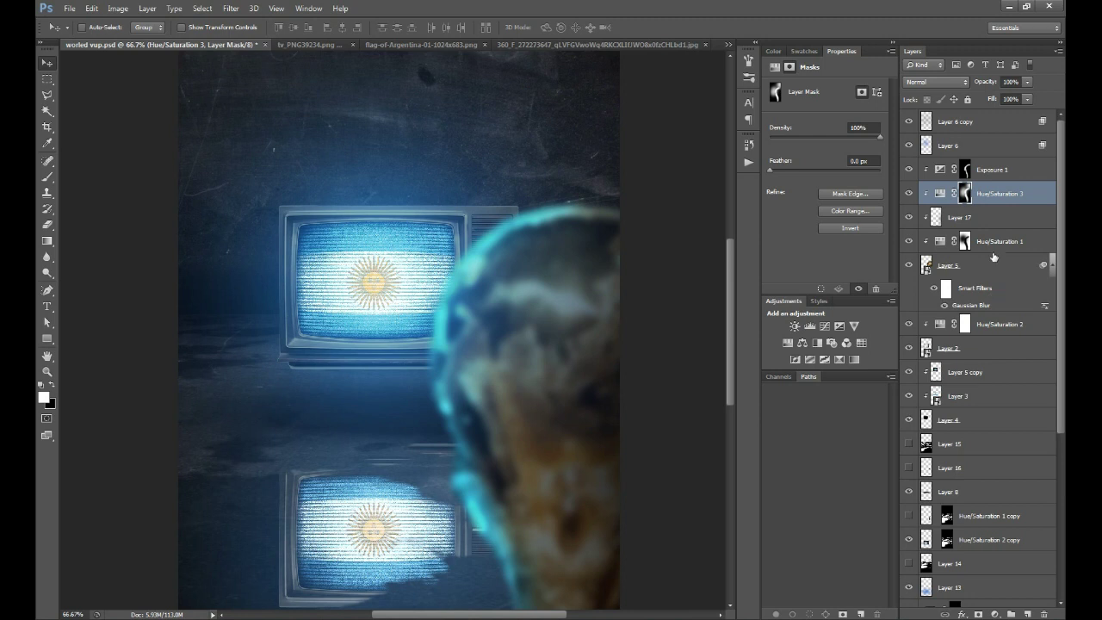
- Limit Hue/Saturation 1 via Blend If to underlying highlights 187–255, then compare it on and off
{"action": "double_click", "coordinate": [1007, 248]}
{"action": "left_click_drag", "start_coordinate": [755, 81], "coordinate": [938, 89]}
{"action": "mouse_move", "coordinate": [882, 335]}
{"action": "left_mouse_down"}
{"action": "mouse_move", "coordinate": [858, 335]}
{"action": "mouse_move", "coordinate": [903, 335]}
{"action": "left_mouse_up"}
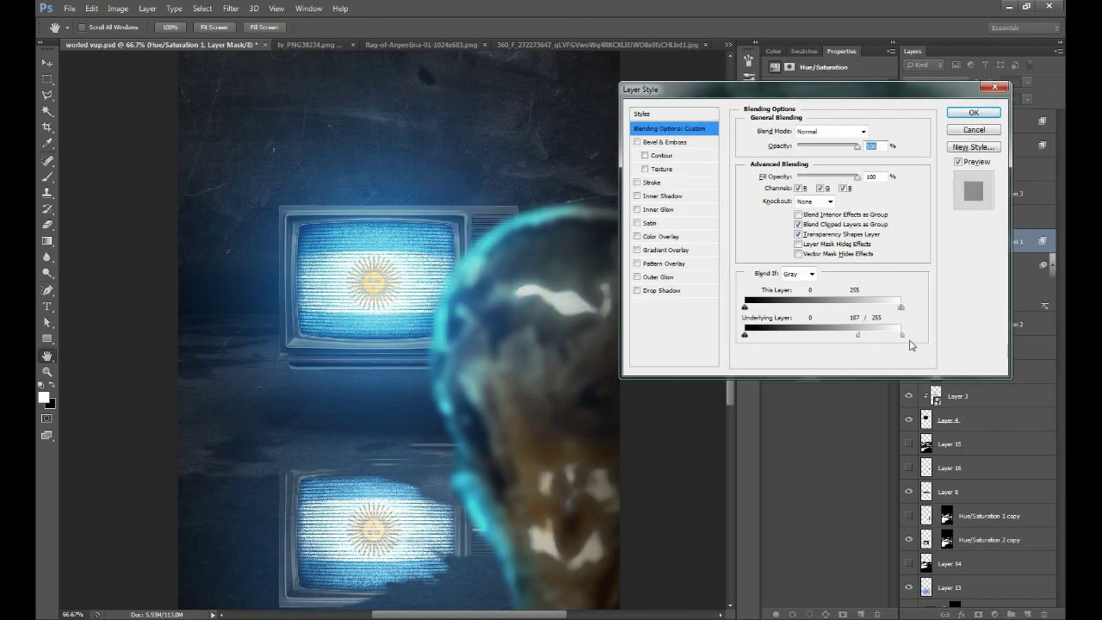
{"action": "left_click", "coordinate": [973, 112]}
{"action": "key", "text": "z"}
{"action": "left_click", "coordinate": [459, 329], "text": "alt"}
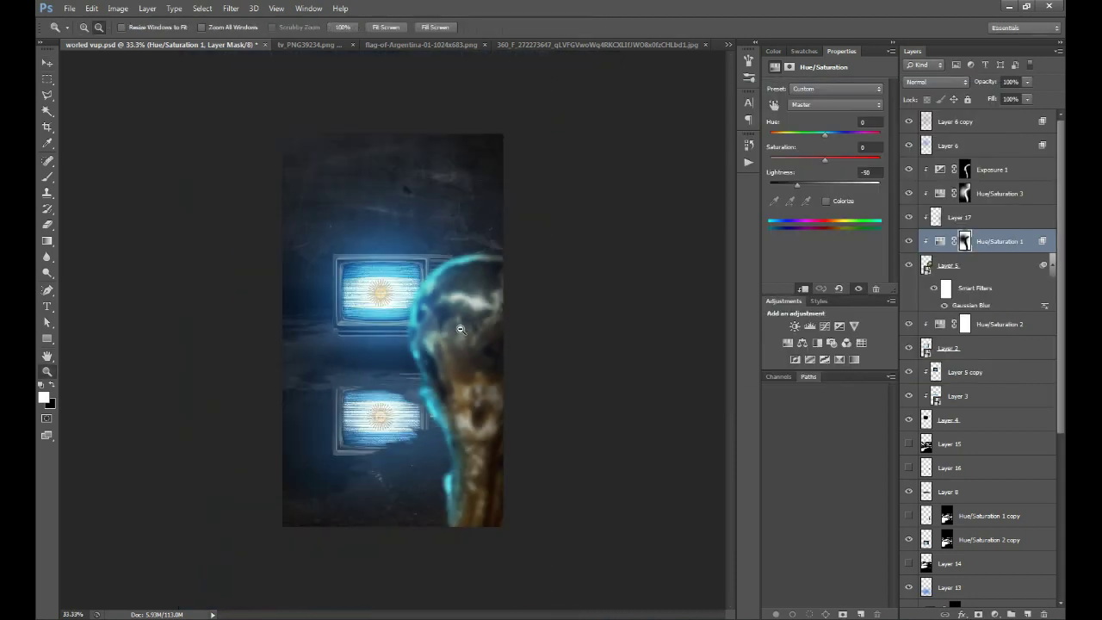
{"action": "left_click", "coordinate": [909, 170]}
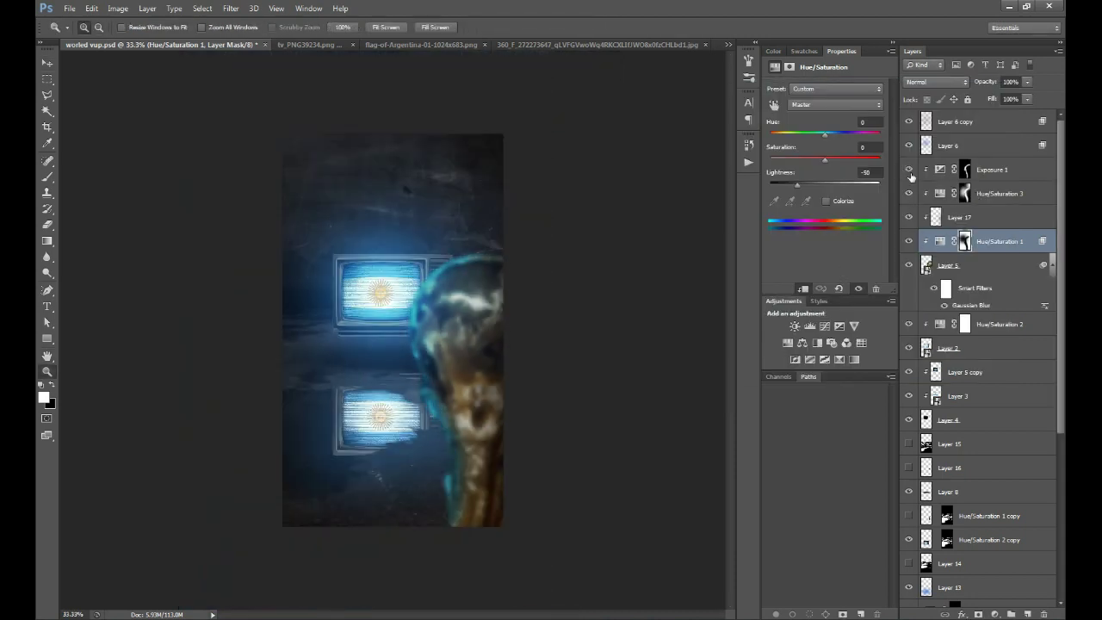
{"action": "left_click", "coordinate": [909, 217]}
- Group the trophy layers from Exposure 1 down to Layer 5 and hide the group
{"action": "key", "text": "v"}
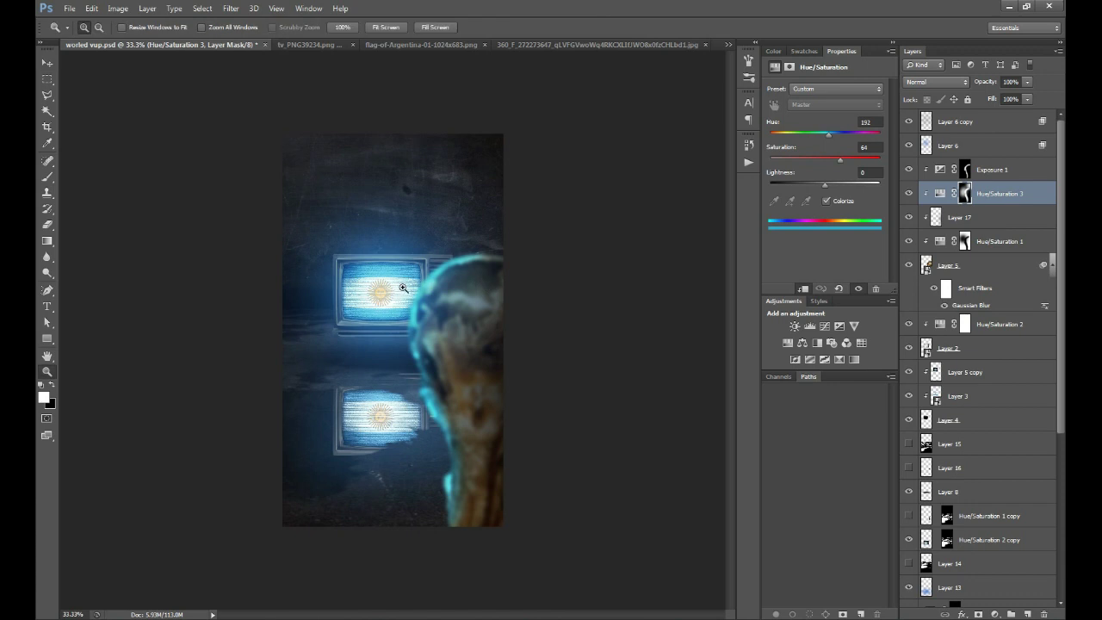
{"action": "left_click", "coordinate": [396, 289]}
{"action": "left_click", "coordinate": [990, 169]}
{"action": "left_click", "coordinate": [990, 265], "text": "shift"}
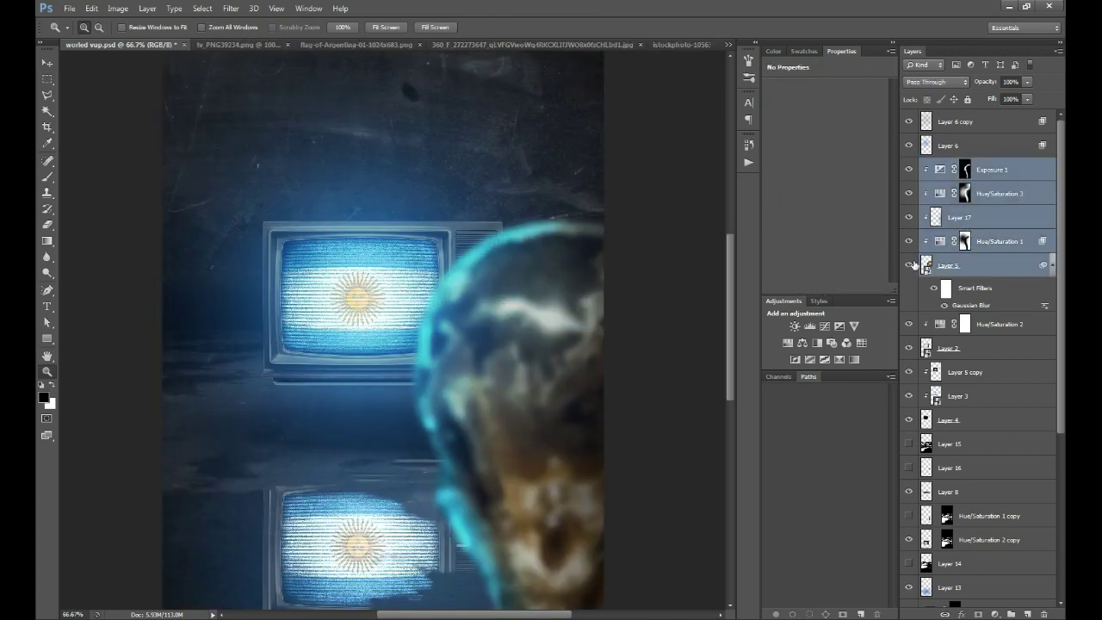
{"action": "key", "text": "ctrl+g"}
{"action": "left_click", "coordinate": [908, 163]}
{"action": "left_click", "coordinate": [520, 220], "text": "alt"}
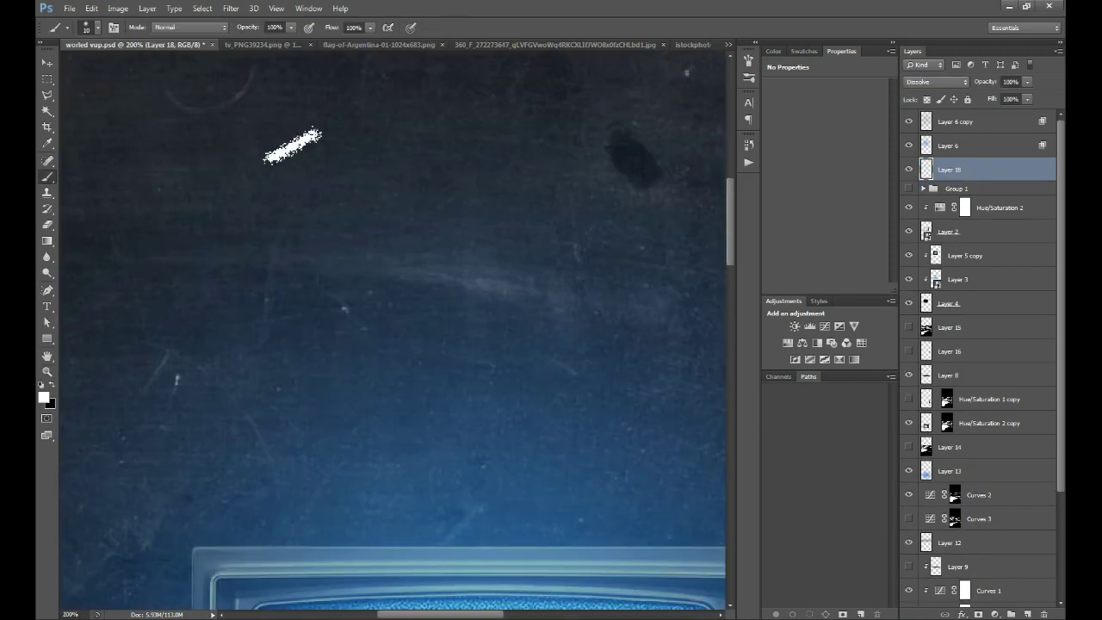
- Chalk-draw '78 and '86 in white above the TV
{"action": "left_click_drag", "start_coordinate": [316, 134], "coordinate": [315, 234]}
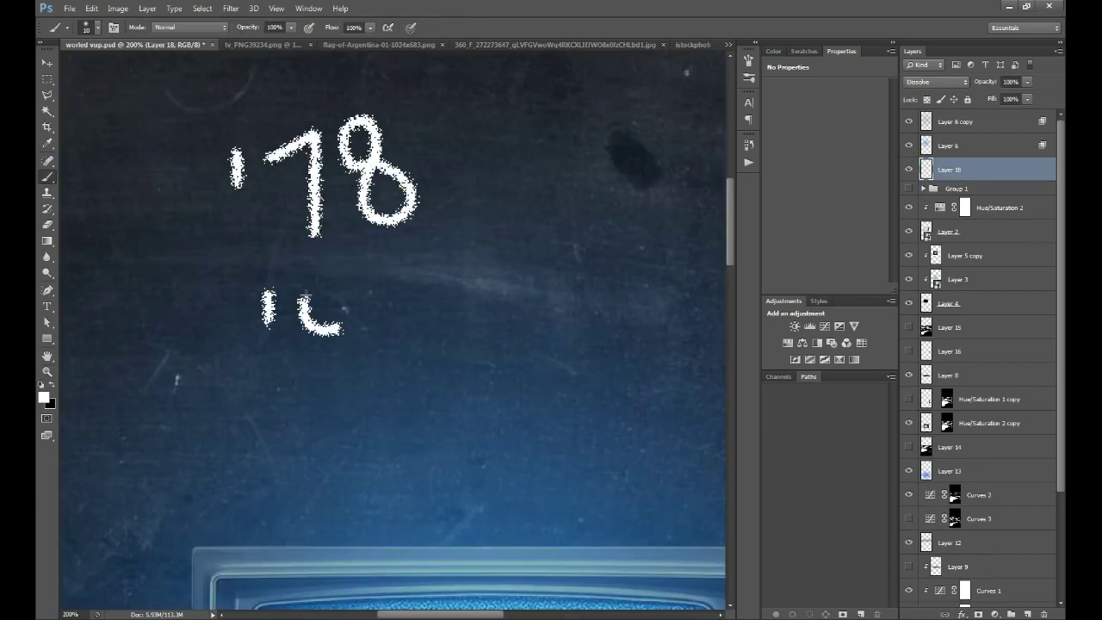
{"action": "left_click_drag", "start_coordinate": [345, 307], "coordinate": [338, 389]}
{"action": "left_click_drag", "start_coordinate": [389, 267], "coordinate": [413, 358]}
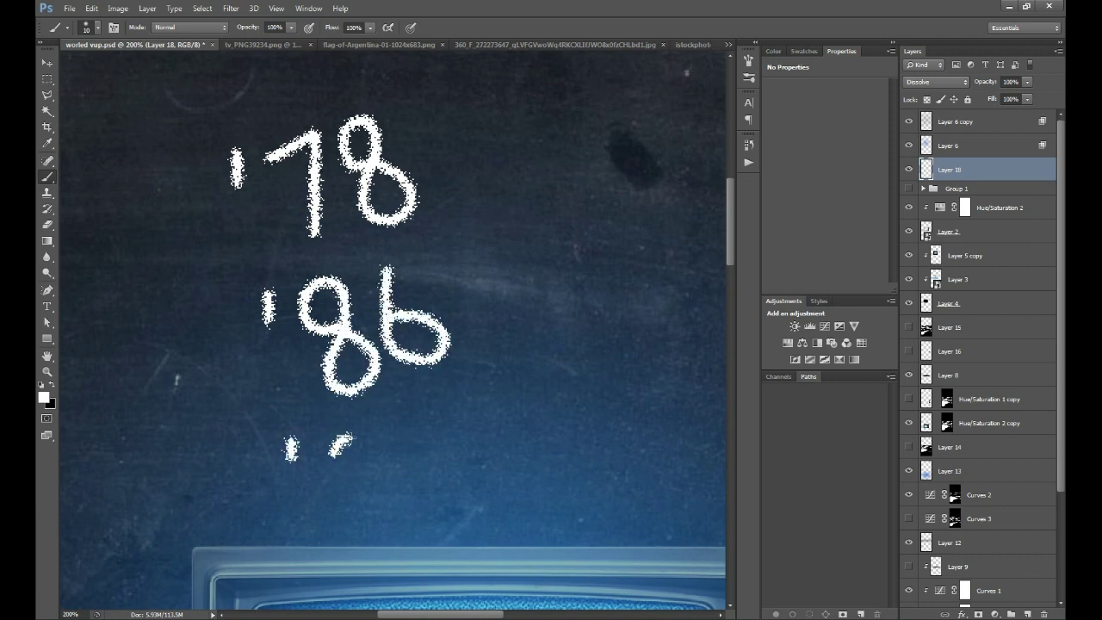
- Finish the '22, zoom out, and move the numbers layer lower in the Layers stack
{"action": "left_click_drag", "start_coordinate": [431, 409], "coordinate": [437, 484]}
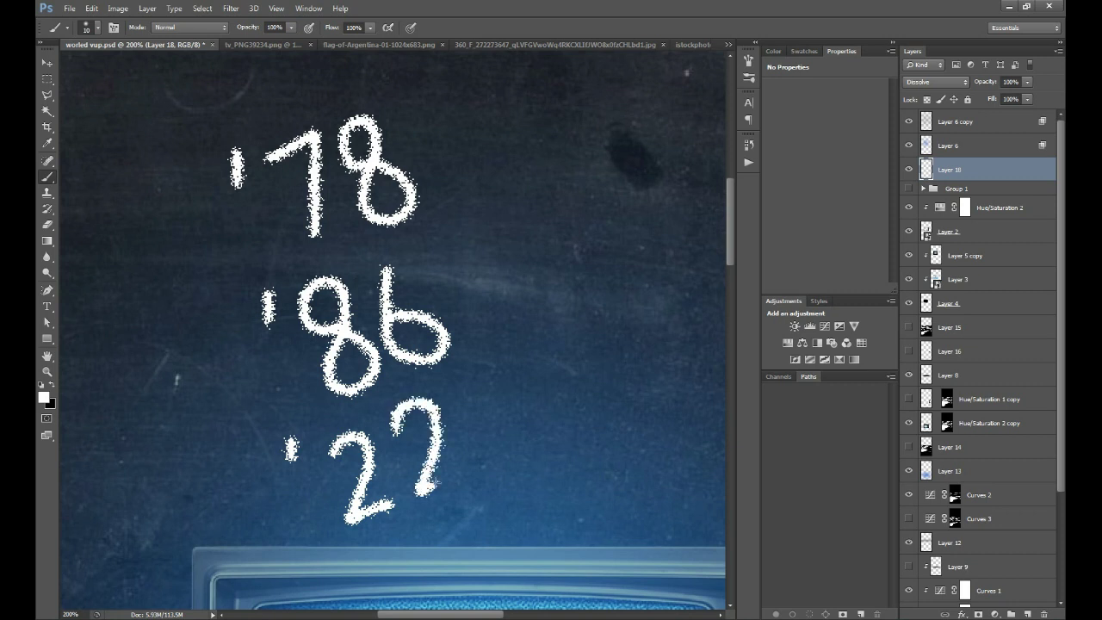
{"action": "key", "text": "v"}
{"action": "key", "text": "ctrl+minus"}
{"action": "key", "text": "ctrl+minus"}
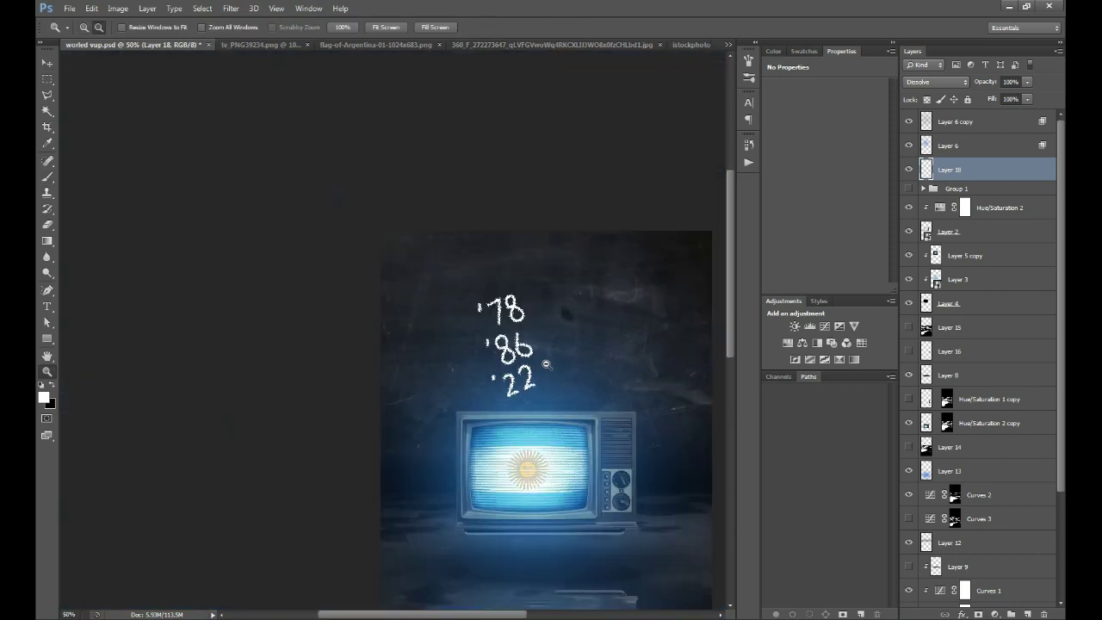
{"action": "left_click", "coordinate": [231, 8]}
{"action": "key", "text": "Escape"}
{"action": "key", "text": "ctrl+minus"}
{"action": "mouse_move", "coordinate": [1016, 170]}
{"action": "left_mouse_down"}
{"action": "mouse_move", "coordinate": [1007, 581]}
{"action": "mouse_move", "coordinate": [995, 511]}
{"action": "left_mouse_up"}
- Add a Hue/Saturation adjustment clipped to the chalk numbers, lower its lightness, and shift the years left
{"action": "left_click", "coordinate": [407, 233]}
{"action": "left_click", "coordinate": [801, 343]}
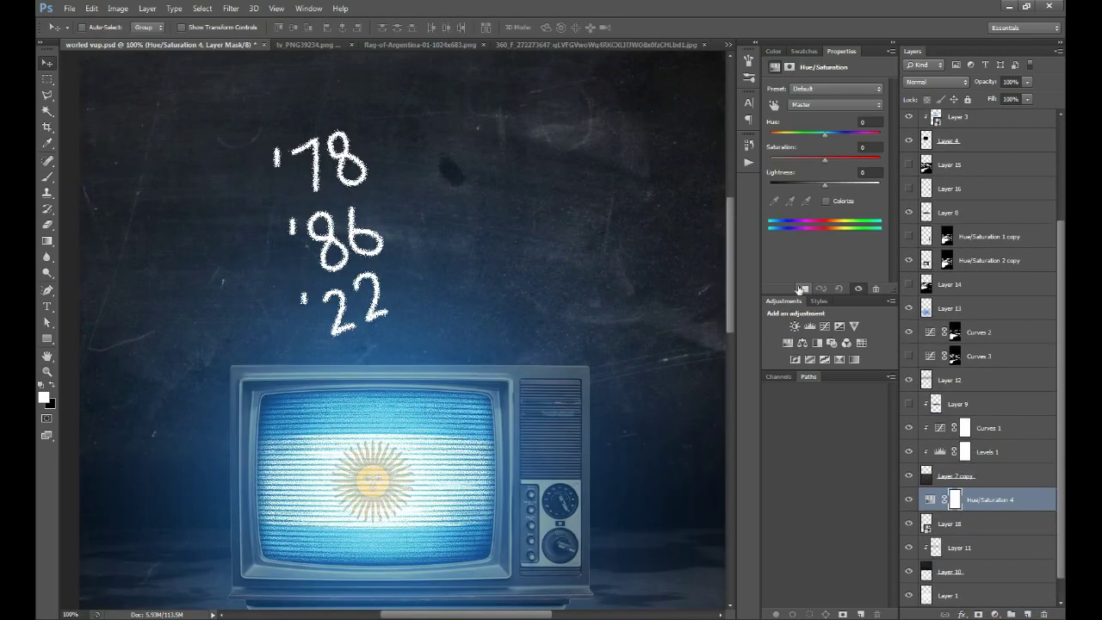
{"action": "left_click_drag", "start_coordinate": [825, 184], "coordinate": [809, 186]}
{"action": "left_click", "coordinate": [804, 289]}
{"action": "left_click", "coordinate": [1011, 521], "text": "shift"}
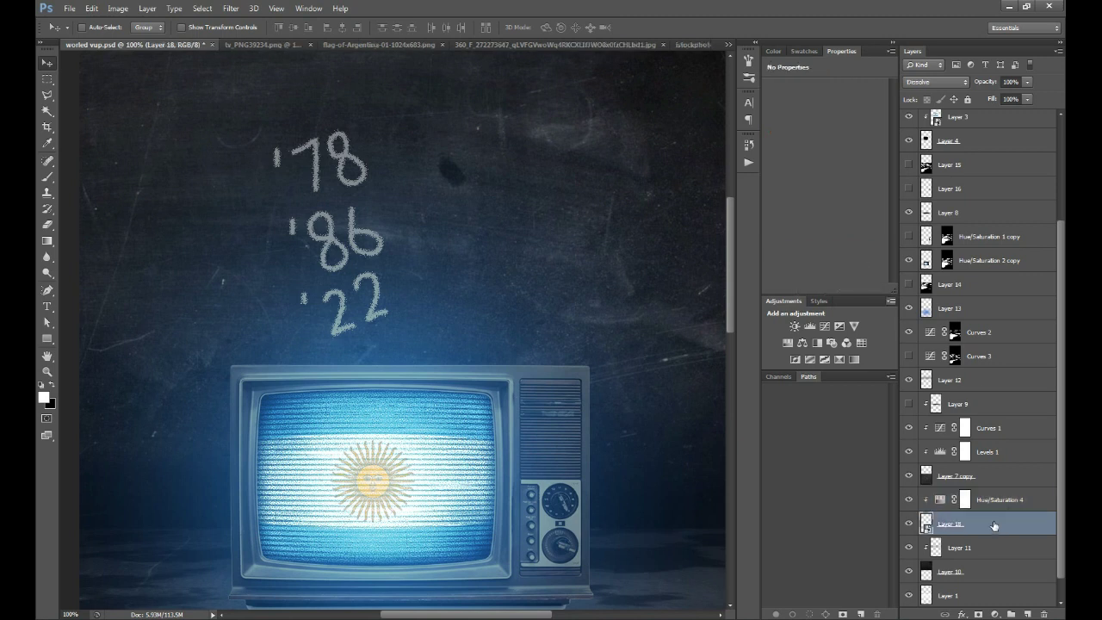
{"action": "mouse_move", "coordinate": [340, 230]}
{"action": "left_mouse_down"}
{"action": "mouse_move", "coordinate": [196, 255]}
{"action": "mouse_move", "coordinate": [232, 230]}
{"action": "left_mouse_up"}
- Lower the numbers' lightness further, from about -62 toward -86, while zooming to 66.7%
{"action": "left_click", "coordinate": [964, 499]}
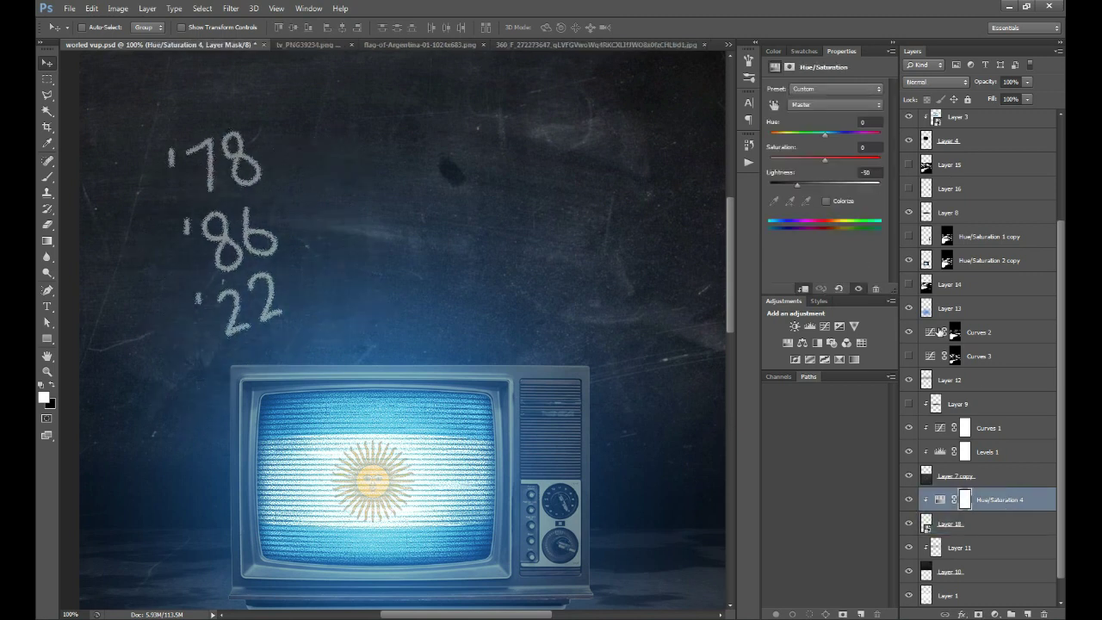
{"action": "left_click_drag", "start_coordinate": [990, 85], "coordinate": [999, 85]}
{"action": "key", "text": "z"}
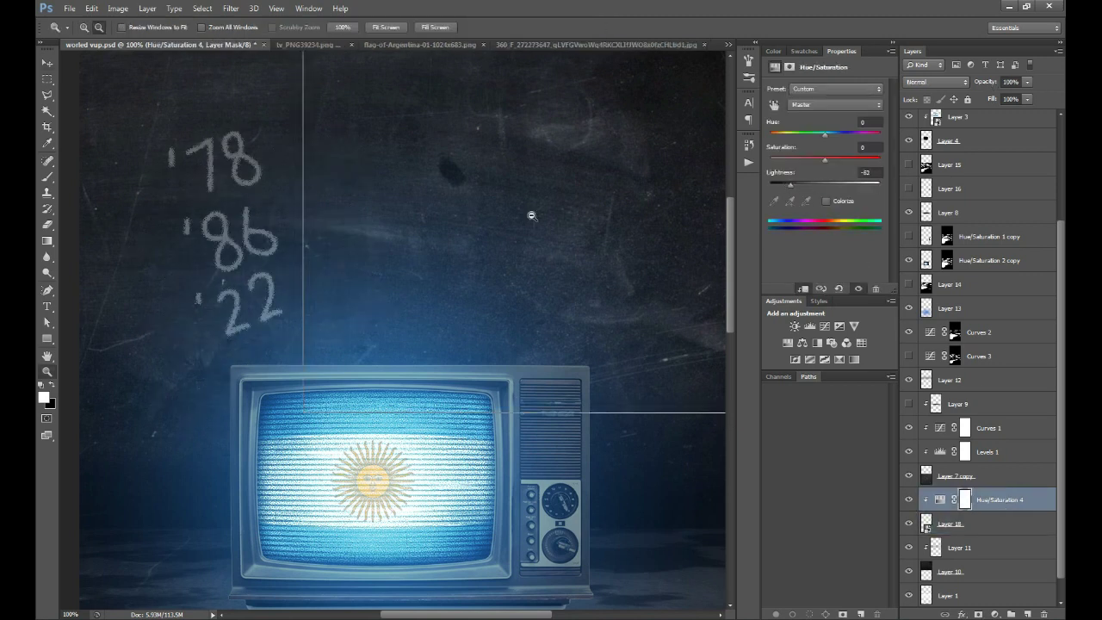
{"action": "left_click", "coordinate": [531, 215], "text": "alt"}
{"action": "left_click", "coordinate": [393, 212]}
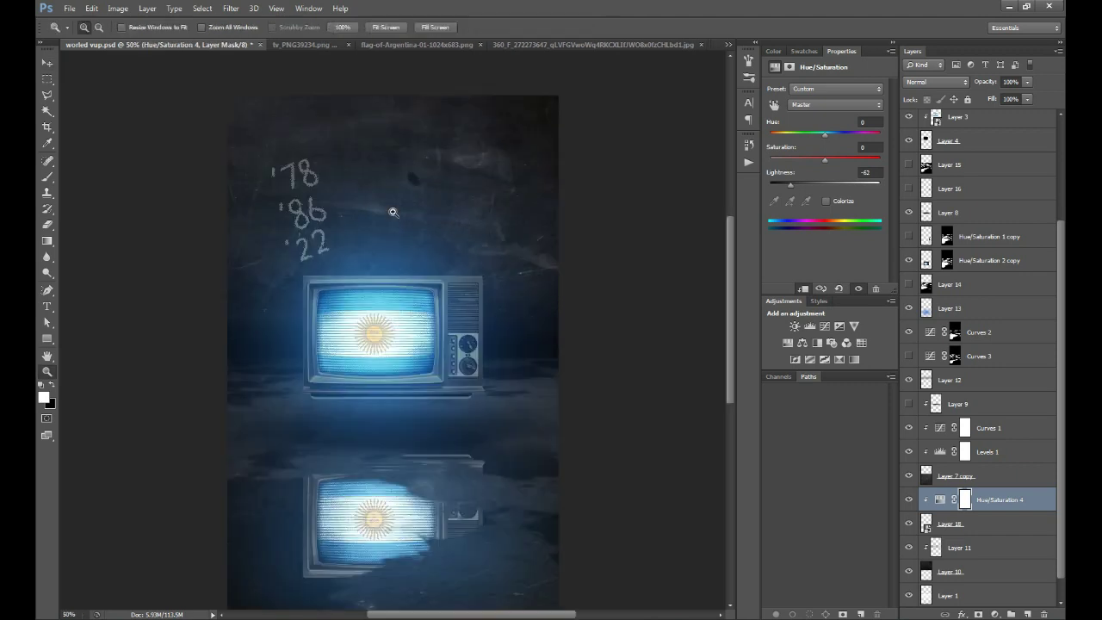
{"action": "left_click", "coordinate": [398, 251]}
{"action": "left_click_drag", "start_coordinate": [786, 186], "coordinate": [782, 185]}
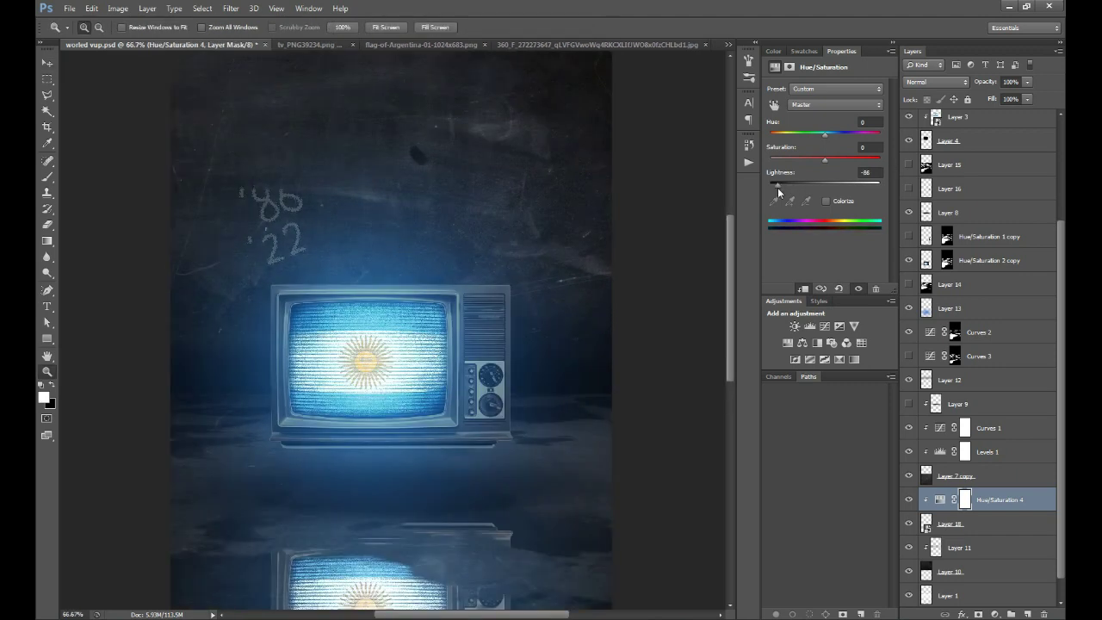
- Inspect the dimmed numbers at 100% and then with the whole poster in view
{"action": "key", "text": "v"}
{"action": "left_click", "coordinate": [1016, 530]}
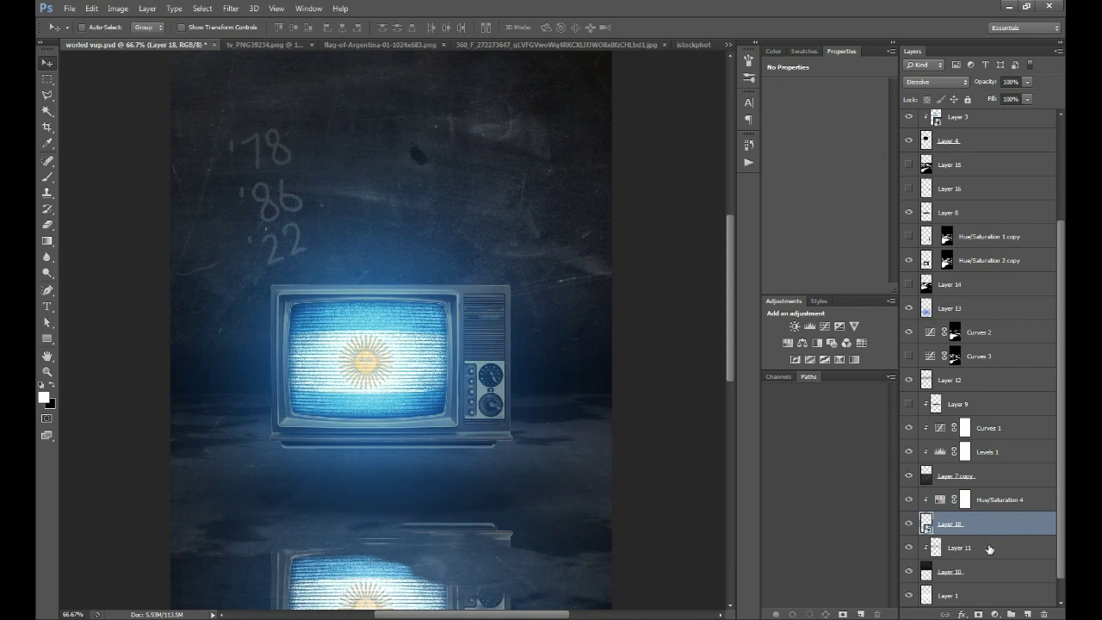
{"action": "left_click", "coordinate": [990, 548]}
{"action": "left_click_drag", "start_coordinate": [423, 226], "coordinate": [449, 294]}
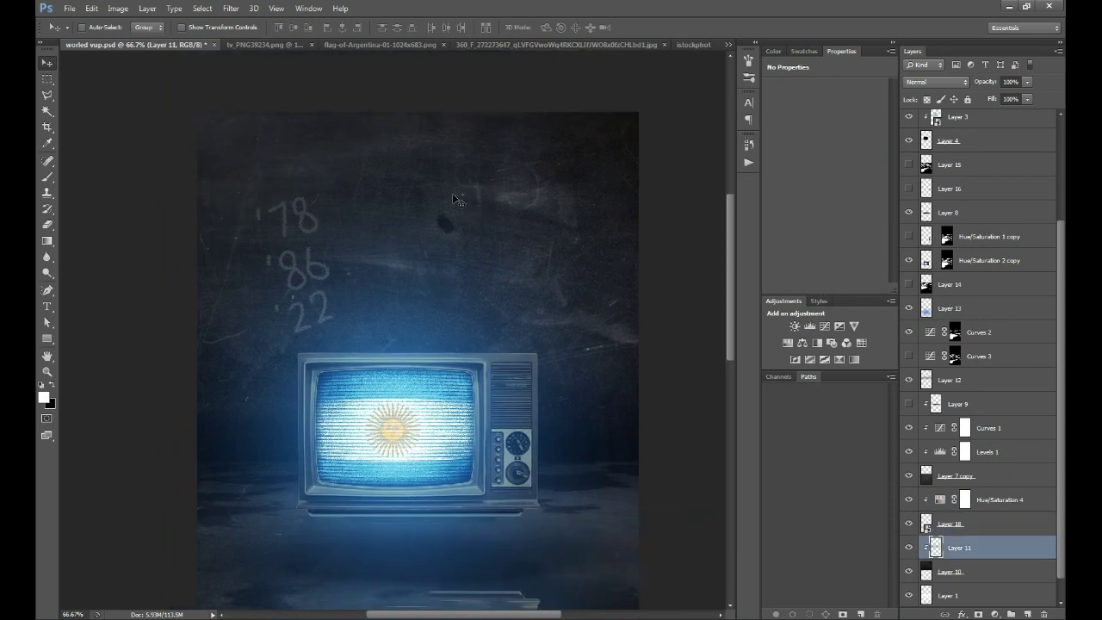
{"action": "key", "text": "z"}
{"action": "left_click", "coordinate": [420, 157]}
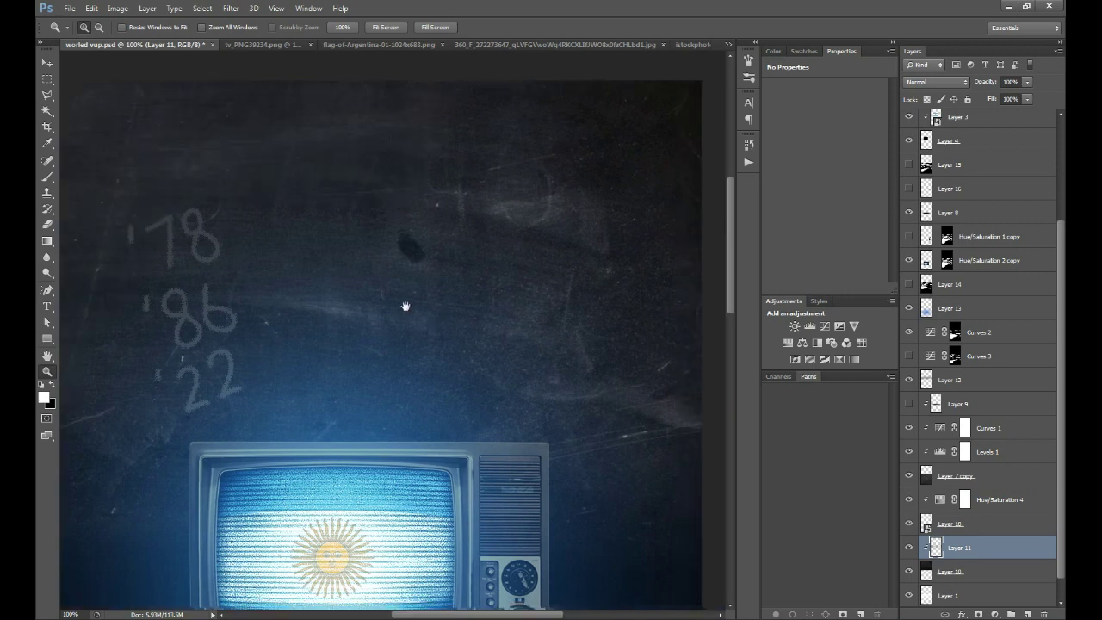
{"action": "left_click", "coordinate": [353, 296], "text": "alt"}
{"action": "left_click", "coordinate": [286, 325], "text": "alt"}
- Zoom to 50% around the TV and duplicate the chalk numbers Layer 18
{"action": "key", "text": "v"}
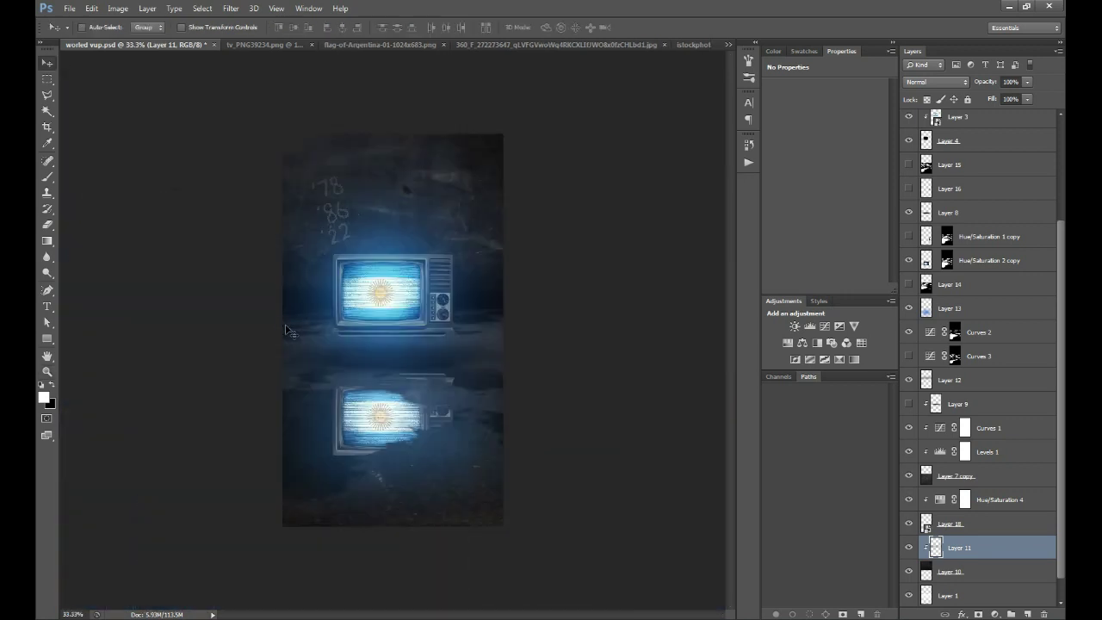
{"action": "key", "text": "z"}
{"action": "left_click", "coordinate": [481, 344]}
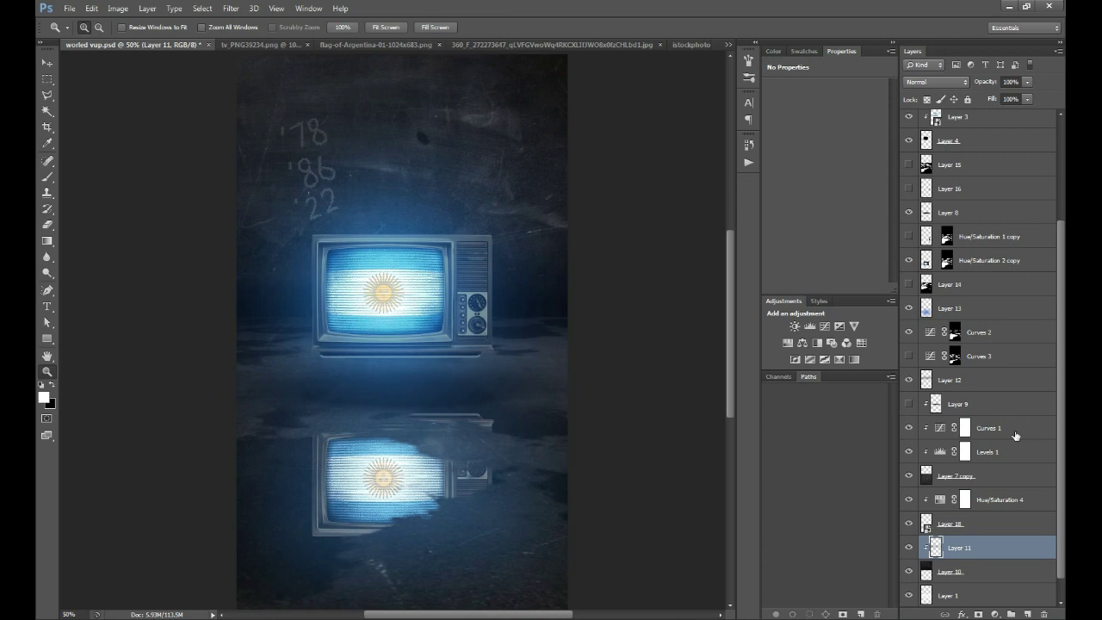
{"action": "key", "text": "v"}
{"action": "left_click", "coordinate": [983, 525]}
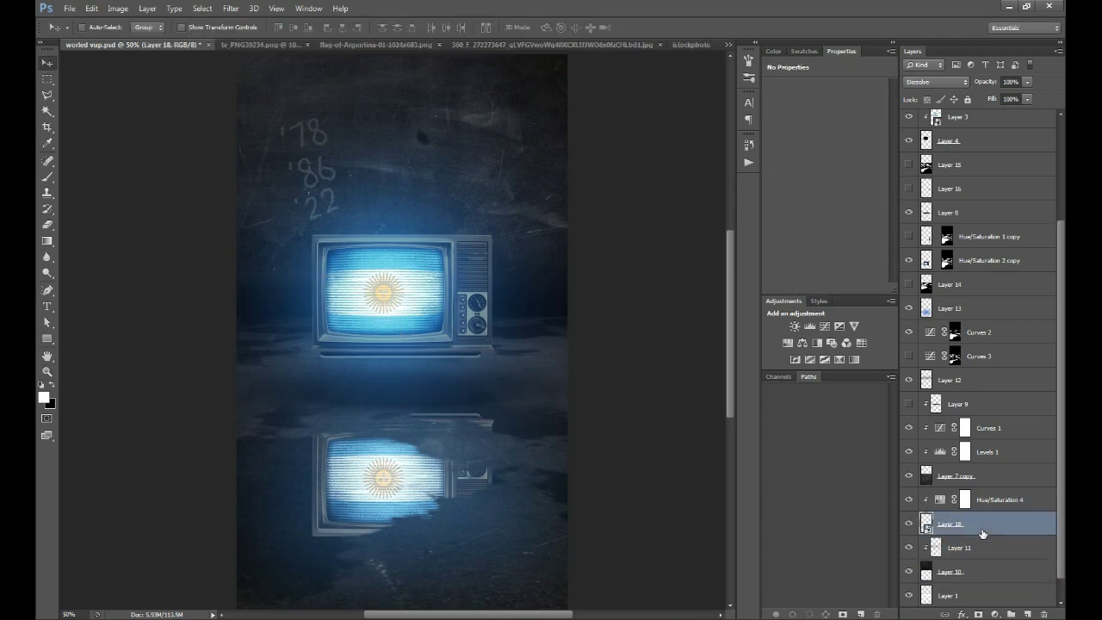
{"action": "key", "text": "ctrl+j"}
{"action": "key", "text": "ctrl+t"}
- Flip the numbers copy vertically and move it down into the floor
{"action": "right_click", "coordinate": [427, 225]}
{"action": "left_click", "coordinate": [465, 443]}
{"action": "key", "text": "Return"}
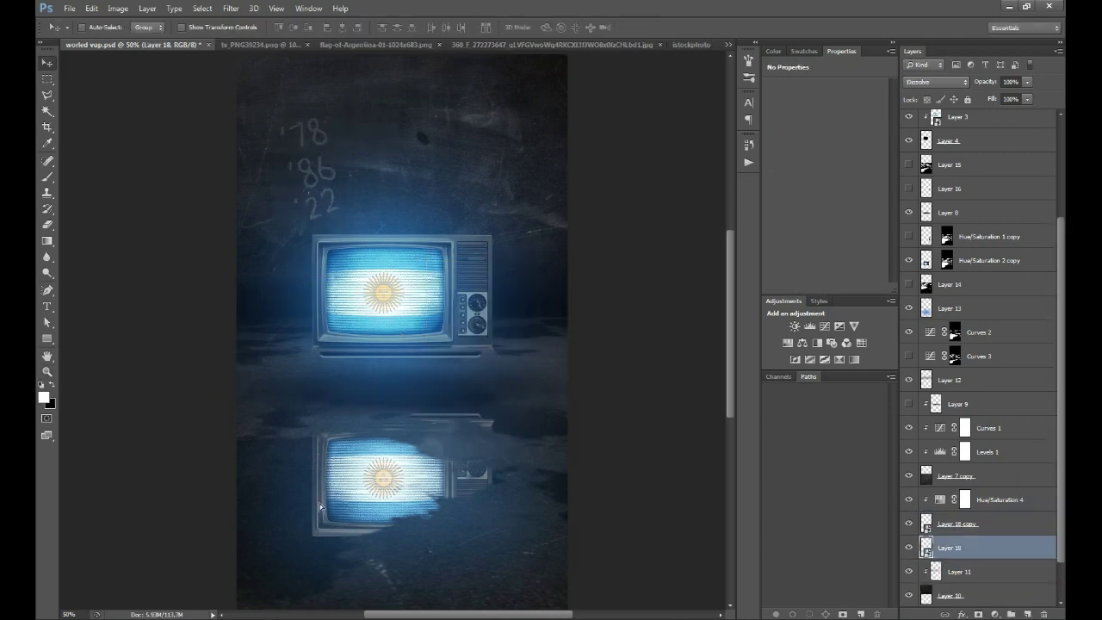
{"action": "left_click_drag", "start_coordinate": [974, 549], "coordinate": [984, 392]}
{"action": "scroll", "coordinate": [362, 336], "scroll_direction": "down", "scroll_amount": 2}
{"action": "left_click_drag", "start_coordinate": [352, 335], "coordinate": [349, 373]}
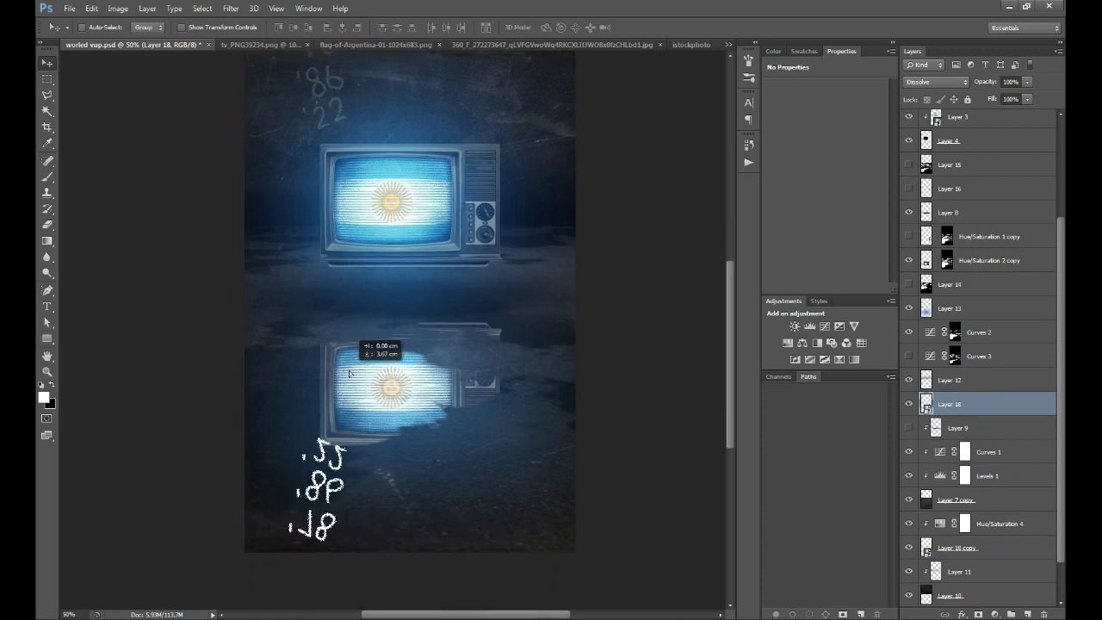
- Add a layer mask to the flipped copy and darken its pixels to Hue/Saturation lightness -29
{"action": "left_click", "coordinate": [978, 614]}
{"action": "left_click", "coordinate": [926, 380], "text": "ctrl"}
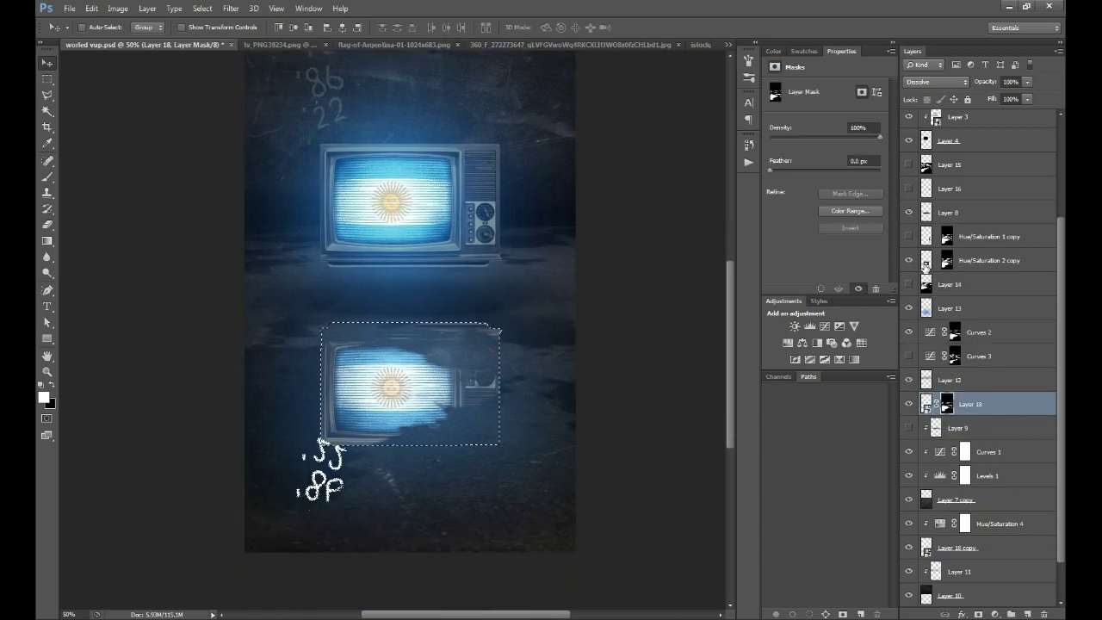
{"action": "key", "text": "ctrl+d"}
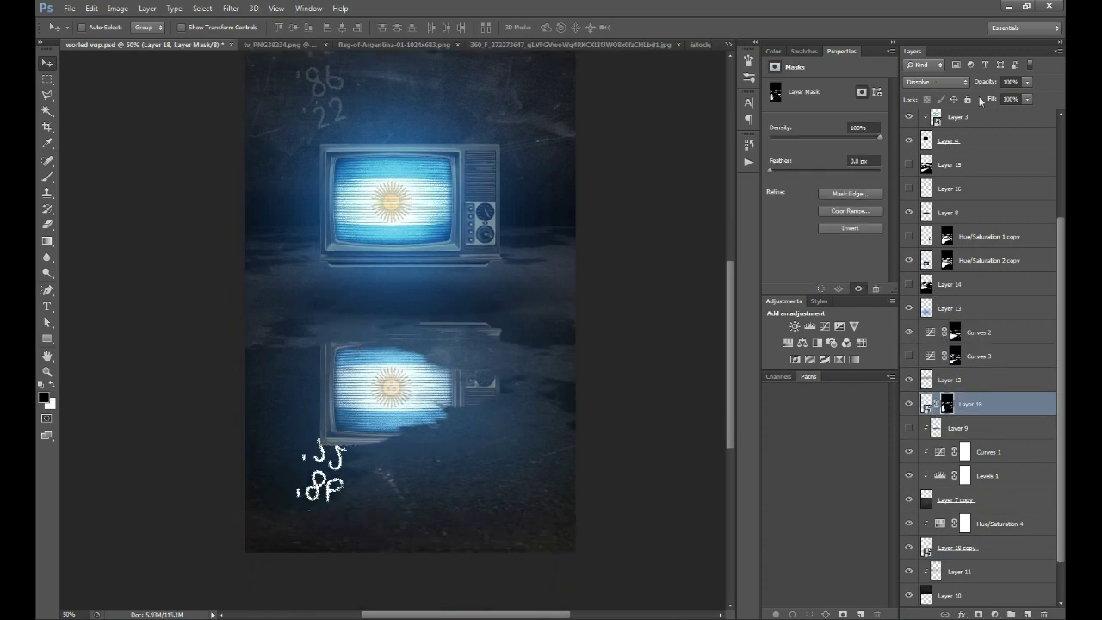
{"action": "left_click", "coordinate": [926, 404]}
{"action": "key", "text": "ctrl+u"}
{"action": "key", "text": "Return"}
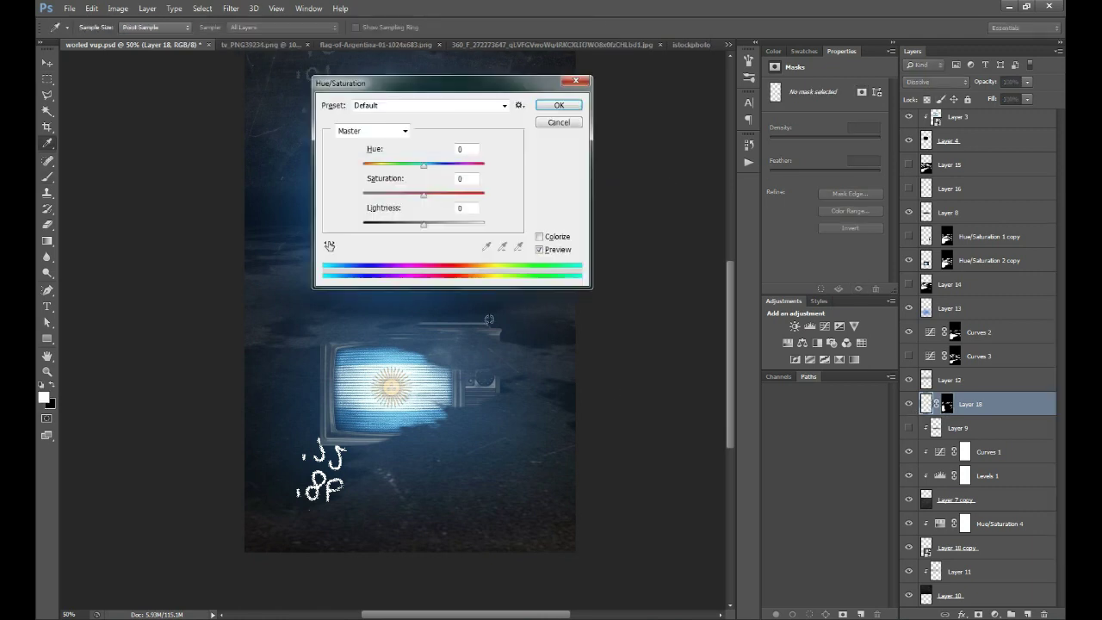
{"action": "left_click_drag", "start_coordinate": [423, 225], "coordinate": [378, 224]}
{"action": "key", "text": "Return"}
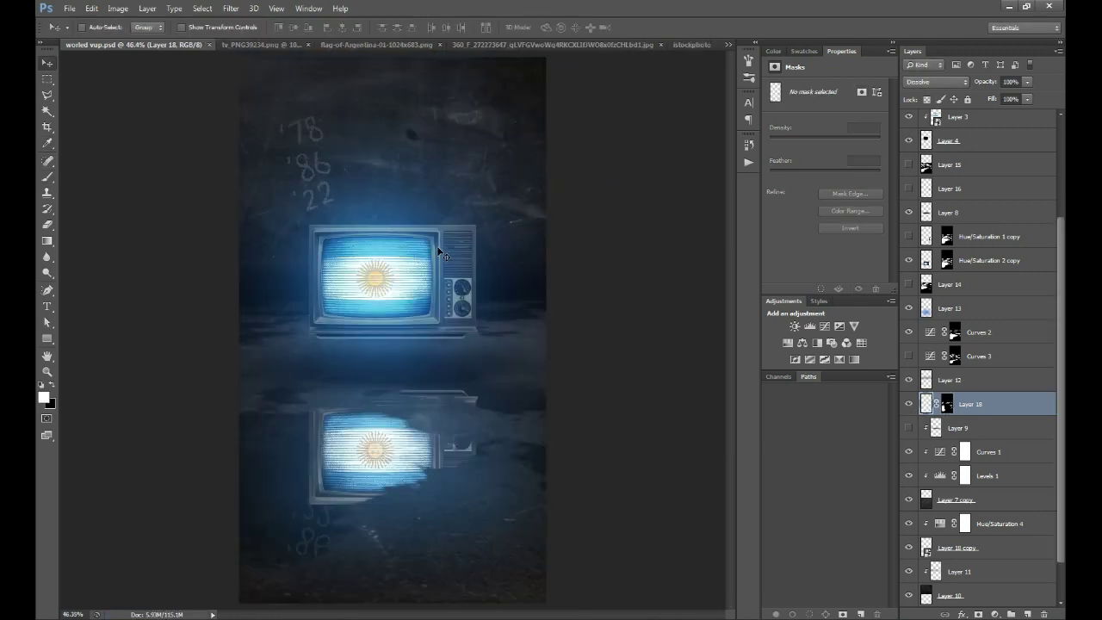
- Review the reflection with the whole poster fitted on screen, and hide the Layer 6 copy glow
{"action": "key", "text": "z"}
{"action": "left_click", "coordinate": [438, 247], "text": "alt"}
{"action": "left_click", "coordinate": [385, 329]}
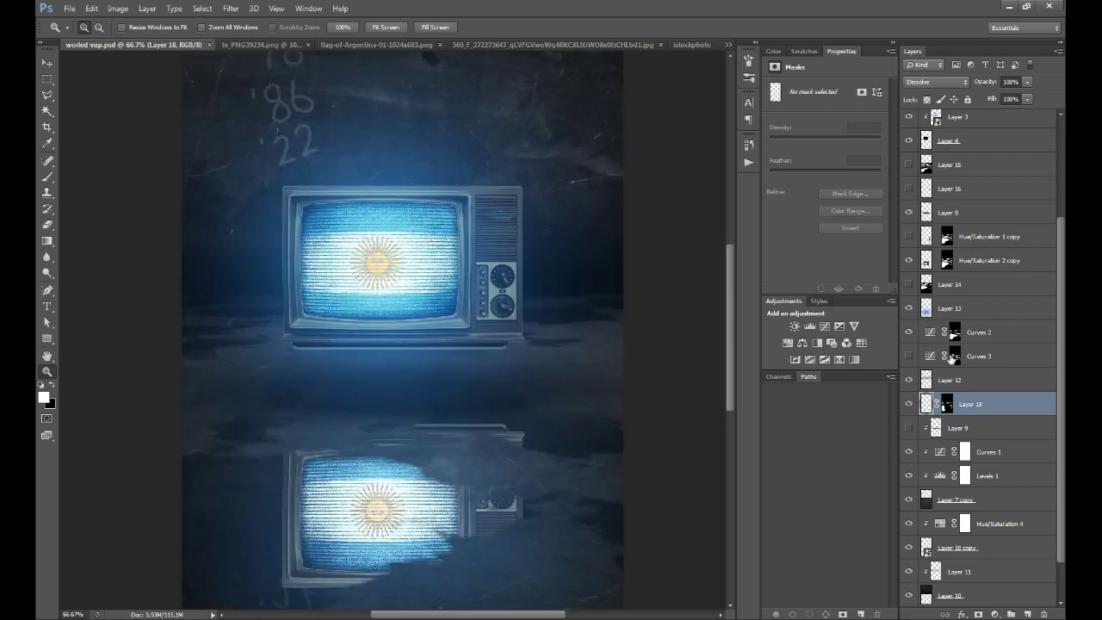
{"action": "key", "text": "v"}
{"action": "left_click", "coordinate": [554, 302], "text": "ctrl"}
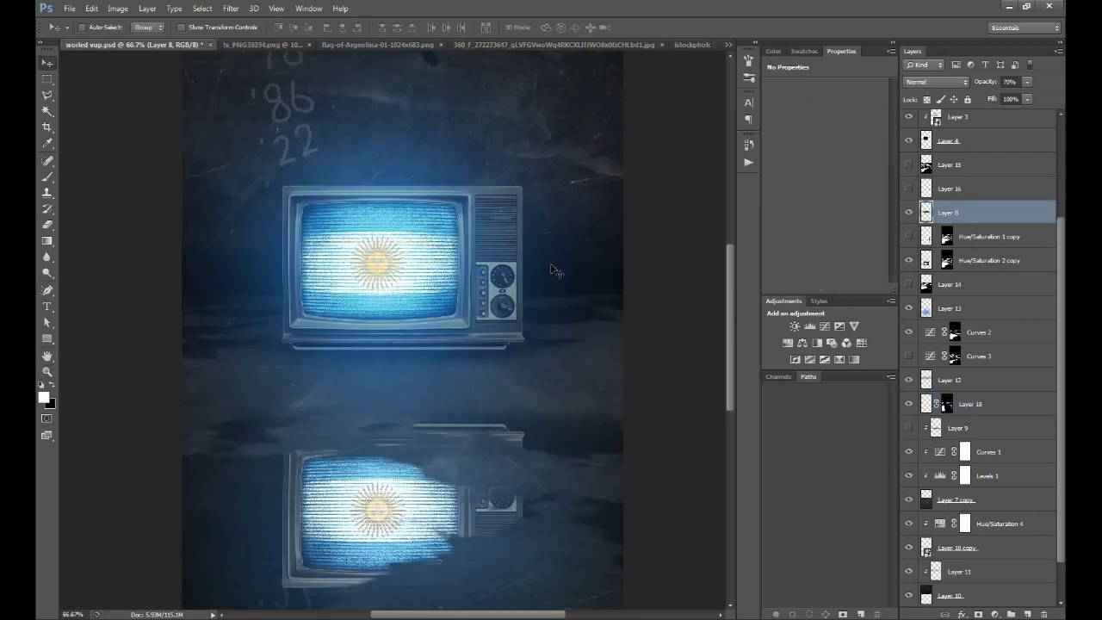
{"action": "left_click", "coordinate": [555, 271], "text": "ctrl"}
{"action": "key", "text": "ctrl+0"}
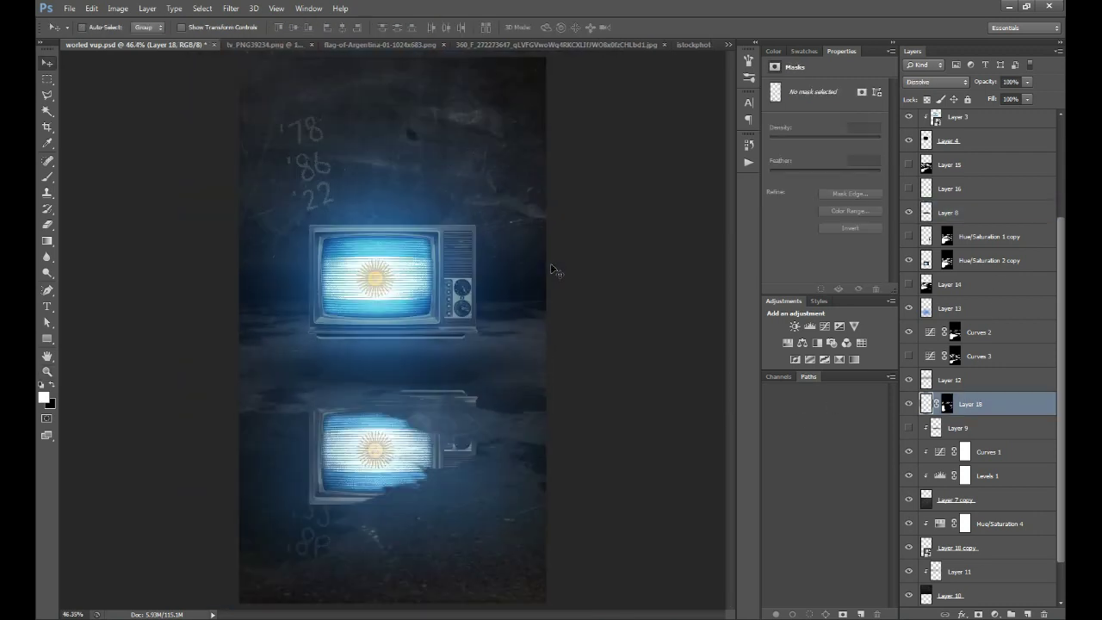
{"action": "scroll", "coordinate": [973, 258], "scroll_direction": "up", "scroll_amount": 5}
{"action": "left_click", "coordinate": [909, 122]}
- Show both Layer 6 glows, add a Bleach Bypass Color Lookup adjustment, and duplicate it
{"action": "left_click", "coordinate": [908, 146]}
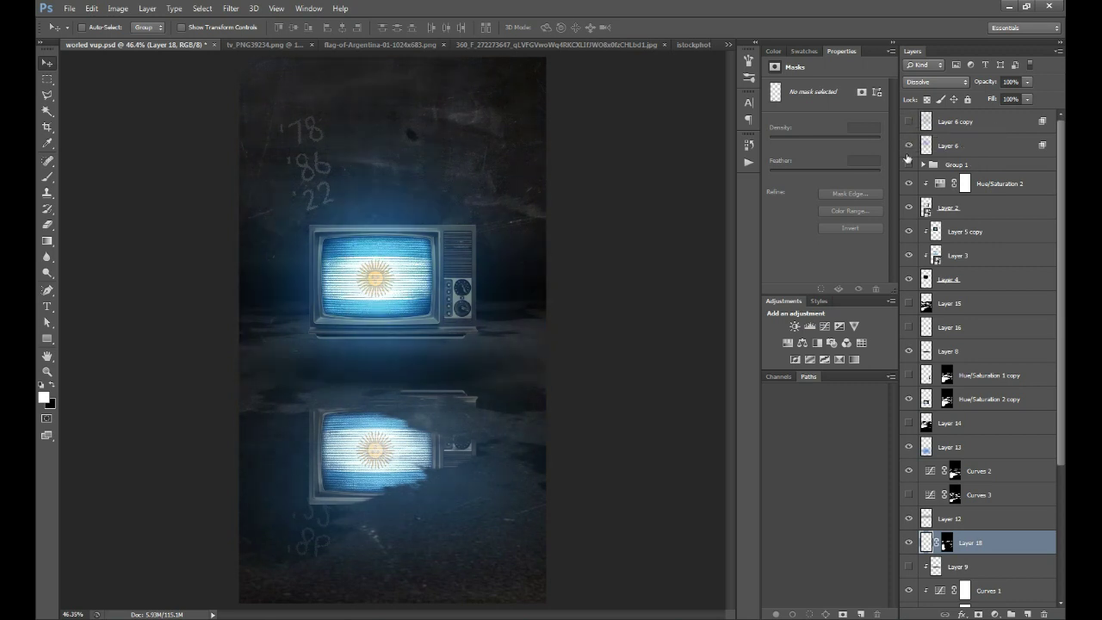
{"action": "left_click", "coordinate": [909, 121]}
{"action": "left_click", "coordinate": [861, 343]}
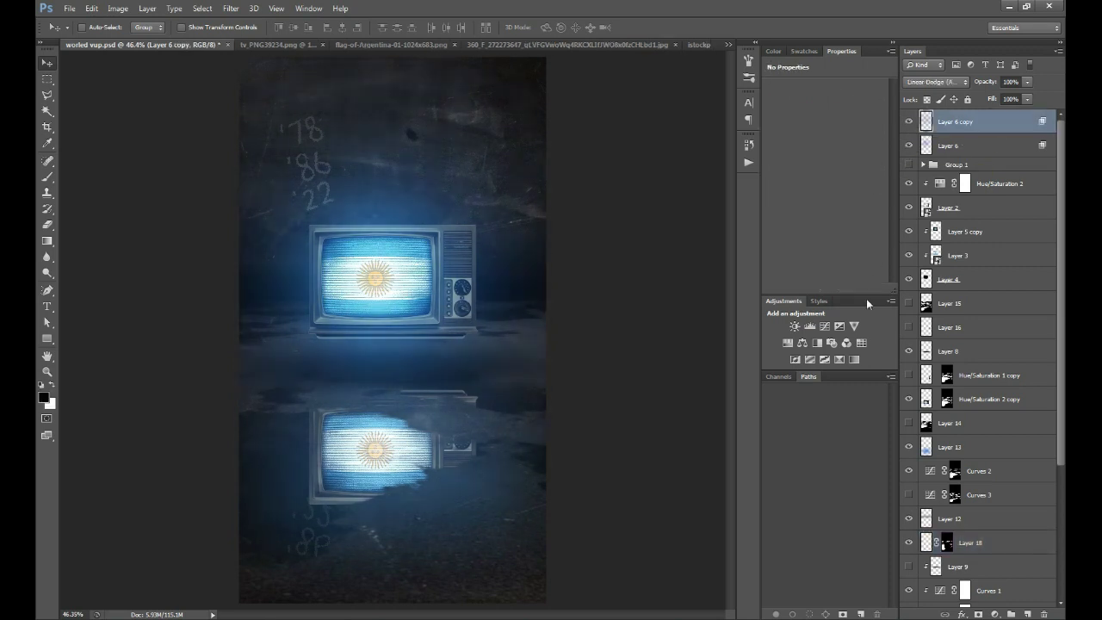
{"action": "left_click", "coordinate": [850, 89]}
{"action": "left_click", "coordinate": [844, 102]}
{"action": "key", "text": "Down"}
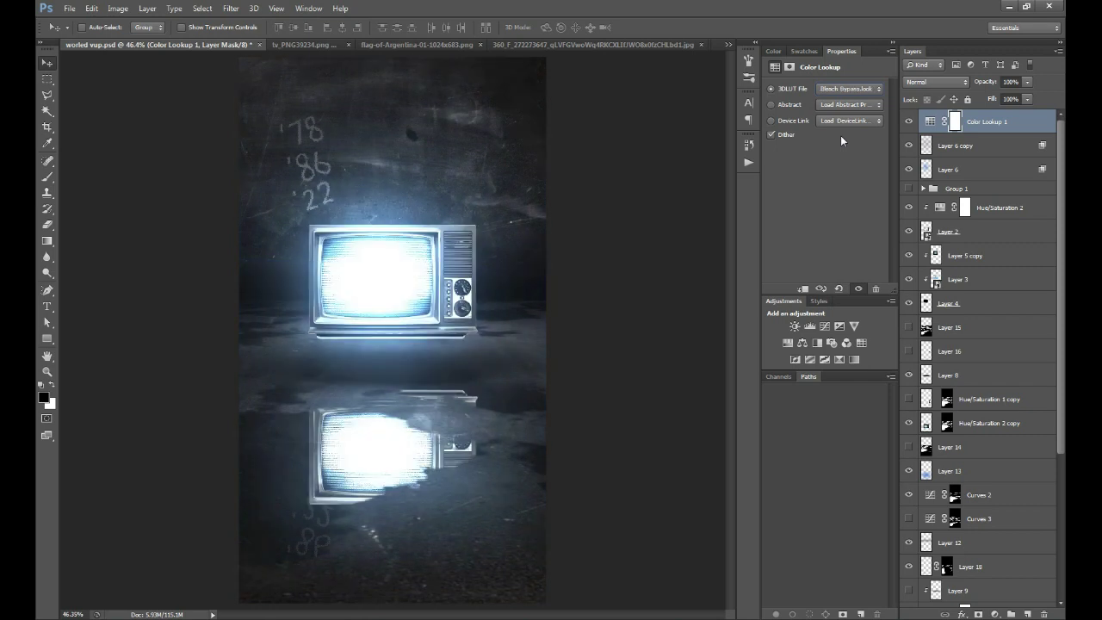
{"action": "key", "text": "ctrl+j"}
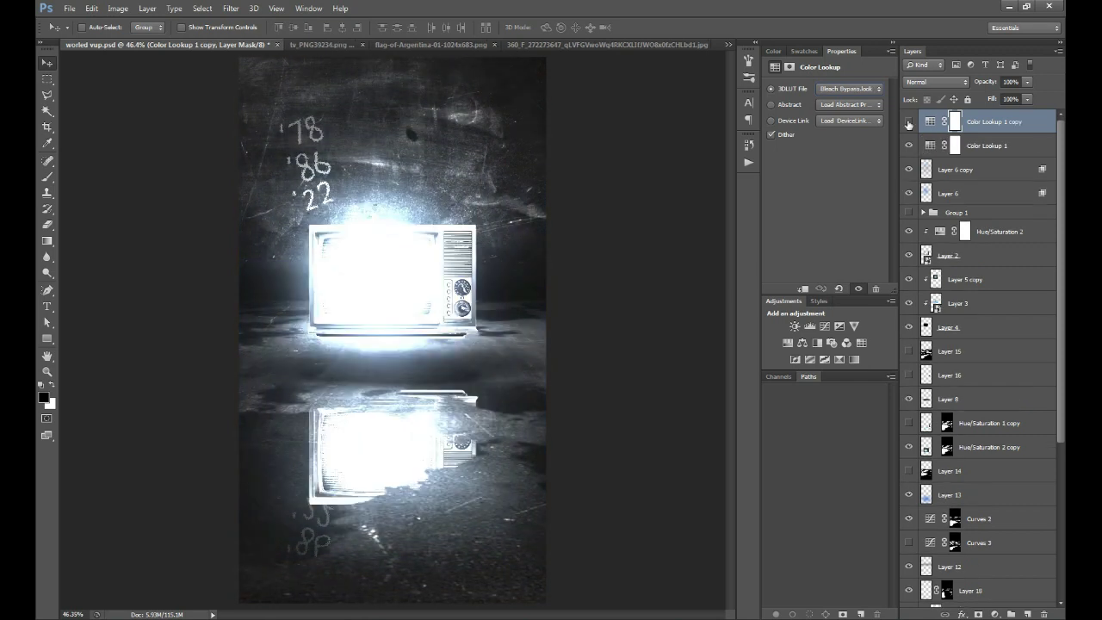
- Split Color Lookup 1's Blend If range to reveal the flag, then browse the lookup table list
{"action": "left_click", "coordinate": [908, 122]}
{"action": "double_click", "coordinate": [1025, 146]}
{"action": "mouse_move", "coordinate": [900, 334]}
{"action": "left_mouse_down"}
{"action": "mouse_move", "coordinate": [769, 335]}
{"action": "mouse_move", "coordinate": [902, 335]}
{"action": "left_mouse_up"}
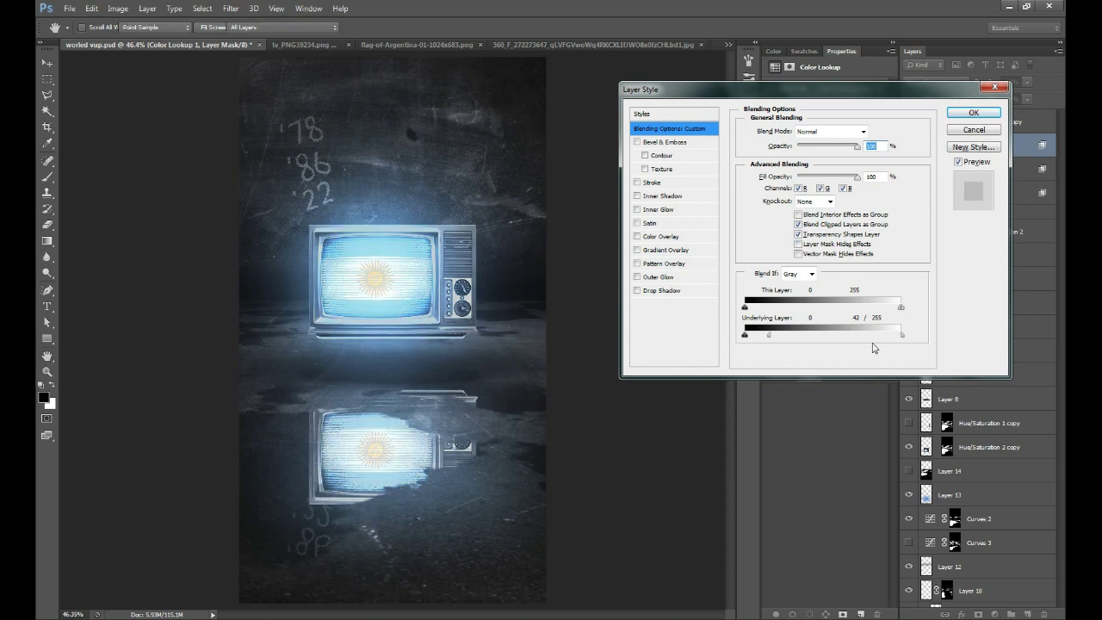
{"action": "key", "text": "Return"}
{"action": "left_click", "coordinate": [853, 89]}
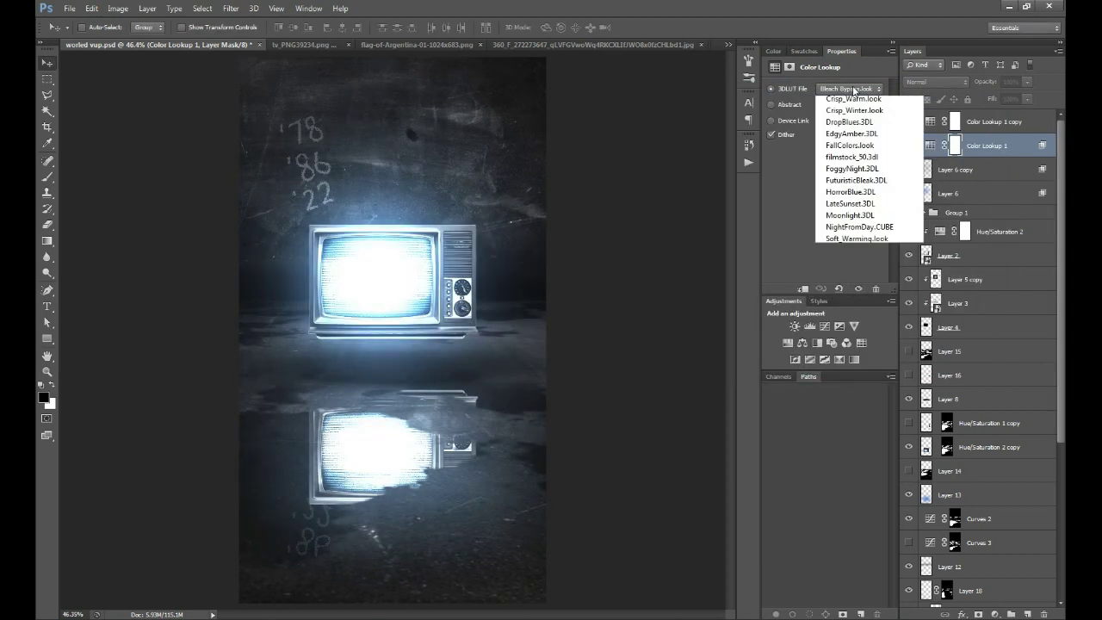
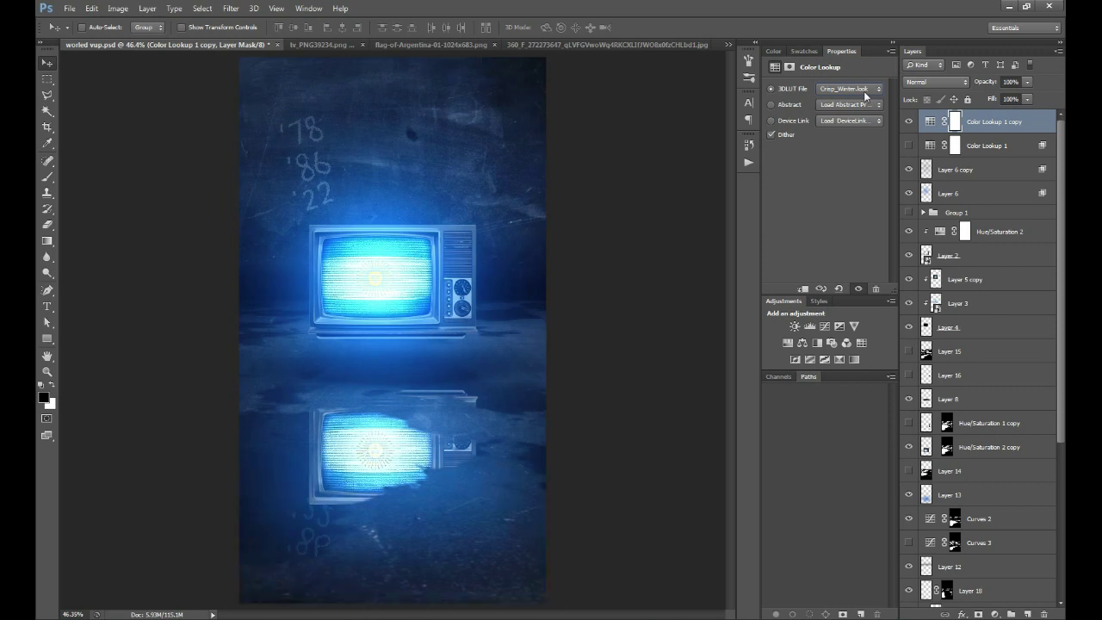
- Duplicate the Color Lookup layer and try a different look on the copy
{"action": "key", "text": "ctrl+j"}
{"action": "key", "text": "Down"}
{"action": "key", "text": "Down"}
{"action": "key", "text": "Down"}
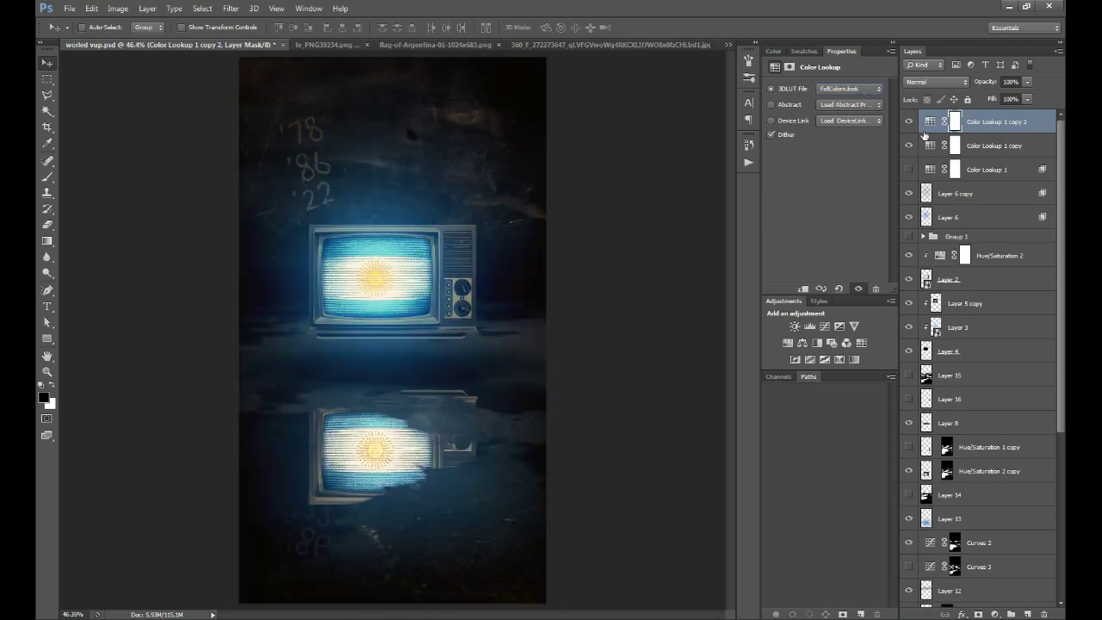
{"action": "left_click", "coordinate": [908, 122]}
{"action": "left_click", "coordinate": [907, 121]}
{"action": "key", "text": "z"}
{"action": "key", "text": "ctrl+plus"}
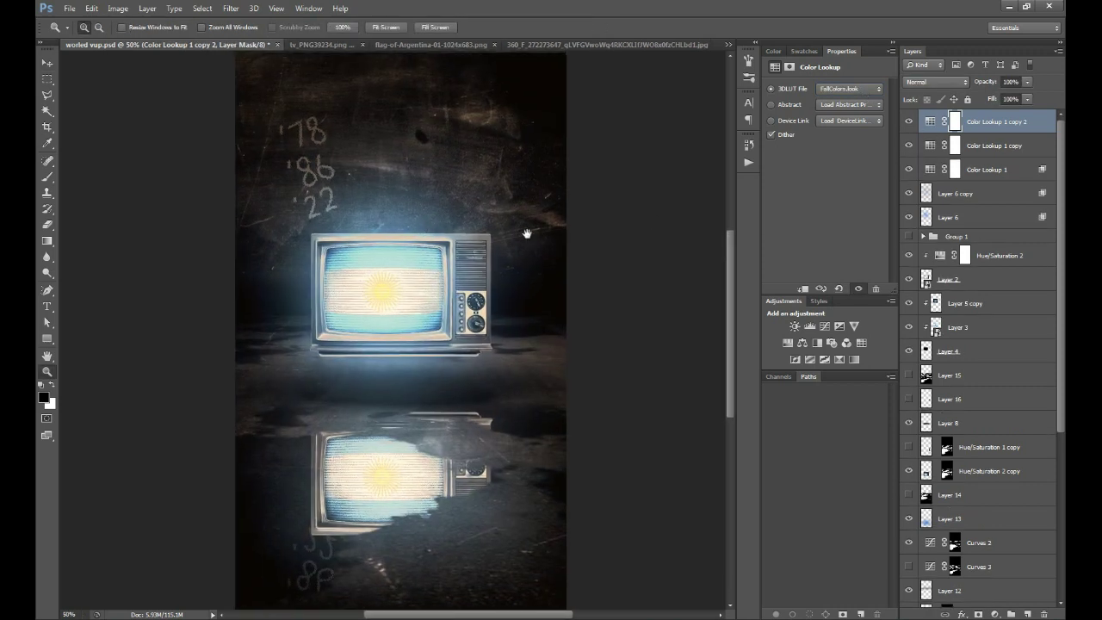
- Change Color Lookup 1's blending and darken Hue/Saturation 2's Lightness to -76
{"action": "double_click", "coordinate": [1016, 168]}
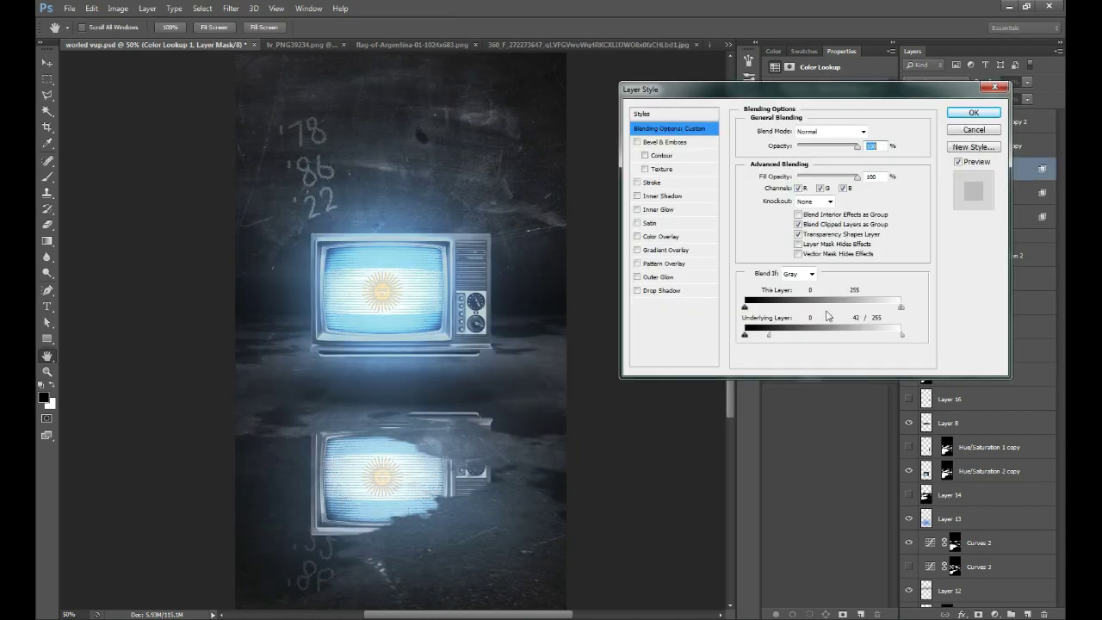
{"action": "left_click_drag", "start_coordinate": [887, 339], "coordinate": [900, 335]}
{"action": "key", "text": "Return"}
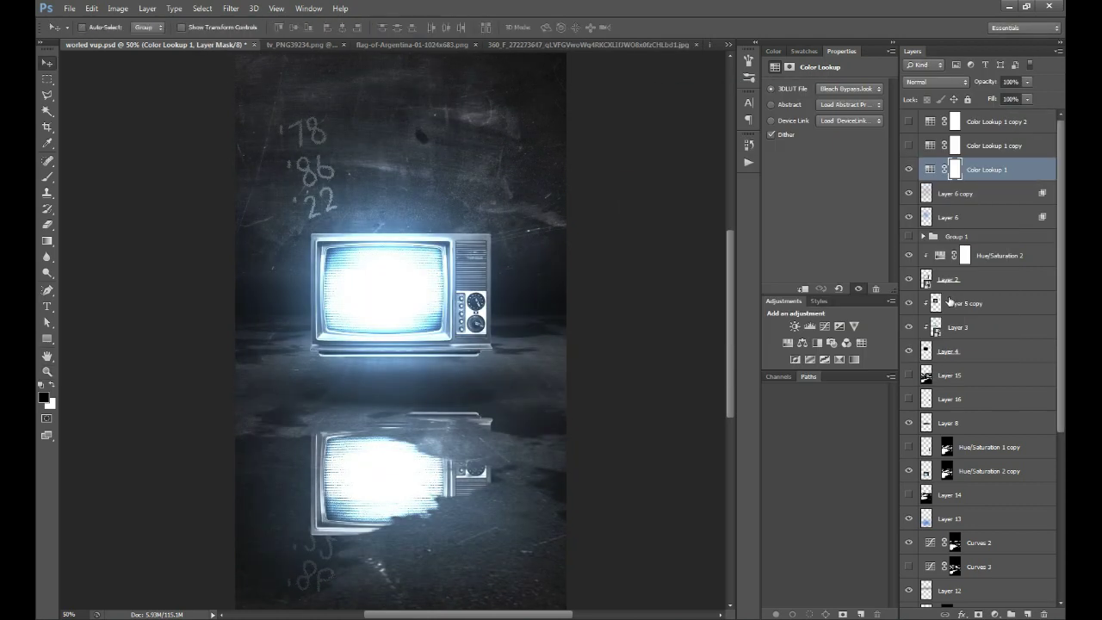
{"action": "left_click", "coordinate": [990, 255]}
{"action": "left_click_drag", "start_coordinate": [805, 184], "coordinate": [782, 186]}
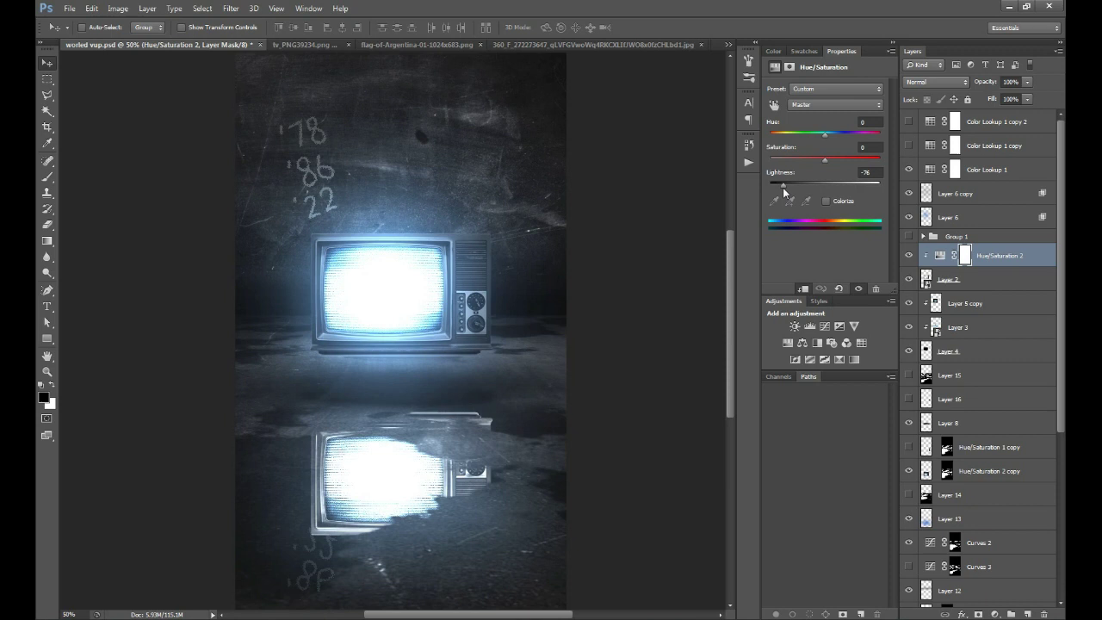
- Show both Color Lookup 1 copies, hide Color Lookup 1, and set a black 40% brush
{"action": "left_click", "coordinate": [908, 146]}
{"action": "left_click", "coordinate": [909, 121]}
{"action": "left_click", "coordinate": [909, 169]}
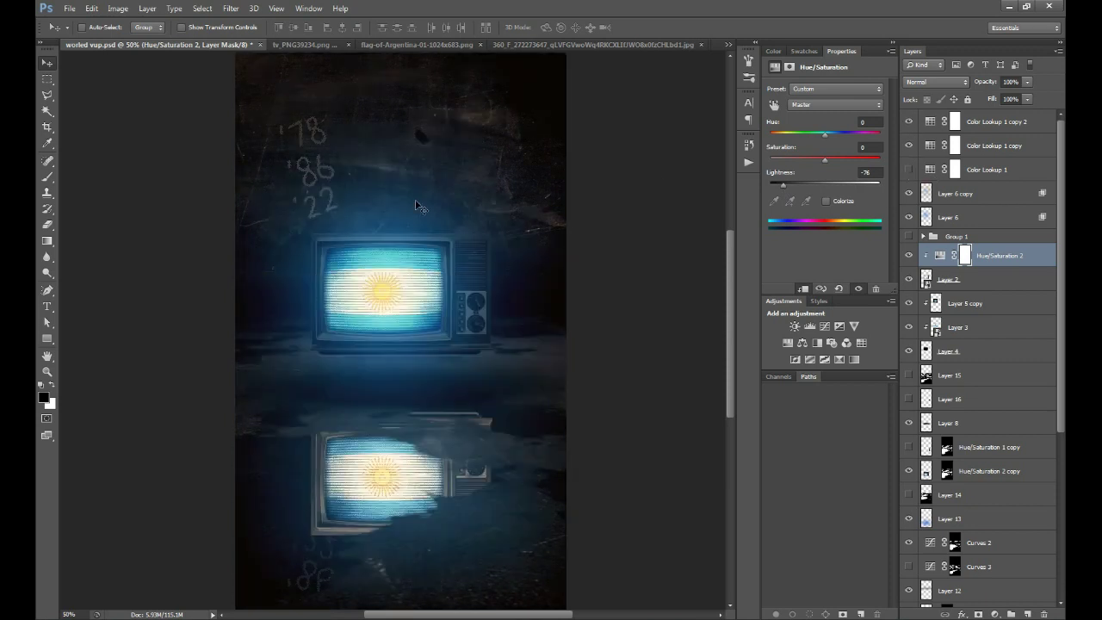
{"action": "left_click", "coordinate": [931, 126]}
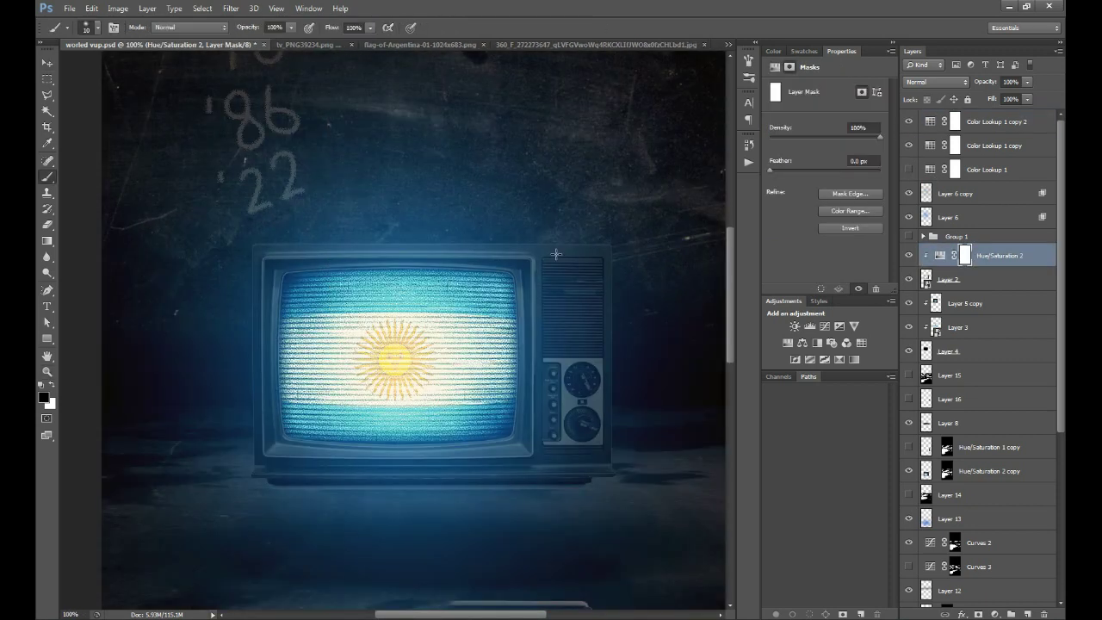
{"action": "key", "text": "x"}
{"action": "key", "text": "4"}
- Zoom in to inspect the TV's control knobs, then back out to the whole TV
{"action": "key", "text": "z"}
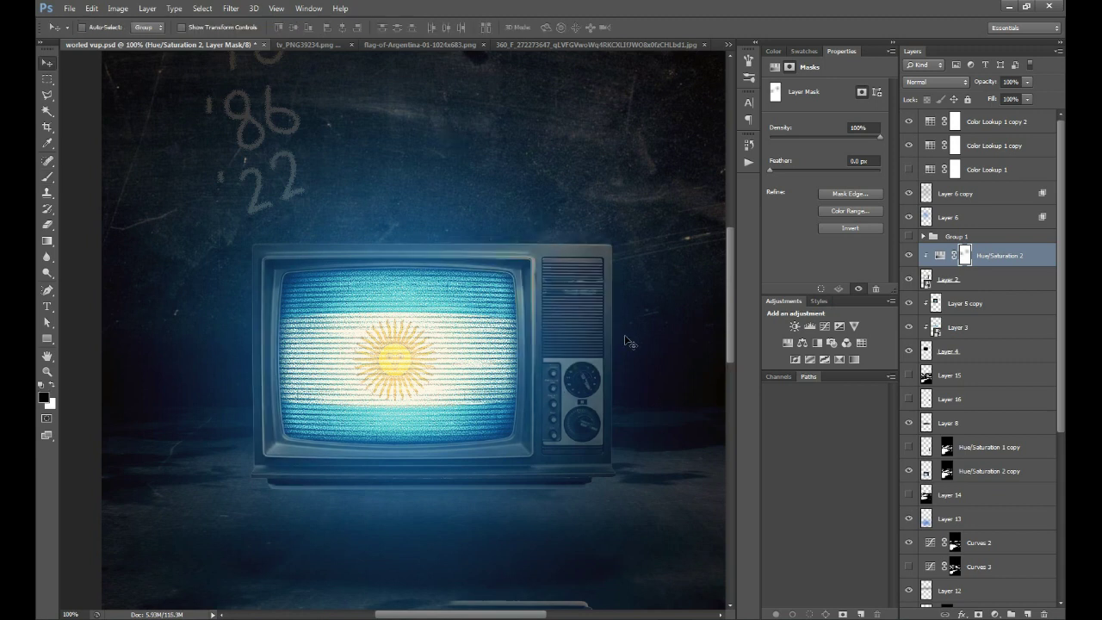
{"action": "left_click_drag", "start_coordinate": [419, 276], "coordinate": [641, 466]}
{"action": "key", "text": "ctrl+1"}
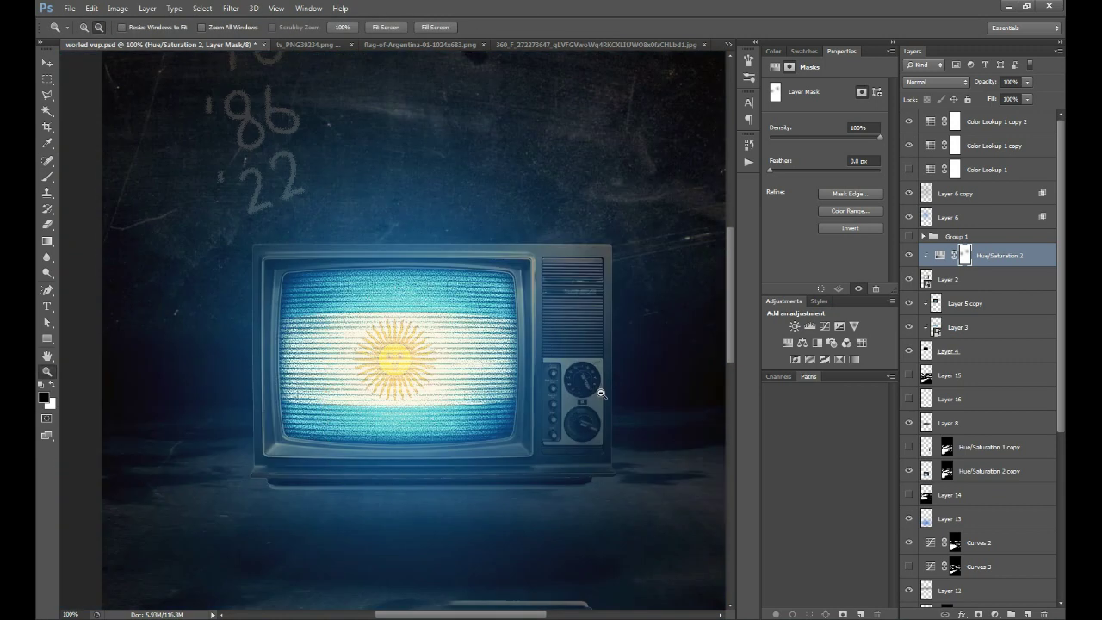
{"action": "key", "text": "v"}
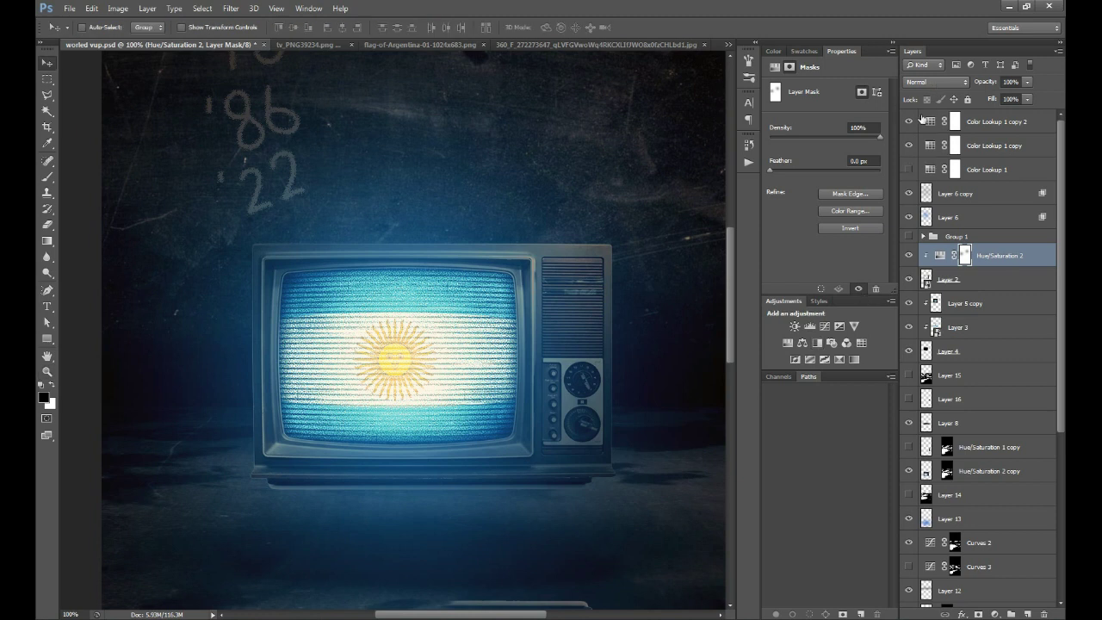
- Duplicate the top Color Lookup, set it to HorrorBlue, and place it third in the stack
{"action": "left_click", "coordinate": [921, 120]}
{"action": "key", "text": "ctrl+j"}
{"action": "left_click", "coordinate": [848, 89]}
{"action": "key", "text": "ctrl+0"}
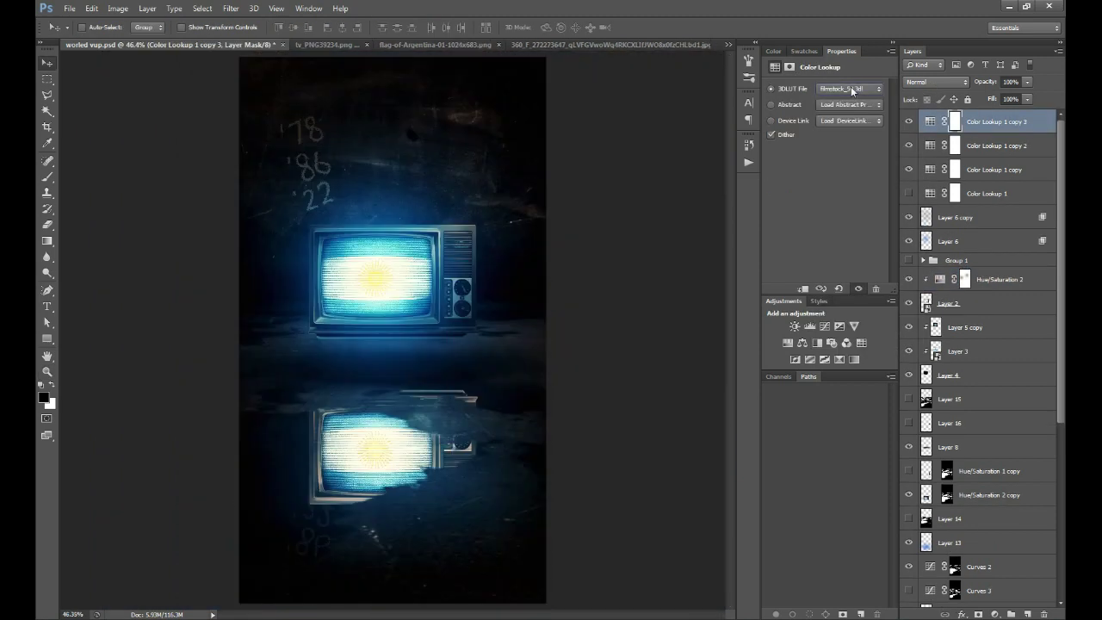
{"action": "key", "text": "Down"}
{"action": "key", "text": "Down"}
{"action": "key", "text": "Down"}
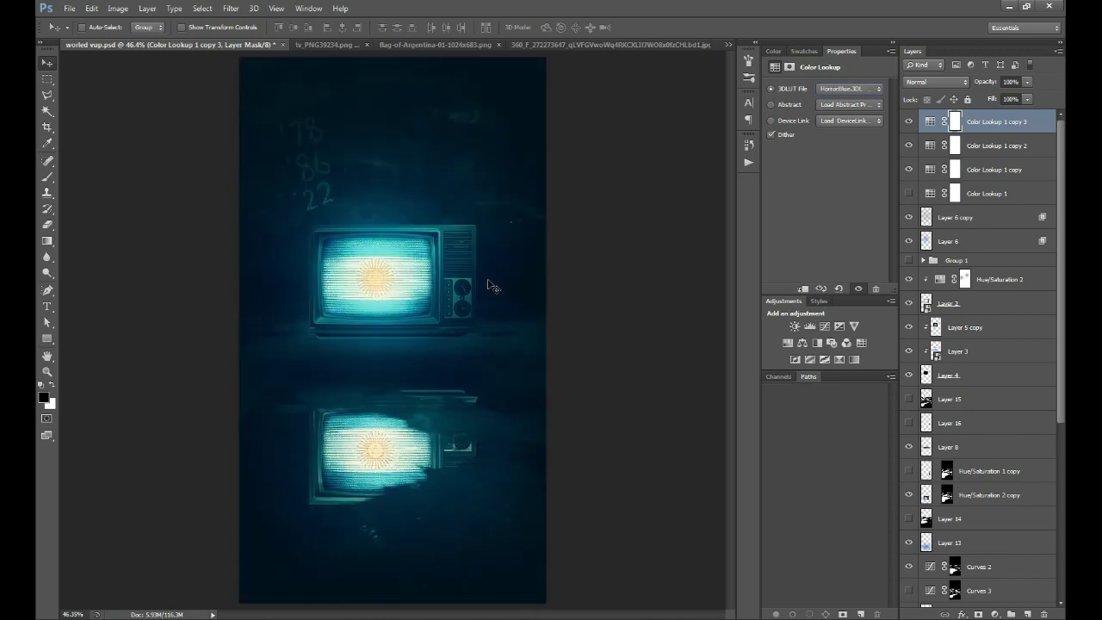
{"action": "key", "text": "ctrl+bracketleft"}
{"action": "key", "text": "ctrl+bracketleft"}
{"action": "key", "text": "ctrl+bracketright"}
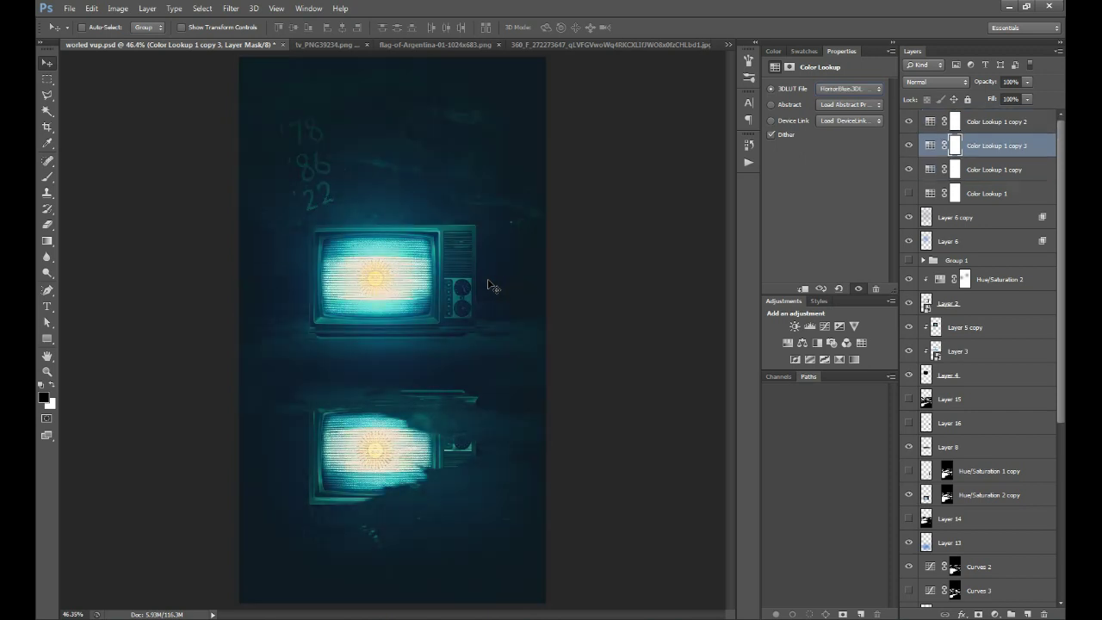
{"action": "key", "text": "ctrl+bracketleft"}
- Test a +10 Lightness Hue/Saturation and a brightening Curves 4, discarding one and hiding the other
{"action": "left_click", "coordinate": [908, 121]}
{"action": "left_click", "coordinate": [908, 192]}
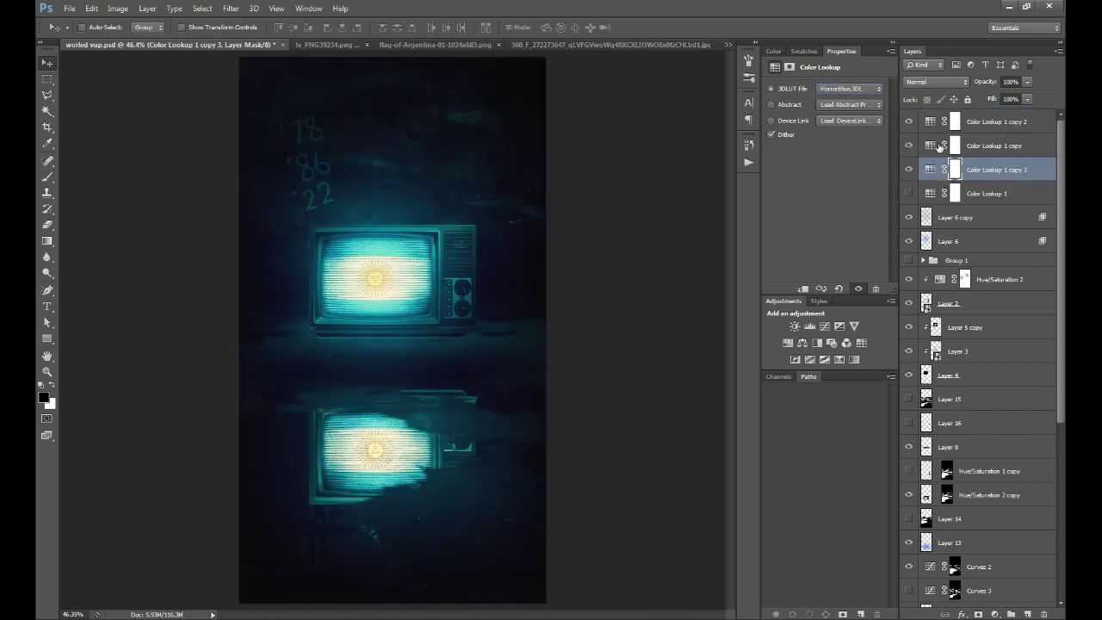
{"action": "left_click", "coordinate": [956, 193]}
{"action": "left_click", "coordinate": [787, 343]}
{"action": "mouse_move", "coordinate": [825, 183]}
{"action": "left_mouse_down"}
{"action": "mouse_move", "coordinate": [831, 190]}
{"action": "mouse_move", "coordinate": [809, 155]}
{"action": "mouse_move", "coordinate": [824, 155]}
{"action": "left_mouse_up"}
{"action": "key", "text": "Delete"}
{"action": "left_click", "coordinate": [825, 327]}
{"action": "left_click", "coordinate": [908, 193]}
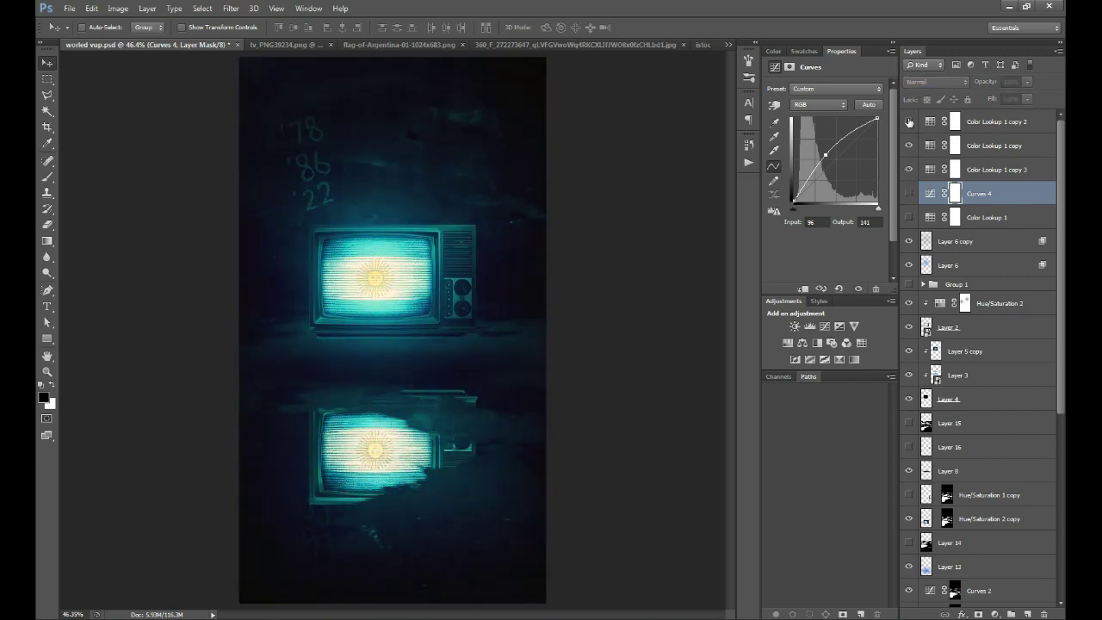
- Compare the Color Lookup 1 copy grade on and off, then zoom in to inspect the TV screen
{"action": "left_click", "coordinate": [909, 146]}
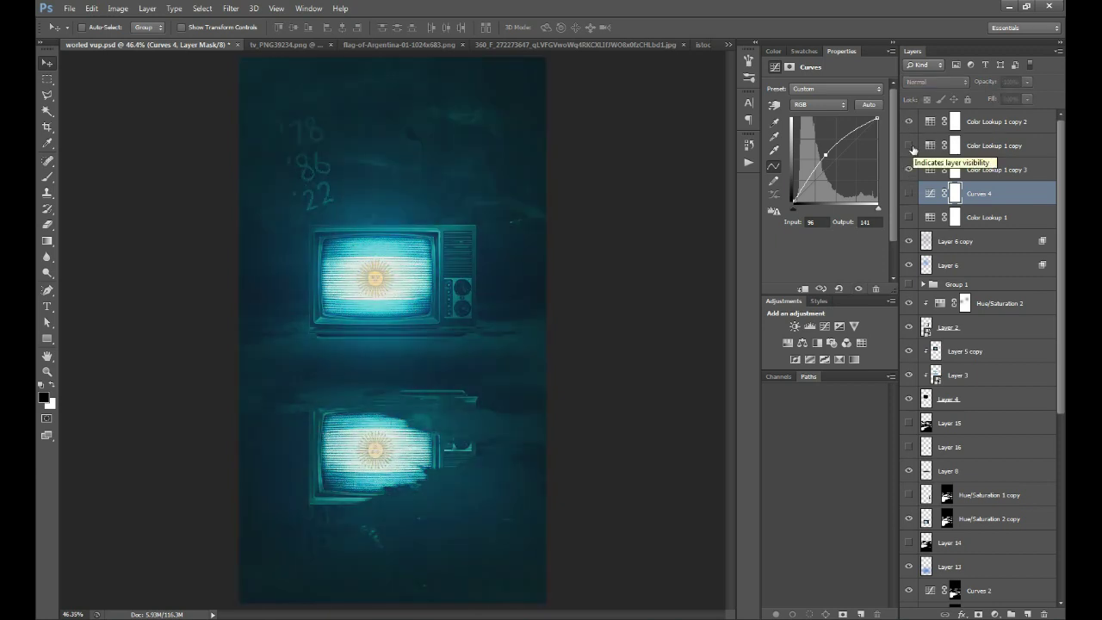
{"action": "left_click", "coordinate": [910, 147]}
{"action": "left_click", "coordinate": [930, 169]}
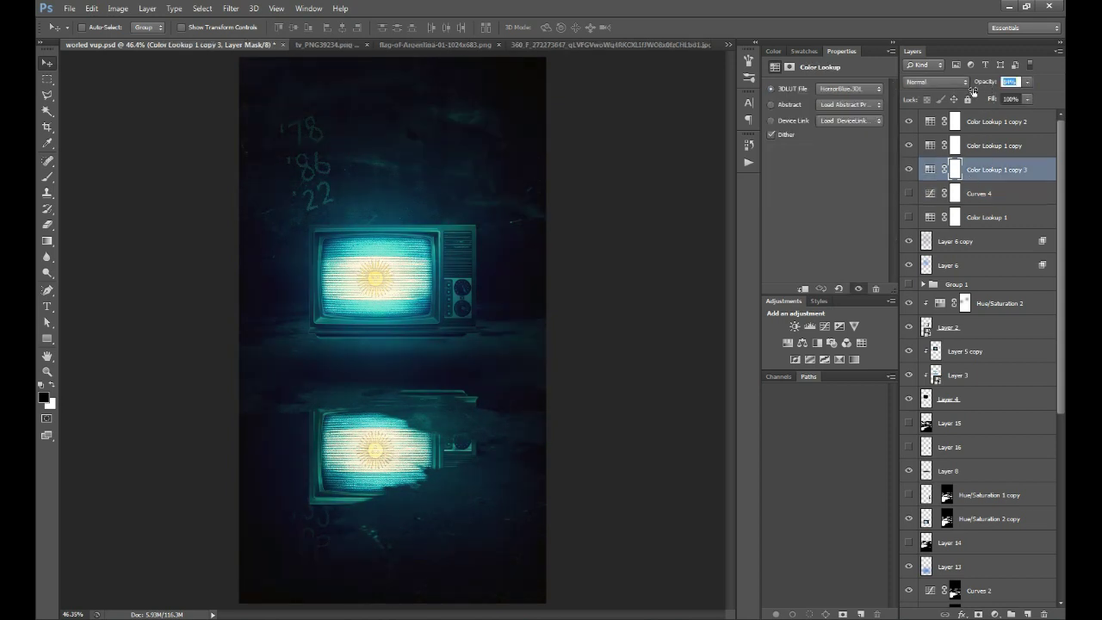
{"action": "key", "text": "alt+bracketright"}
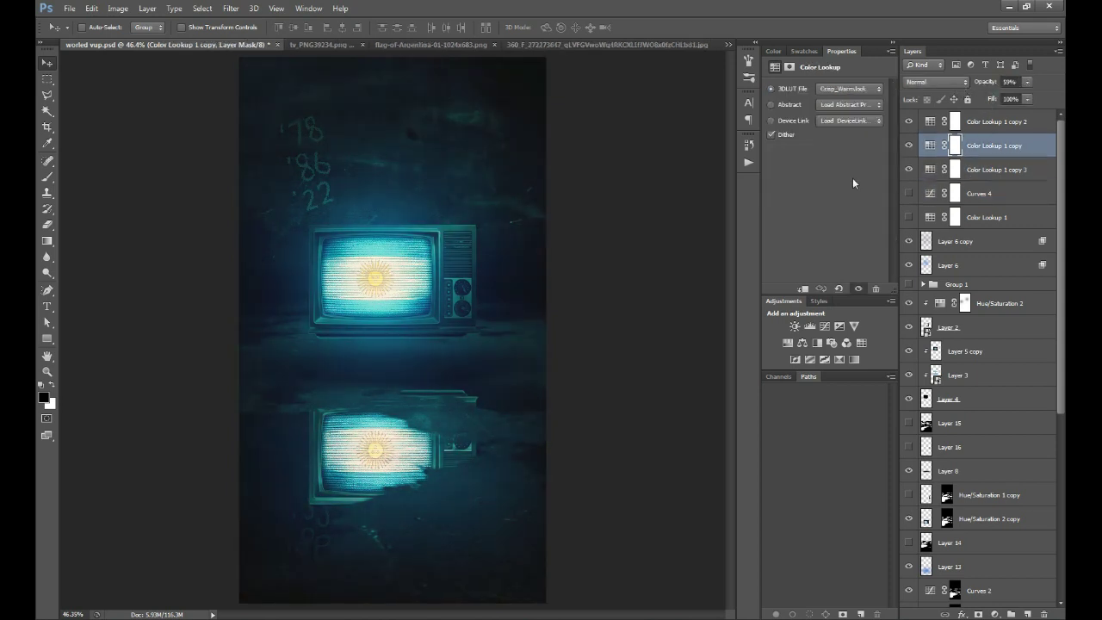
{"action": "key", "text": "alt+bracketright"}
{"action": "key", "text": "z"}
{"action": "left_click", "coordinate": [379, 284]}
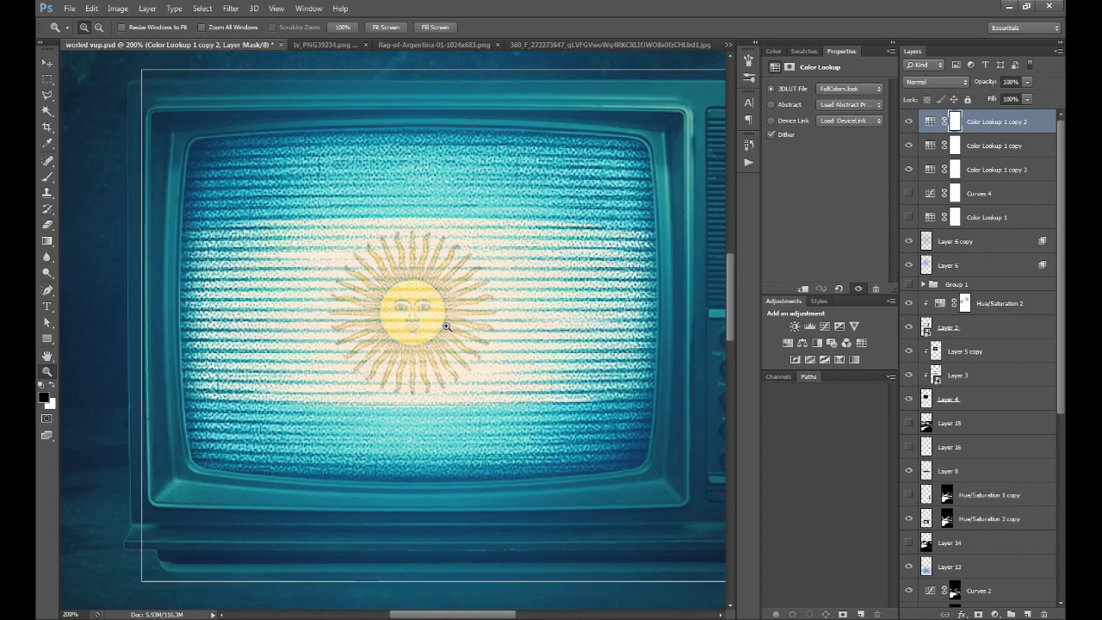
{"action": "left_click", "coordinate": [446, 326], "text": "alt"}
{"action": "left_click", "coordinate": [435, 302], "text": "alt"}
{"action": "left_click", "coordinate": [925, 327]}
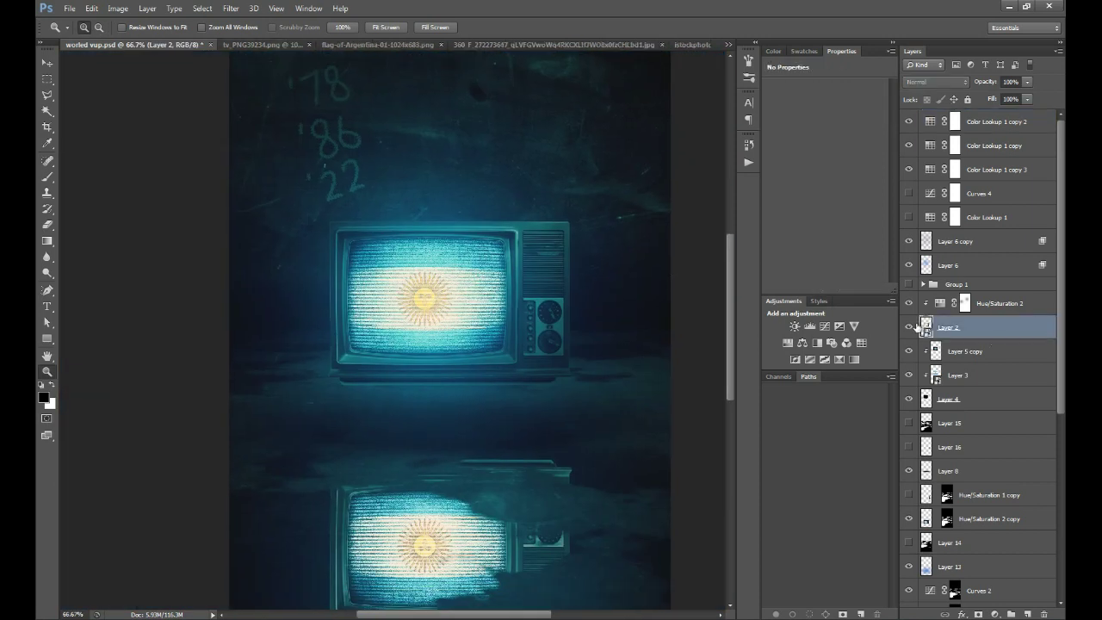
- Rotate the TV layers (Hue/Saturation 2 down to Layer 4) clockwise and shift them up
{"action": "left_click", "coordinate": [999, 305]}
{"action": "left_click", "coordinate": [990, 392], "text": "shift"}
{"action": "key", "text": "v"}
{"action": "key", "text": "ctrl+t"}
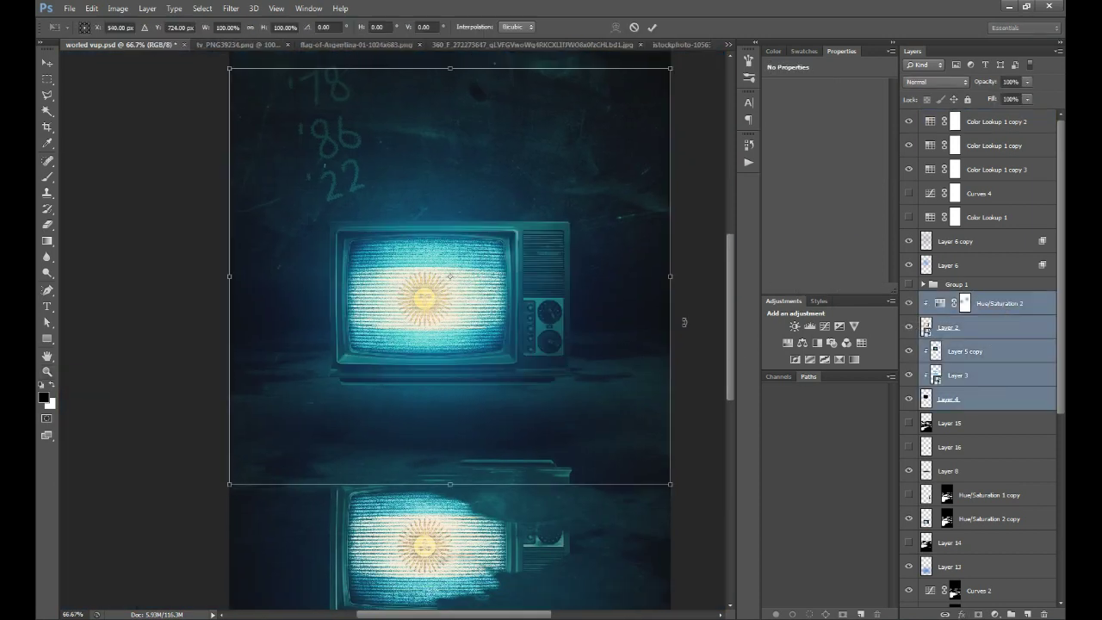
{"action": "left_click_drag", "start_coordinate": [689, 258], "coordinate": [695, 364]}
{"action": "key", "text": "Return"}
{"action": "left_click_drag", "start_coordinate": [563, 347], "coordinate": [568, 308]}
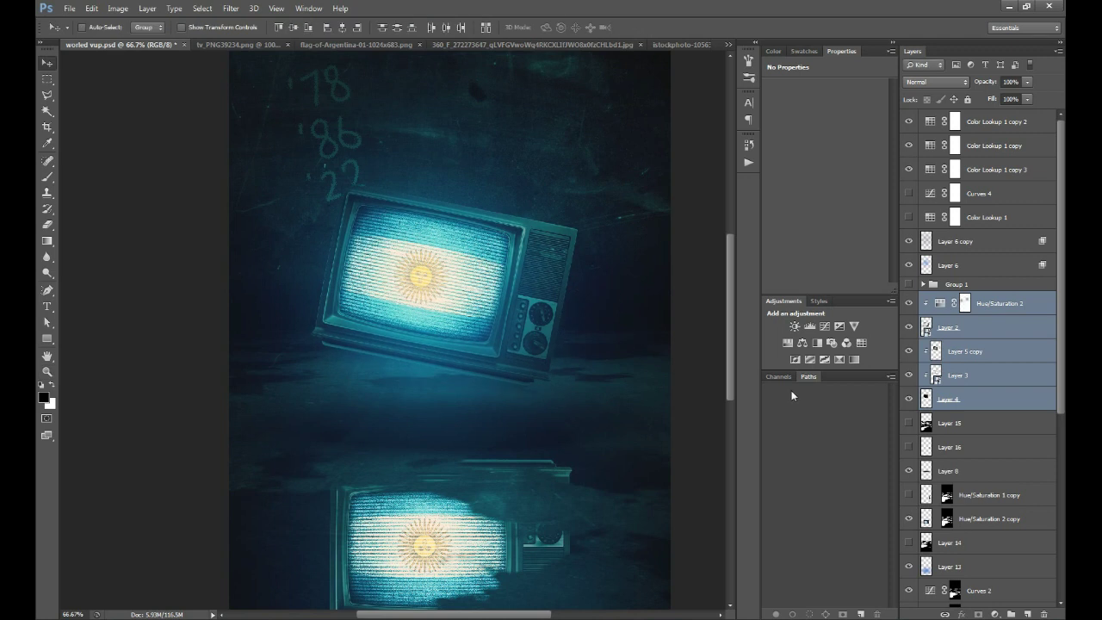
- Skew Layer 8's puddle surface so its right edge rises
{"action": "left_click", "coordinate": [982, 472]}
{"action": "key", "text": "ctrl+t"}
{"action": "left_click_drag", "start_coordinate": [672, 423], "coordinate": [673, 405]}
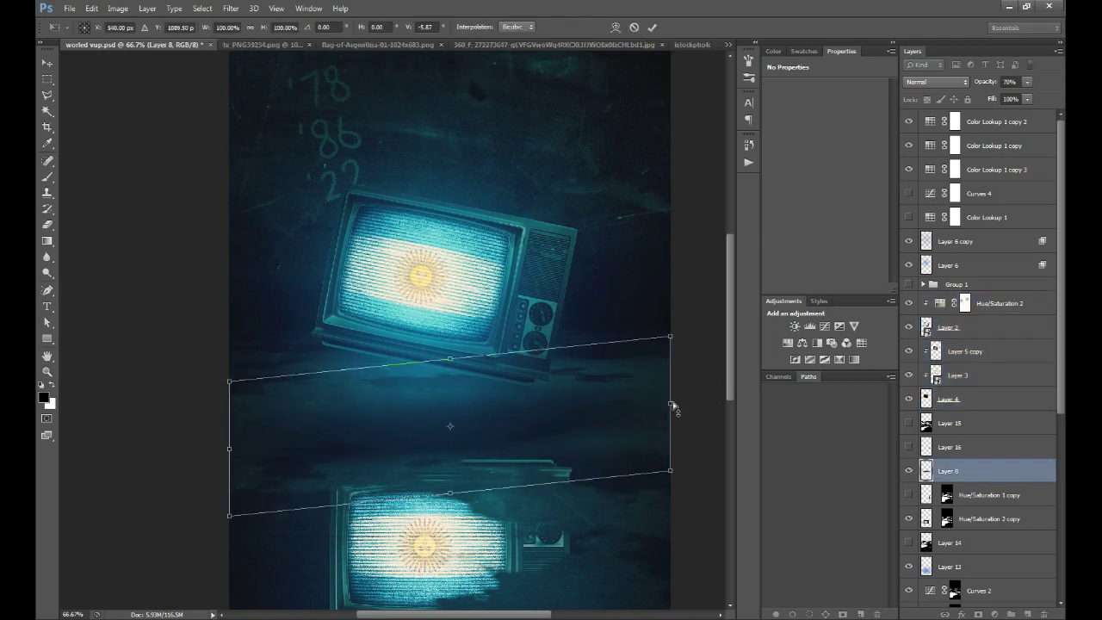
{"action": "key", "text": "Return"}
{"action": "scroll", "coordinate": [953, 429], "scroll_direction": "down", "scroll_amount": 3}
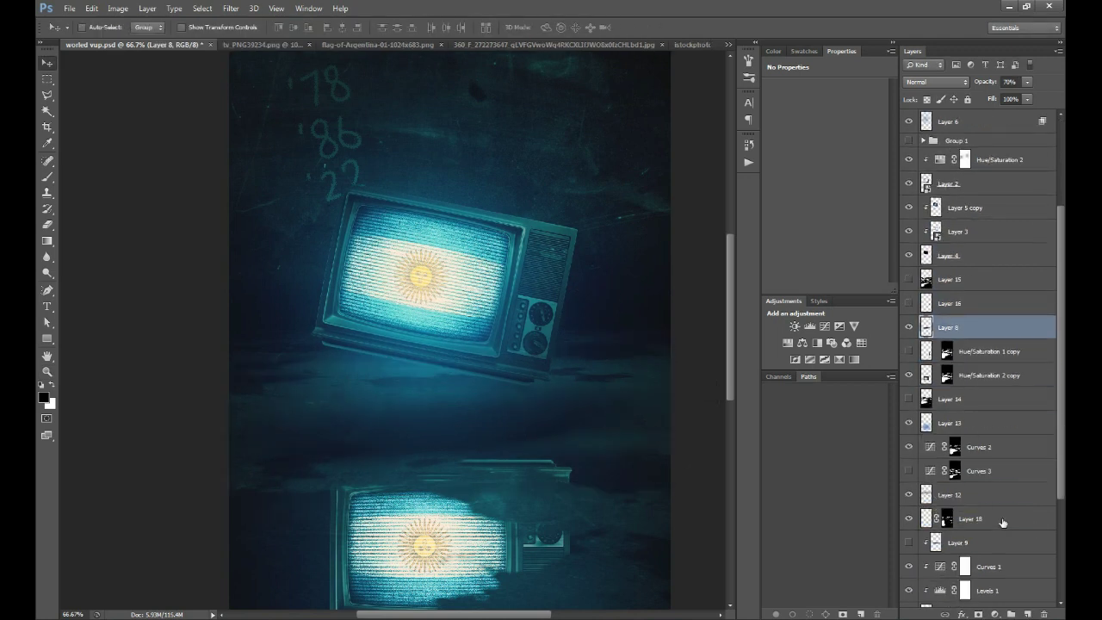
- Rotate the Hue/Saturation 2 copy reflection to match the tilted TV
{"action": "left_click", "coordinate": [917, 377]}
{"action": "key", "text": "ctrl+t"}
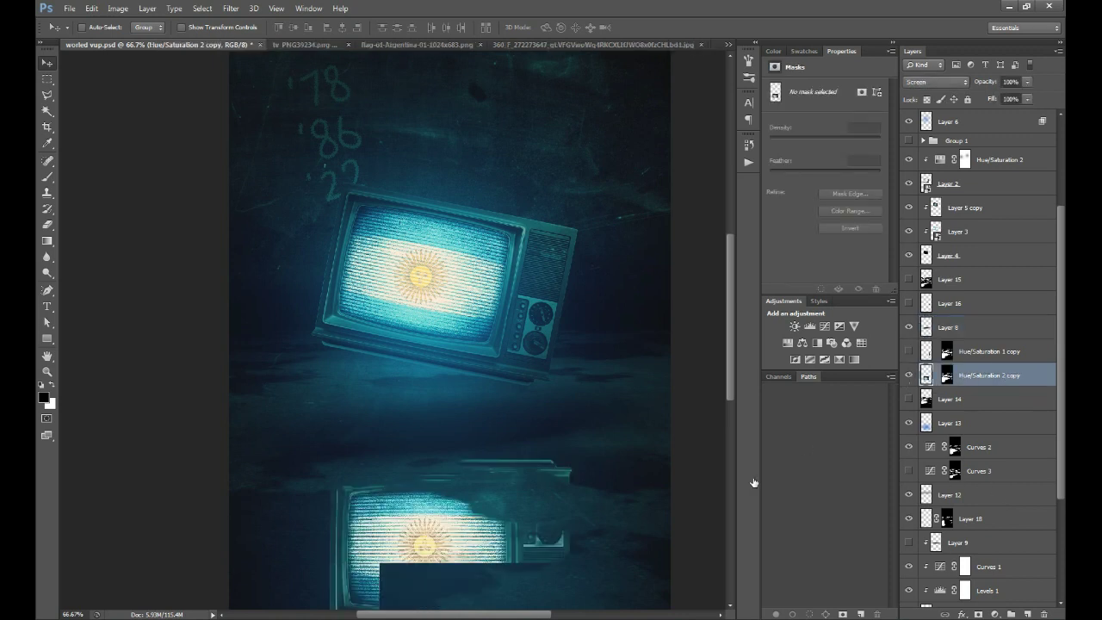
{"action": "left_click_drag", "start_coordinate": [718, 509], "coordinate": [715, 484]}
{"action": "key", "text": "Return"}
{"action": "key", "text": "z"}
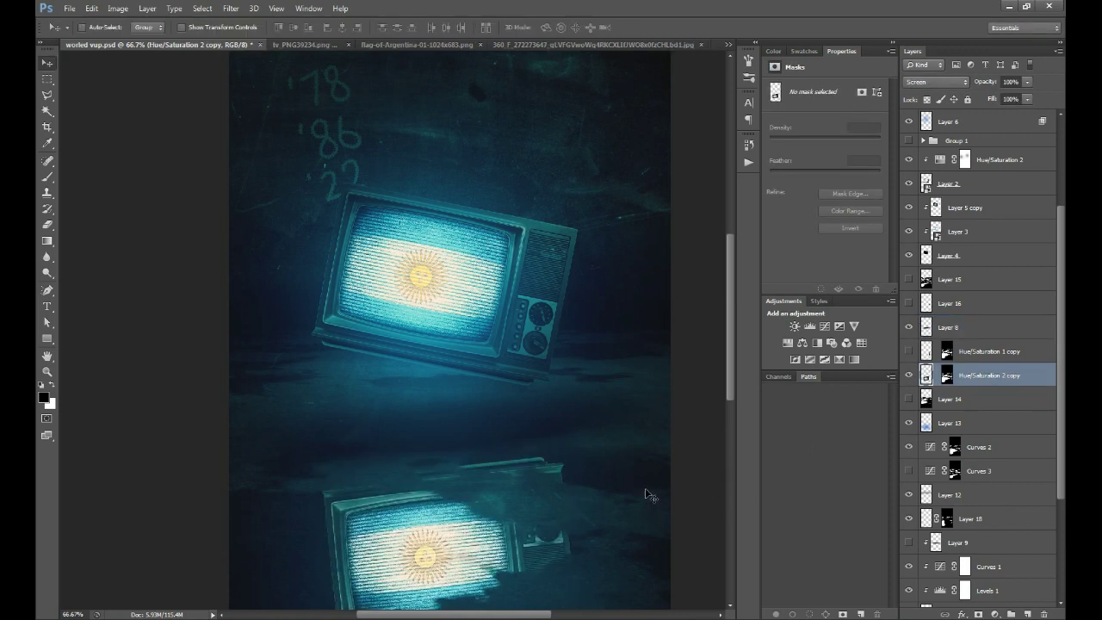
{"action": "left_click", "coordinate": [649, 491], "text": "alt"}
- Darken the reflection with a lowered Curves adjustment
{"action": "key", "text": "ctrl+m"}
{"action": "left_click_drag", "start_coordinate": [435, 172], "coordinate": [448, 196]}
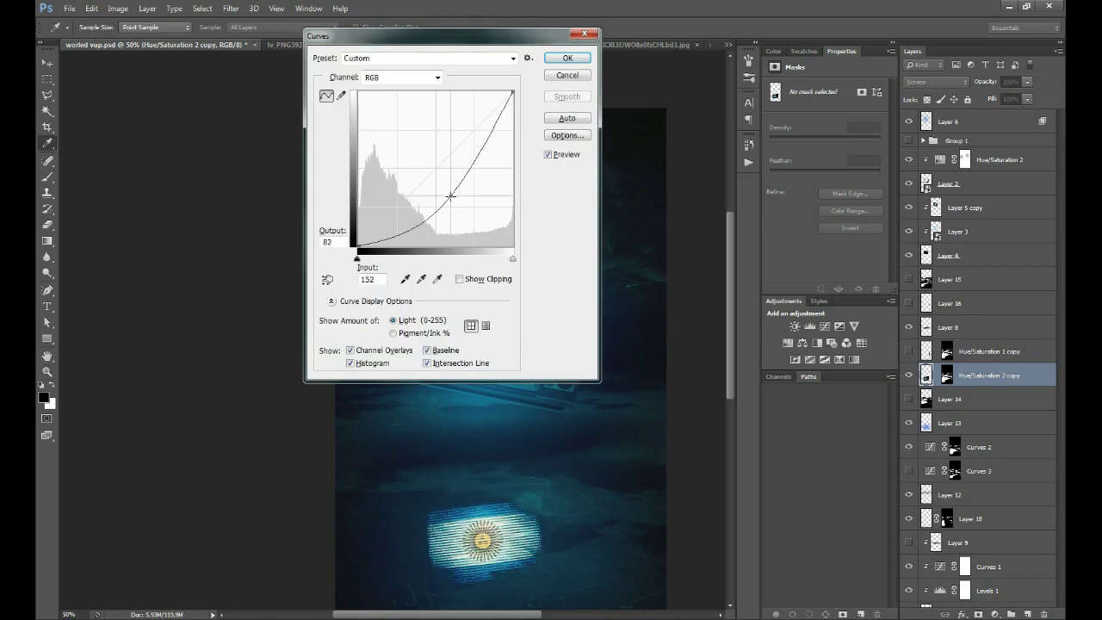
{"action": "key", "text": "Return"}
{"action": "left_click", "coordinate": [445, 202], "text": "alt"}
{"action": "left_click", "coordinate": [405, 248]}
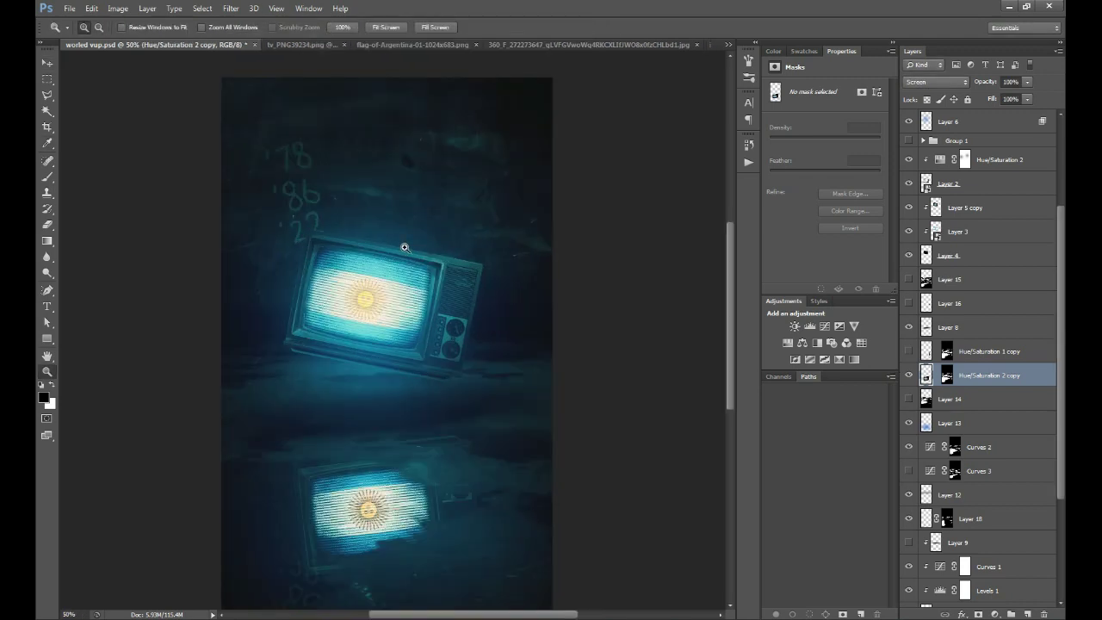
- Rotate the Layer 8 shadow about 4.5° and move it down about 1 cm
{"action": "left_click", "coordinate": [981, 327]}
{"action": "key", "text": "ctrl+t"}
{"action": "left_click_drag", "start_coordinate": [615, 372], "coordinate": [616, 382]}
{"action": "key", "text": "Return"}
{"action": "left_click_drag", "start_coordinate": [492, 385], "coordinate": [492, 398]}
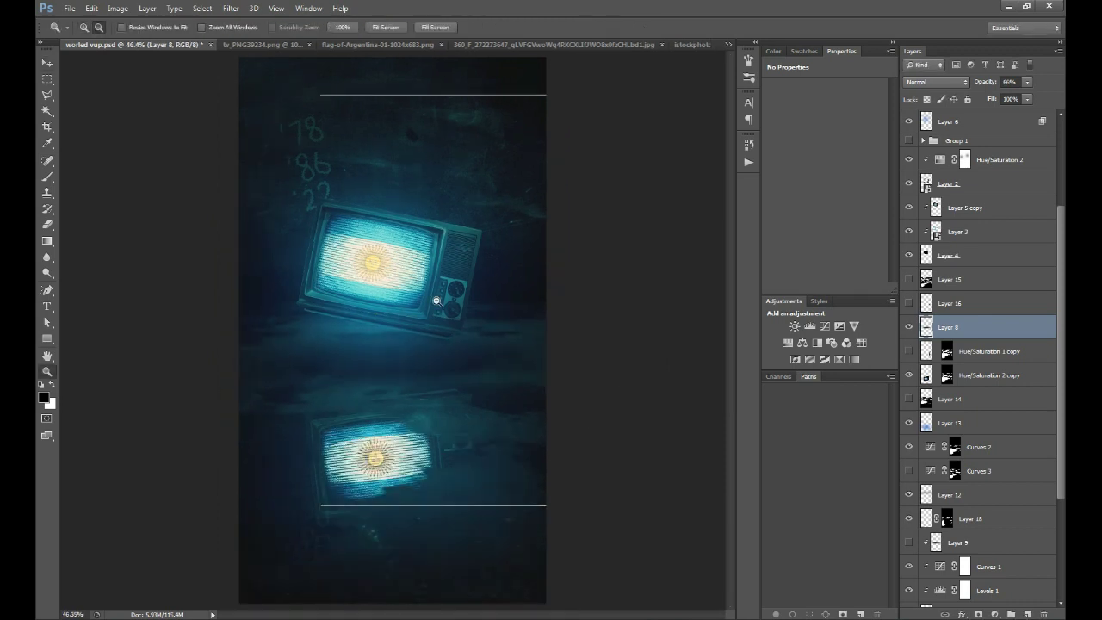
{"action": "key", "text": "z"}
{"action": "scroll", "coordinate": [1004, 380], "scroll_direction": "down", "scroll_amount": 3}
{"action": "left_click", "coordinate": [1011, 385]}
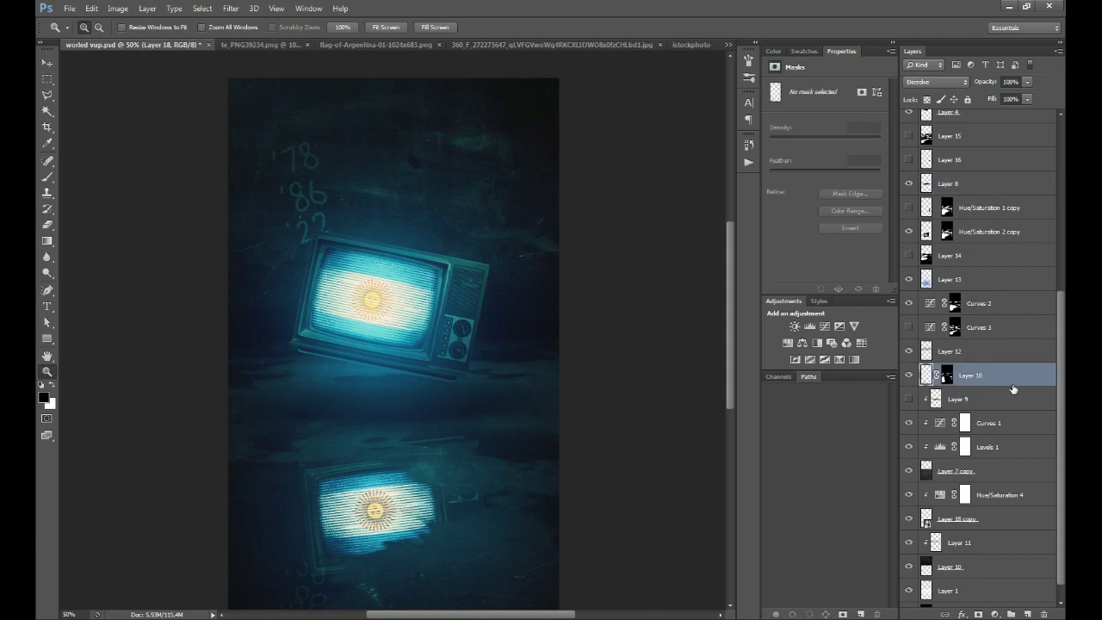
- Add a brightening Curves above Layer 18 with an inverted mask revealed by a white ellipse
{"action": "left_click", "coordinate": [825, 325]}
{"action": "left_click_drag", "start_coordinate": [811, 184], "coordinate": [810, 151]}
{"action": "key", "text": "ctrl+i"}
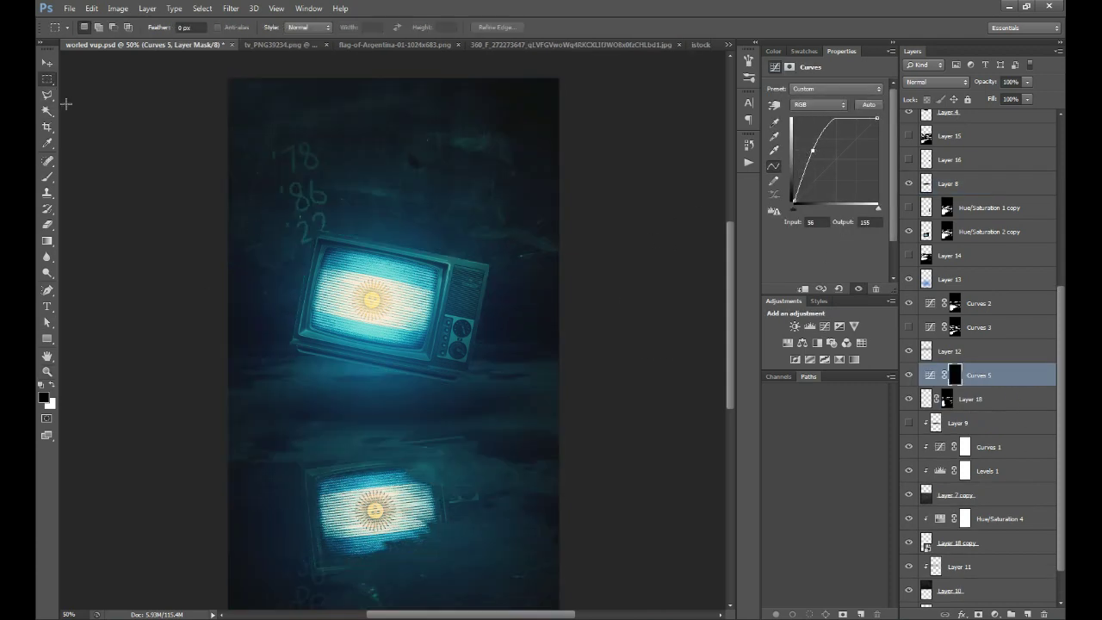
{"action": "left_click_drag", "start_coordinate": [47, 78], "coordinate": [86, 89]}
{"action": "left_click_drag", "start_coordinate": [272, 79], "coordinate": [503, 451]}
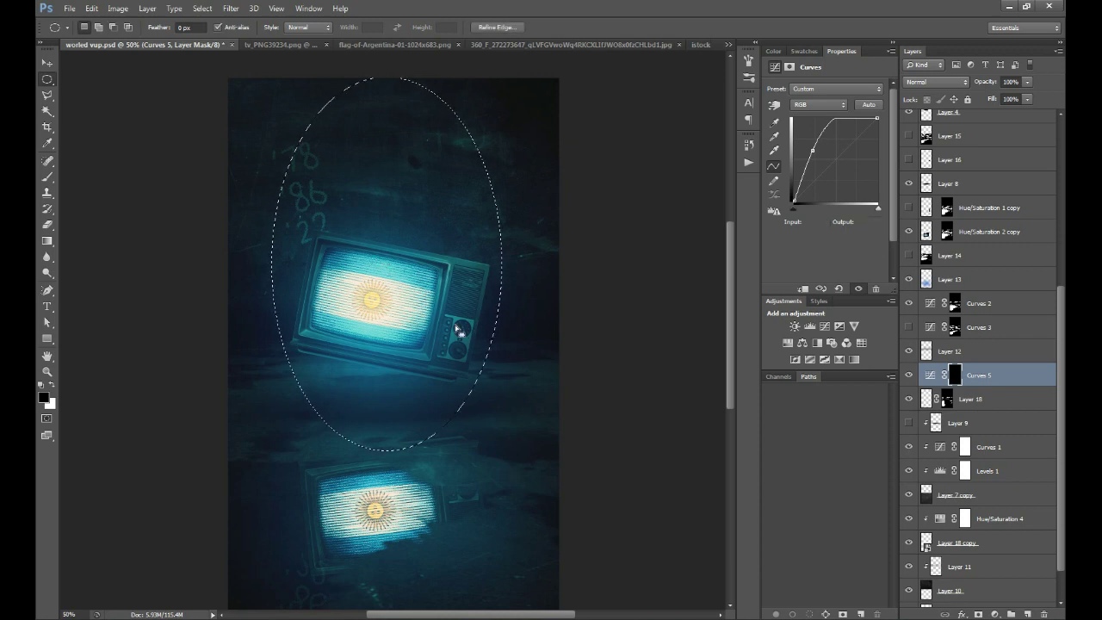
{"action": "key", "text": "b"}
{"action": "key", "text": "ctrl+minus"}
{"action": "left_click_drag", "start_coordinate": [344, 112], "coordinate": [396, 258]}
{"action": "key", "text": "ctrl+d"}
- Reshape the glow mask in perspective, wide bottom and narrow top, then move it up and enlarge it
{"action": "key", "text": "ctrl+t"}
{"action": "left_click_drag", "start_coordinate": [466, 382], "coordinate": [485, 382]}
{"action": "left_click_drag", "start_coordinate": [466, 135], "coordinate": [430, 134]}
{"action": "mouse_move", "coordinate": [485, 382]}
{"action": "left_mouse_down"}
{"action": "mouse_move", "coordinate": [580, 382]}
{"action": "mouse_move", "coordinate": [536, 382]}
{"action": "left_mouse_up"}
{"action": "key", "text": "Return"}
{"action": "key", "text": "v"}
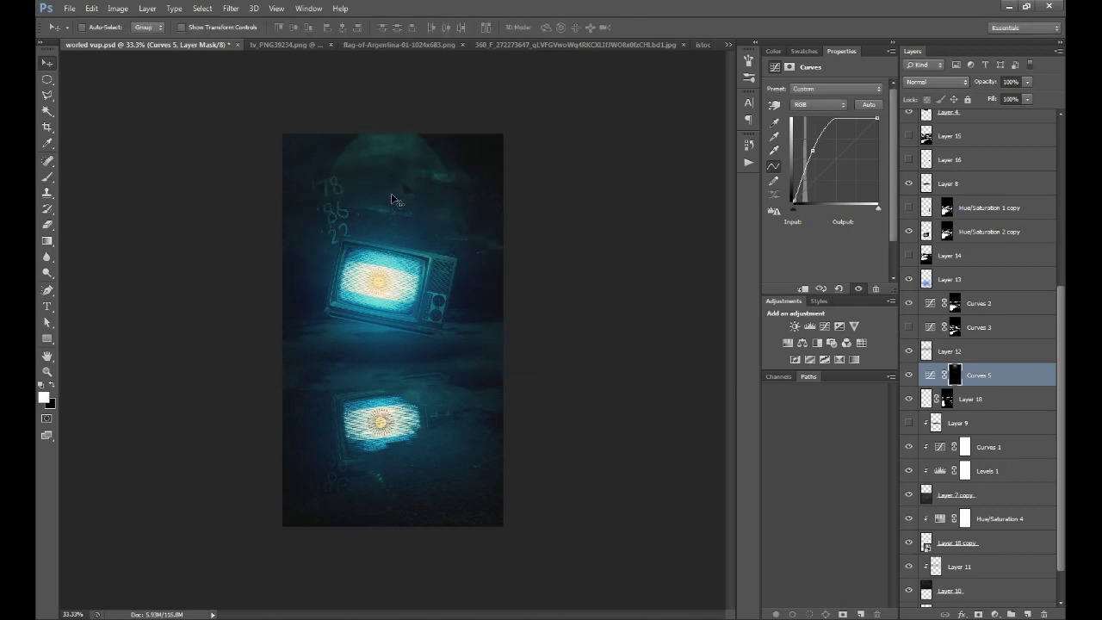
{"action": "left_click_drag", "start_coordinate": [431, 147], "coordinate": [427, 237]}
{"action": "key", "text": "ctrl+minus"}
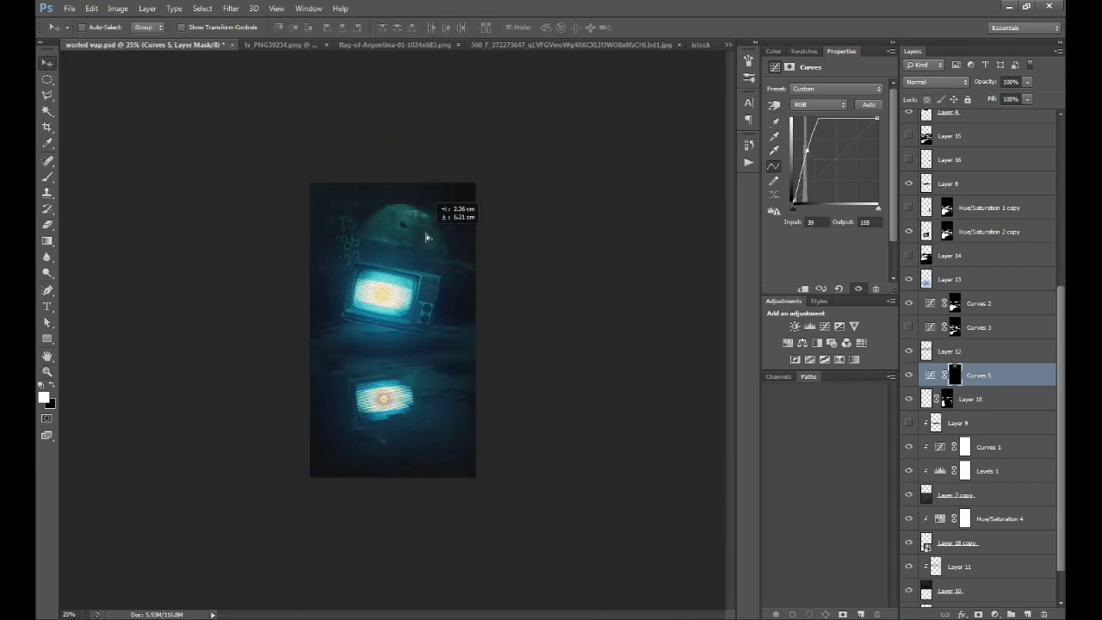
{"action": "key", "text": "ctrl+t"}
{"action": "left_click_drag", "start_coordinate": [467, 184], "coordinate": [492, 170]}
{"action": "key", "text": "Return"}
- Strengthen the glow, move it down about 1.7 cm, rotate it slightly and darken its top
{"action": "key", "text": "z"}
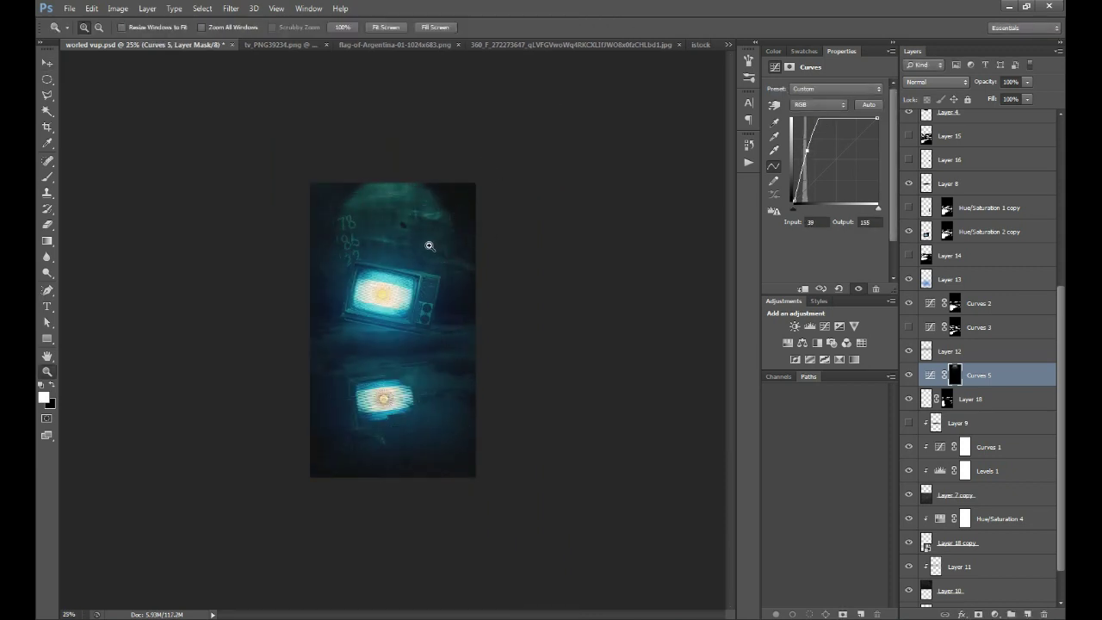
{"action": "left_click", "coordinate": [429, 246]}
{"action": "key", "text": "v"}
{"action": "left_click_drag", "start_coordinate": [806, 151], "coordinate": [802, 150]}
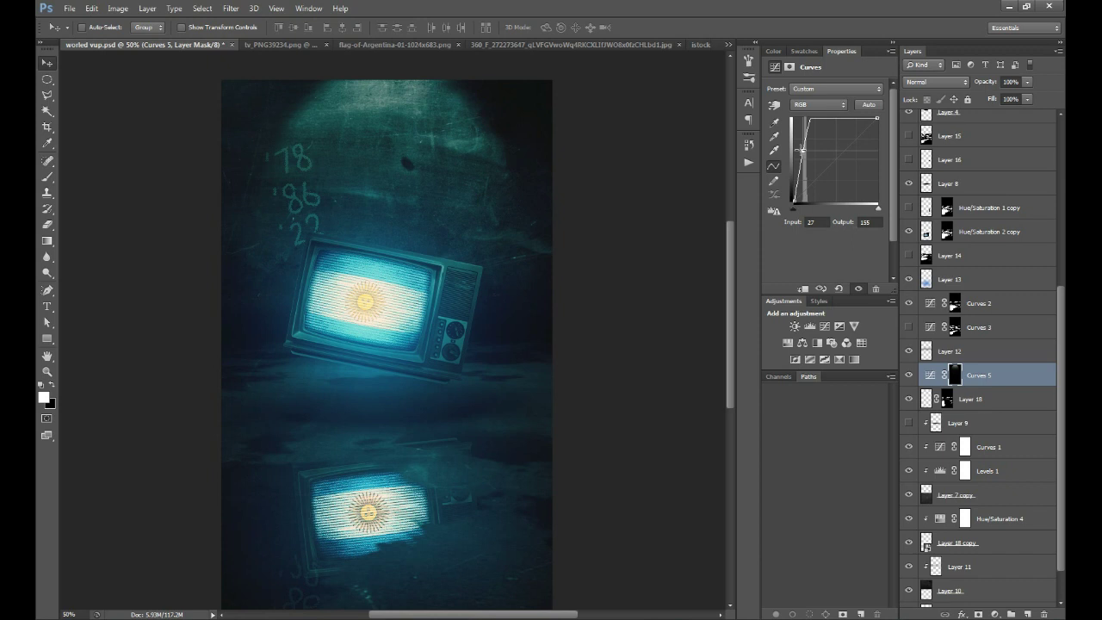
{"action": "left_click_drag", "start_coordinate": [473, 172], "coordinate": [463, 237]}
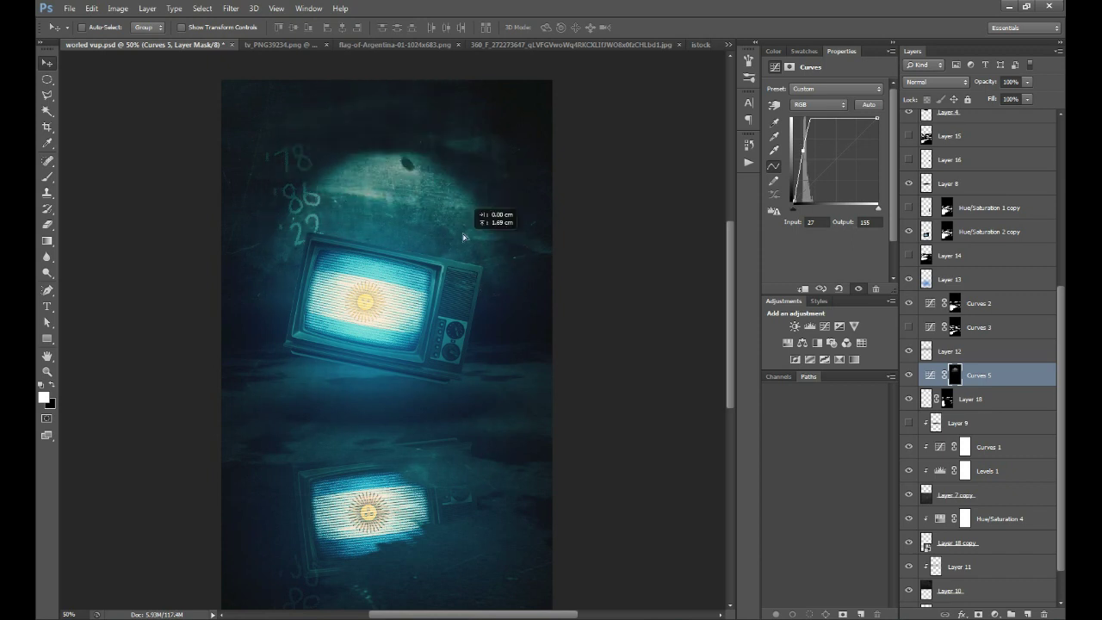
{"action": "key", "text": "ctrl+t"}
{"action": "left_click_drag", "start_coordinate": [568, 361], "coordinate": [603, 258]}
{"action": "key", "text": "Return"}
{"action": "key", "text": "b"}
{"action": "left_click", "coordinate": [296, 128]}
{"action": "key", "text": "v"}
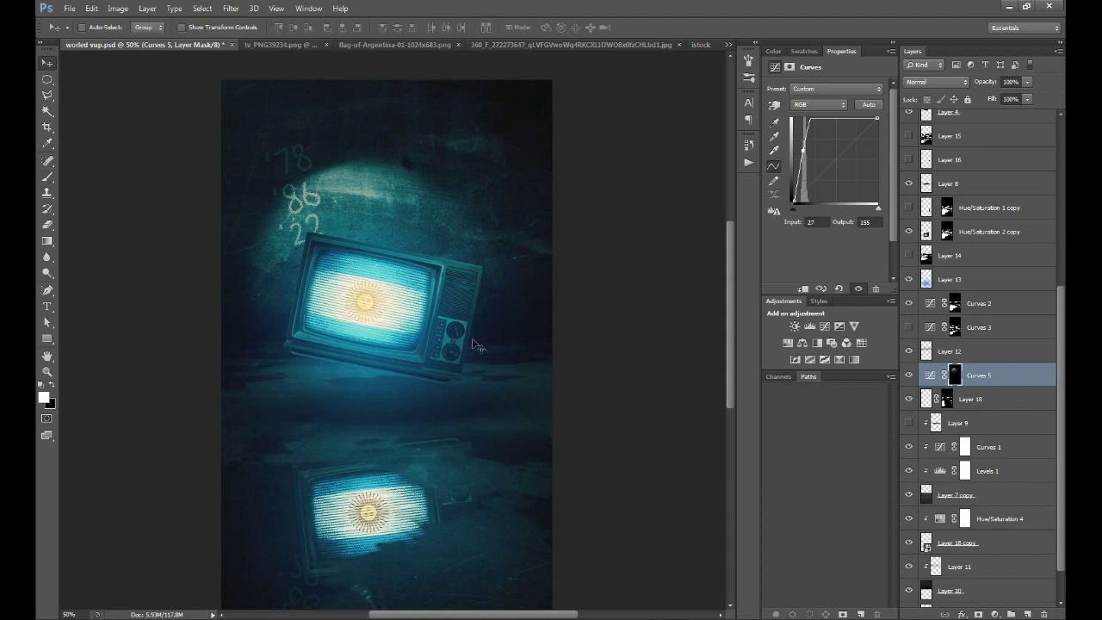
- Add Curves 6 brightening a feathered flat floor ellipse under the TV, blurred into a soft pool
{"action": "left_click", "coordinate": [47, 78]}
{"action": "left_click_drag", "start_coordinate": [334, 374], "coordinate": [622, 379]}
{"action": "key", "text": "Return"}
{"action": "left_click", "coordinate": [825, 326]}
{"action": "left_click_drag", "start_coordinate": [808, 189], "coordinate": [808, 154]}
{"action": "key", "text": "ctrl+f"}
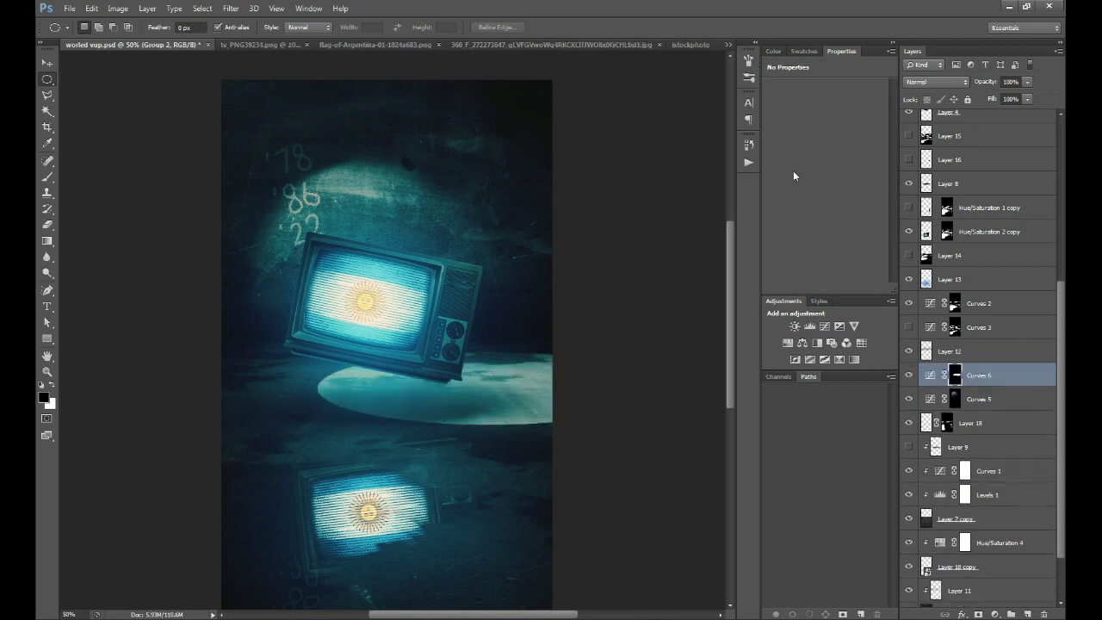
- Fill part of the floor-light mask with black to tone it down, viewing at 66.7%
{"action": "left_click", "coordinate": [954, 375], "text": "ctrl"}
{"action": "key", "text": "ctrl+d"}
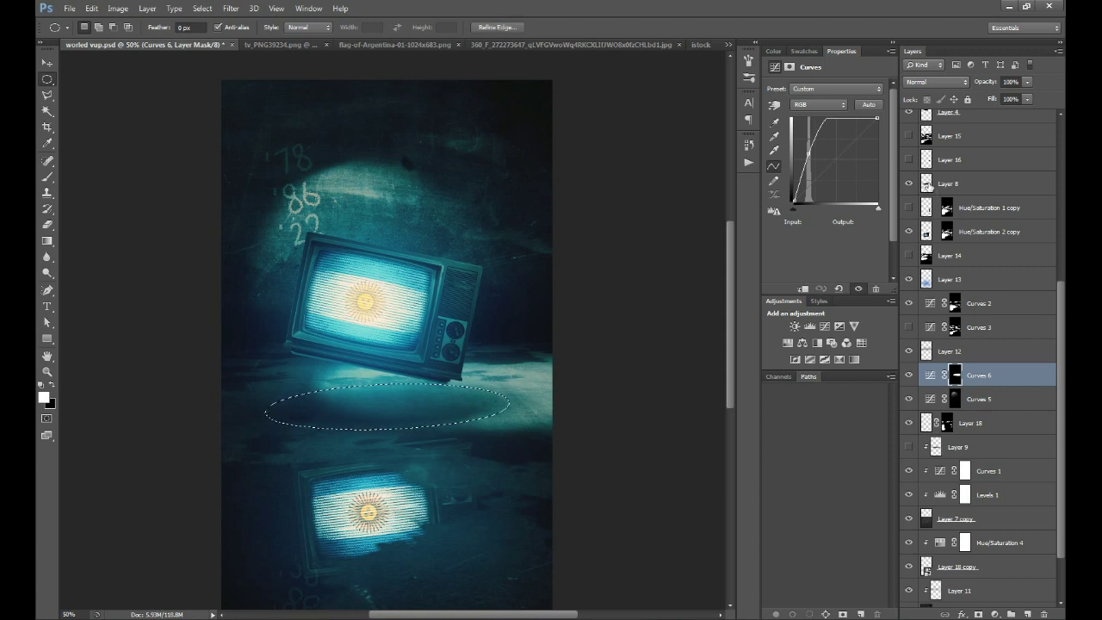
{"action": "key", "text": "x"}
{"action": "key", "text": "alt+BackSpace"}
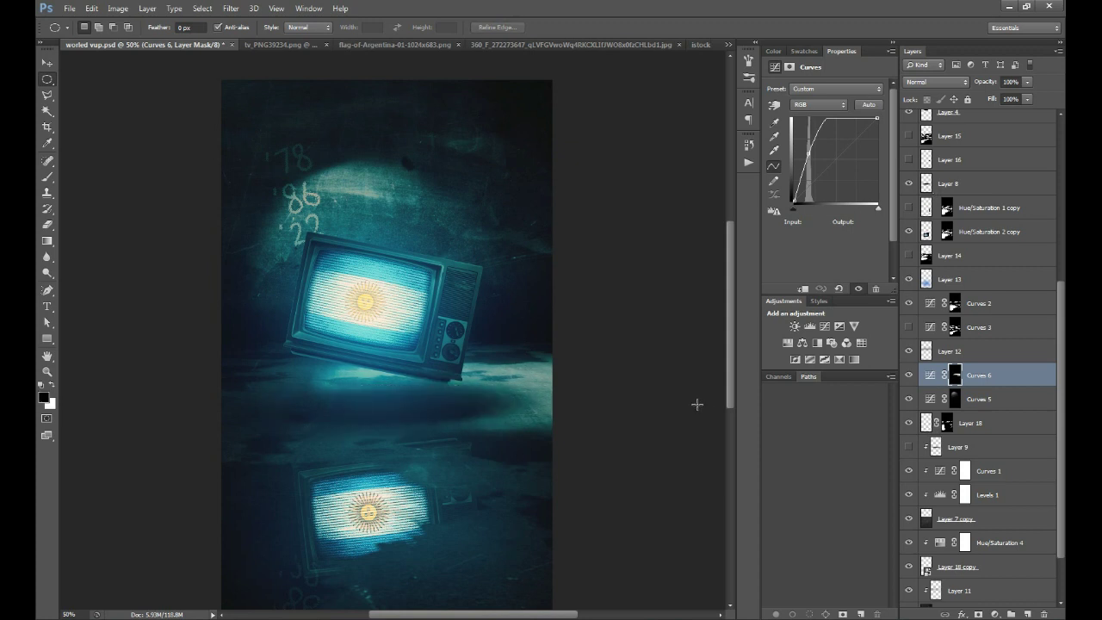
{"action": "key", "text": "z"}
{"action": "left_click", "coordinate": [539, 405]}
{"action": "key", "text": "v"}
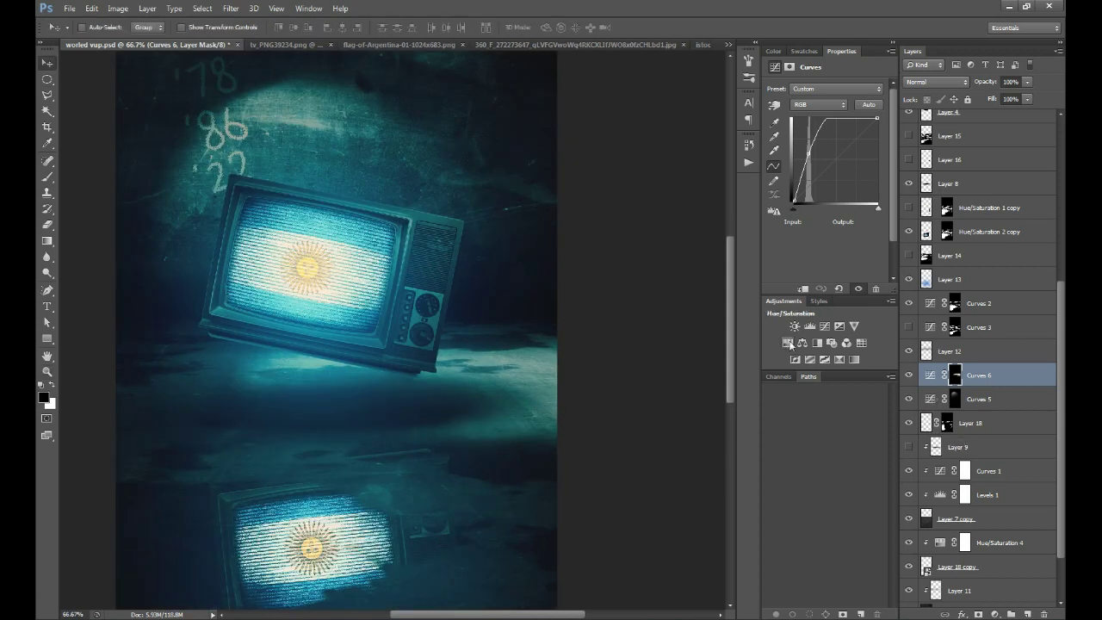
{"action": "left_click", "coordinate": [789, 343]}
- Colorize a Hue/Saturation tint yellow at saturation 64, masked to show only the glow shapes
{"action": "left_click", "coordinate": [826, 200]}
{"action": "left_click_drag", "start_coordinate": [798, 159], "coordinate": [843, 161]}
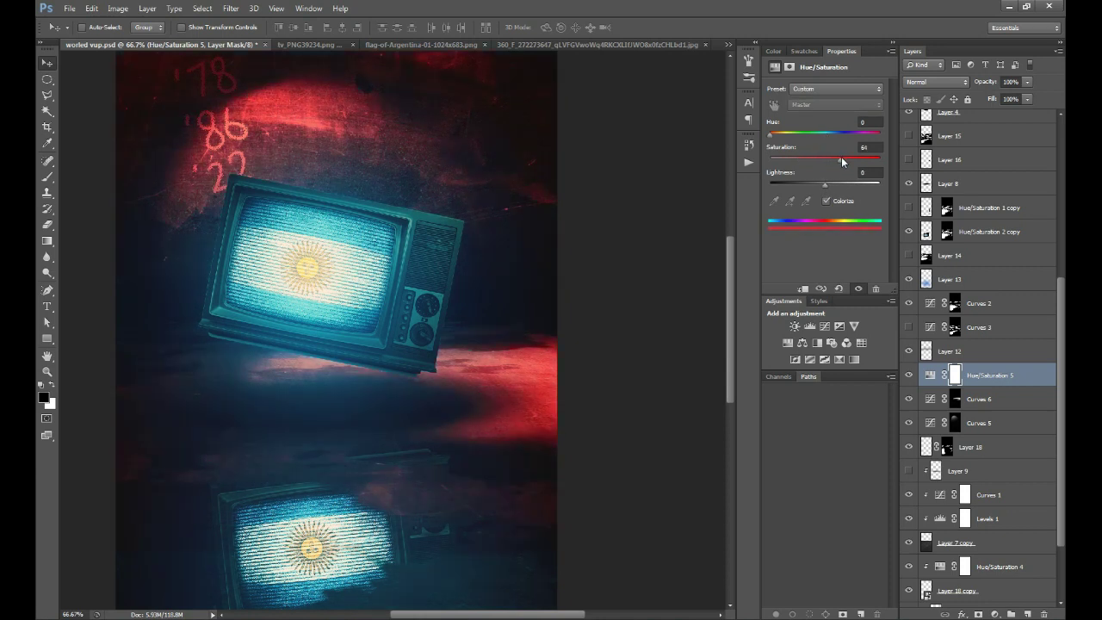
{"action": "left_click_drag", "start_coordinate": [771, 135], "coordinate": [783, 135]}
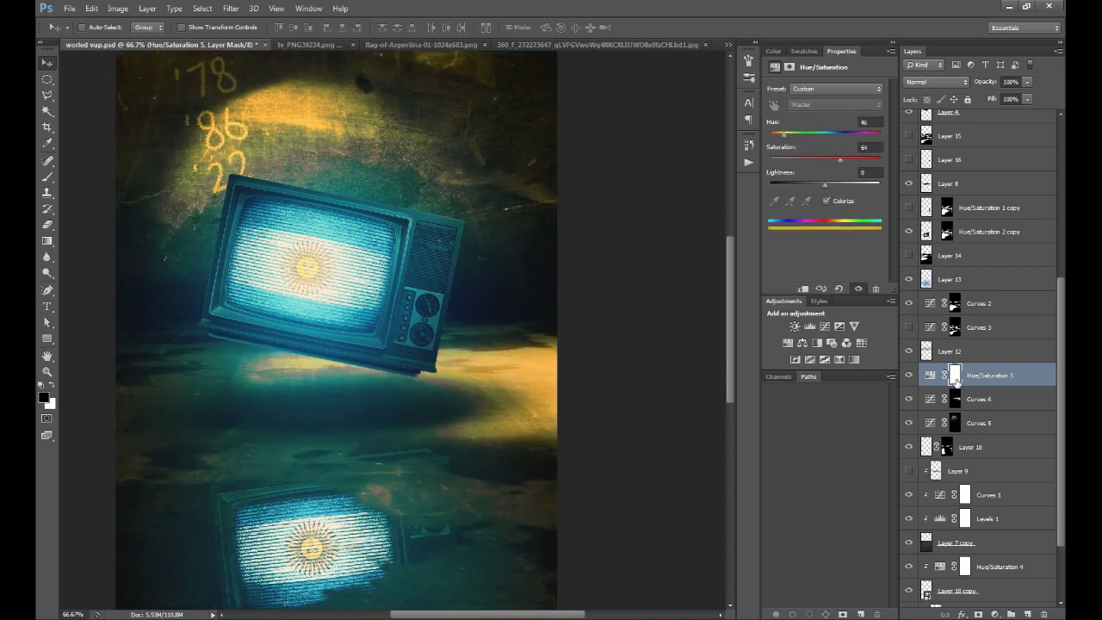
{"action": "key", "text": "ctrl+i"}
{"action": "left_click", "coordinate": [956, 425], "text": "ctrl"}
{"action": "key", "text": "alt+BackSpace"}
{"action": "key", "text": "ctrl+d"}
- Zoom the view to 50% and set up a soft brush with 28% roundness
{"action": "key", "text": "ctrl+minus"}
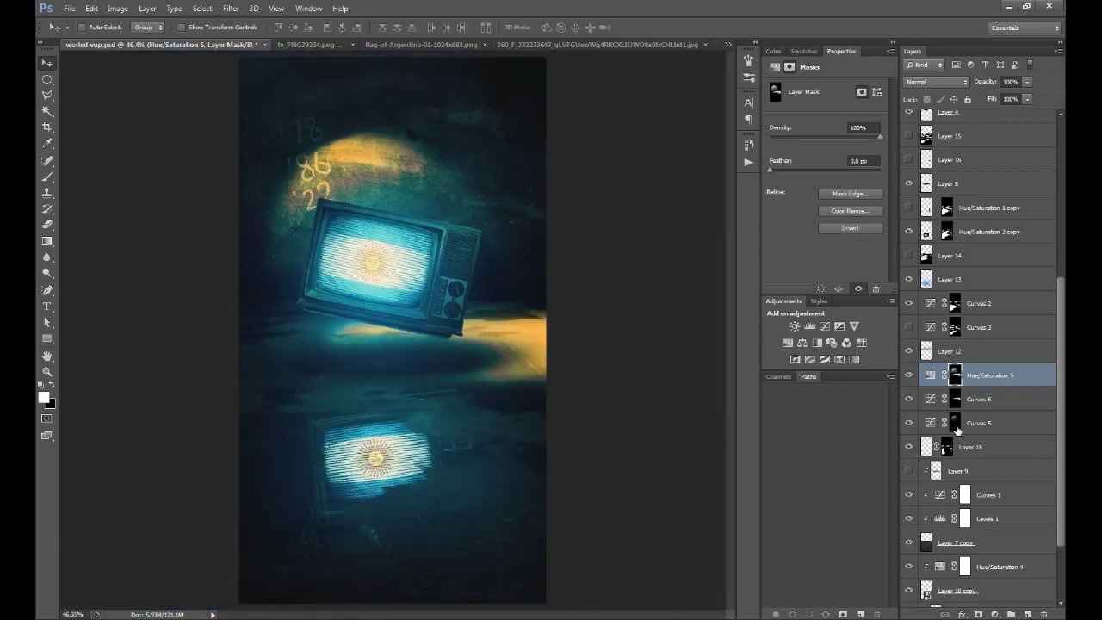
{"action": "key", "text": "z"}
{"action": "left_click", "coordinate": [383, 348]}
{"action": "key", "text": "alt+bracketleft"}
{"action": "key", "text": "b"}
{"action": "right_click", "coordinate": [422, 338]}
{"action": "key", "text": "F5"}
{"action": "left_click_drag", "start_coordinate": [706, 229], "coordinate": [706, 217]}
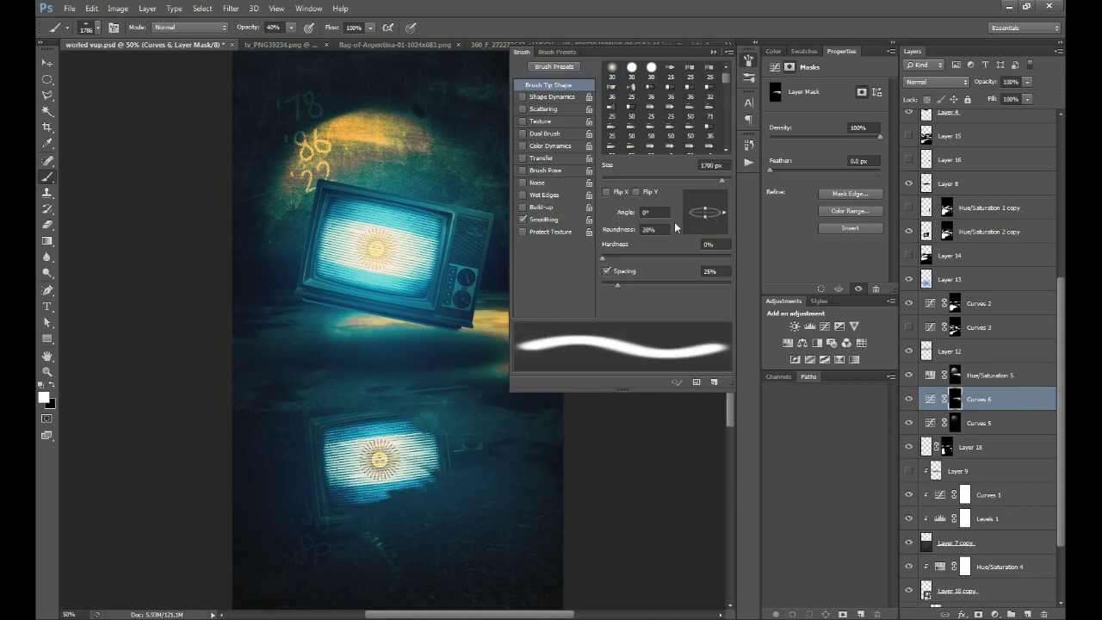
{"action": "left_click", "coordinate": [748, 77]}
- Hide the yellow tint, fill Curves 6's mask black, and brush soft light below the TV at 14% spacing
{"action": "left_click", "coordinate": [908, 375]}
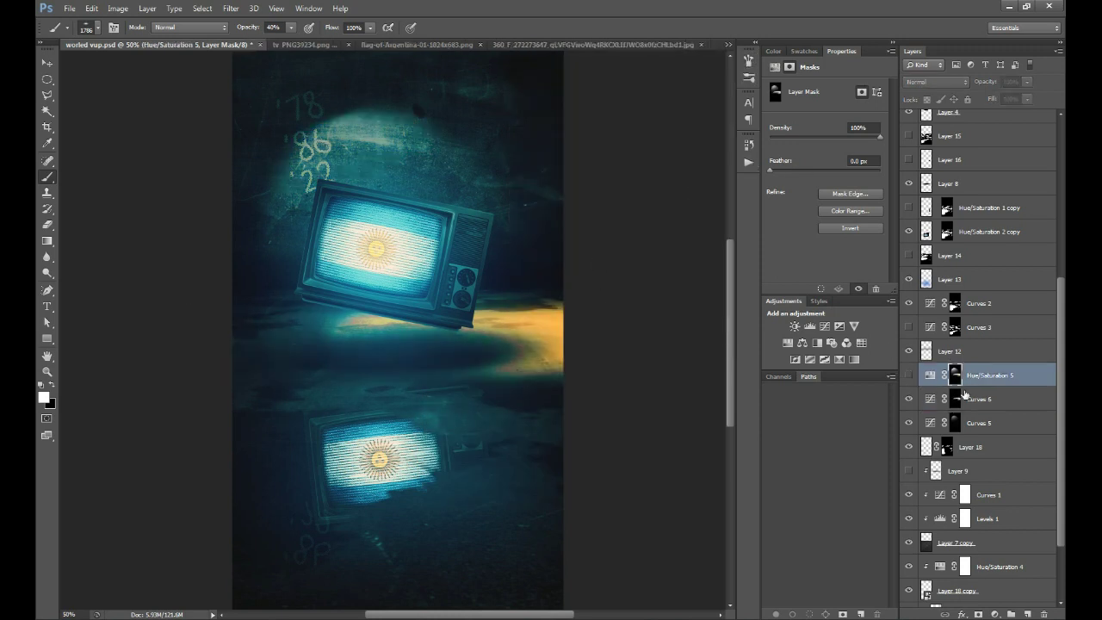
{"action": "key", "text": "alt+BackSpace"}
{"action": "key", "text": "x"}
{"action": "key", "text": "alt+BackSpace"}
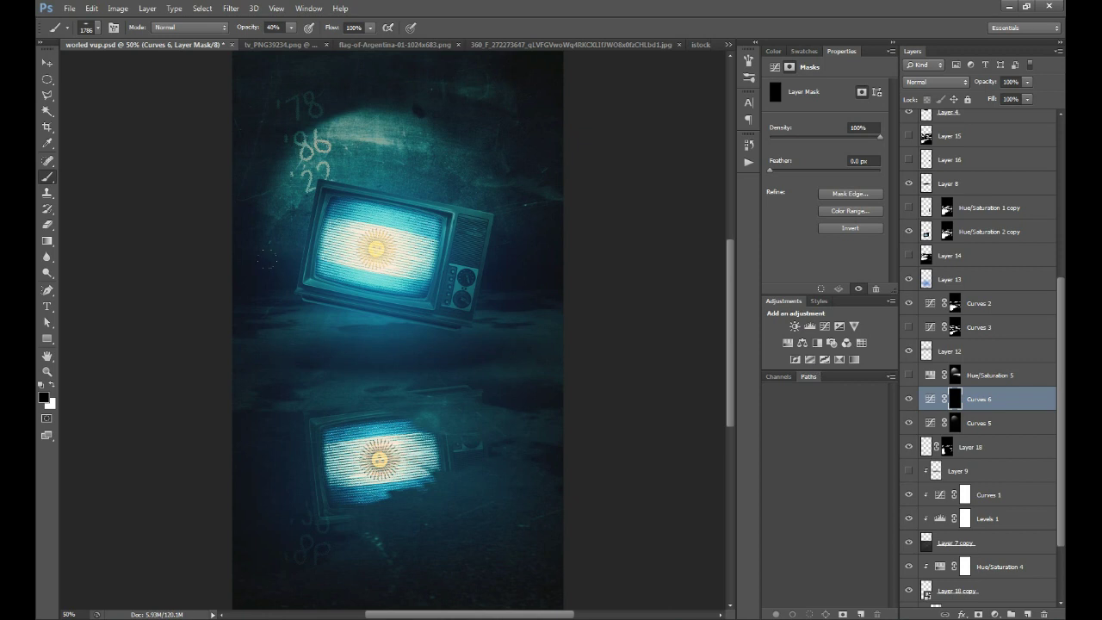
{"action": "key", "text": "x"}
{"action": "right_click", "coordinate": [413, 355]}
{"action": "key", "text": "F5"}
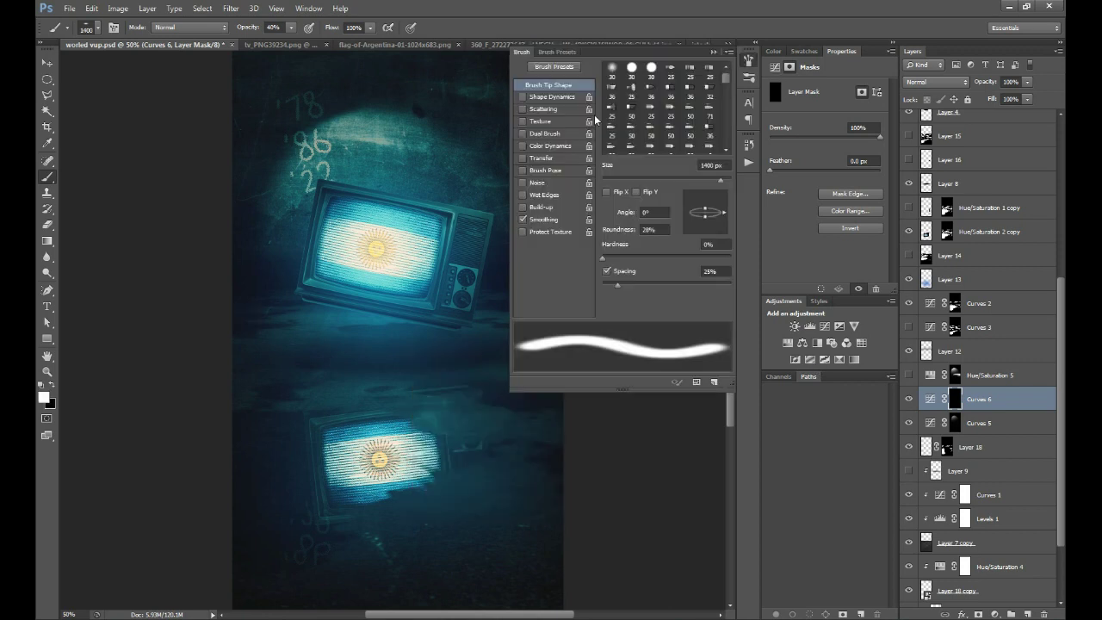
{"action": "left_click_drag", "start_coordinate": [617, 285], "coordinate": [610, 284]}
{"action": "left_click_drag", "start_coordinate": [405, 340], "coordinate": [448, 362]}
{"action": "left_click", "coordinate": [748, 62]}
- Undo that stroke and repaint soft light across the water under the TV with a 900 px brush
{"action": "right_click", "coordinate": [458, 190]}
{"action": "key", "text": "Escape"}
{"action": "key", "text": "ctrl+z"}
{"action": "key", "text": "bracketleft"}
{"action": "left_click_drag", "start_coordinate": [275, 311], "coordinate": [462, 326]}
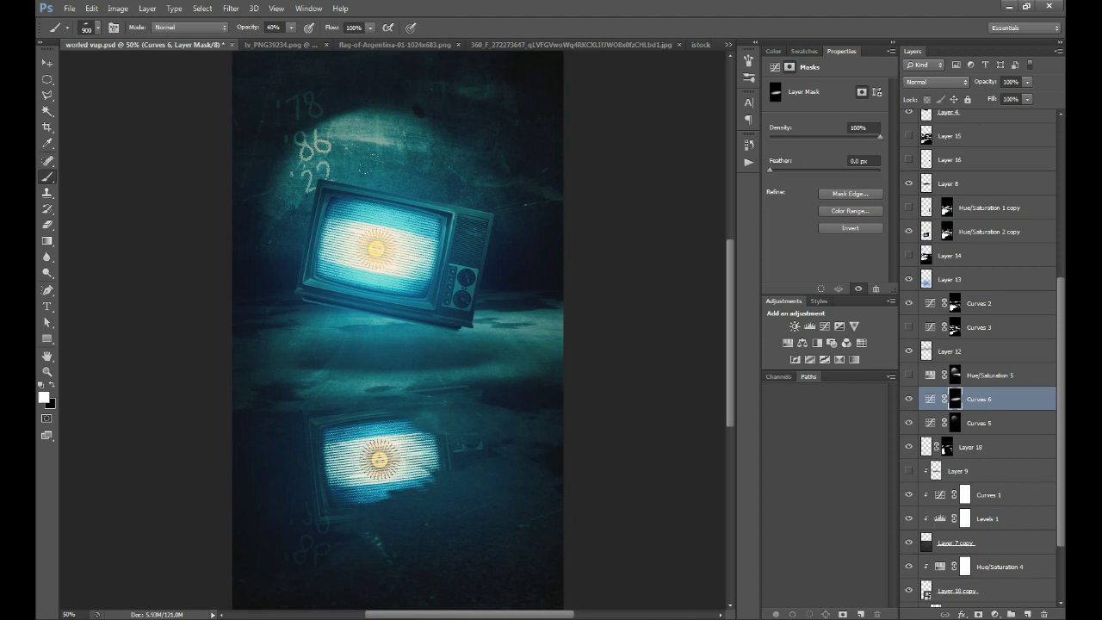
- Step through Curves 5 and Curves 6, clearing selections, then select the TV's shadow Layer 8
{"action": "left_click", "coordinate": [979, 423]}
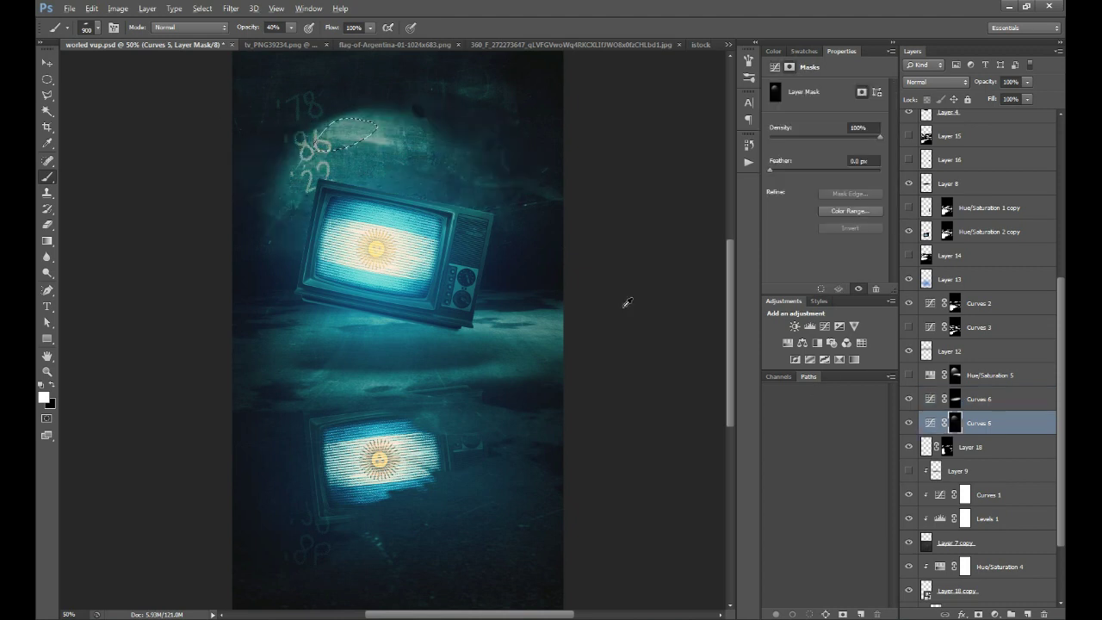
{"action": "right_click", "coordinate": [439, 136]}
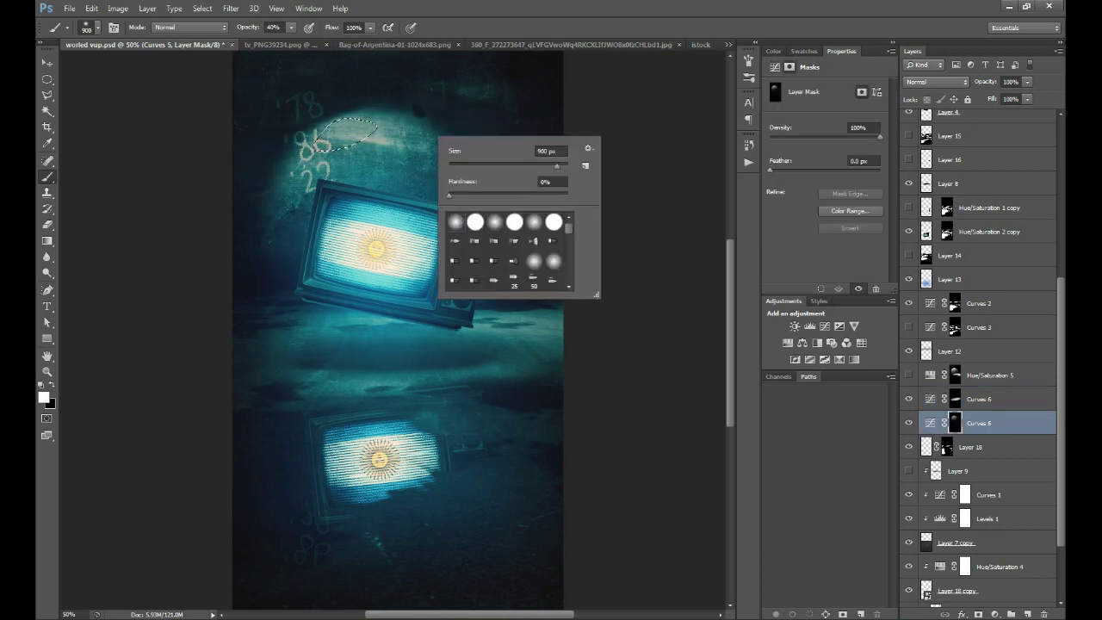
{"action": "key", "text": "Escape"}
{"action": "key", "text": "ctrl+d"}
{"action": "key", "text": "v"}
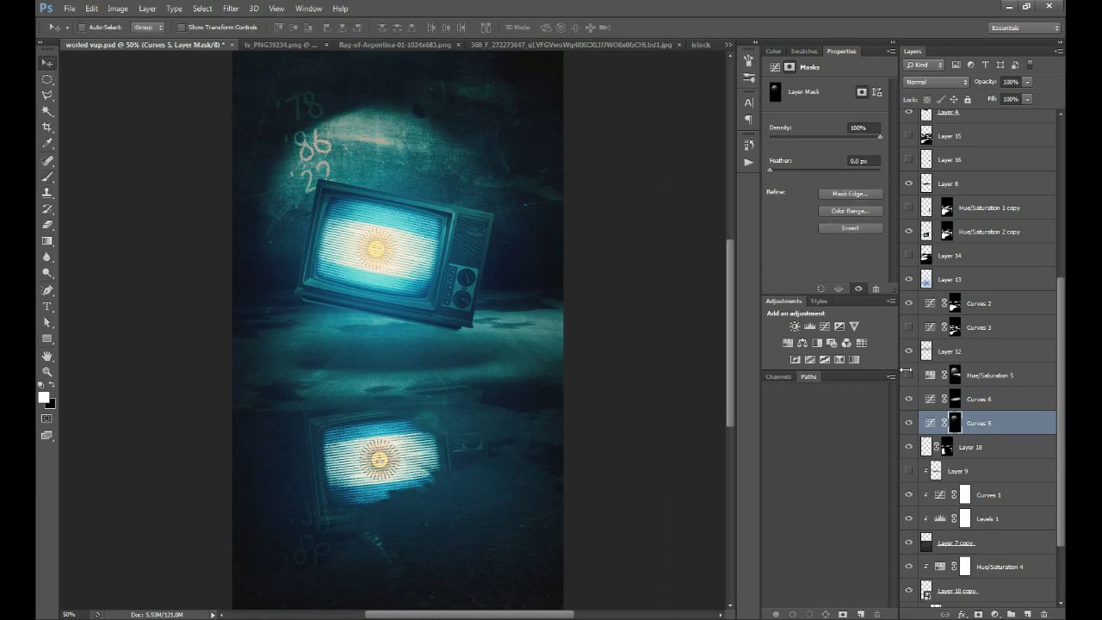
{"action": "left_click", "coordinate": [955, 399], "text": "ctrl"}
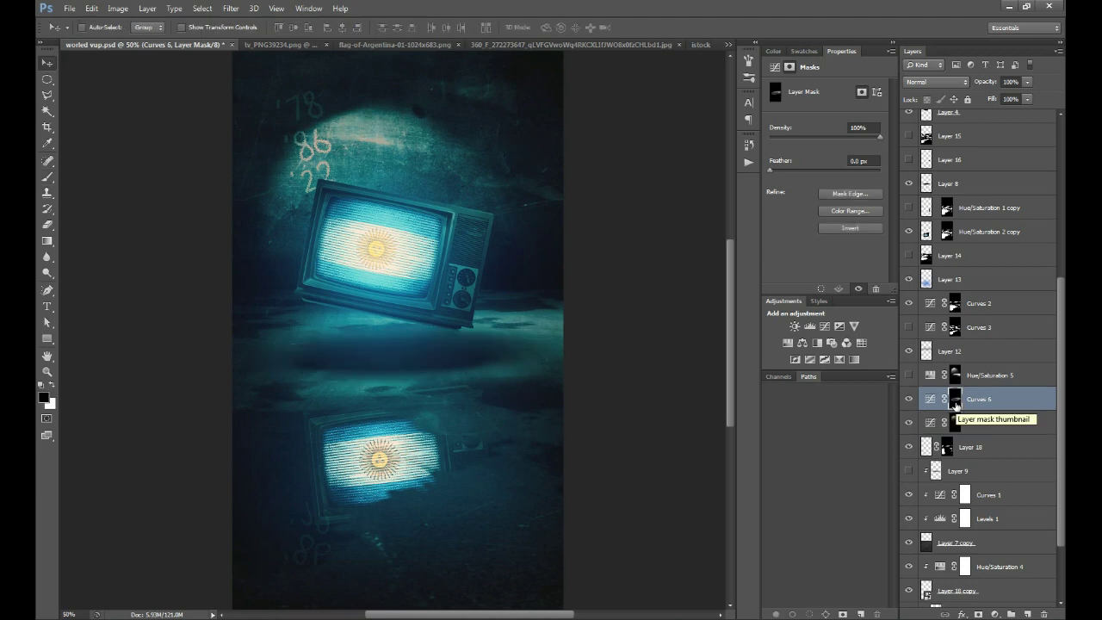
{"action": "key", "text": "ctrl+d"}
{"action": "left_click", "coordinate": [948, 184]}
- Set the TV shadow's opacity, then show Hue/Saturation 5 and give it a yellow label
{"action": "key", "text": "6"}
{"action": "key", "text": "6"}
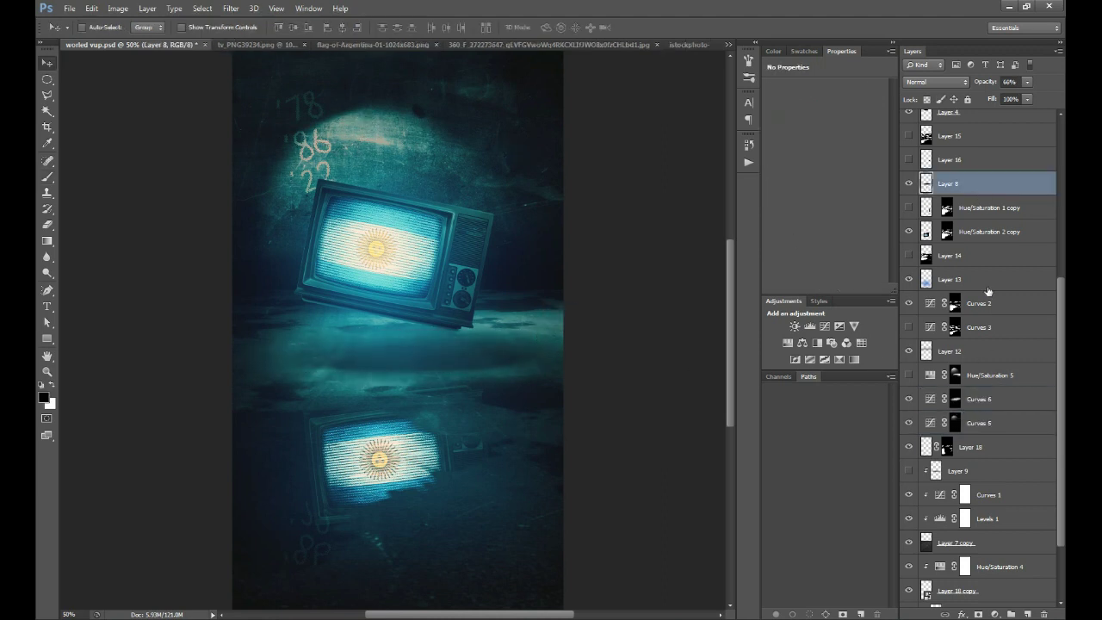
{"action": "key", "text": "8"}
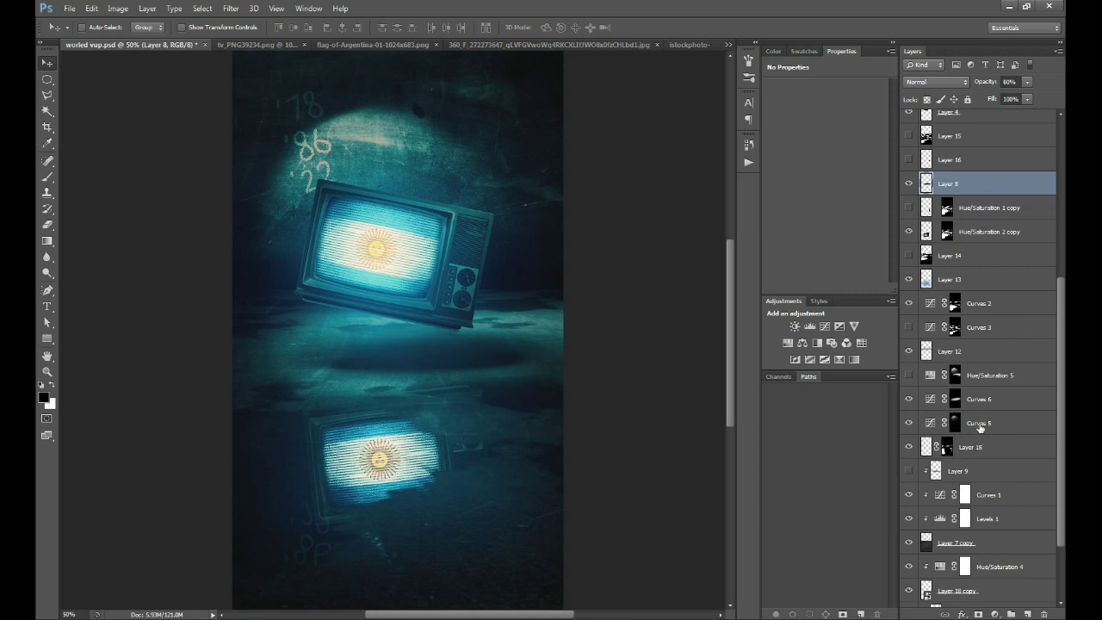
{"action": "scroll", "coordinate": [979, 427], "scroll_direction": "down", "scroll_amount": 2}
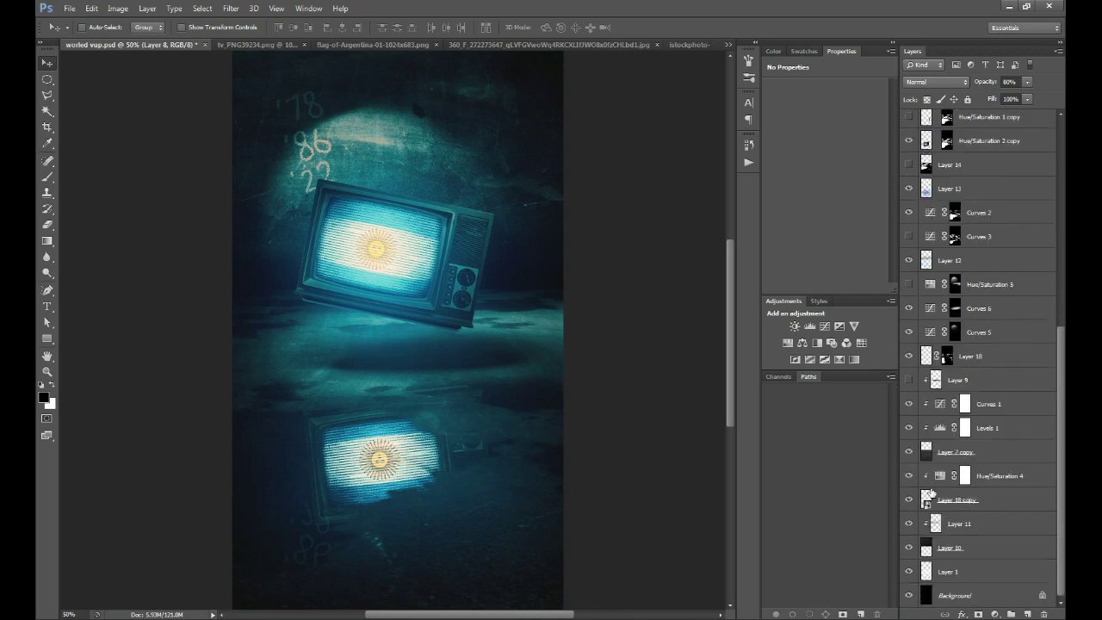
{"action": "left_click", "coordinate": [908, 284]}
{"action": "right_click", "coordinate": [1056, 286]}
{"action": "left_click", "coordinate": [910, 514]}
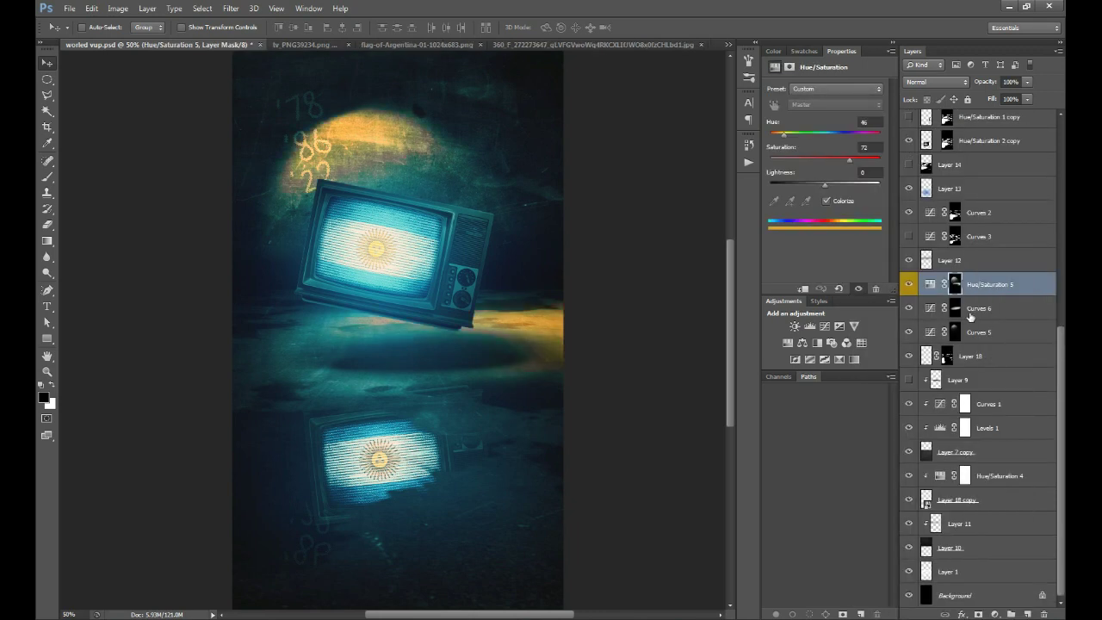
- Fill the elliptical selections on Hue/Saturation 5's mask with white for the warm glow
{"action": "left_click", "coordinate": [958, 311], "text": "ctrl"}
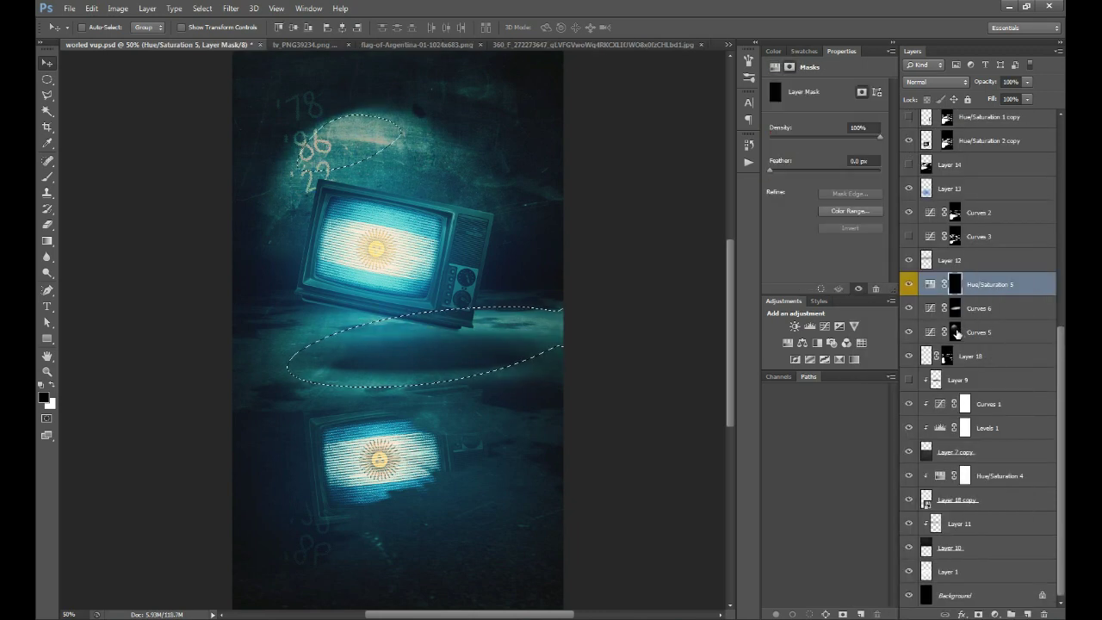
{"action": "key", "text": "x"}
{"action": "key", "text": "alt+BackSpace"}
{"action": "key", "text": "ctrl+d"}
{"action": "key", "text": "ctrl+minus"}
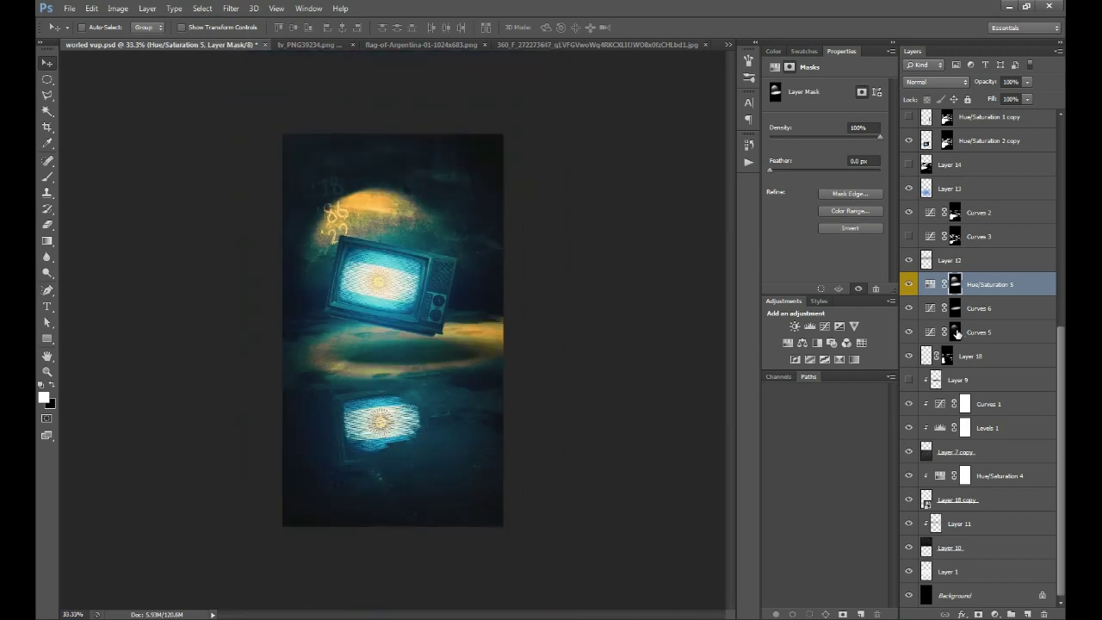
{"action": "key", "text": "ctrl+plus"}
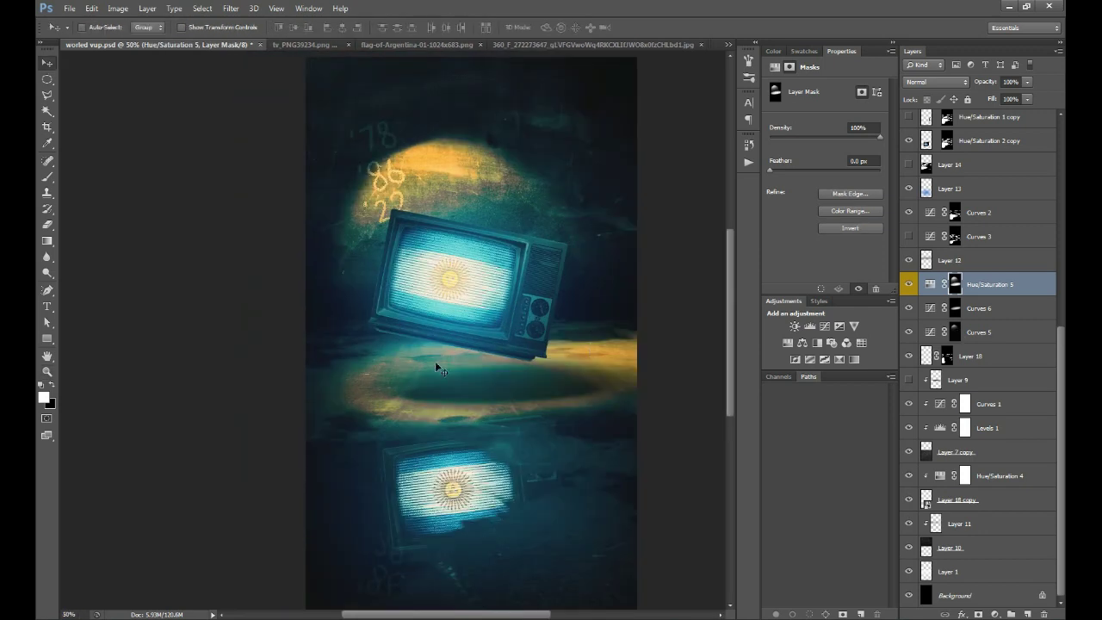
- Check Curves 6 and Curves 5, undo two changes, and toggle the glow to compare
{"action": "left_click", "coordinate": [954, 310]}
{"action": "left_click", "coordinate": [954, 333]}
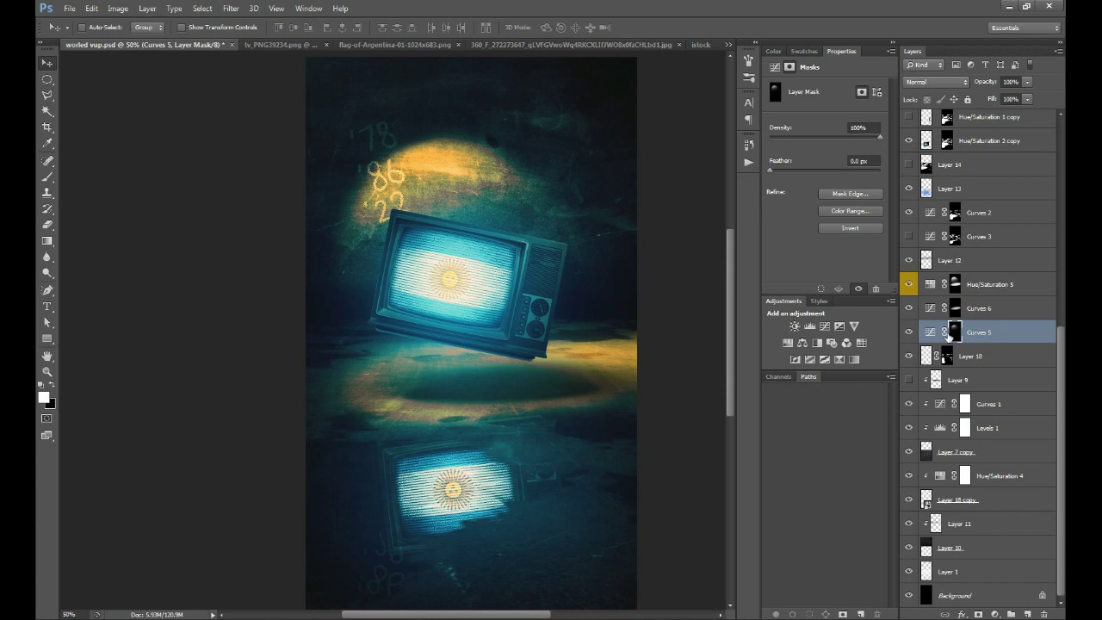
{"action": "key", "text": "ctrl+z"}
{"action": "key", "text": "ctrl+z"}
{"action": "key", "text": "alt+bracketright"}
{"action": "key", "text": "alt+bracketright"}
{"action": "key", "text": "ctrl+z"}
{"action": "key", "text": "alt+bracketleft"}
{"action": "key", "text": "alt+bracketleft"}
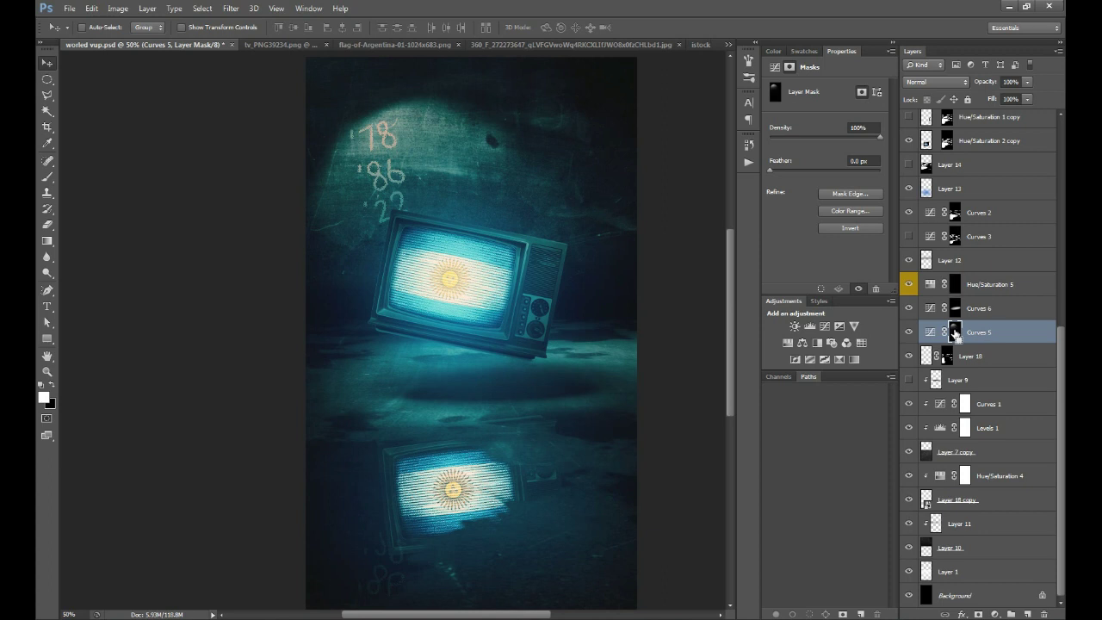
- Reload Hue/Saturation 5's mask as a selection and fill it white again to strengthen the glow
{"action": "left_click", "coordinate": [956, 286]}
{"action": "key", "text": "alt+BackSpace"}
{"action": "key", "text": "ctrl+d"}
- Zoom in on the TV and select the Layer 18 copy layer
{"action": "key", "text": "z"}
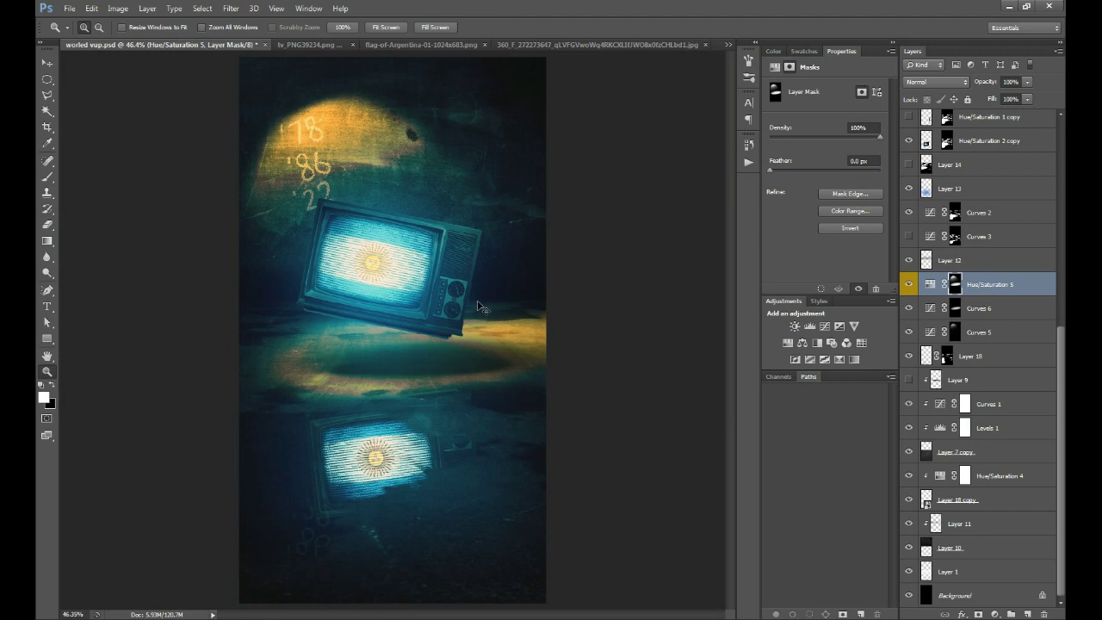
{"action": "left_click", "coordinate": [342, 160]}
{"action": "scroll", "coordinate": [986, 378], "scroll_direction": "up", "scroll_amount": 3}
{"action": "scroll", "coordinate": [986, 379], "scroll_direction": "up", "scroll_amount": 2}
{"action": "scroll", "coordinate": [986, 379], "scroll_direction": "down", "scroll_amount": 1}
{"action": "scroll", "coordinate": [945, 287], "scroll_direction": "up", "scroll_amount": 1}
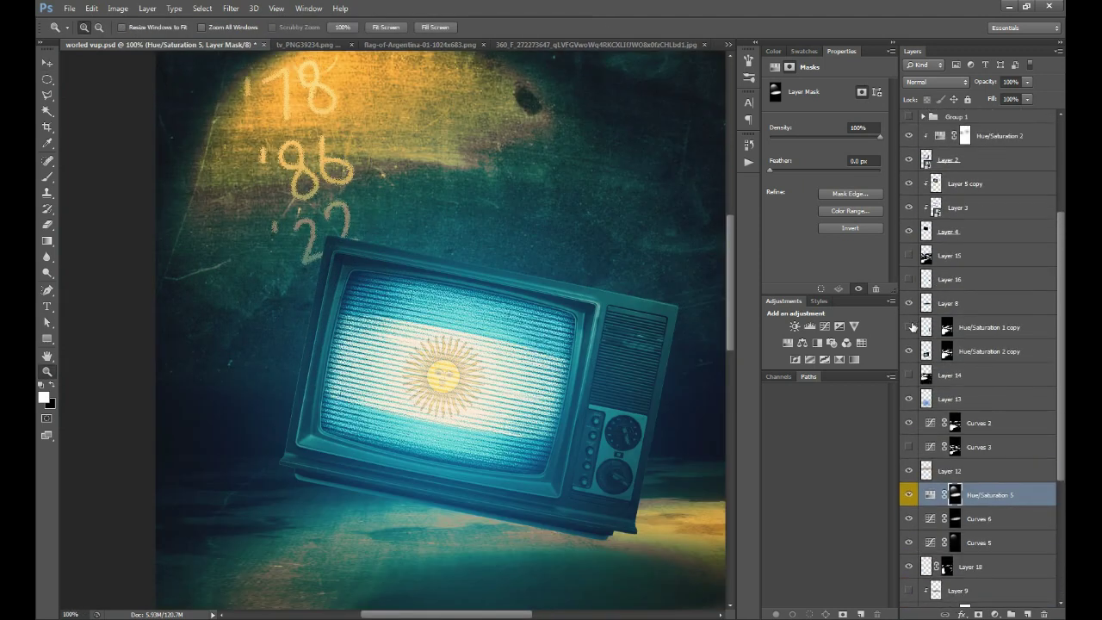
{"action": "scroll", "coordinate": [911, 388], "scroll_direction": "down", "scroll_amount": 3}
{"action": "scroll", "coordinate": [909, 482], "scroll_direction": "down", "scroll_amount": 4}
{"action": "left_click", "coordinate": [941, 544]}
{"action": "key", "text": "v"}
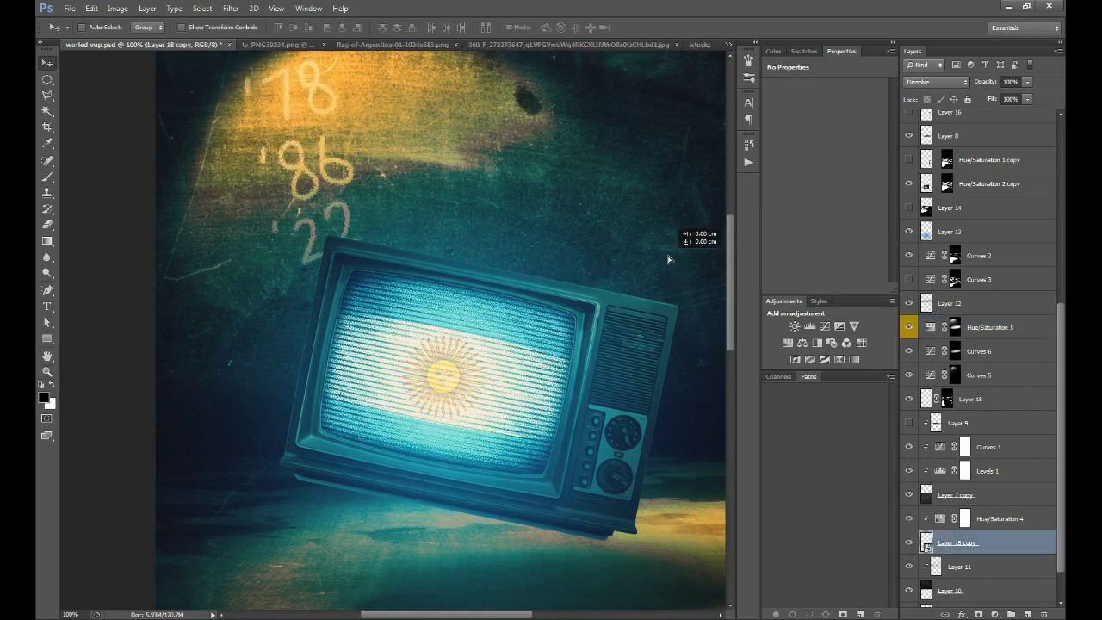
{"action": "scroll", "coordinate": [1009, 276], "scroll_direction": "up", "scroll_amount": 5}
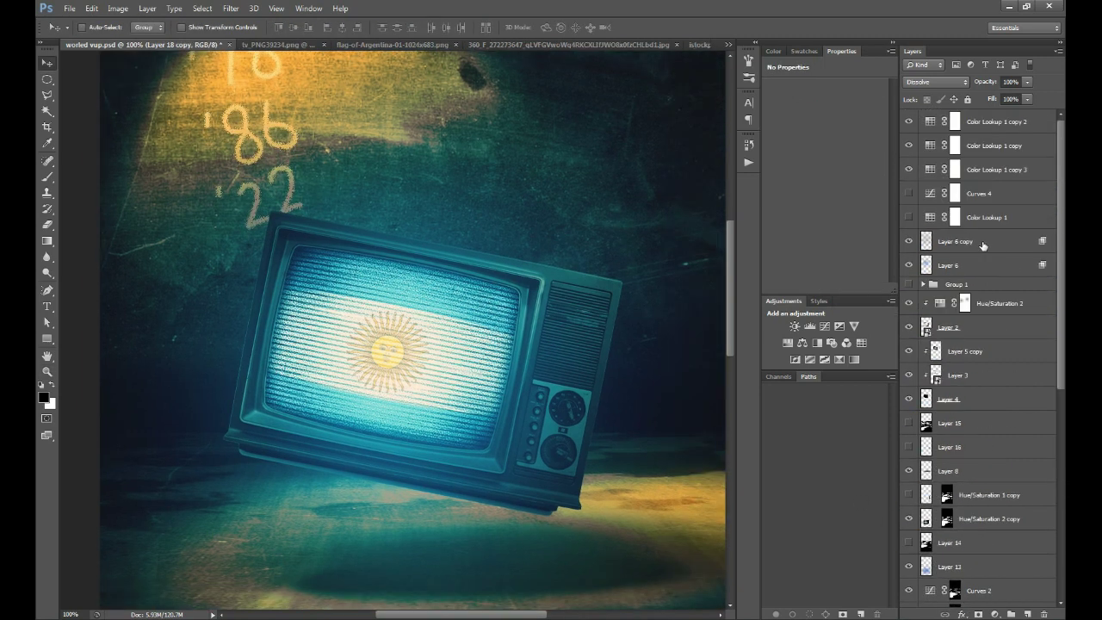
{"action": "scroll", "coordinate": [982, 246], "scroll_direction": "down", "scroll_amount": 5}
- Add a clipped Hue/Saturation orange tint at hue 30, saturation 85, with its mask inverted
{"action": "left_click", "coordinate": [991, 220]}
{"action": "left_click", "coordinate": [787, 342]}
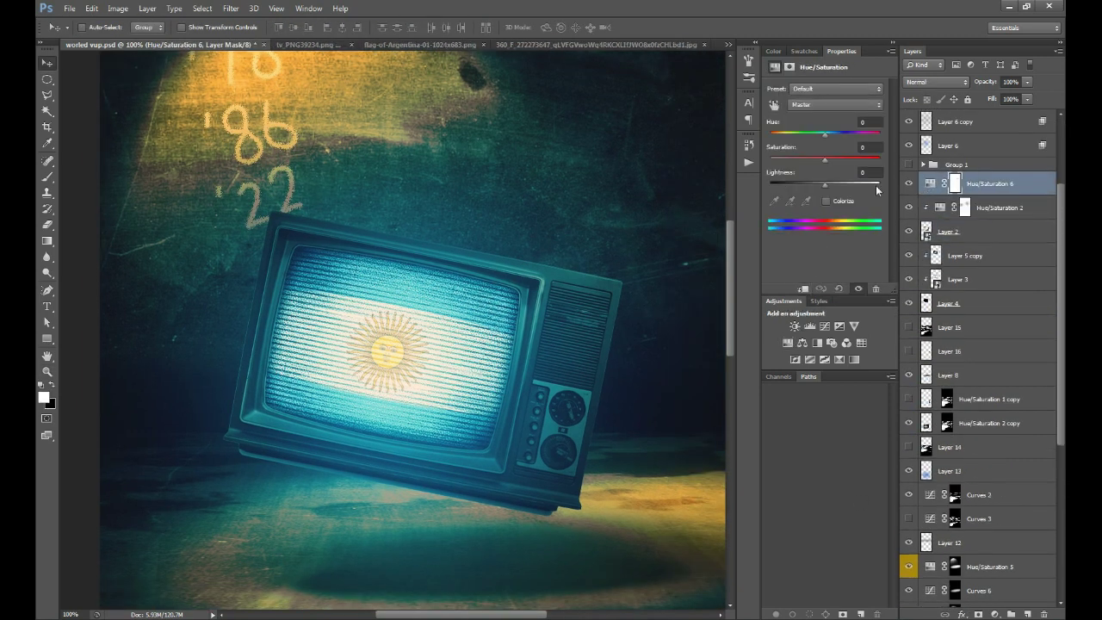
{"action": "left_click_drag", "start_coordinate": [855, 162], "coordinate": [865, 161]}
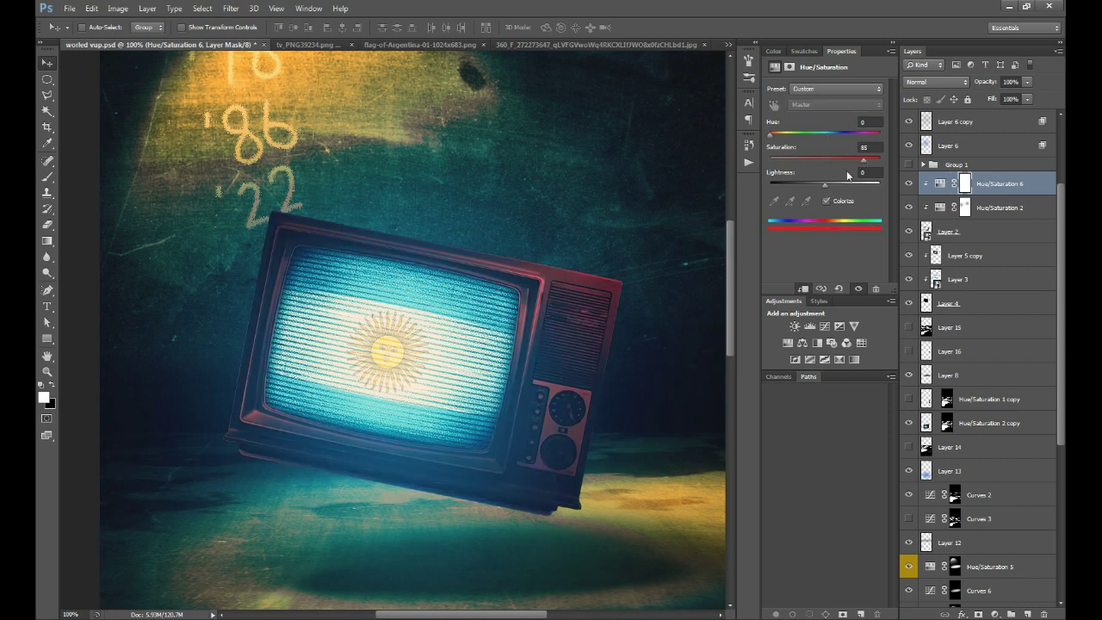
{"action": "left_click_drag", "start_coordinate": [770, 135], "coordinate": [781, 136]}
{"action": "key", "text": "ctrl+i"}
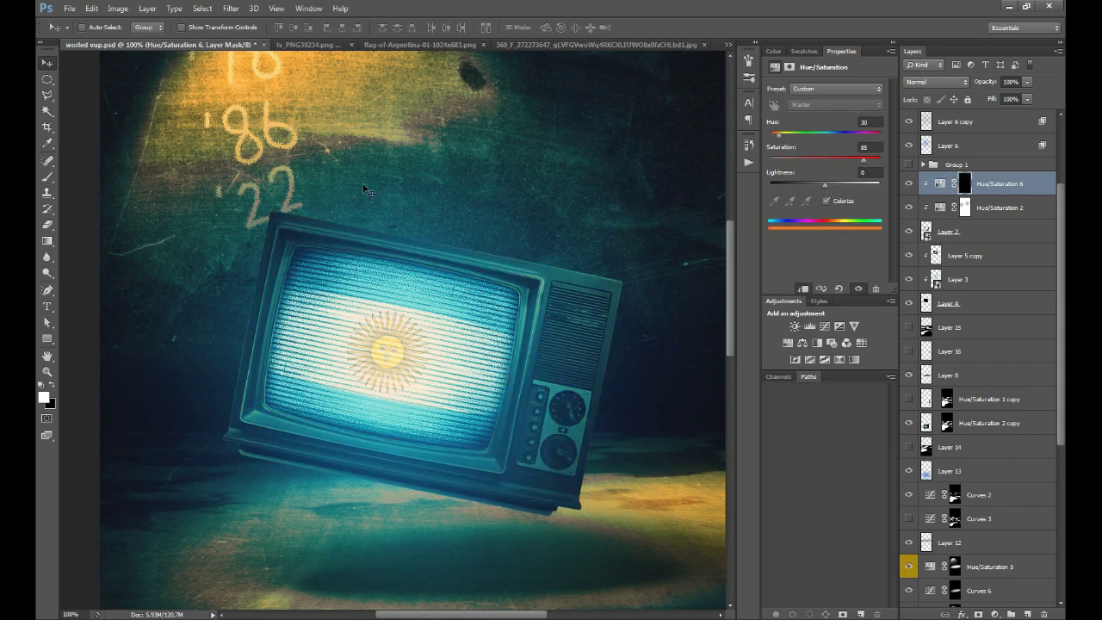
{"action": "scroll", "coordinate": [444, 185], "scroll_direction": "up", "scroll_amount": 1}
{"action": "key", "text": "b"}
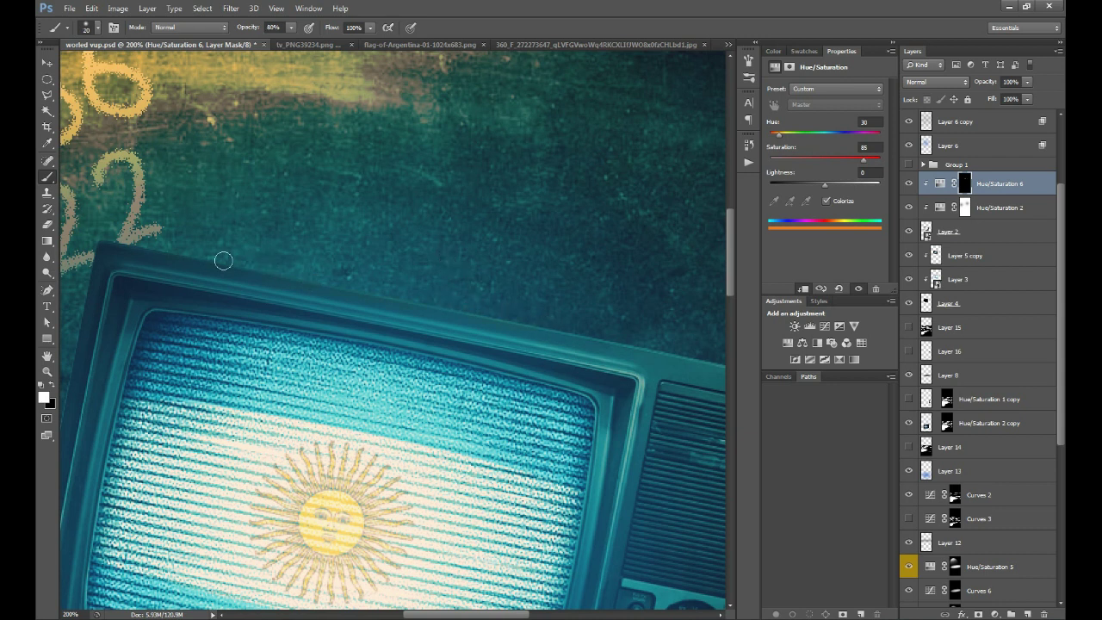
{"action": "left_click_drag", "start_coordinate": [146, 240], "coordinate": [269, 198]}
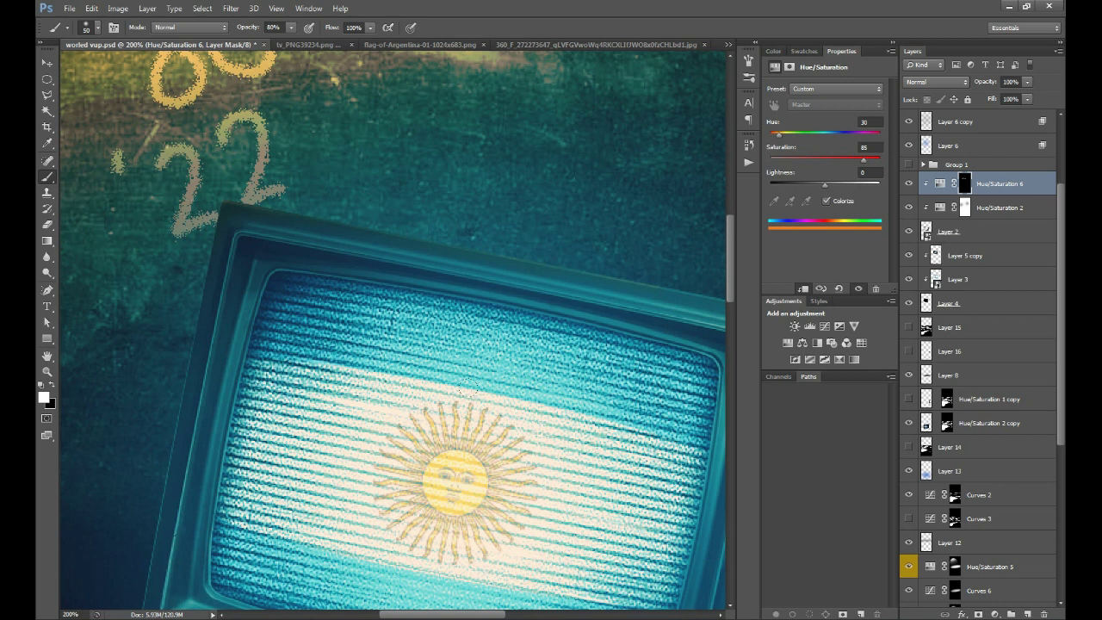
- Save the poster as worled vup2.psd
{"action": "key", "text": "ctrl+shift+s"}
{"action": "type", "text": "worled vup2"}
{"action": "key", "text": "Return"}
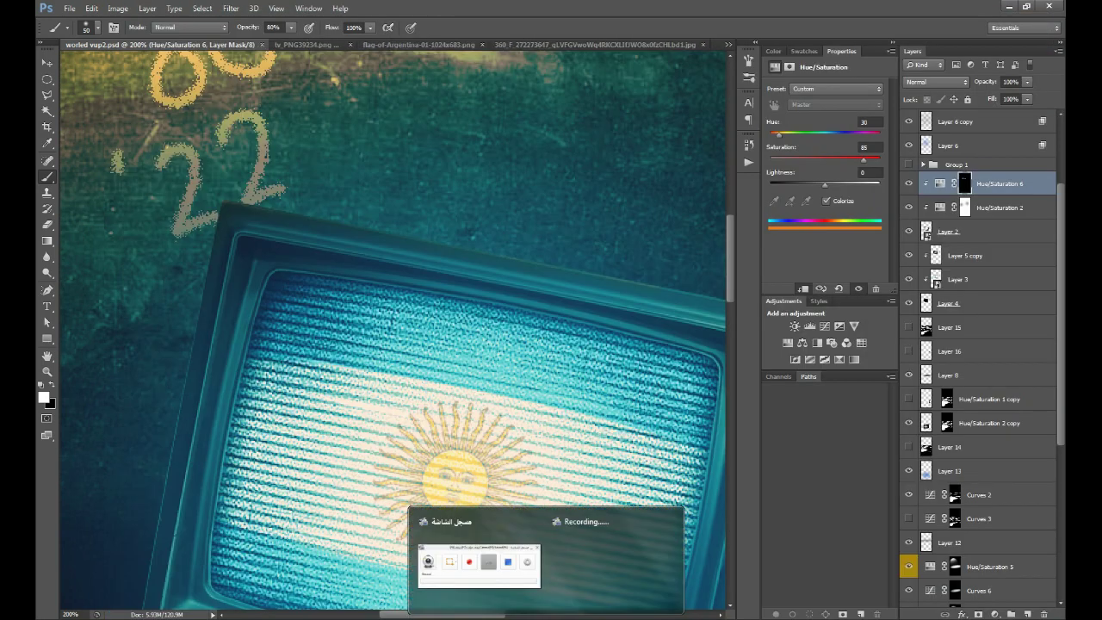
{"action": "key", "text": "ctrl+z"}
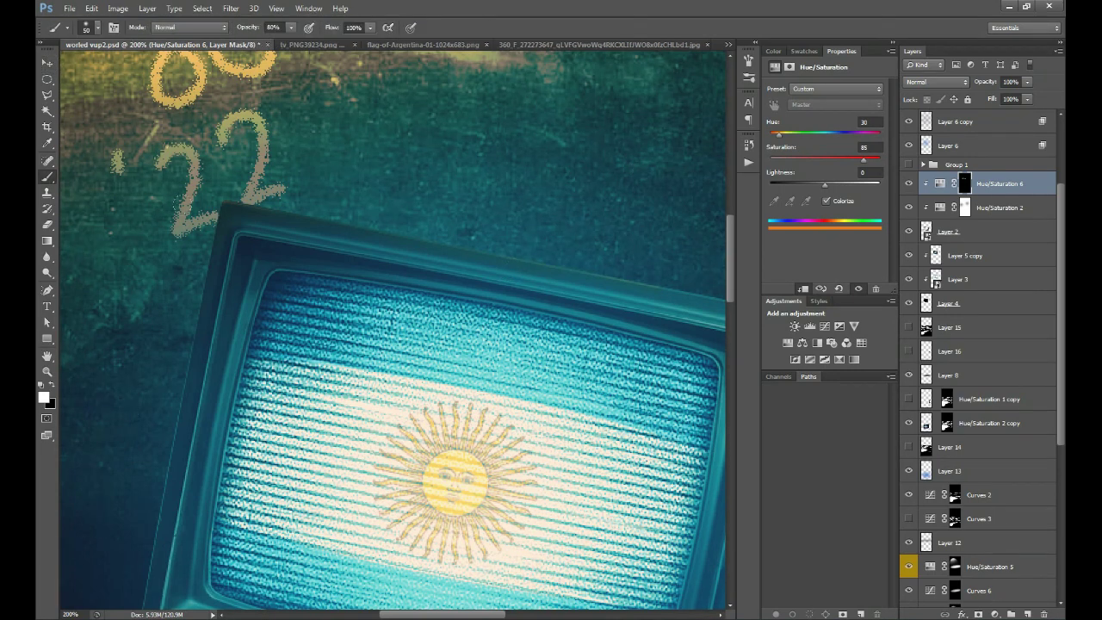
{"action": "scroll", "coordinate": [370, 230], "scroll_direction": "down", "scroll_amount": 3}
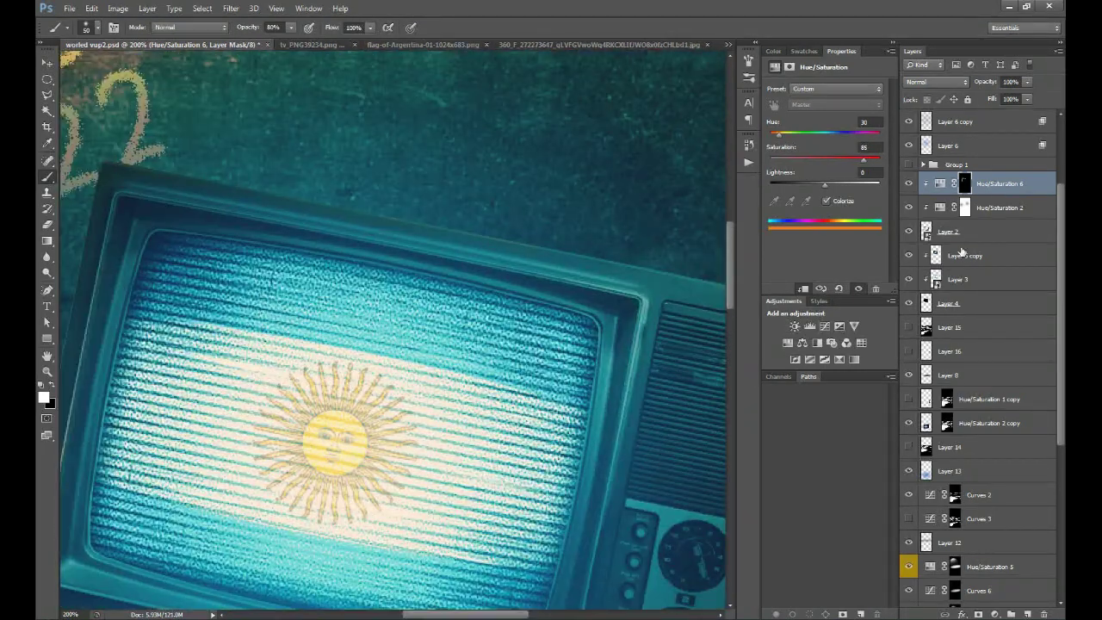
{"action": "left_click", "coordinate": [824, 359]}
- Add a clipped Exposure layer at +3.19 with an inverted mask, painting light onto the TV's top edge
{"action": "key", "text": "ctrl+z"}
{"action": "left_click", "coordinate": [839, 325]}
{"action": "left_click_drag", "start_coordinate": [824, 120], "coordinate": [850, 121]}
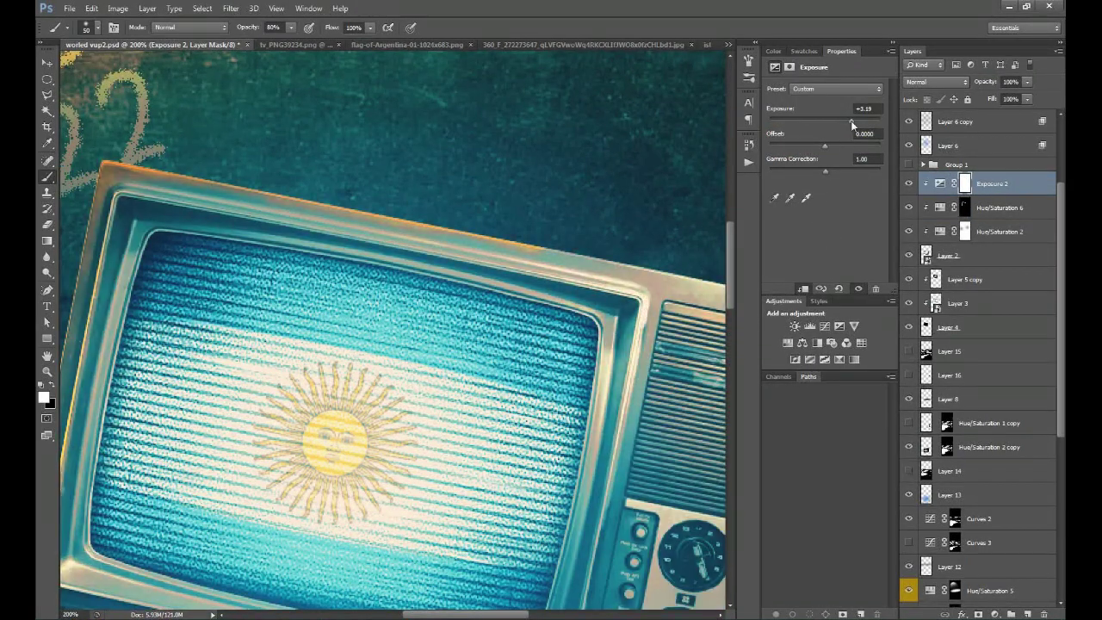
{"action": "key", "text": "ctrl+bracketleft"}
{"action": "key", "text": "ctrl+i"}
{"action": "key", "text": "bracketleft"}
{"action": "key", "text": "bracketleft"}
{"action": "key", "text": "bracketleft"}
{"action": "left_click_drag", "start_coordinate": [491, 234], "coordinate": [100, 163]}
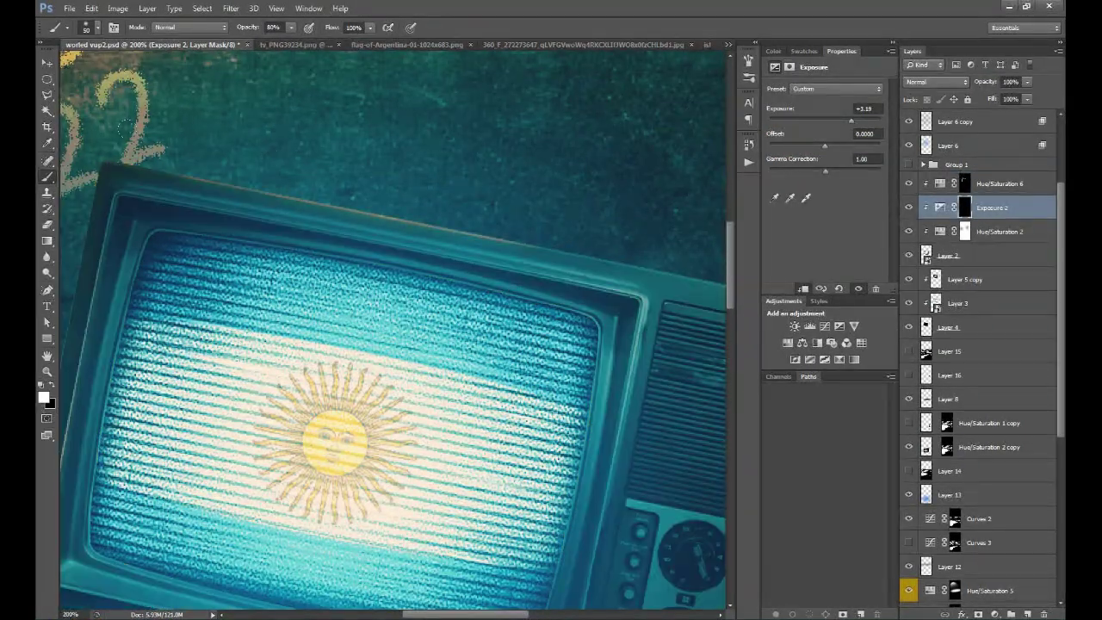
{"action": "left_click_drag", "start_coordinate": [177, 154], "coordinate": [423, 115]}
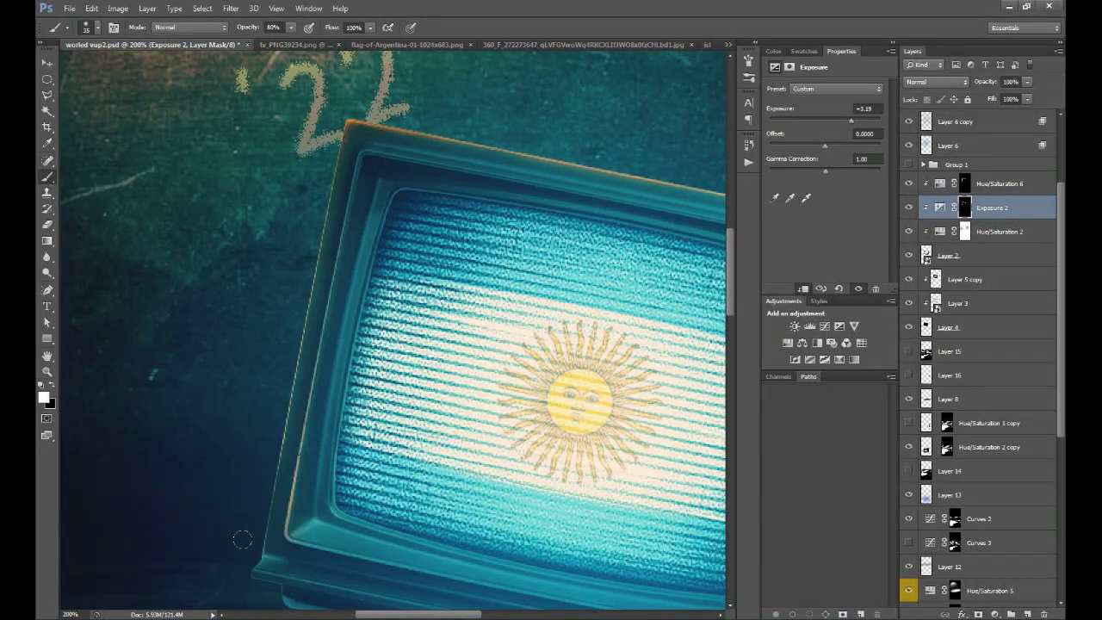
{"action": "left_click_drag", "start_coordinate": [482, 172], "coordinate": [347, 210]}
- Paint Hue/Saturation 6's warm tint along the TV's top edge and review its settings
{"action": "key", "text": "alt+bracketright"}
{"action": "left_click_drag", "start_coordinate": [572, 211], "coordinate": [513, 195]}
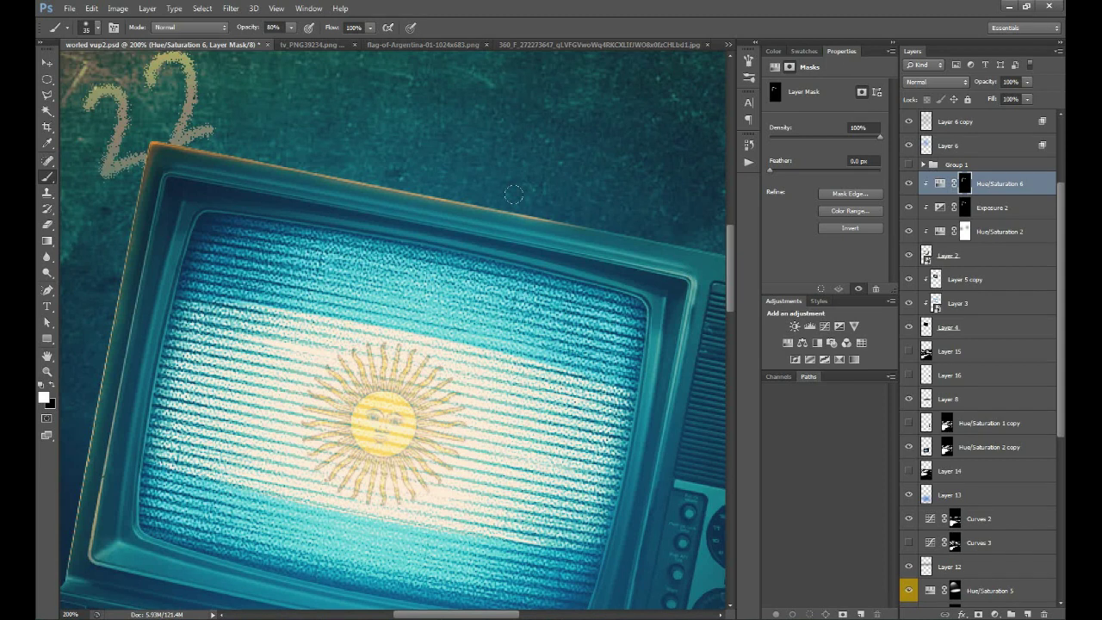
{"action": "key", "text": "ctrl+0"}
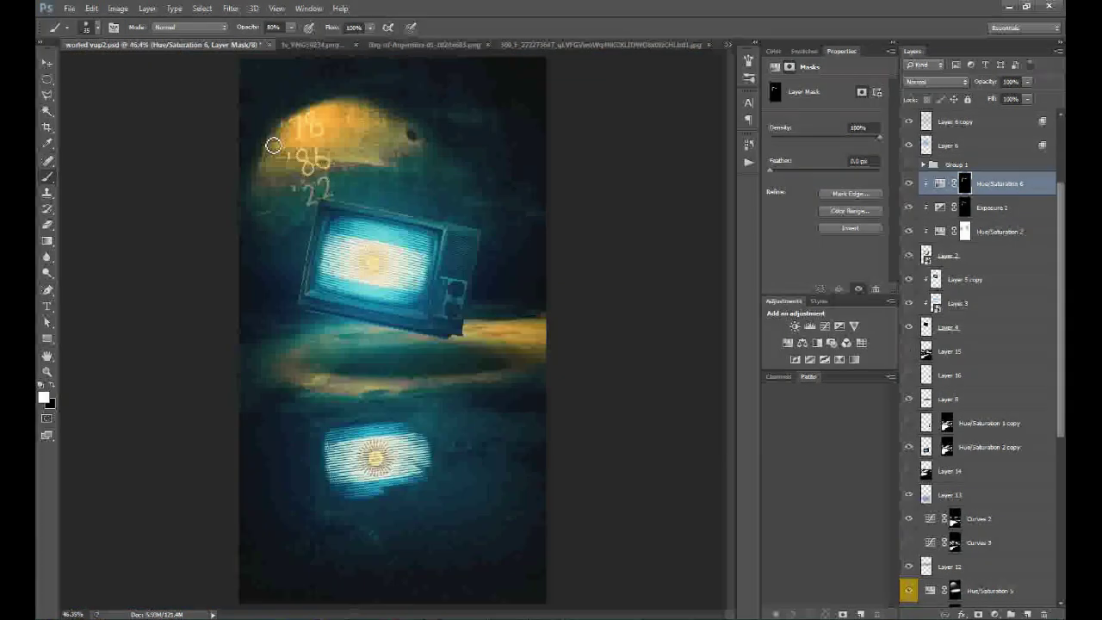
{"action": "key", "text": "z"}
{"action": "left_click", "coordinate": [378, 242]}
{"action": "left_click", "coordinate": [939, 183]}
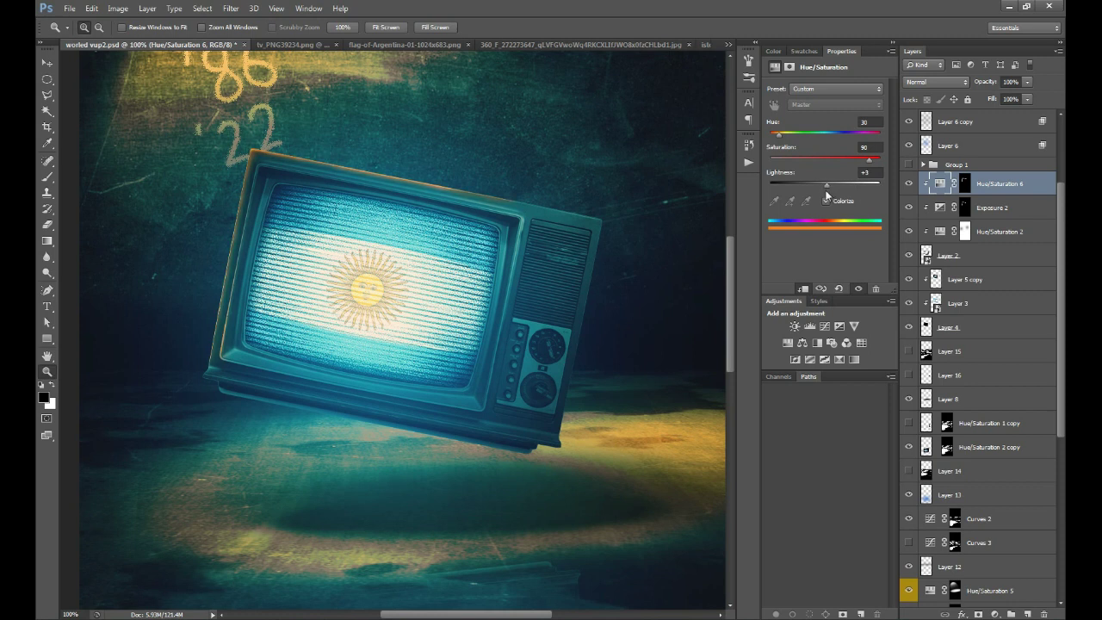
{"action": "key", "text": "ctrl+0"}
- Confirm Layer 5 copy's Hard Light blend with Blend If at 21/168, then fit the poster to screen
{"action": "left_click_drag", "start_coordinate": [676, 209], "coordinate": [456, 320]}
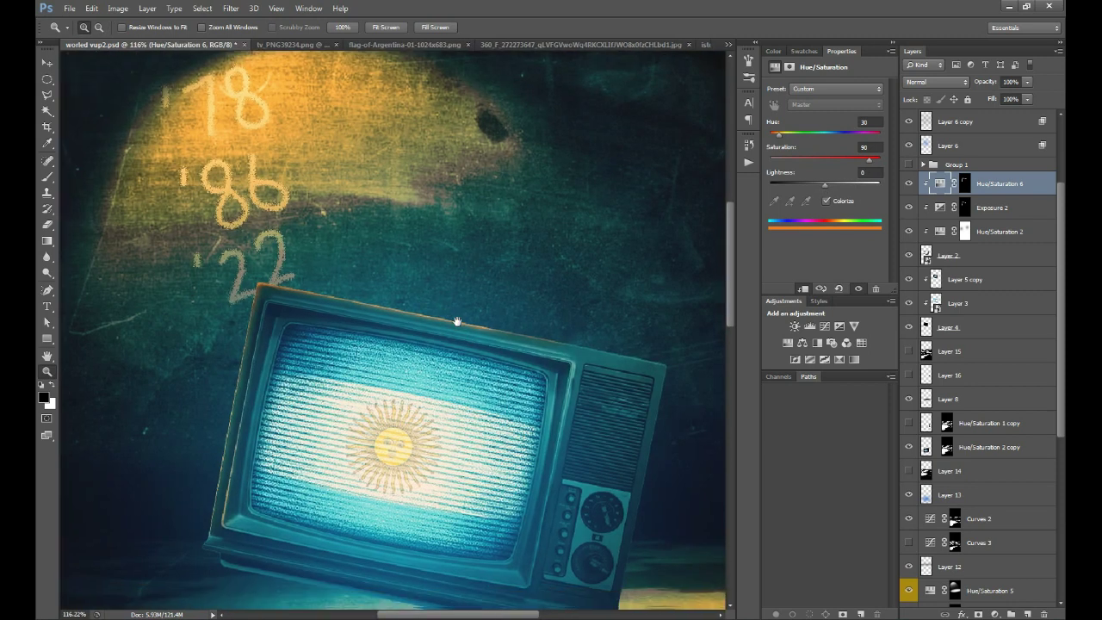
{"action": "key", "text": "v"}
{"action": "left_click", "coordinate": [973, 279]}
{"action": "left_click", "coordinate": [908, 279]}
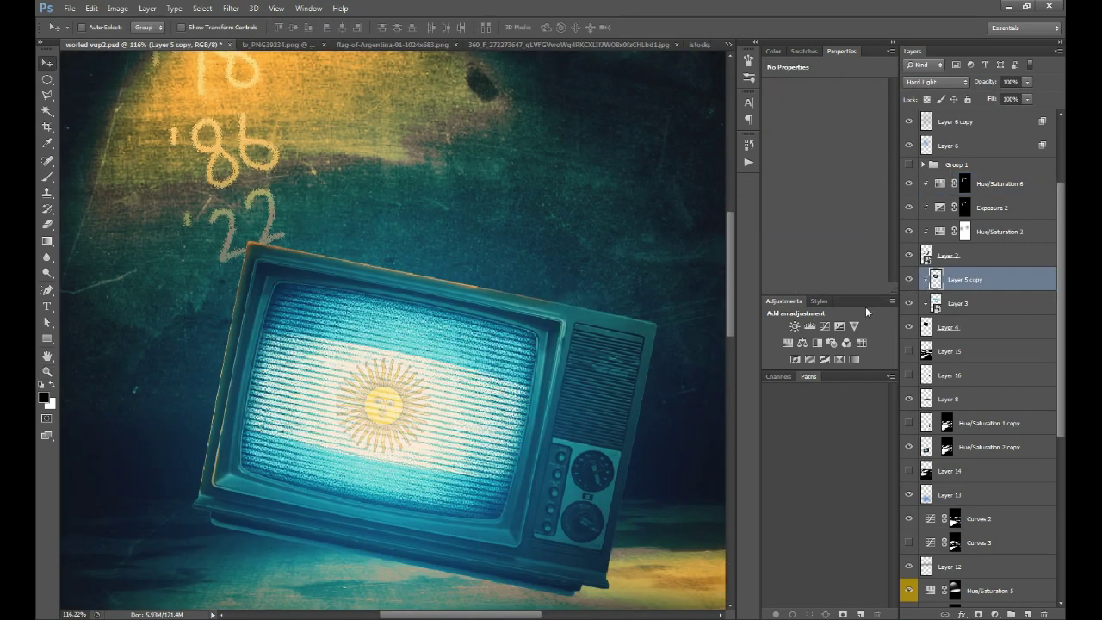
{"action": "double_click", "coordinate": [1013, 287]}
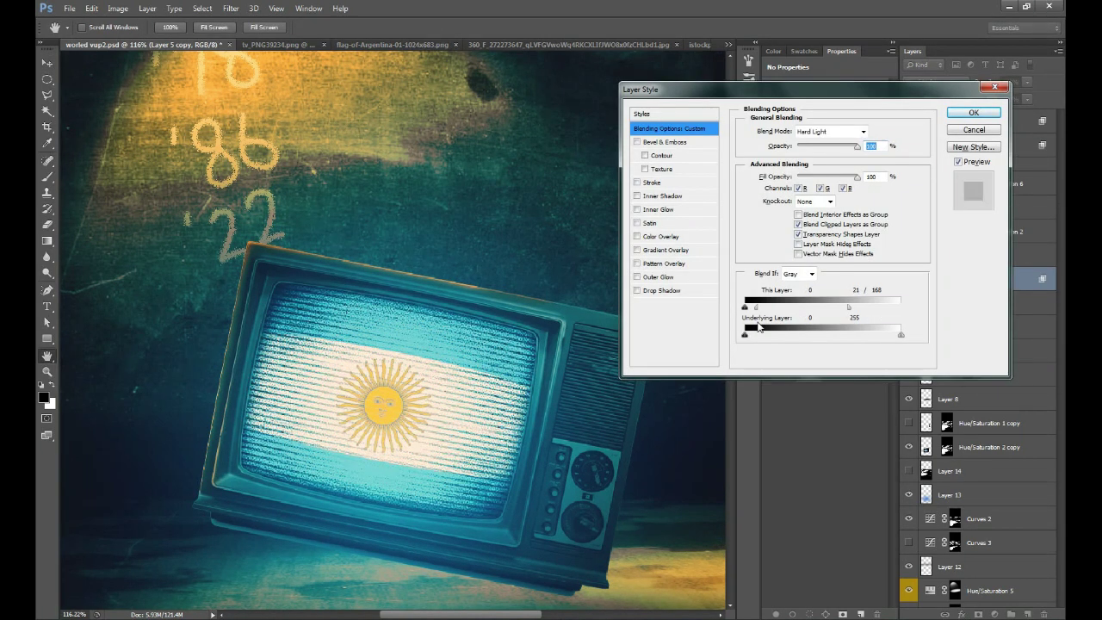
{"action": "key", "text": "Return"}
{"action": "key", "text": "ctrl+0"}
{"action": "scroll", "coordinate": [999, 241], "scroll_direction": "up", "scroll_amount": 3}
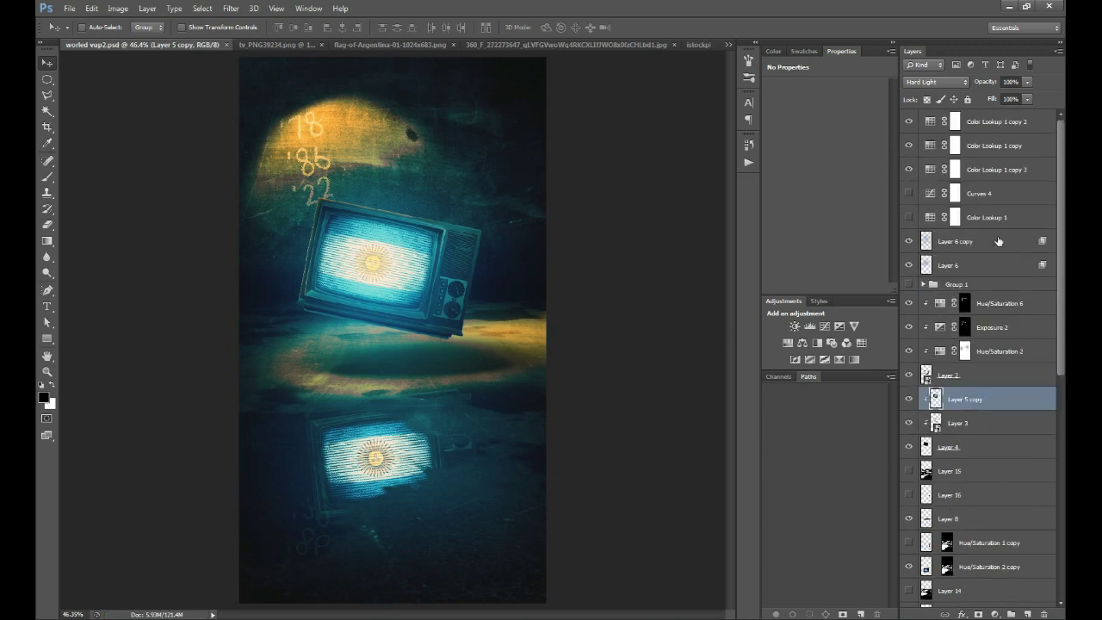
{"action": "left_click_drag", "start_coordinate": [907, 145], "coordinate": [906, 124]}
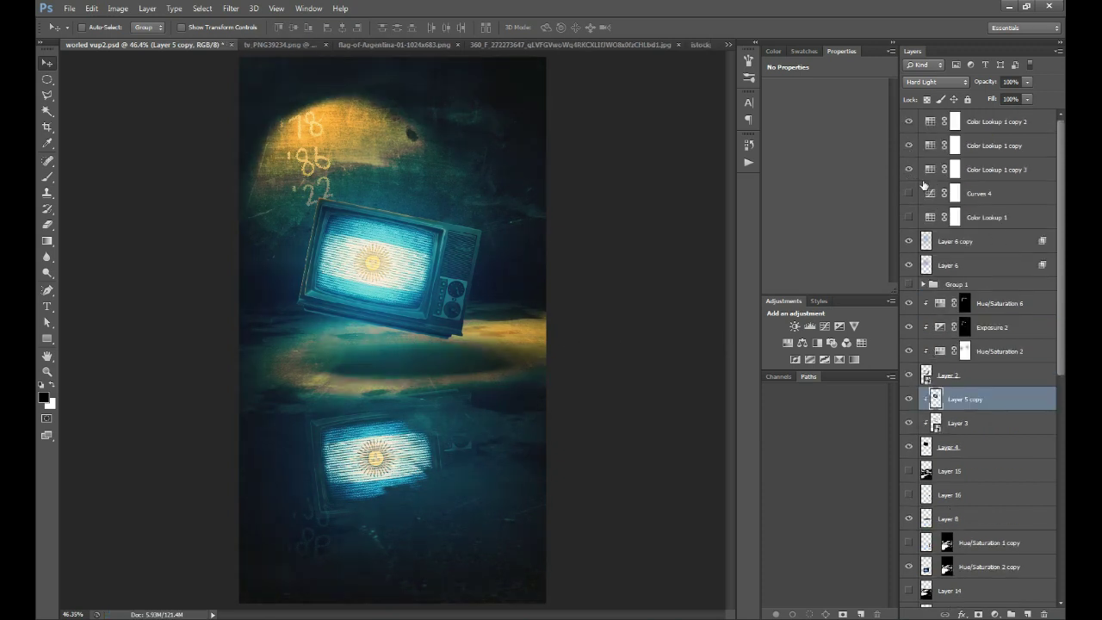
{"action": "left_click", "coordinate": [908, 168]}
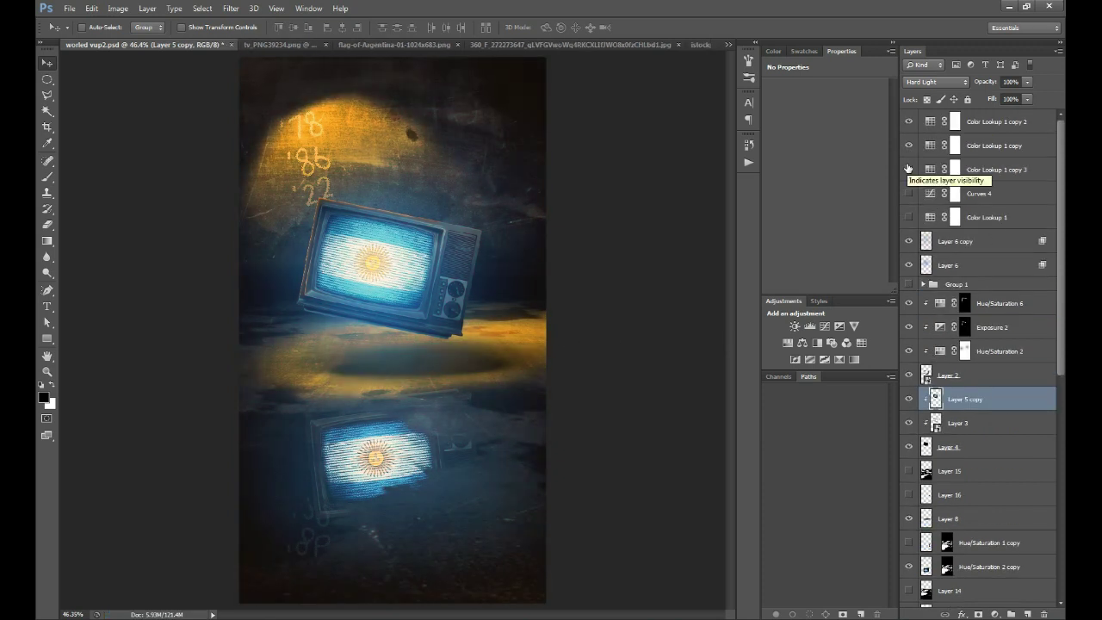
{"action": "left_click", "coordinate": [907, 168]}
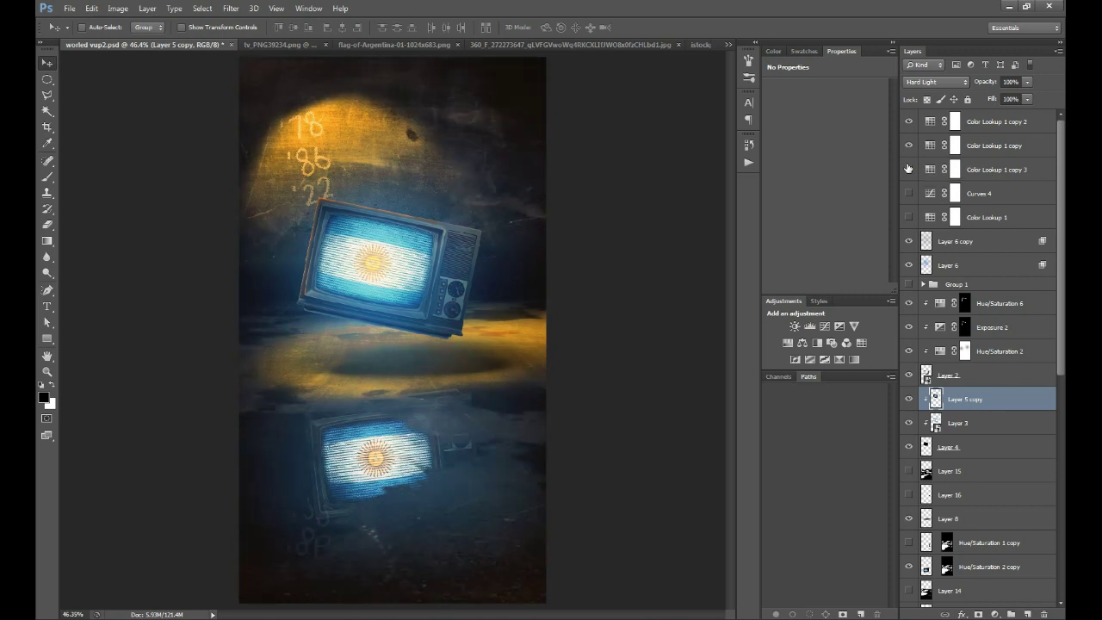
{"action": "left_click", "coordinate": [908, 168]}
{"action": "left_click", "coordinate": [909, 170]}
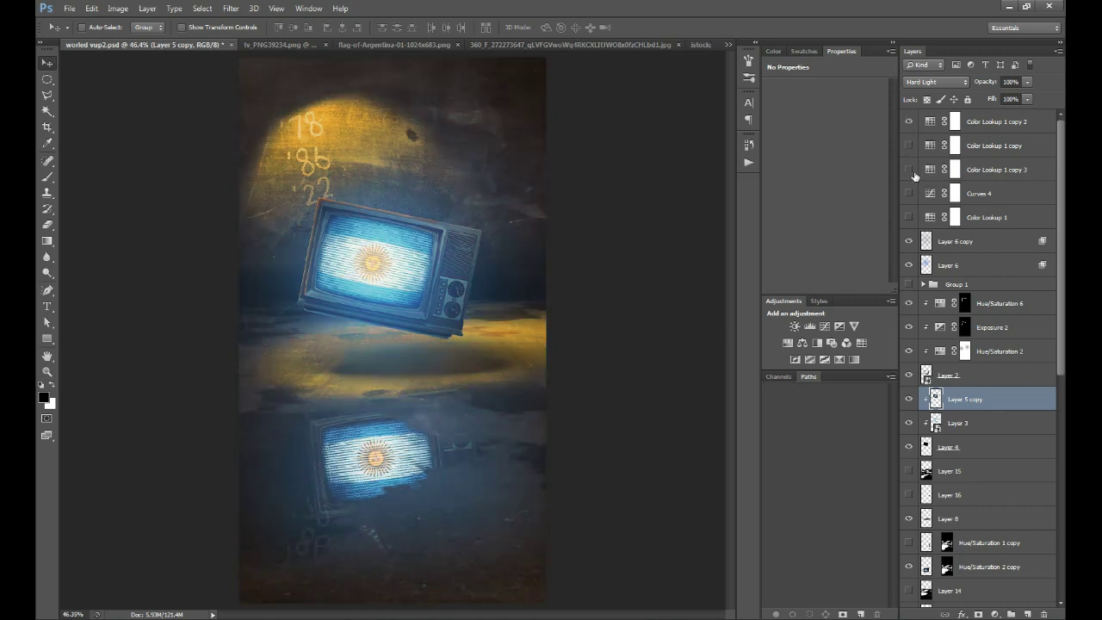
{"action": "left_click", "coordinate": [908, 168]}
{"action": "left_click", "coordinate": [1007, 172]}
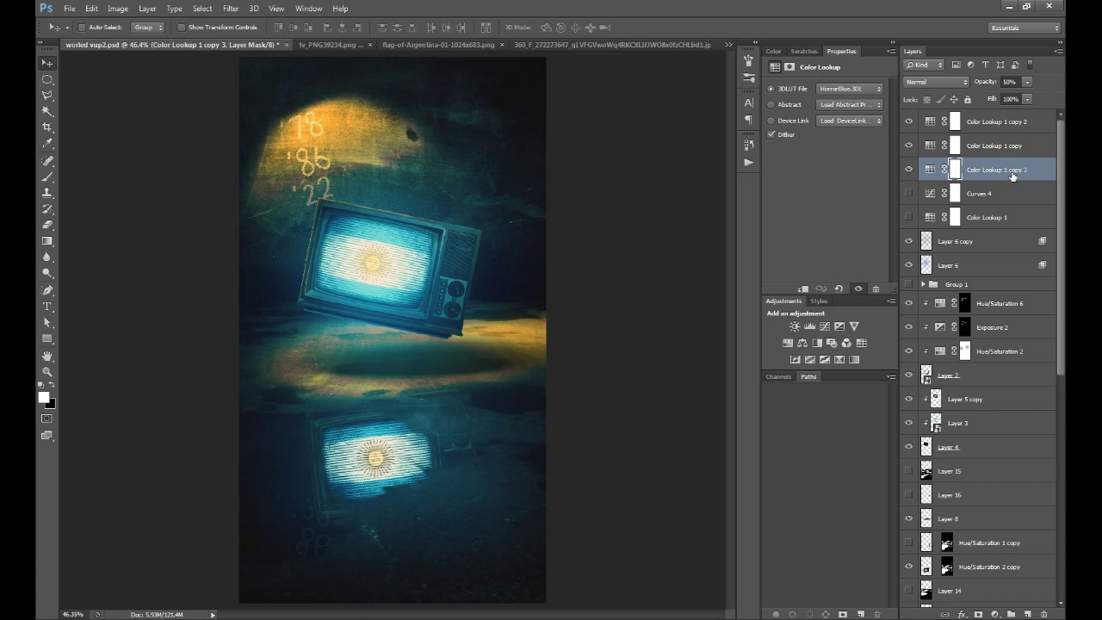
{"action": "left_click", "coordinate": [861, 342]}
{"action": "left_click", "coordinate": [850, 89]}
{"action": "left_click", "coordinate": [850, 145]}
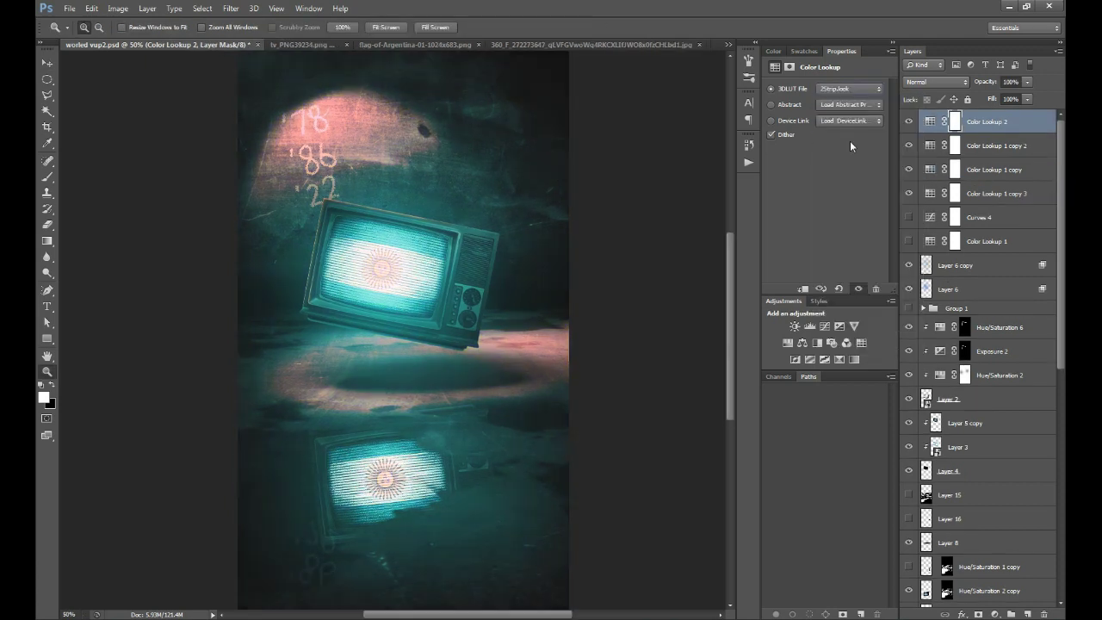
{"action": "key", "text": "Down"}
{"action": "key", "text": "Down"}
{"action": "key", "text": "Down"}
{"action": "key", "text": "Down"}
{"action": "key", "text": "Down"}
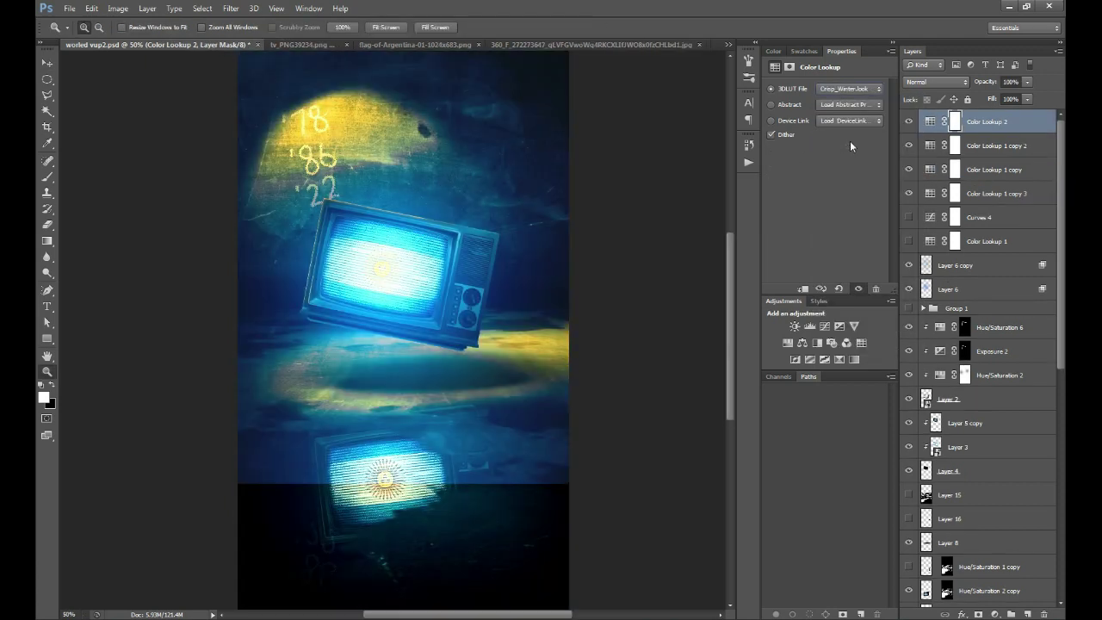
{"action": "key", "text": "Down"}
{"action": "key", "text": "Down"}
{"action": "key", "text": "Down"}
{"action": "key", "text": "Down"}
{"action": "key", "text": "Down"}
{"action": "key", "text": "Down"}
{"action": "key", "text": "Down"}
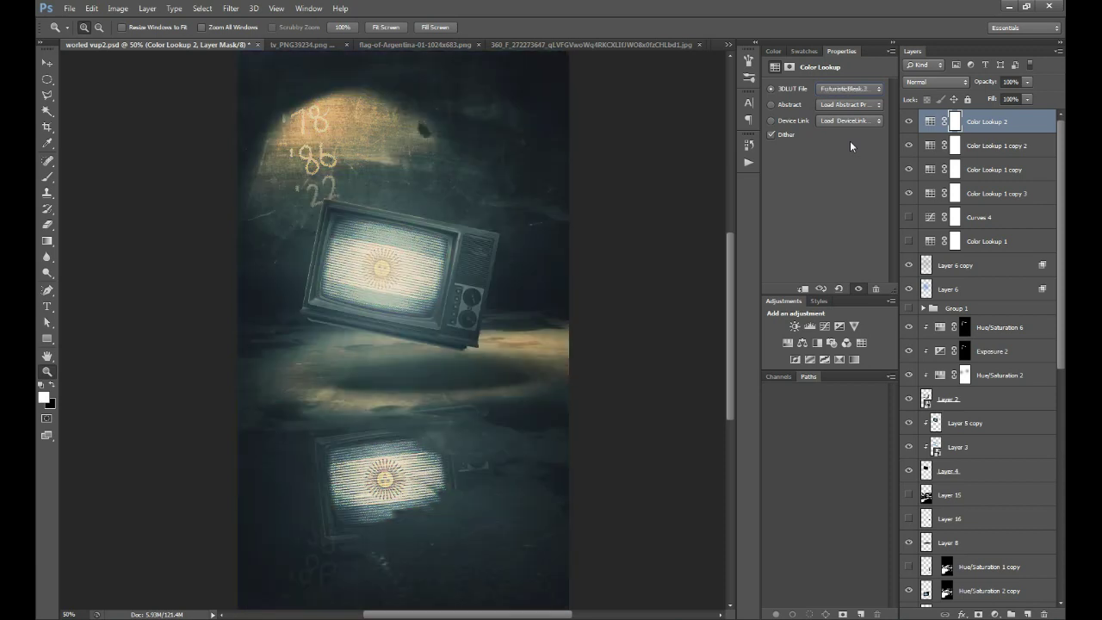
{"action": "key", "text": "Down"}
{"action": "key", "text": "Down"}
{"action": "key", "text": "Down"}
{"action": "key", "text": "Down"}
{"action": "key", "text": "Down"}
{"action": "key", "text": "Down"}
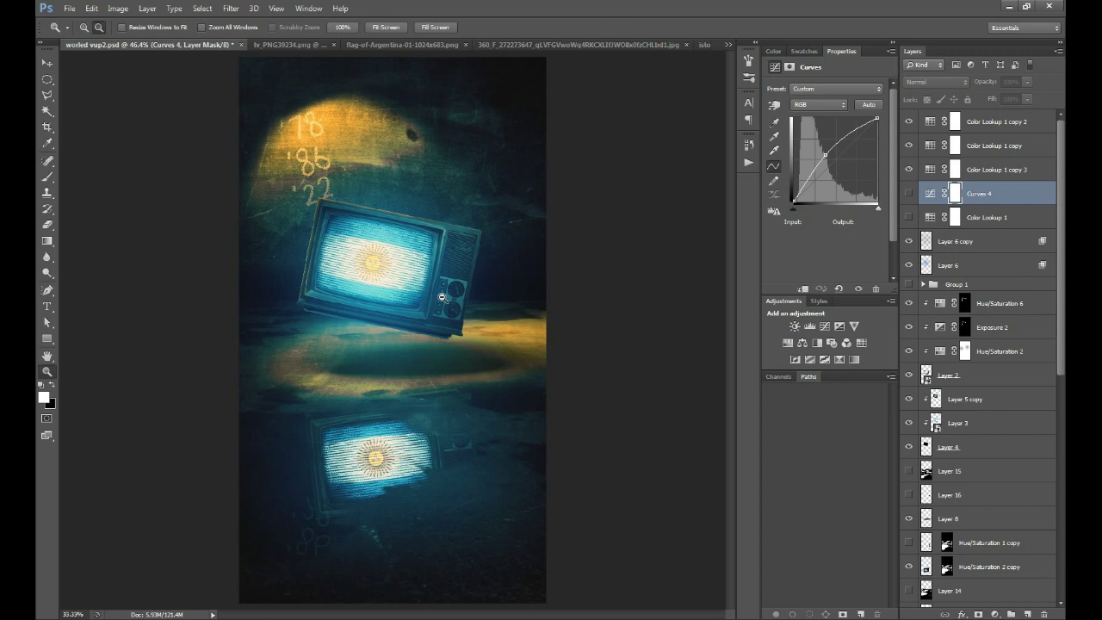
- Show and expand Group 1, then show and select the trophy layer
{"action": "left_click", "coordinate": [442, 297], "text": "alt"}
{"action": "left_click", "coordinate": [428, 289]}
{"action": "key", "text": "v"}
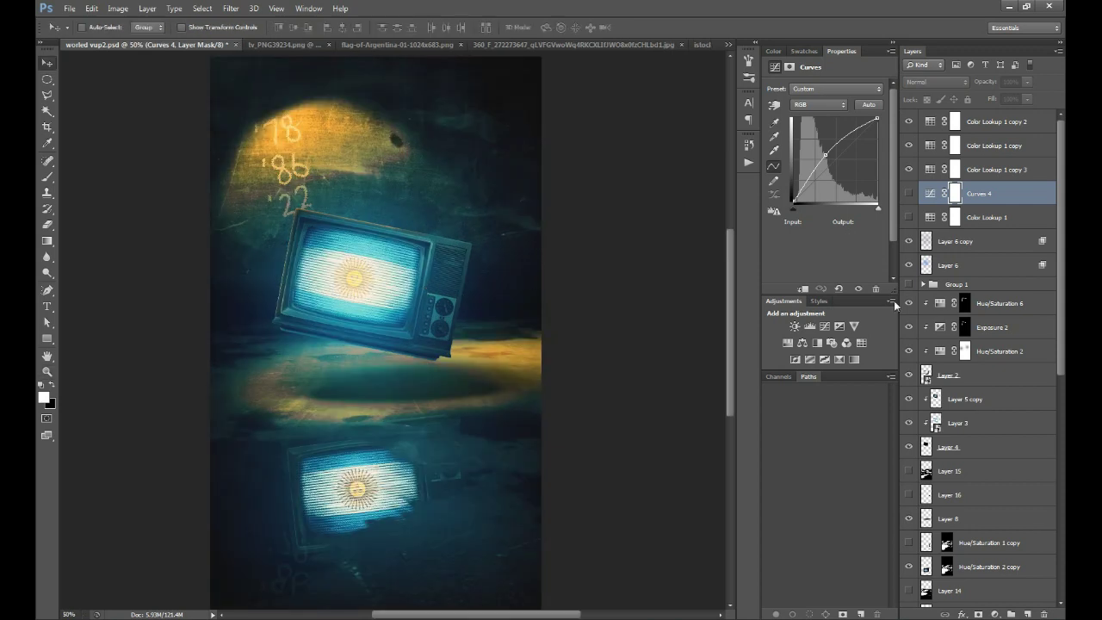
{"action": "left_click", "coordinate": [909, 285]}
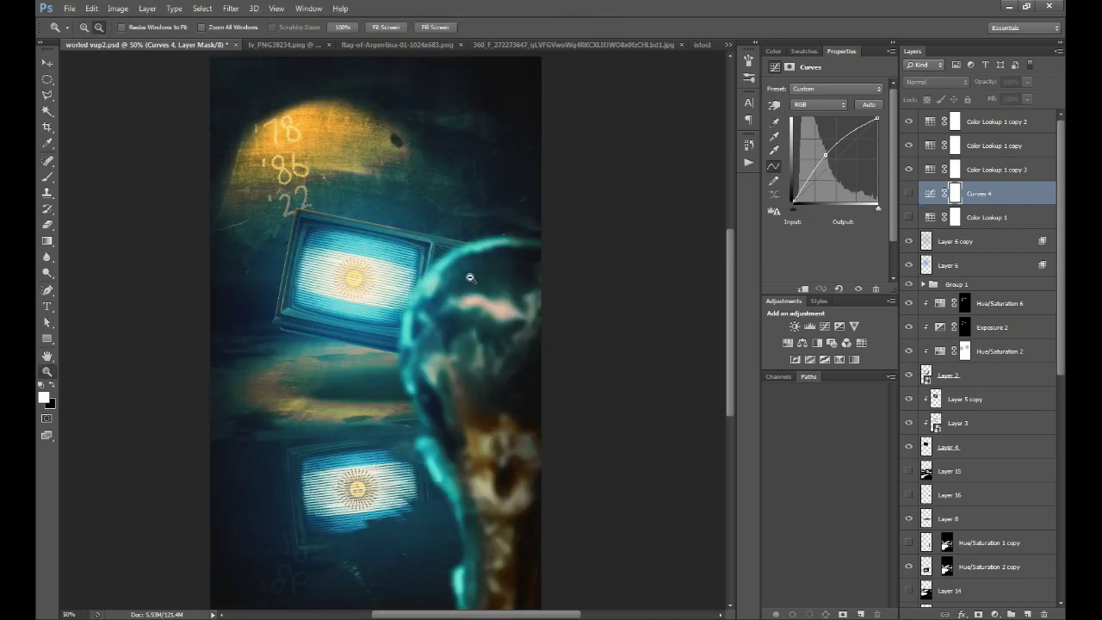
{"action": "key", "text": "ctrl+minus"}
{"action": "left_click", "coordinate": [923, 284]}
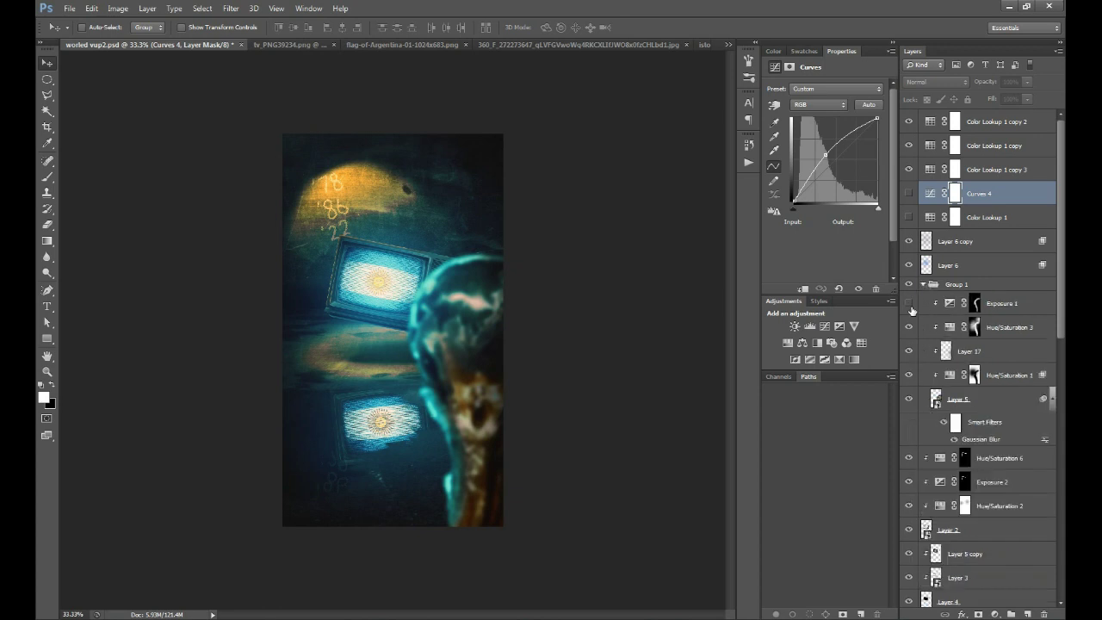
{"action": "left_click", "coordinate": [909, 399]}
{"action": "left_click", "coordinate": [956, 398]}
- Scale the trophy down and move it up onto the TV
{"action": "key", "text": "ctrl+t"}
{"action": "left_click_drag", "start_coordinate": [557, 255], "coordinate": [505, 400]}
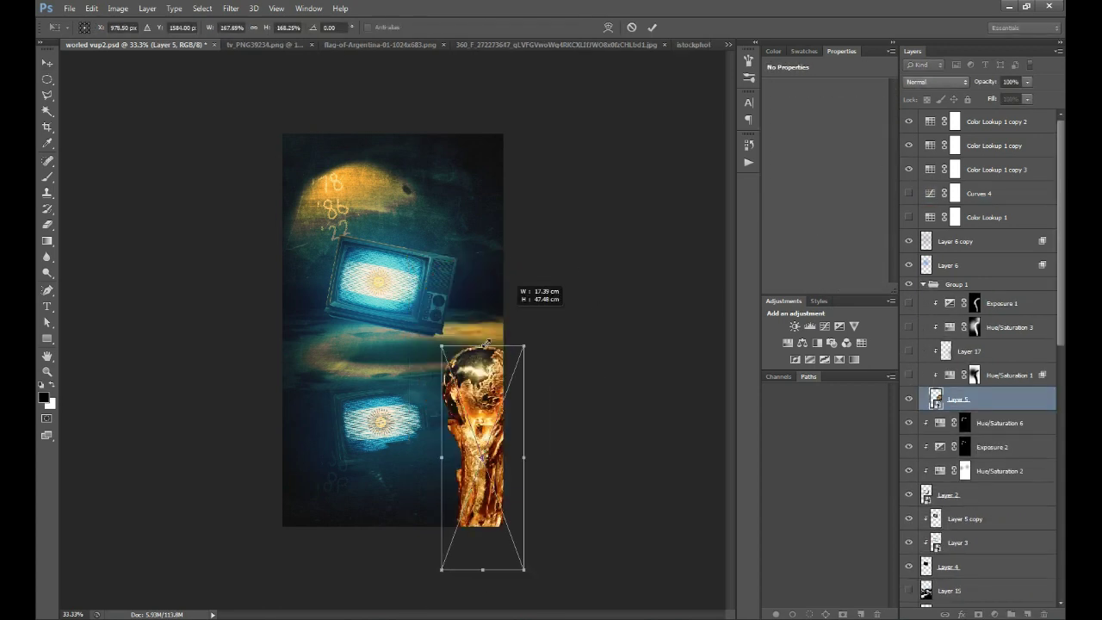
{"action": "key", "text": "Return"}
{"action": "key", "text": "ctrl+plus"}
{"action": "left_click_drag", "start_coordinate": [505, 525], "coordinate": [400, 211]}
- Open the trophy's Layer 5.psb smart object and add a new layer beneath it
{"action": "double_click", "coordinate": [936, 399]}
{"action": "left_click", "coordinate": [596, 261]}
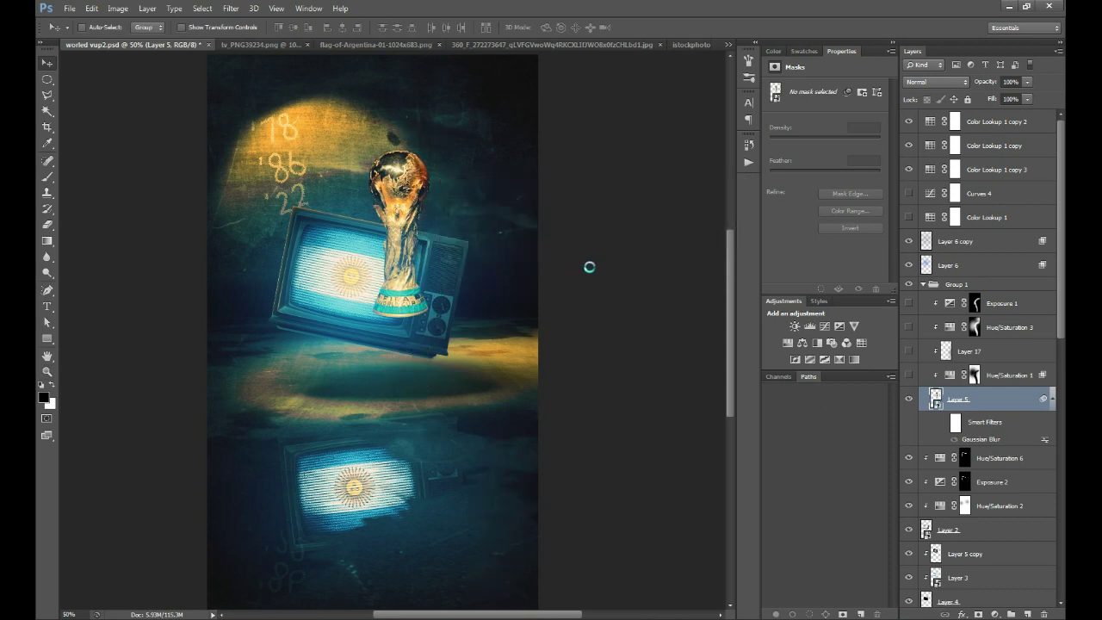
{"action": "key", "text": "ctrl+shift+alt+n"}
- Fill the new layer black, merge it with the trophy, and desaturate
{"action": "key", "text": "ctrl+bracketleft"}
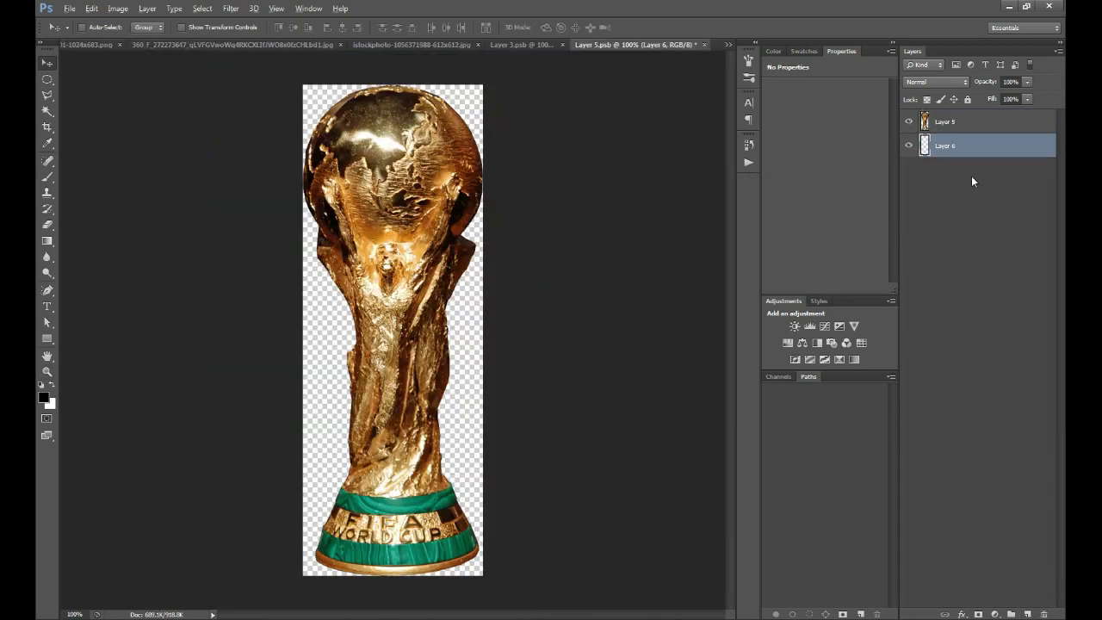
{"action": "key", "text": "alt+BackSpace"}
{"action": "key", "text": "ctrl+shift+e"}
{"action": "key", "text": "ctrl+shift+u"}
- Apply the Stylize > Glowing Edges filter to the trophy from the Filter Gallery
{"action": "left_click", "coordinate": [231, 8]}
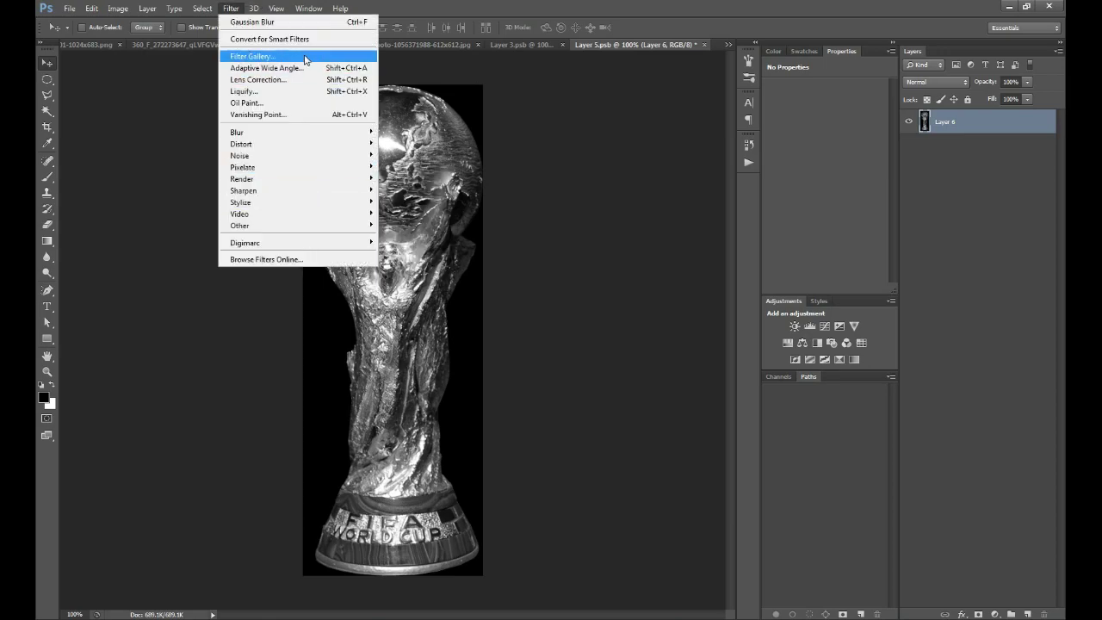
{"action": "left_click", "coordinate": [304, 54]}
{"action": "left_click", "coordinate": [761, 304]}
{"action": "left_click", "coordinate": [754, 327]}
{"action": "mouse_move", "coordinate": [928, 103]}
{"action": "left_mouse_down"}
{"action": "mouse_move", "coordinate": [973, 129]}
{"action": "mouse_move", "coordinate": [937, 128]}
{"action": "mouse_move", "coordinate": [967, 154]}
{"action": "left_mouse_up"}
{"action": "key", "text": "Return"}
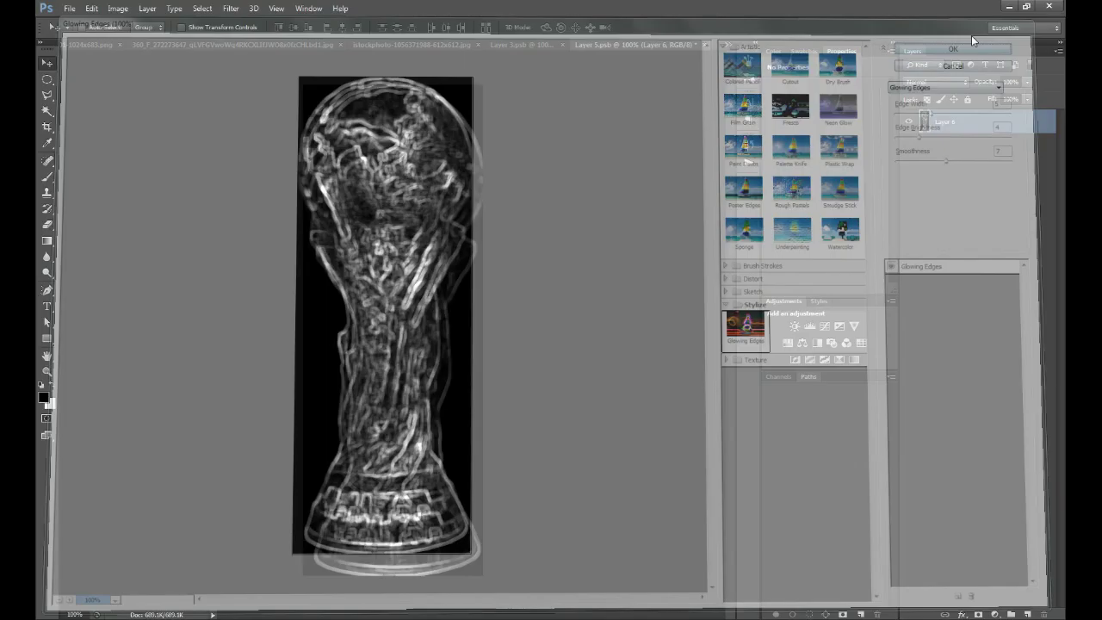
- Drag the glowing trophy into worled vup2.psd as Layer 19 beneath Layer 12
{"action": "left_click_drag", "start_coordinate": [638, 44], "coordinate": [434, 180]}
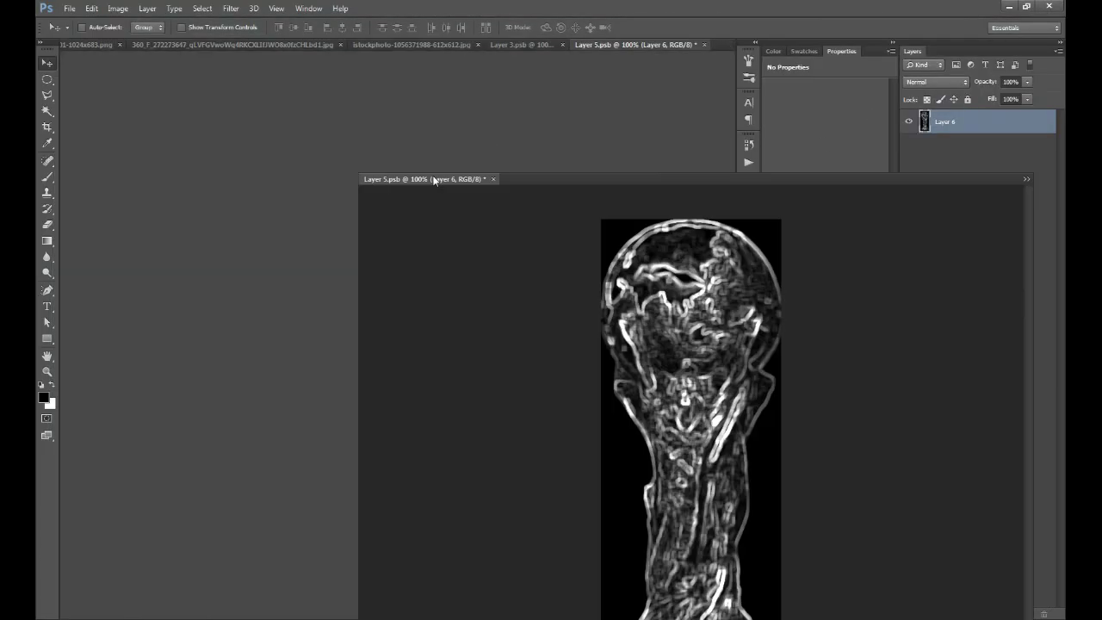
{"action": "left_click", "coordinate": [495, 181]}
{"action": "mouse_move", "coordinate": [1001, 394]}
{"action": "left_mouse_down"}
{"action": "mouse_move", "coordinate": [1001, 292]}
{"action": "mouse_move", "coordinate": [1002, 489]}
{"action": "left_mouse_up"}
{"action": "left_click_drag", "start_coordinate": [1001, 451], "coordinate": [1018, 293]}
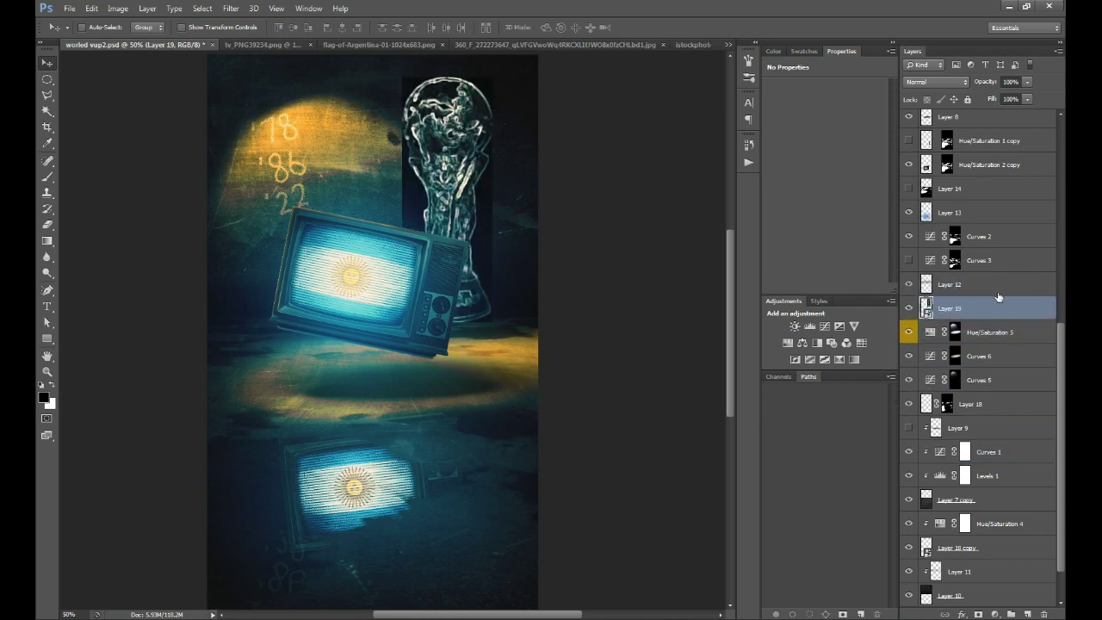
- Label trophy Layer 19 orange, move it below Layer 7 copy and set it to Screen
{"action": "left_click", "coordinate": [985, 548]}
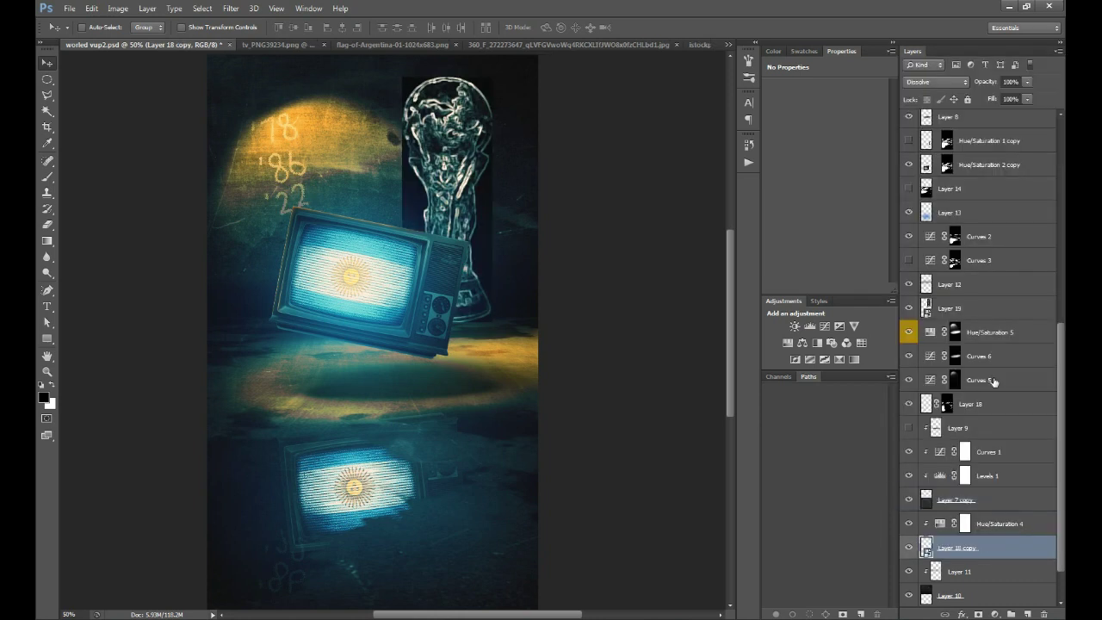
{"action": "right_click", "coordinate": [994, 310]}
{"action": "left_click", "coordinate": [832, 498]}
{"action": "left_click_drag", "start_coordinate": [994, 310], "coordinate": [994, 500]}
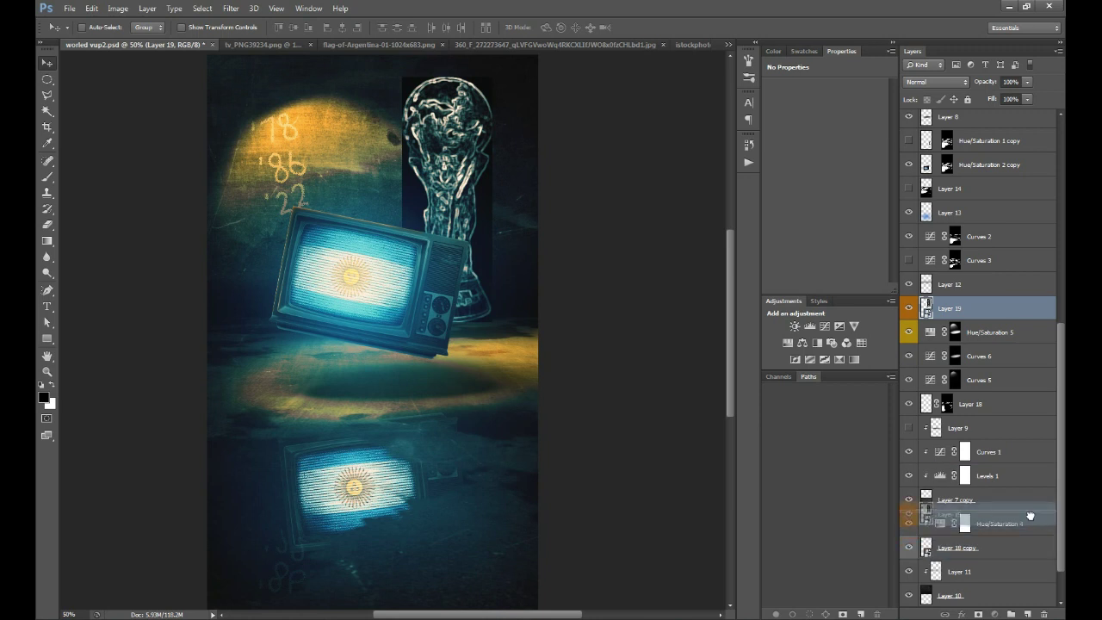
{"action": "left_click", "coordinate": [936, 82]}
{"action": "left_click", "coordinate": [912, 192]}
- Move the trophy up above the TV, then tilt and slightly shrink it
{"action": "key", "text": "ctrl+t"}
{"action": "left_click_drag", "start_coordinate": [448, 172], "coordinate": [344, 146]}
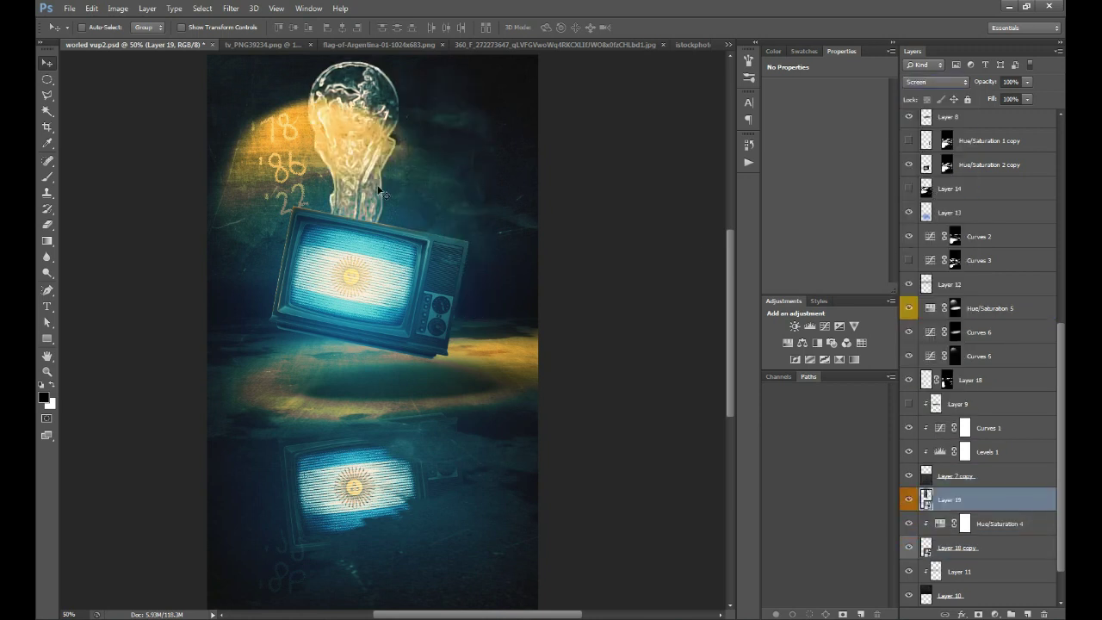
{"action": "left_click_drag", "start_coordinate": [396, 224], "coordinate": [354, 213]}
{"action": "key", "text": "ctrl+plus"}
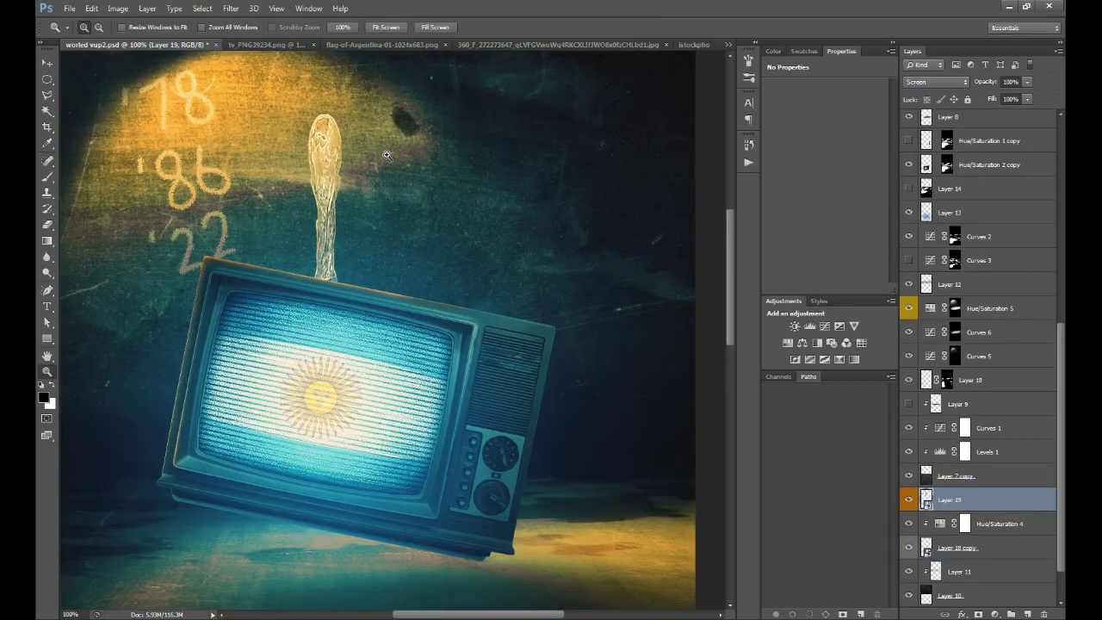
{"action": "key", "text": "ctrl+z"}
{"action": "left_click_drag", "start_coordinate": [413, 454], "coordinate": [334, 237]}
{"action": "left_click_drag", "start_coordinate": [293, 155], "coordinate": [573, 236]}
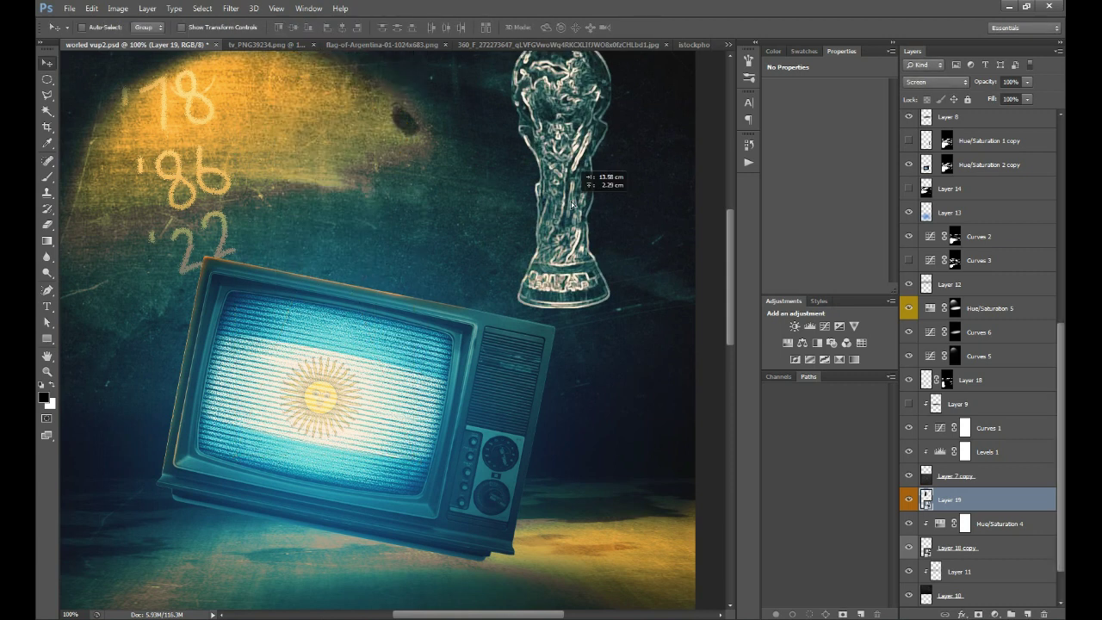
{"action": "scroll", "coordinate": [585, 258], "scroll_direction": "right", "scroll_amount": 2}
{"action": "scroll", "coordinate": [594, 301], "scroll_direction": "up", "scroll_amount": 3}
{"action": "mouse_move", "coordinate": [597, 315]}
{"action": "left_mouse_down"}
{"action": "mouse_move", "coordinate": [551, 378]}
{"action": "mouse_move", "coordinate": [481, 393]}
{"action": "left_mouse_up"}
{"action": "key", "text": "Return"}
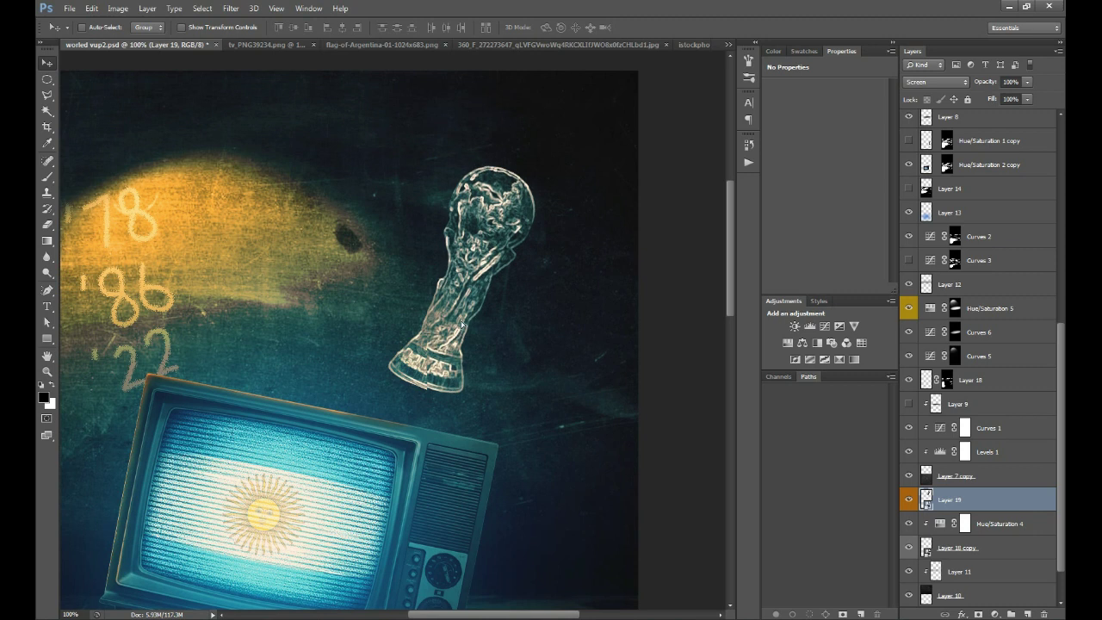
- Try a darkening Levels and lower opacity, undo both, then open the trophy smart object
{"action": "left_click", "coordinate": [810, 328]}
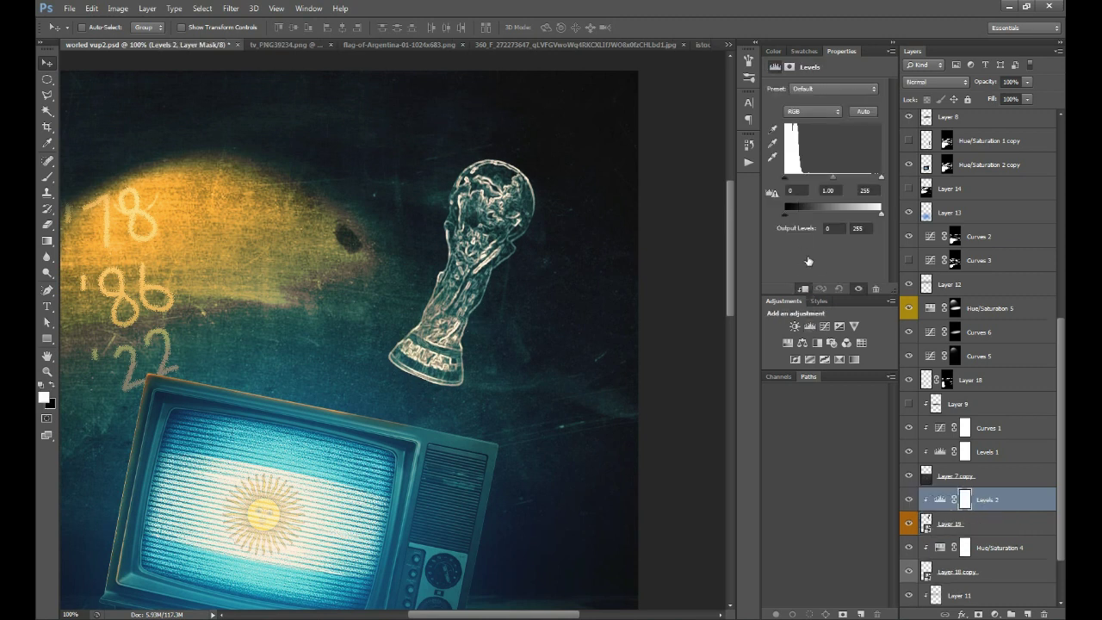
{"action": "left_click_drag", "start_coordinate": [807, 181], "coordinate": [797, 181]}
{"action": "left_click", "coordinate": [990, 524]}
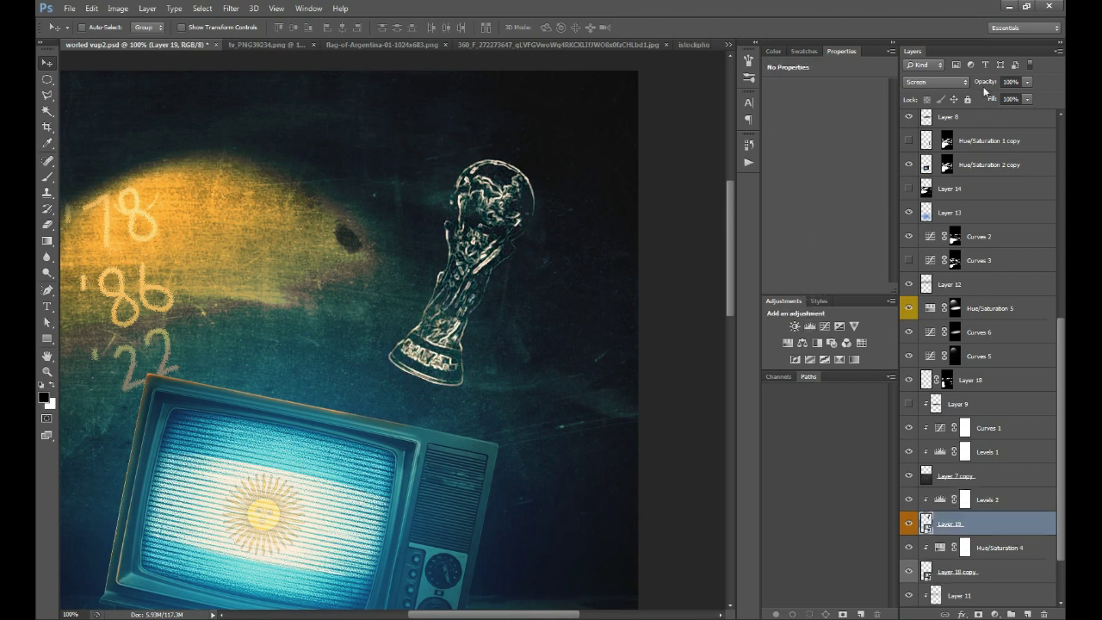
{"action": "key", "text": "6"}
{"action": "key", "text": "z"}
{"action": "scroll", "coordinate": [482, 224], "scroll_direction": "down", "scroll_amount": 3}
{"action": "scroll", "coordinate": [487, 216], "scroll_direction": "down", "scroll_amount": 3}
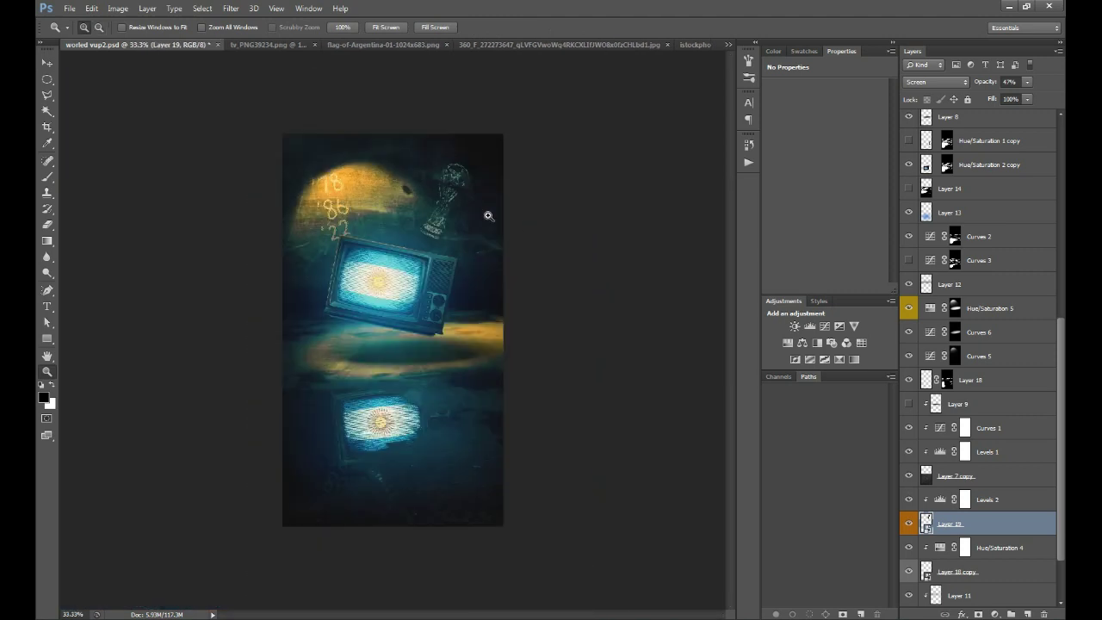
{"action": "scroll", "coordinate": [493, 263], "scroll_direction": "up", "scroll_amount": 8}
{"action": "key", "text": "ctrl+alt+z"}
{"action": "key", "text": "ctrl+alt+z"}
{"action": "key", "text": "ctrl+alt+z"}
{"action": "key", "text": "ctrl+alt+z"}
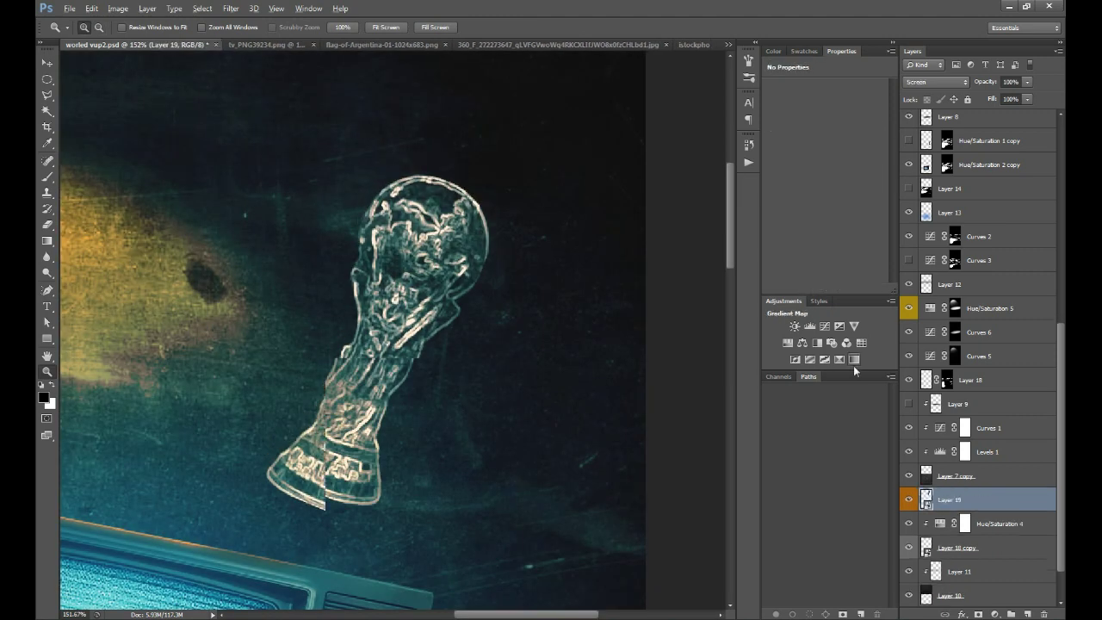
{"action": "double_click", "coordinate": [925, 500]}
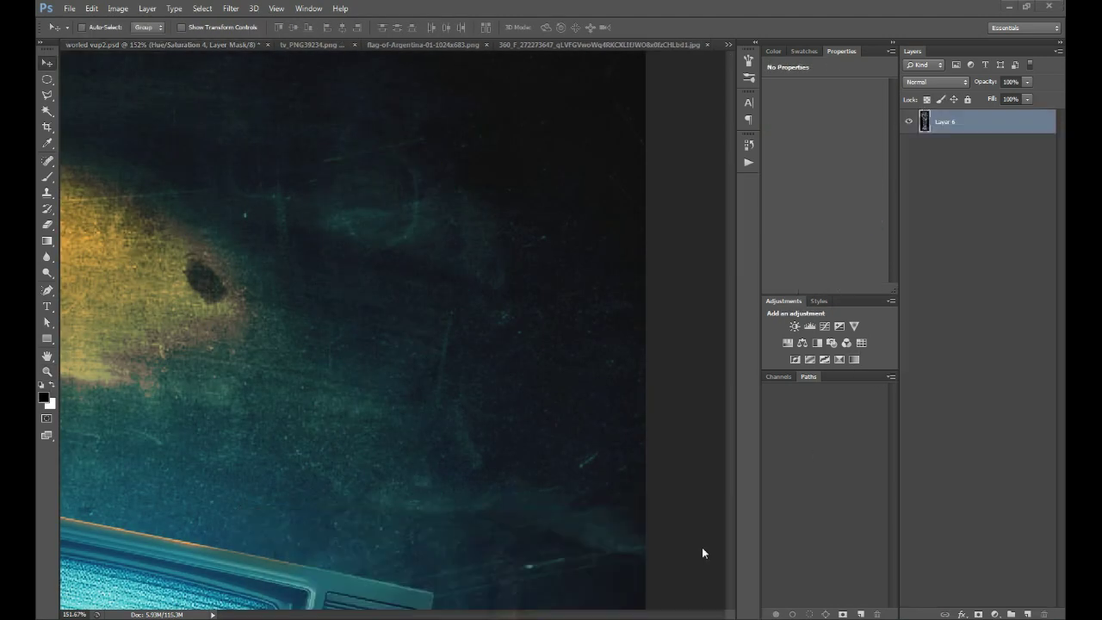
- Add a Gradient Map and a Levels adjustment with inputs 37 and 181 to the trophy
{"action": "left_click", "coordinate": [231, 8]}
{"action": "key", "text": "Escape"}
{"action": "left_click", "coordinate": [840, 359]}
{"action": "left_click", "coordinate": [810, 326]}
{"action": "left_click_drag", "start_coordinate": [785, 178], "coordinate": [798, 178]}
{"action": "left_click_drag", "start_coordinate": [881, 178], "coordinate": [855, 184]}
- Stamp the visible layers and apply Glowing Edges with thinner edges
{"action": "key", "text": "ctrl+shift+alt+e"}
{"action": "left_click", "coordinate": [231, 8]}
{"action": "left_click", "coordinate": [258, 19]}
{"action": "left_click", "coordinate": [230, 8]}
{"action": "left_click", "coordinate": [250, 44]}
{"action": "mouse_move", "coordinate": [948, 103]}
{"action": "left_mouse_down"}
{"action": "mouse_move", "coordinate": [928, 105]}
{"action": "mouse_move", "coordinate": [956, 127]}
{"action": "mouse_move", "coordinate": [931, 153]}
{"action": "left_mouse_up"}
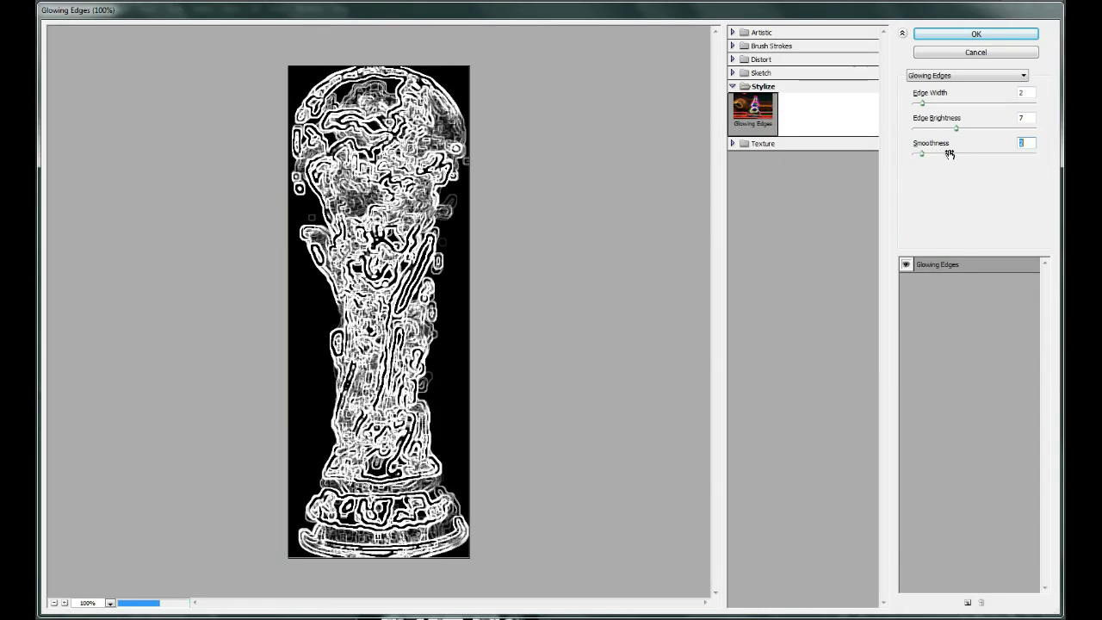
{"action": "left_click", "coordinate": [976, 33]}
- Hide the stamped and Levels layers, try Glowing Edges on Layer 6, then undo it
{"action": "left_click", "coordinate": [908, 121]}
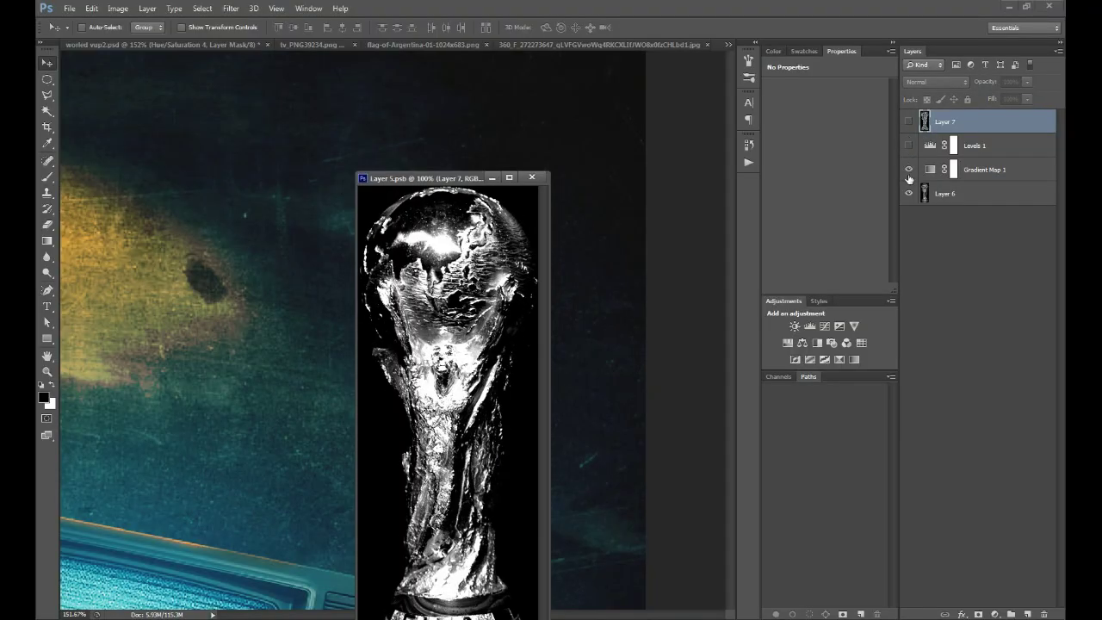
{"action": "left_click", "coordinate": [909, 146]}
{"action": "left_click", "coordinate": [946, 193]}
{"action": "key", "text": "ctrl+f"}
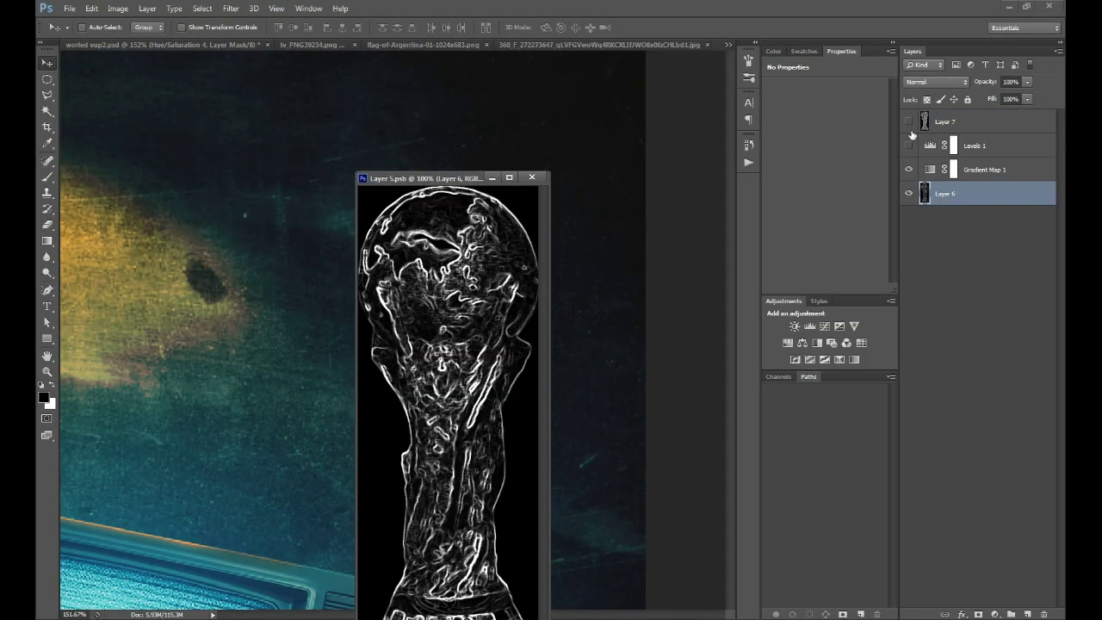
{"action": "key", "text": "ctrl+z"}
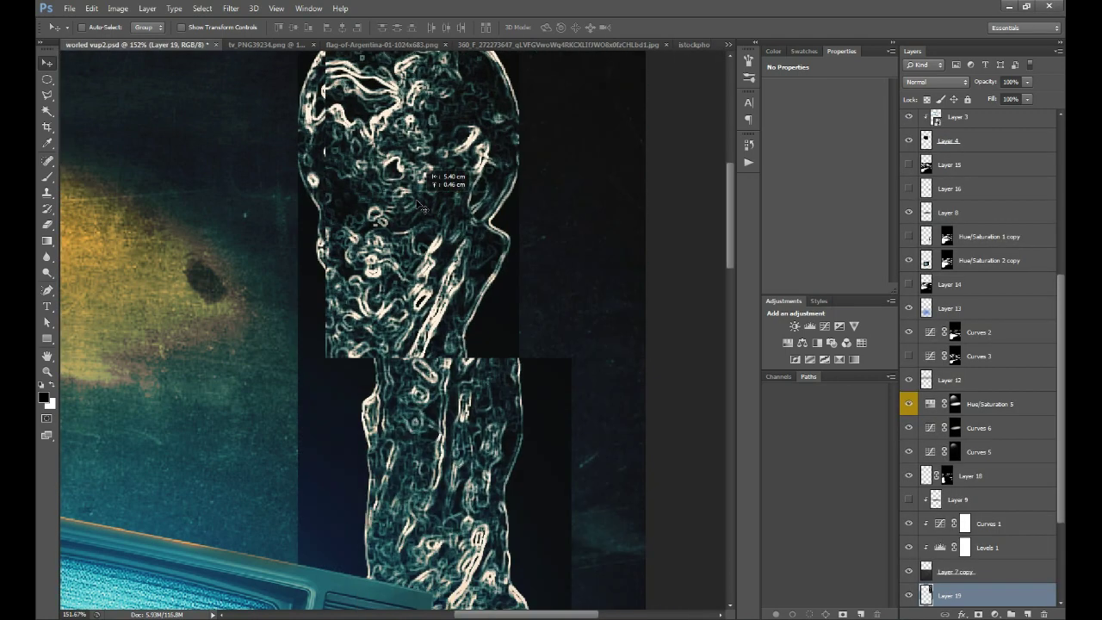
- Raise the trophy's Levels black input to 40 and set its blend mode to Screen
{"action": "key", "text": "ctrl+l"}
{"action": "left_click_drag", "start_coordinate": [346, 215], "coordinate": [370, 217]}
{"action": "left_click", "coordinate": [544, 98]}
{"action": "left_click", "coordinate": [936, 81]}
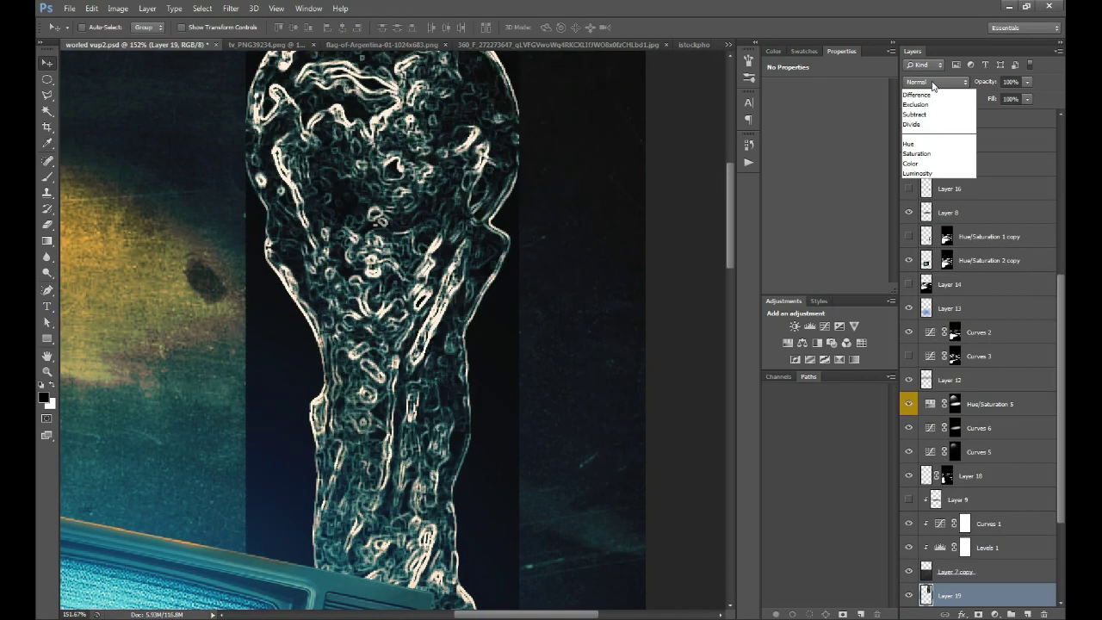
{"action": "left_click", "coordinate": [930, 165]}
- Scale the trophy down so it sits above the TV's right corner
{"action": "left_click", "coordinate": [231, 8]}
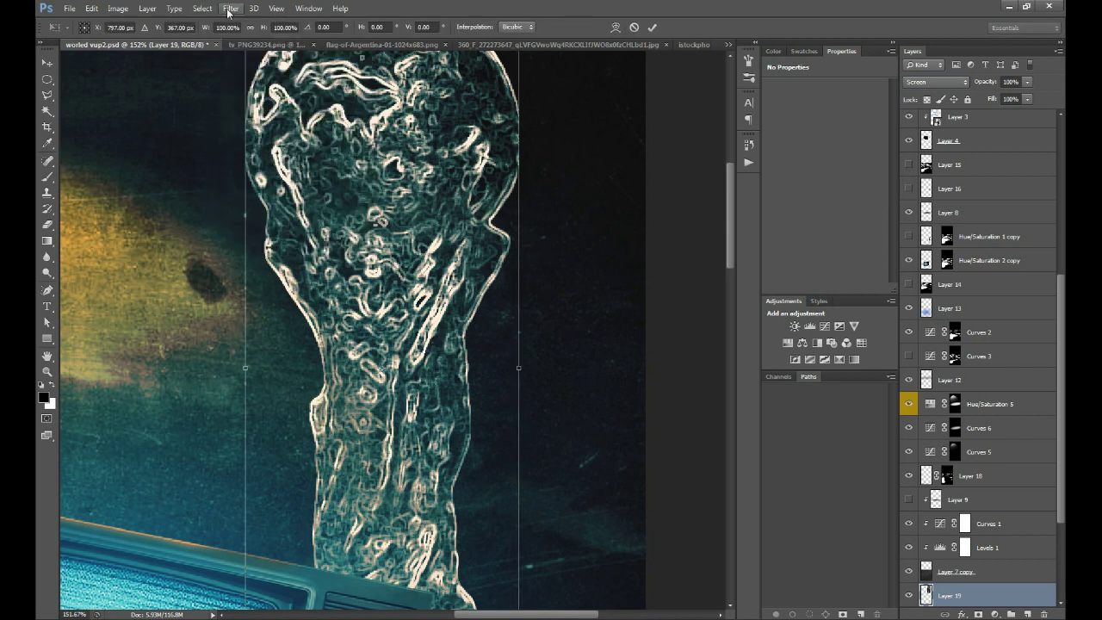
{"action": "key", "text": "ctrl+t"}
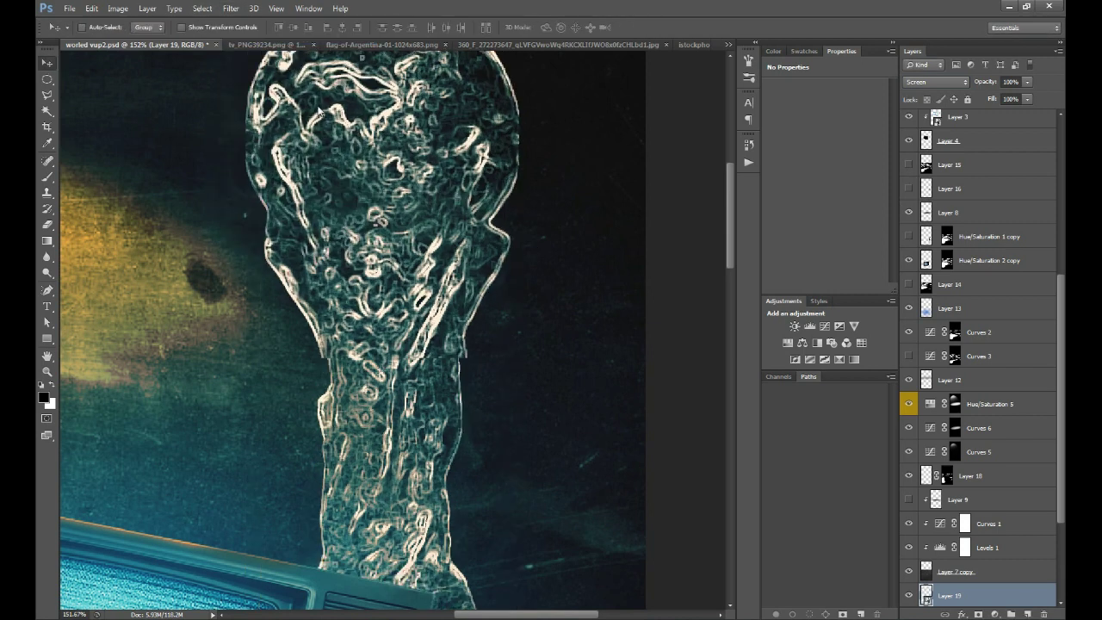
{"action": "key", "text": "ctrl+0"}
{"action": "left_click_drag", "start_coordinate": [491, 231], "coordinate": [475, 234]}
- Commit the trophy size, add Levels with black input 68 and merge it into a glow layer
{"action": "key", "text": "Return"}
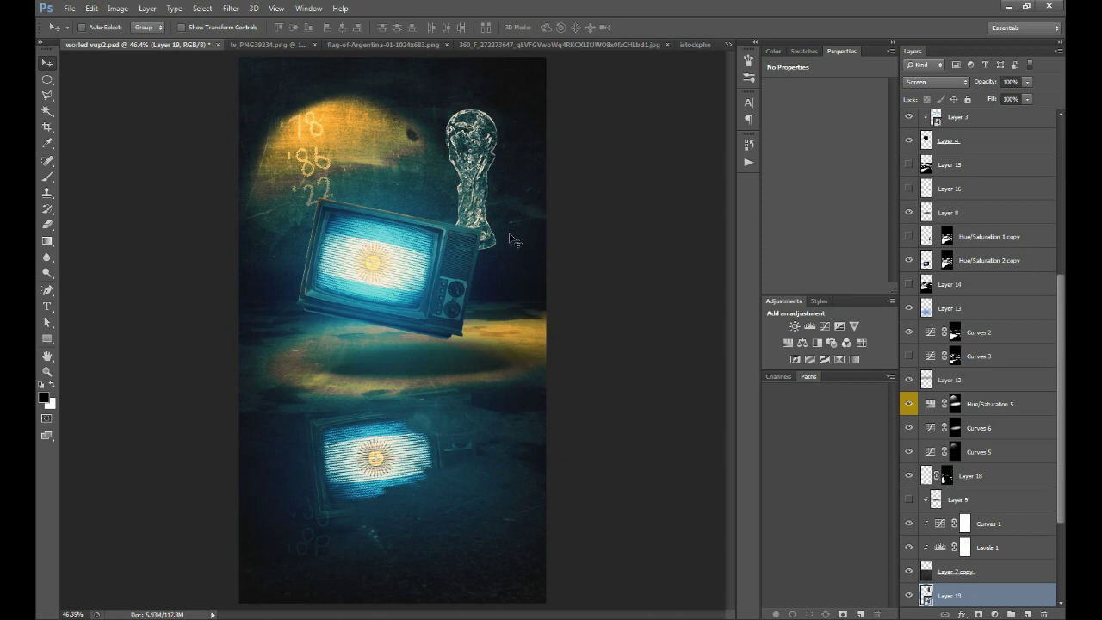
{"action": "key", "text": "z"}
{"action": "left_click", "coordinate": [522, 142]}
{"action": "left_click", "coordinate": [465, 157]}
{"action": "left_click", "coordinate": [809, 327]}
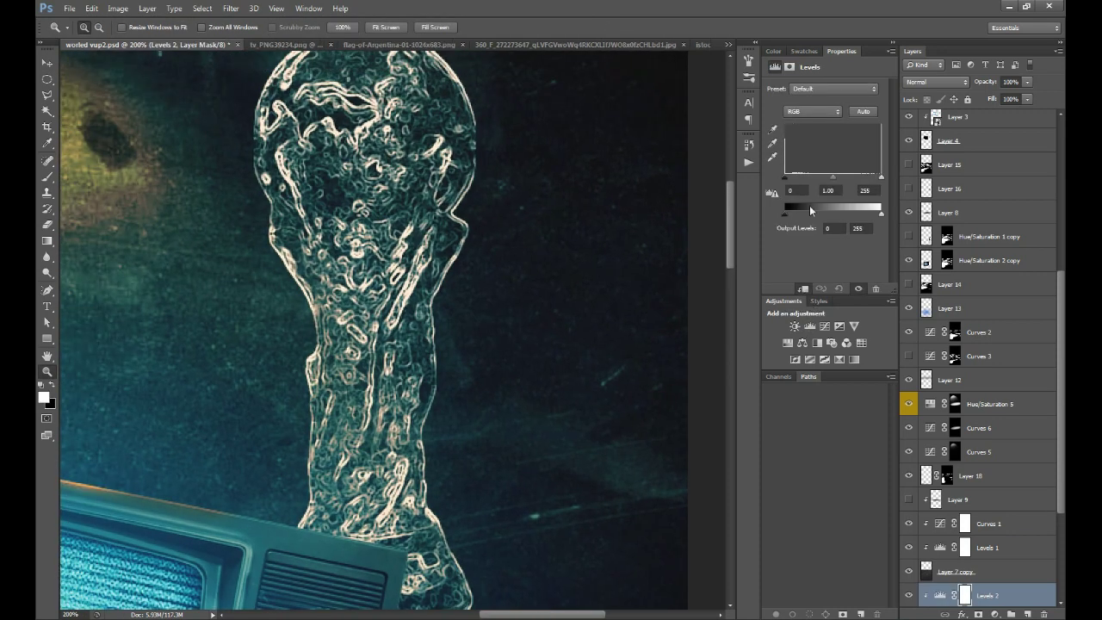
{"action": "left_click_drag", "start_coordinate": [786, 177], "coordinate": [811, 178]}
{"action": "key", "text": "ctrl+e"}
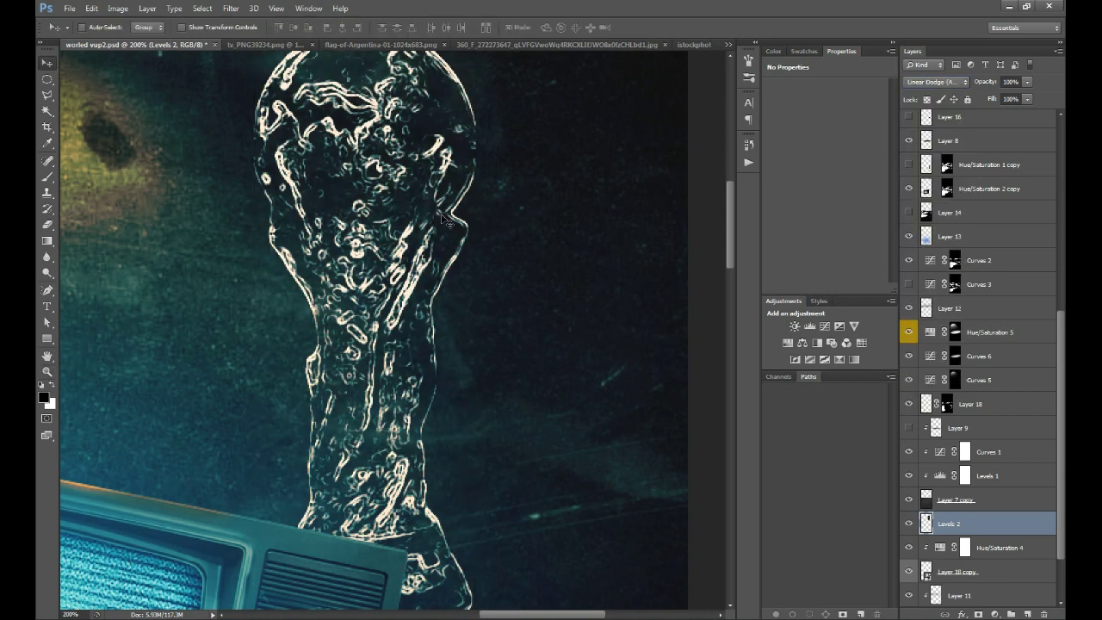
- Duplicate the glow layer, blur it with a 7 px Gaussian Blur and save
{"action": "key", "text": "ctrl+j"}
{"action": "left_click", "coordinate": [231, 8]}
{"action": "left_click", "coordinate": [422, 215]}
{"action": "left_click_drag", "start_coordinate": [404, 277], "coordinate": [403, 274]}
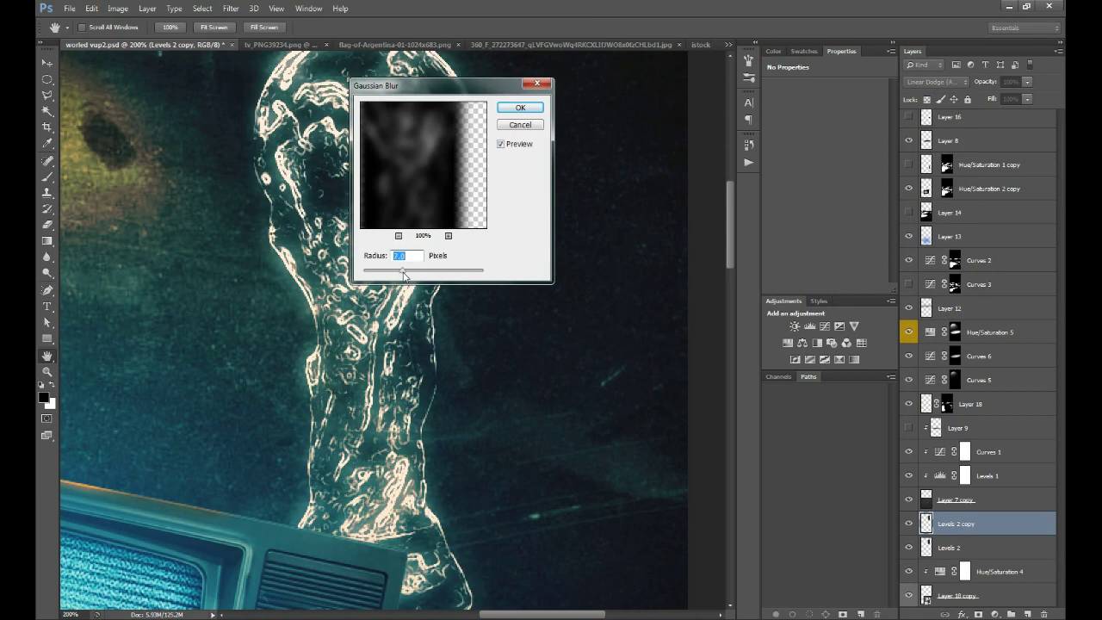
{"action": "key", "text": "Return"}
{"action": "key", "text": "ctrl+s"}
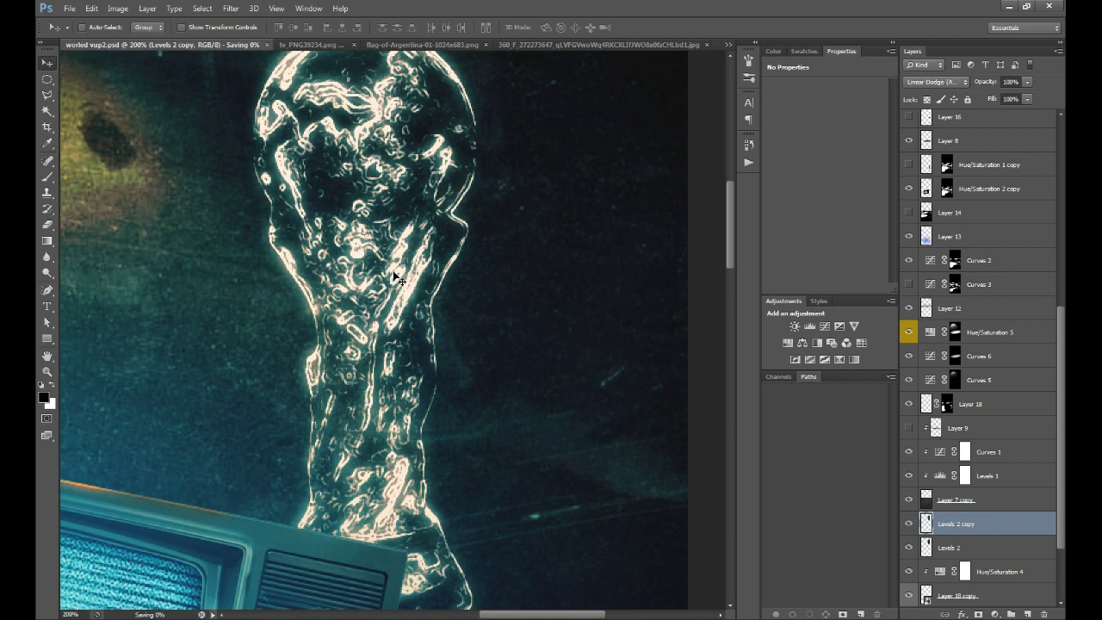
- Duplicate the blurred glow twice, hide Levels 2 copy 2 and brush extra white glow over the trophy
{"action": "key", "text": "ctrl+j"}
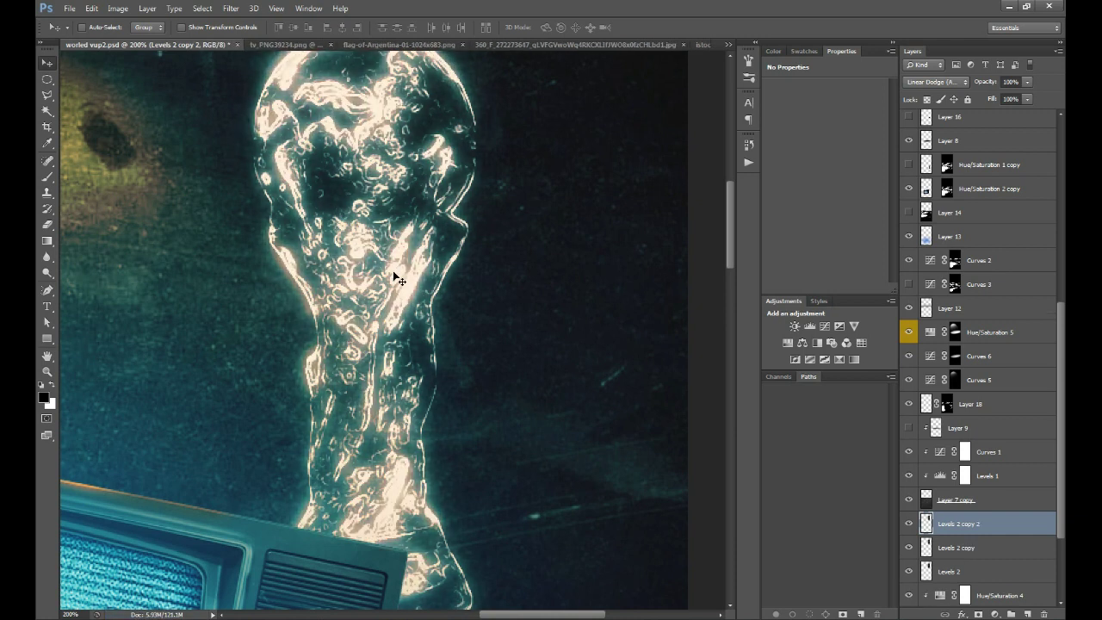
{"action": "key", "text": "ctrl+j"}
{"action": "left_click", "coordinate": [909, 548]}
{"action": "key", "text": "ctrl+minus"}
{"action": "key", "text": "ctrl+minus"}
{"action": "key", "text": "ctrl+minus"}
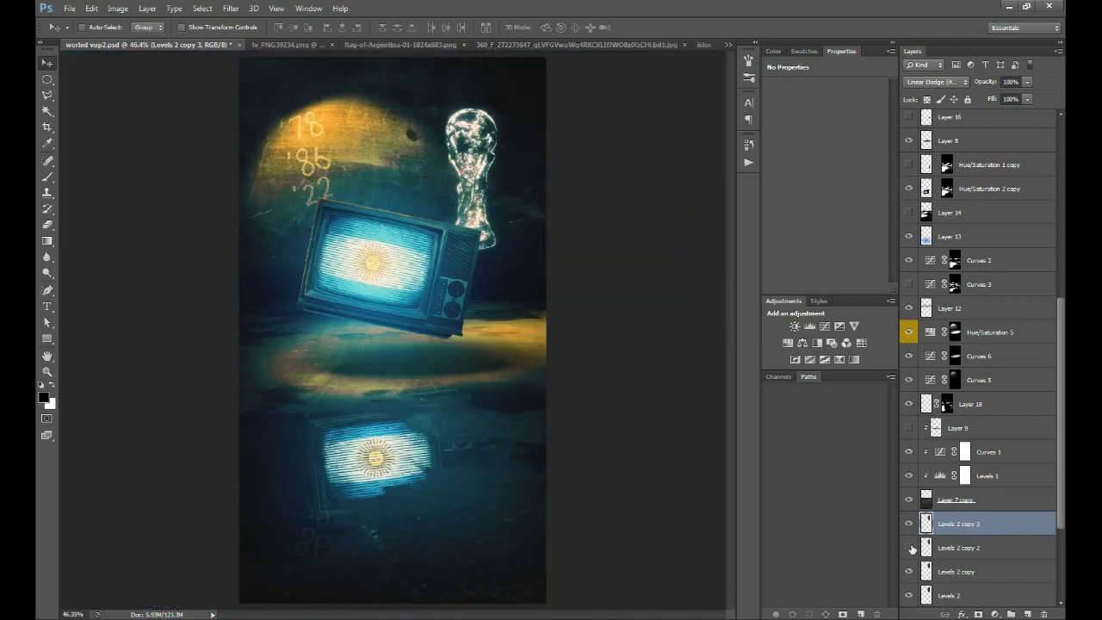
{"action": "key", "text": "b"}
{"action": "scroll", "coordinate": [314, 277], "scroll_direction": "up", "scroll_amount": 5}
{"action": "key", "text": "x"}
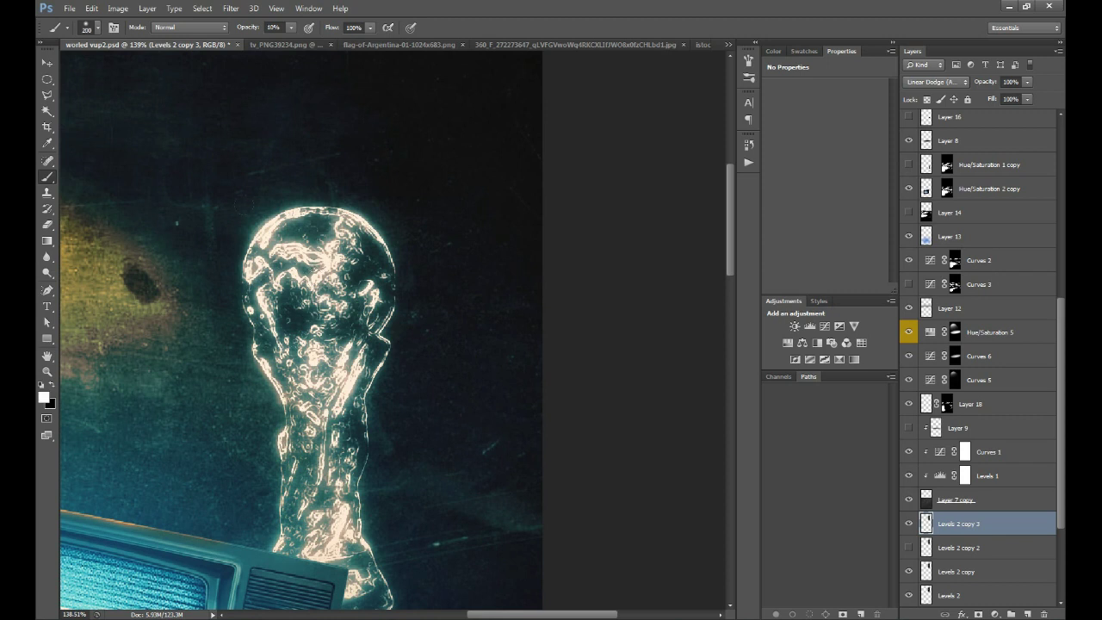
{"action": "left_click_drag", "start_coordinate": [318, 275], "coordinate": [326, 539]}
- Move Levels 2 copy 3 up above Layer 13 in the layer stack
{"action": "key", "text": "bracketright"}
{"action": "key", "text": "bracketright"}
{"action": "key", "text": "bracketright"}
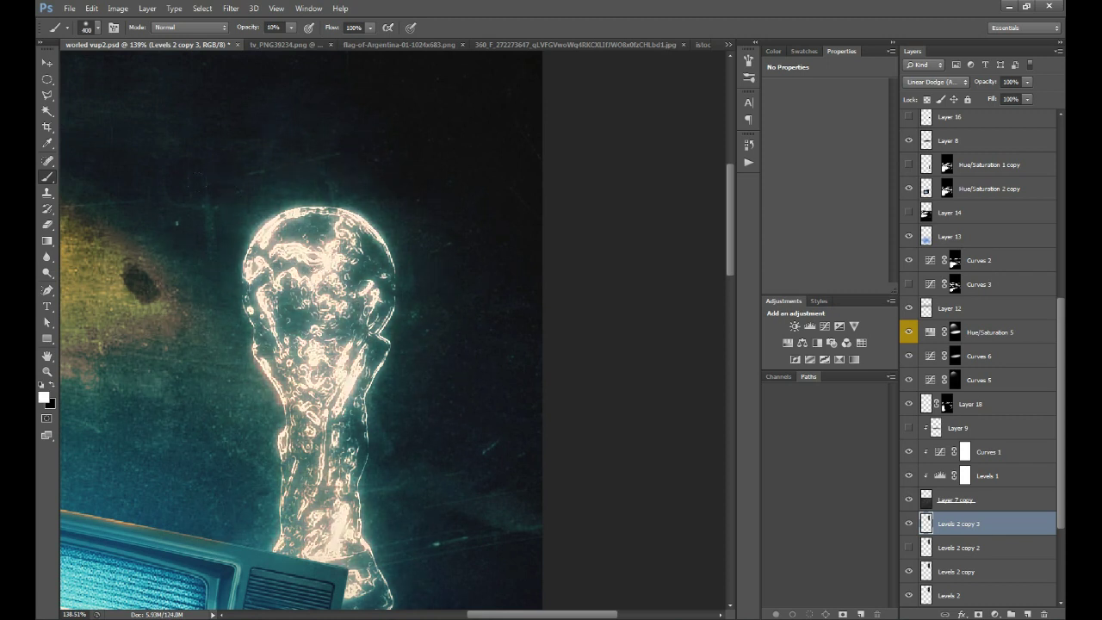
{"action": "key", "text": "ctrl+minus"}
{"action": "key", "text": "ctrl+minus"}
{"action": "key", "text": "ctrl+minus"}
{"action": "key", "text": "ctrl+plus"}
{"action": "key", "text": "ctrl+plus"}
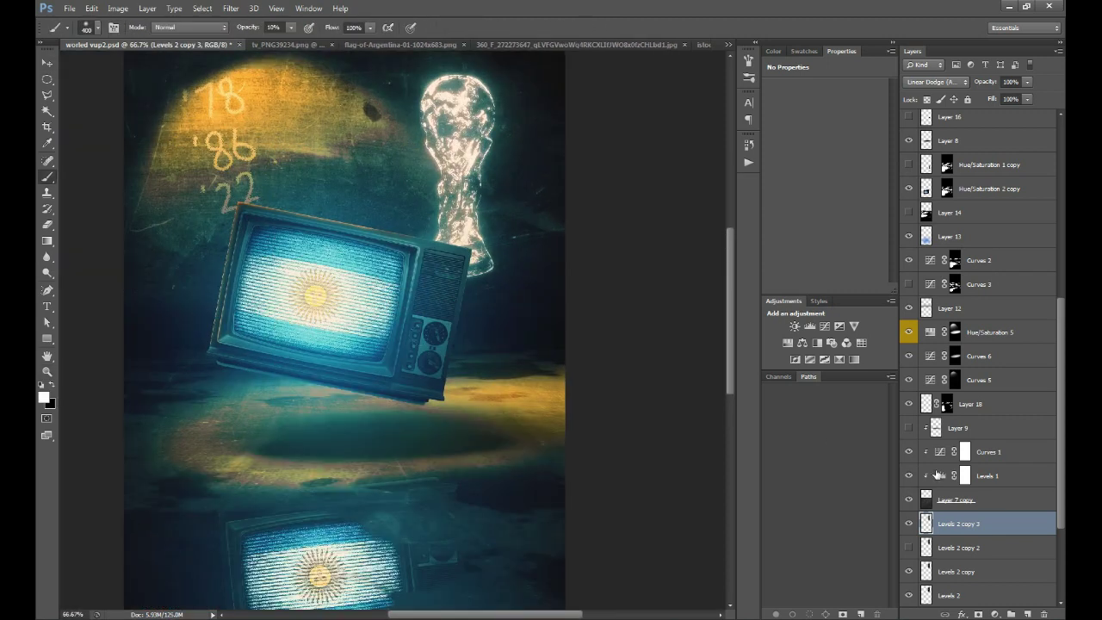
{"action": "mouse_move", "coordinate": [991, 527]}
{"action": "left_mouse_down"}
{"action": "mouse_move", "coordinate": [990, 418]}
{"action": "mouse_move", "coordinate": [1014, 223]}
{"action": "left_mouse_up"}
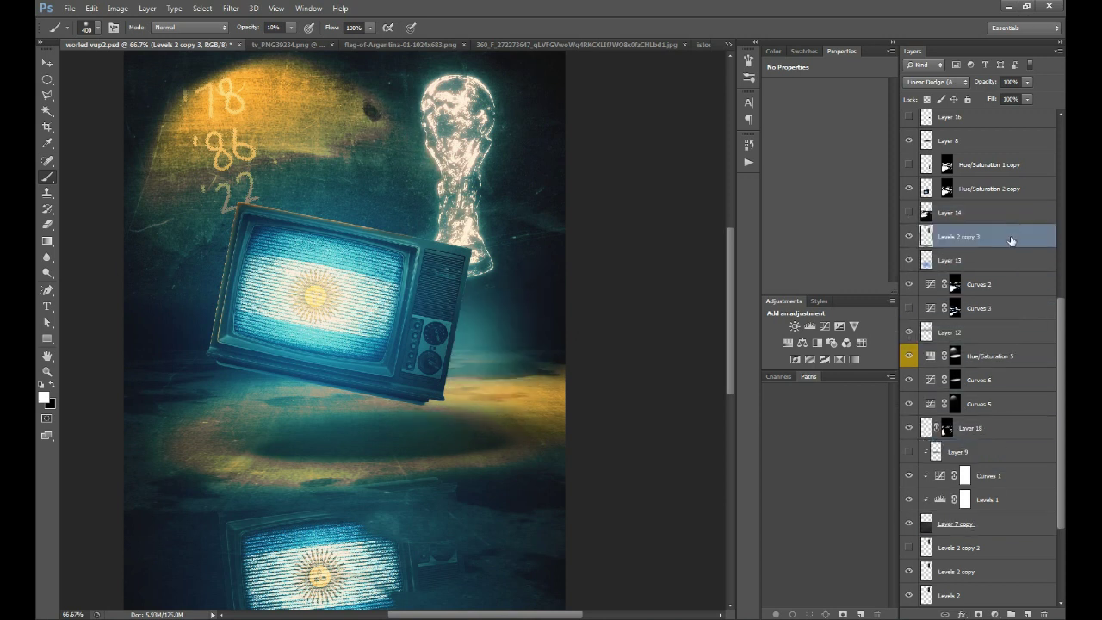
- Move the trophy left over the years and scale it down to about 55%
{"action": "key", "text": "v"}
{"action": "scroll", "coordinate": [1012, 240], "scroll_direction": "down", "scroll_amount": 5}
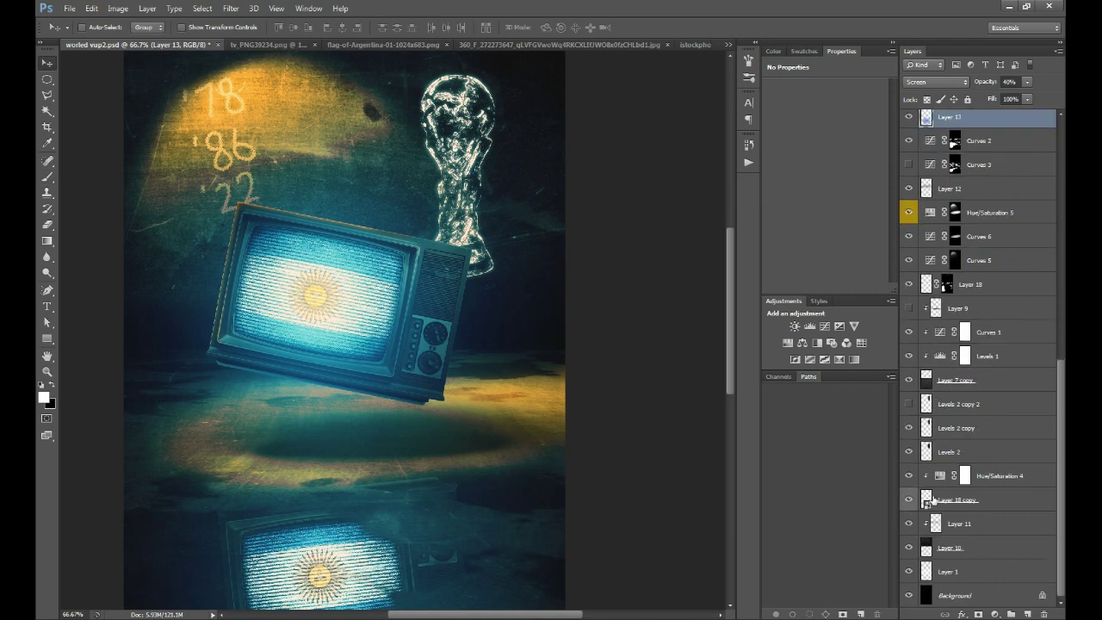
{"action": "left_click", "coordinate": [1008, 453]}
{"action": "left_click_drag", "start_coordinate": [471, 186], "coordinate": [297, 108]}
{"action": "key", "text": "ctrl+t"}
{"action": "left_click_drag", "start_coordinate": [321, 200], "coordinate": [297, 194]}
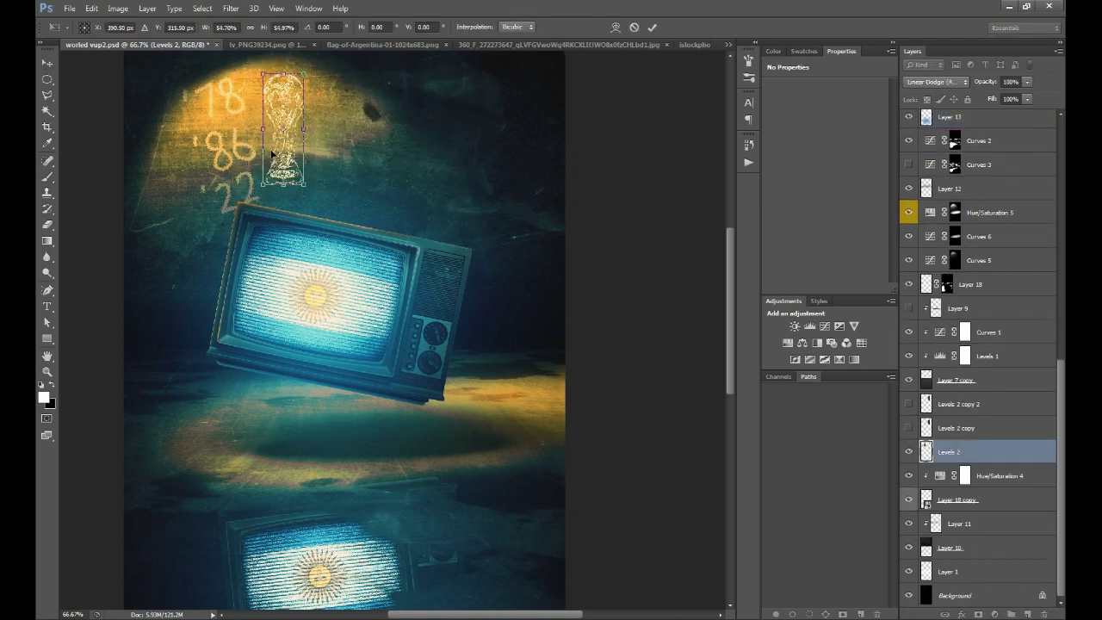
{"action": "key", "text": "Return"}
- Darken the trophy with Hue/Saturation Lightness -48 and fit the poster in view
{"action": "scroll", "coordinate": [213, 68], "scroll_direction": "up", "scroll_amount": 3}
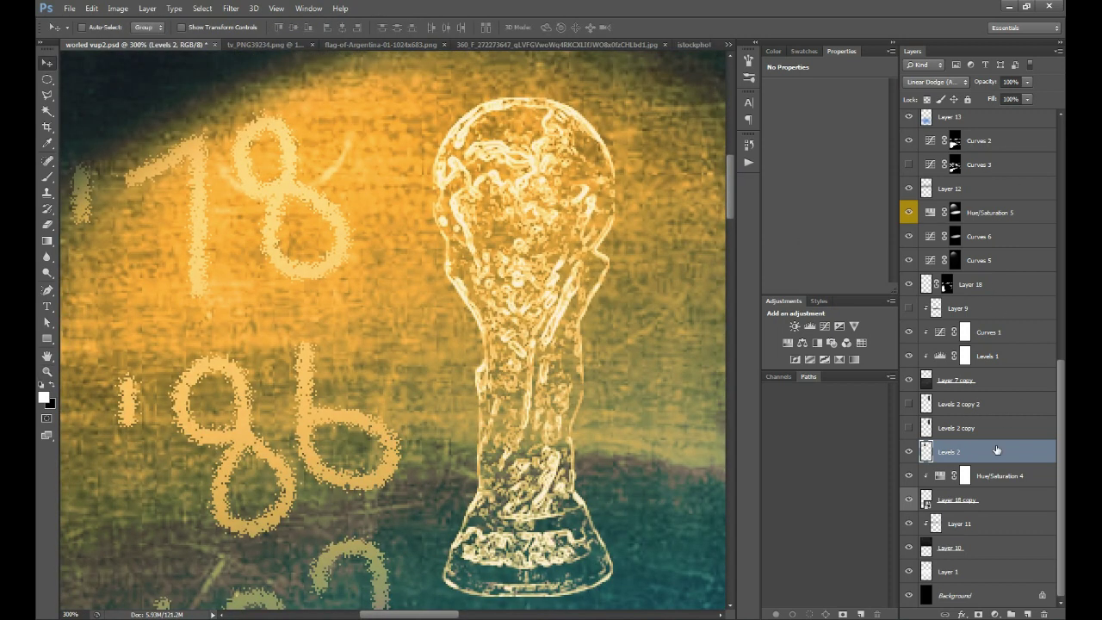
{"action": "key", "text": "ctrl+u"}
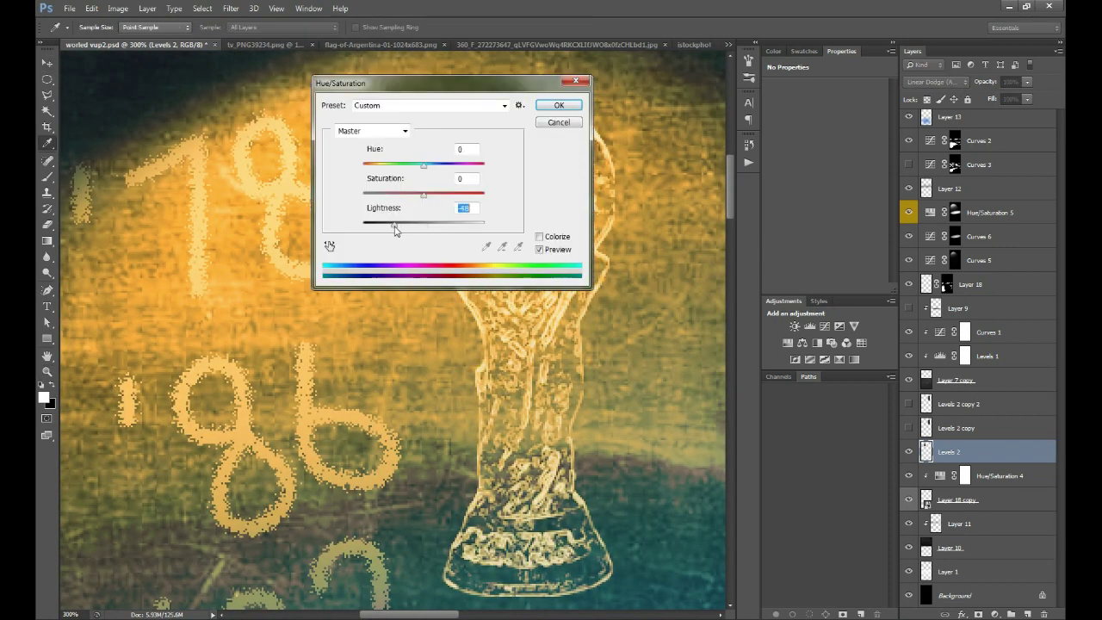
{"action": "key", "text": "Return"}
{"action": "key", "text": "z"}
{"action": "key", "text": "ctrl+0"}
{"action": "left_click", "coordinate": [390, 228], "text": "alt"}
{"action": "key", "text": "v"}
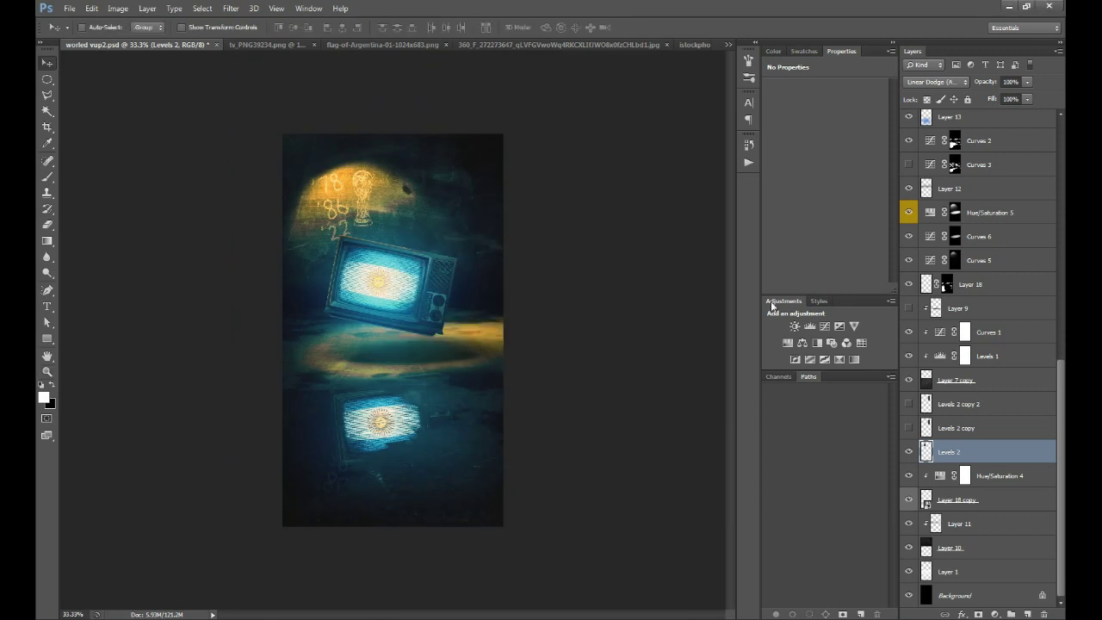
{"action": "scroll", "coordinate": [982, 259], "scroll_direction": "up", "scroll_amount": 10}
- Preview several Filter Gallery effects on Layer 19, then apply Artistic > Paint Daubs
{"action": "left_click", "coordinate": [1010, 125]}
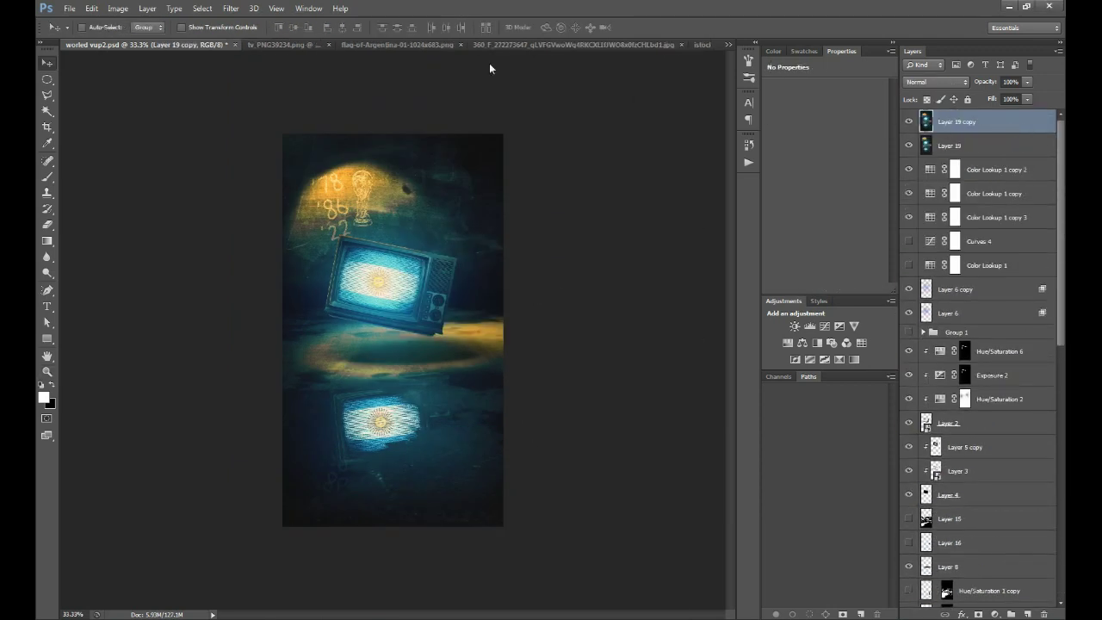
{"action": "left_click", "coordinate": [231, 8]}
{"action": "left_click", "coordinate": [274, 53]}
{"action": "scroll", "coordinate": [672, 199], "scroll_direction": "down", "scroll_amount": 1}
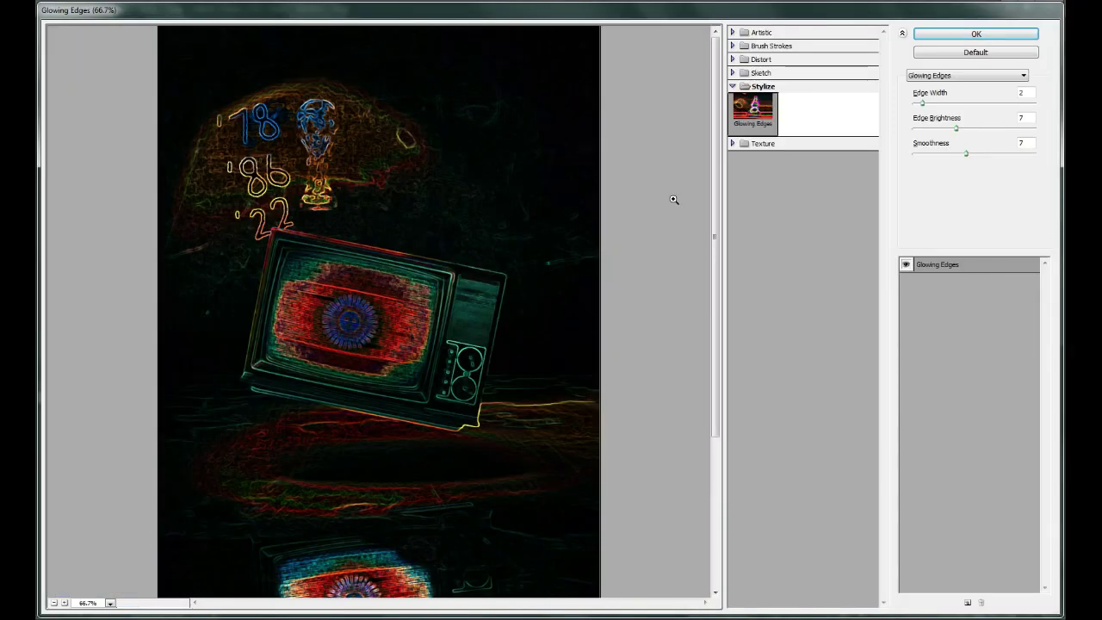
{"action": "scroll", "coordinate": [673, 199], "scroll_direction": "down", "scroll_amount": 1}
{"action": "left_click", "coordinate": [771, 45]}
{"action": "left_click", "coordinate": [802, 68]}
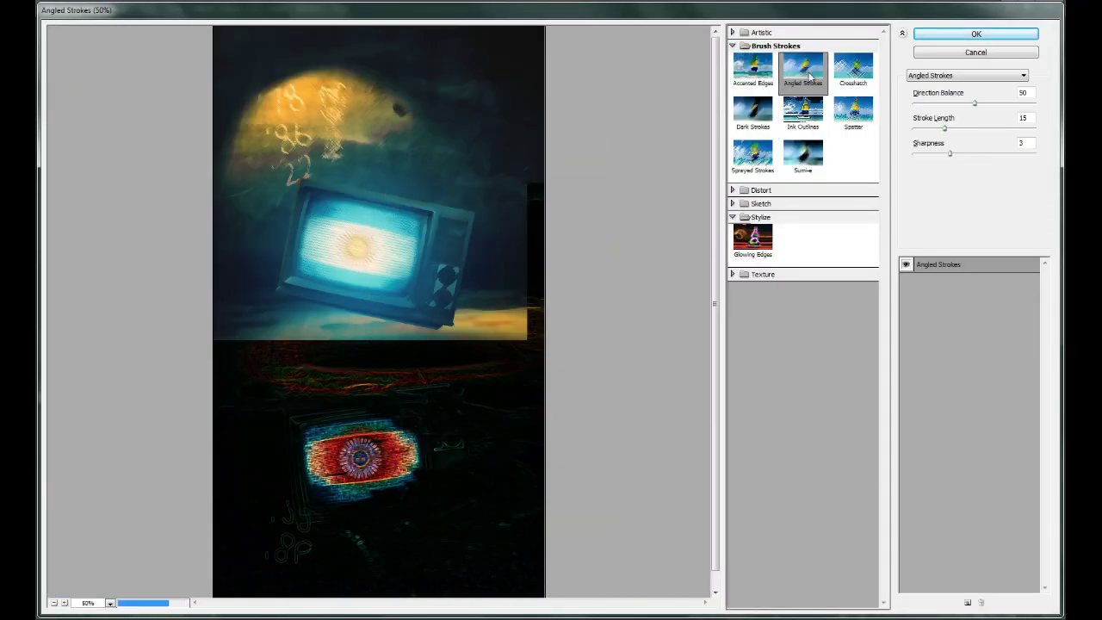
{"action": "left_click", "coordinate": [850, 112]}
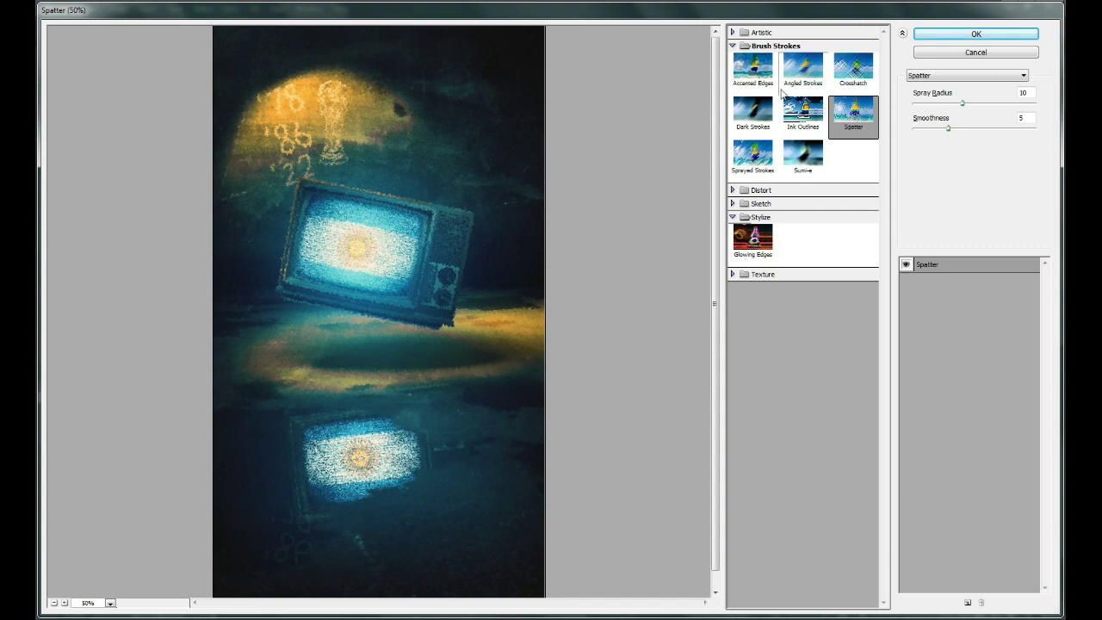
{"action": "left_click", "coordinate": [771, 35]}
{"action": "left_click", "coordinate": [803, 54]}
{"action": "left_click", "coordinate": [760, 135]}
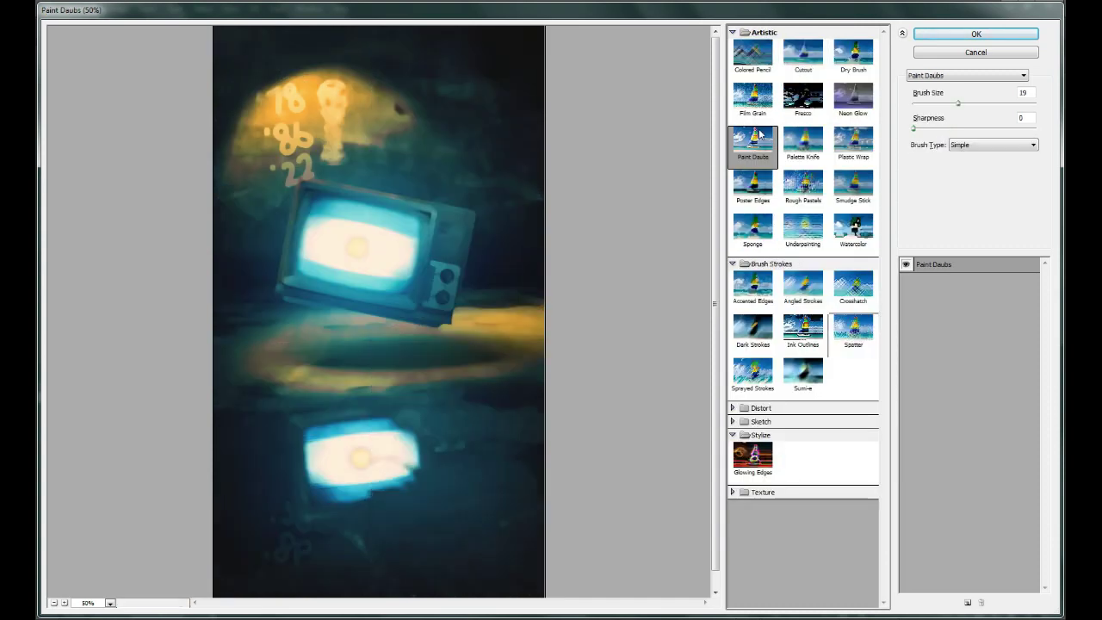
{"action": "left_click", "coordinate": [976, 34]}
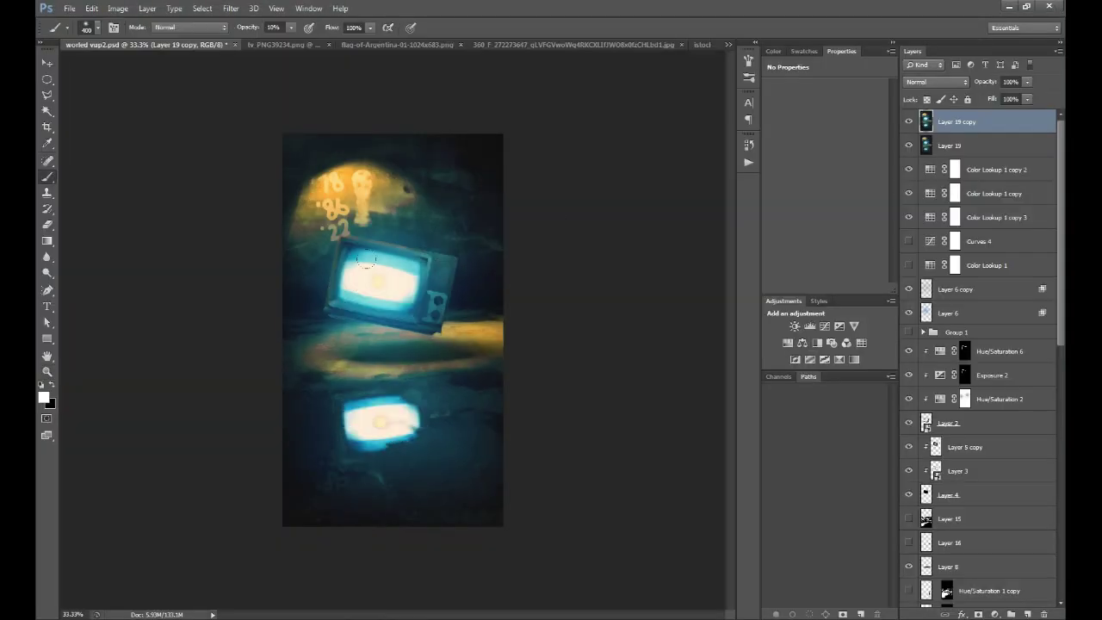
- Mask Layer 19 copy over the TV screen and puddle reflection to keep the flag crisp
{"action": "left_click", "coordinate": [979, 614]}
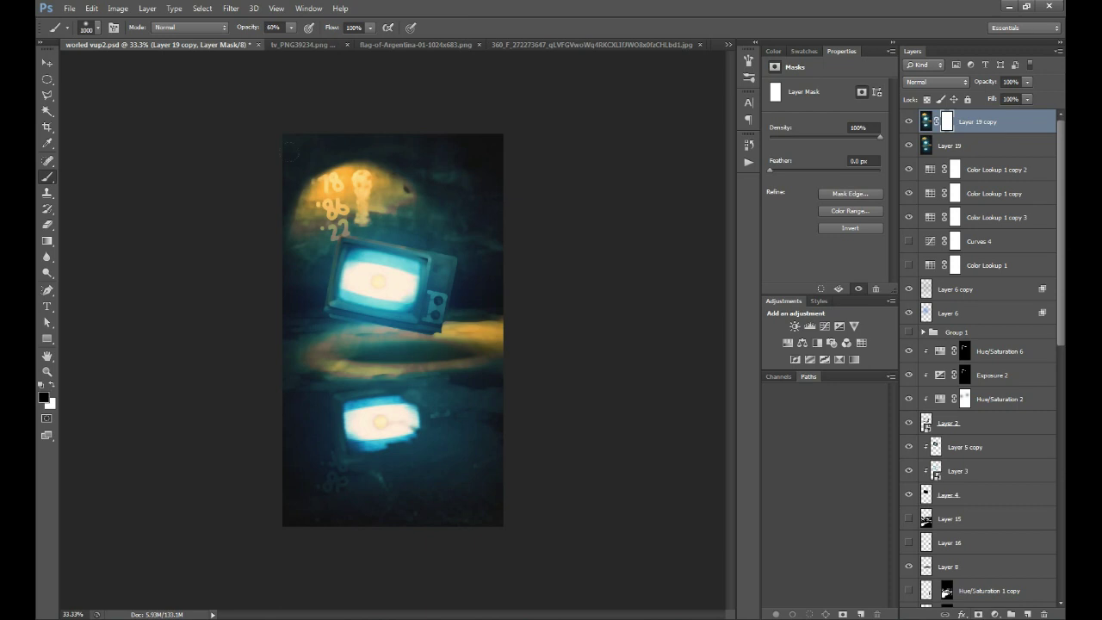
{"action": "key", "text": "bracketleft"}
{"action": "left_click_drag", "start_coordinate": [345, 258], "coordinate": [413, 297]}
{"action": "left_click_drag", "start_coordinate": [353, 409], "coordinate": [409, 430]}
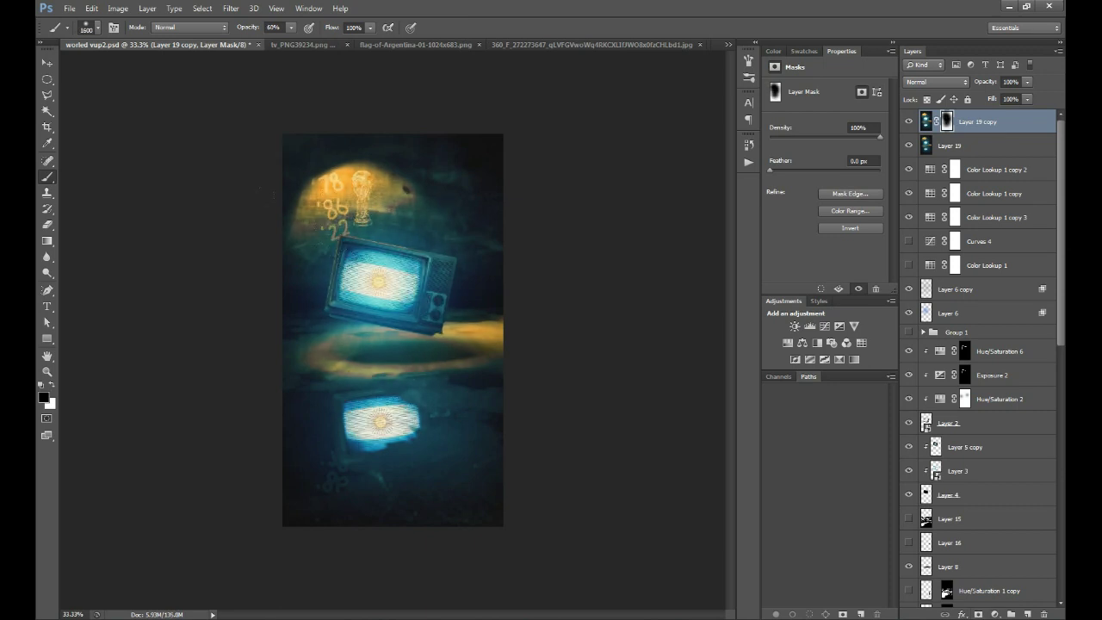
{"action": "key", "text": "z"}
{"action": "left_click", "coordinate": [378, 413]}
{"action": "scroll", "coordinate": [404, 377], "scroll_direction": "down", "scroll_amount": 2}
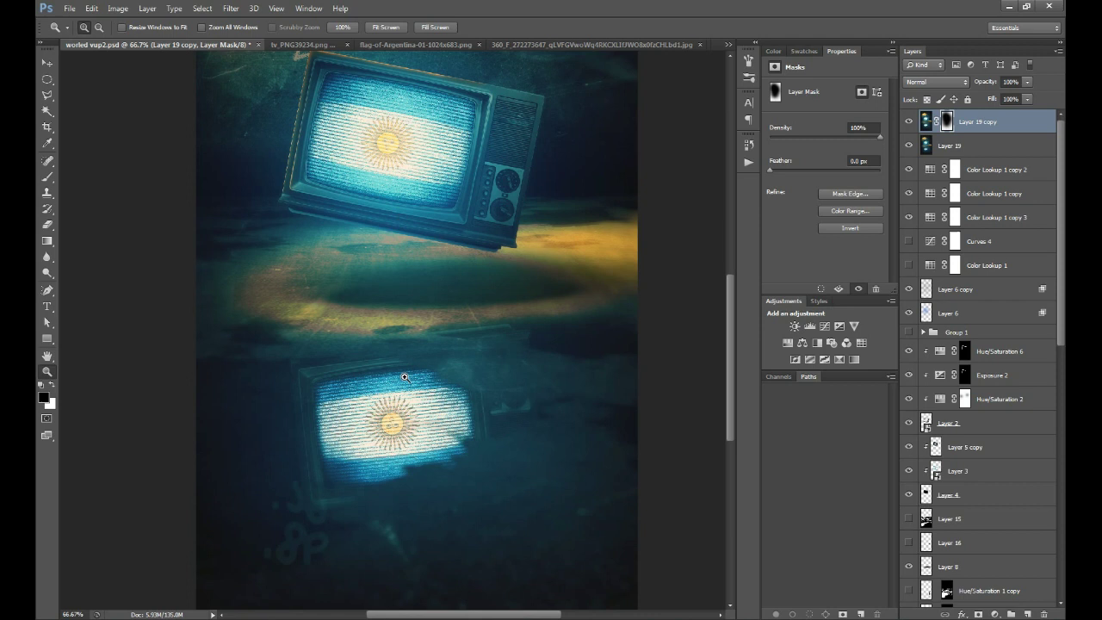
{"action": "key", "text": "b"}
{"action": "key", "text": "z"}
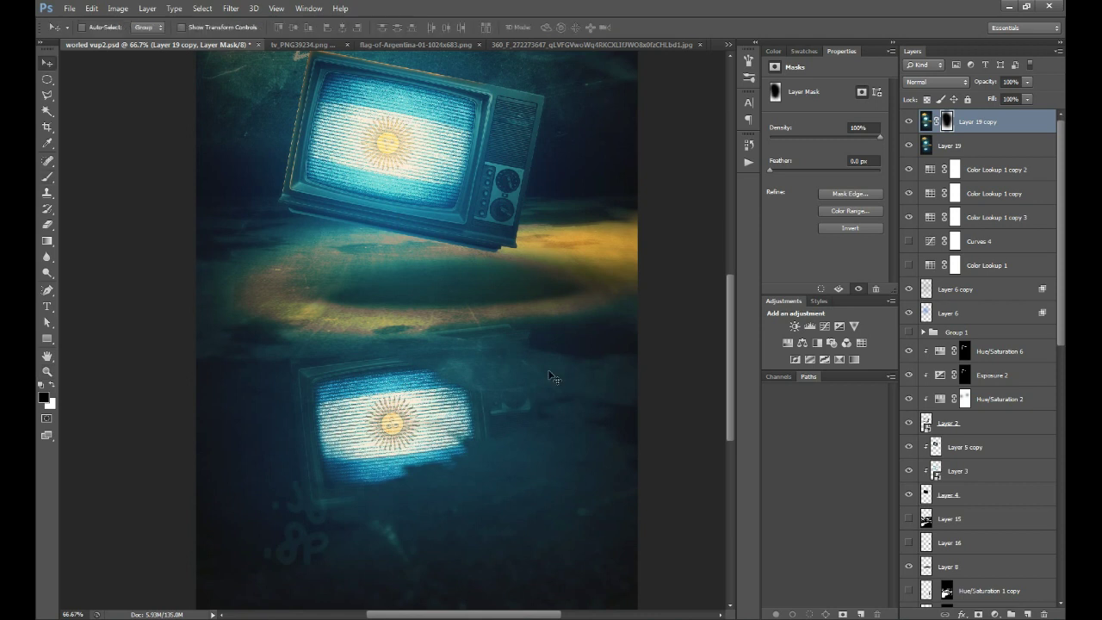
{"action": "left_click", "coordinate": [554, 379], "text": "alt"}
{"action": "left_click", "coordinate": [478, 349], "text": "alt"}
- Stamp the visible image onto a new layer and duplicate it
{"action": "key", "text": "ctrl+shift+alt+e"}
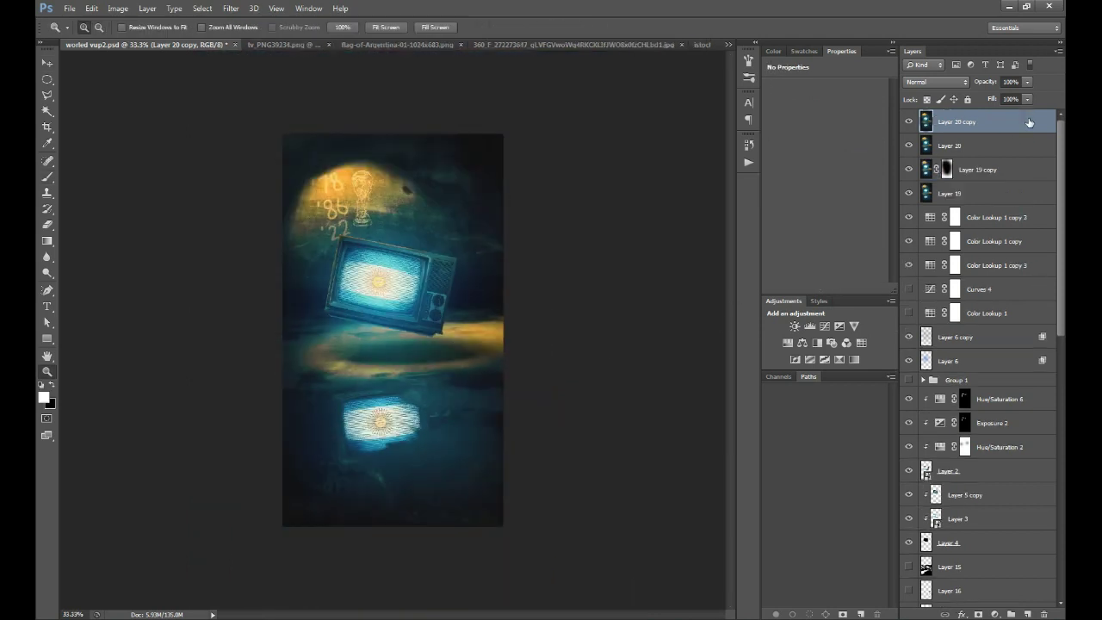
{"action": "key", "text": "ctrl+j"}
{"action": "double_click", "coordinate": [1016, 121]}
{"action": "left_click", "coordinate": [802, 184]}
{"action": "key", "text": "Return"}
{"action": "key", "text": "ctrl+plus"}
{"action": "key", "text": "ctrl+plus"}
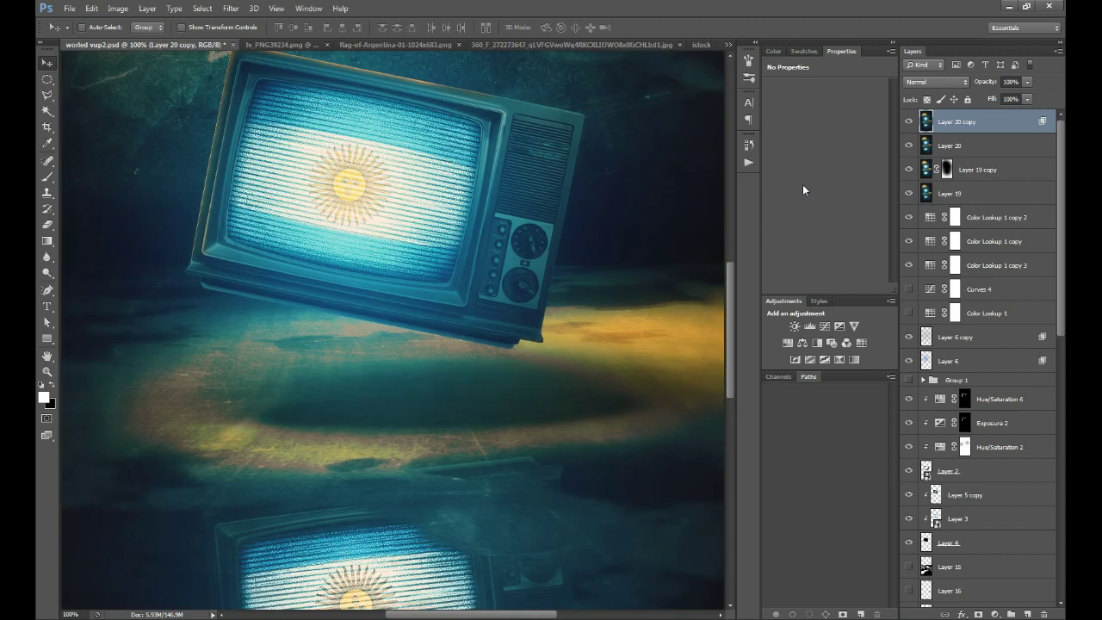
- Stamp visible again and inspect the poster and puddle reflection at different zooms
{"action": "key", "text": "ctrl+0"}
{"action": "key", "text": "z"}
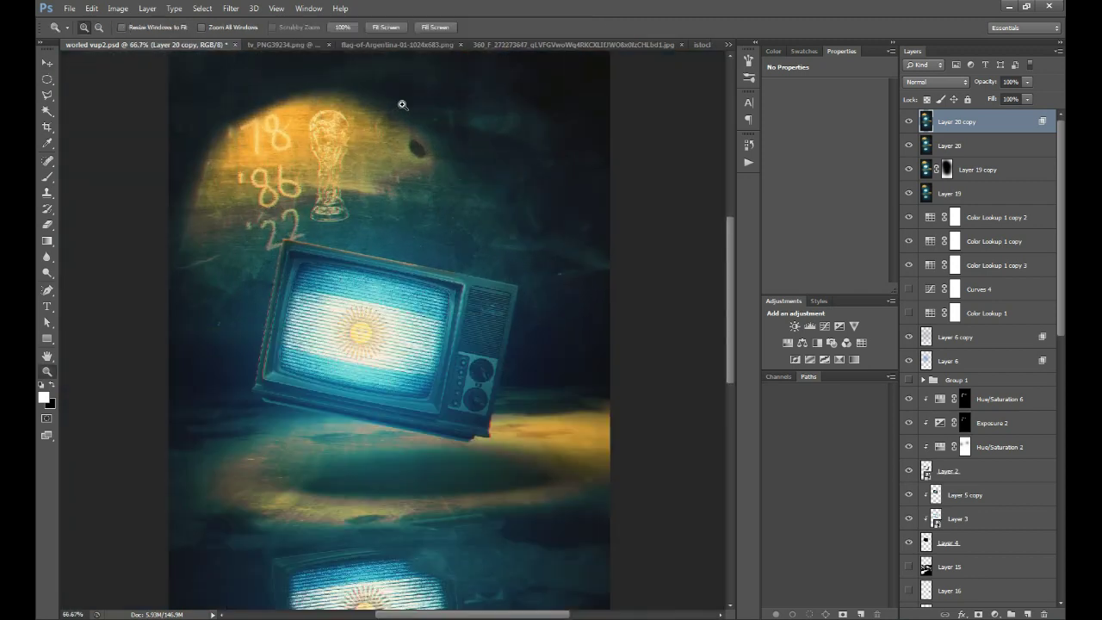
{"action": "left_click", "coordinate": [402, 104]}
{"action": "key", "text": "ctrl+0"}
{"action": "key", "text": "ctrl+shift+alt+e"}
{"action": "key", "text": "ctrl+minus"}
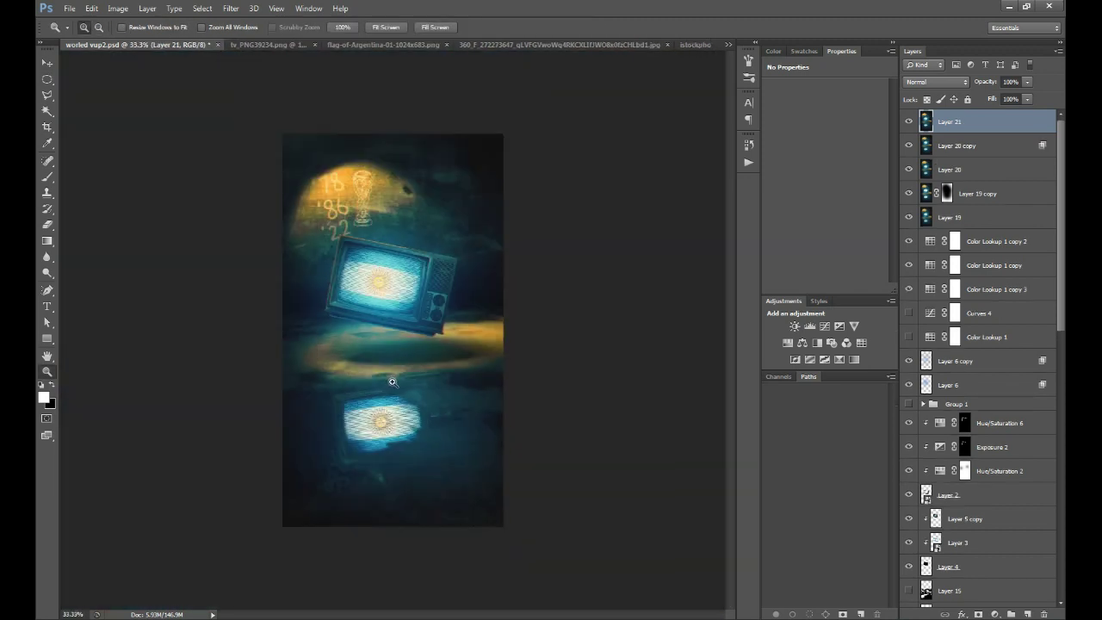
{"action": "key", "text": "ctrl+plus"}
{"action": "key", "text": "ctrl+plus"}
{"action": "key", "text": "ctrl+plus"}
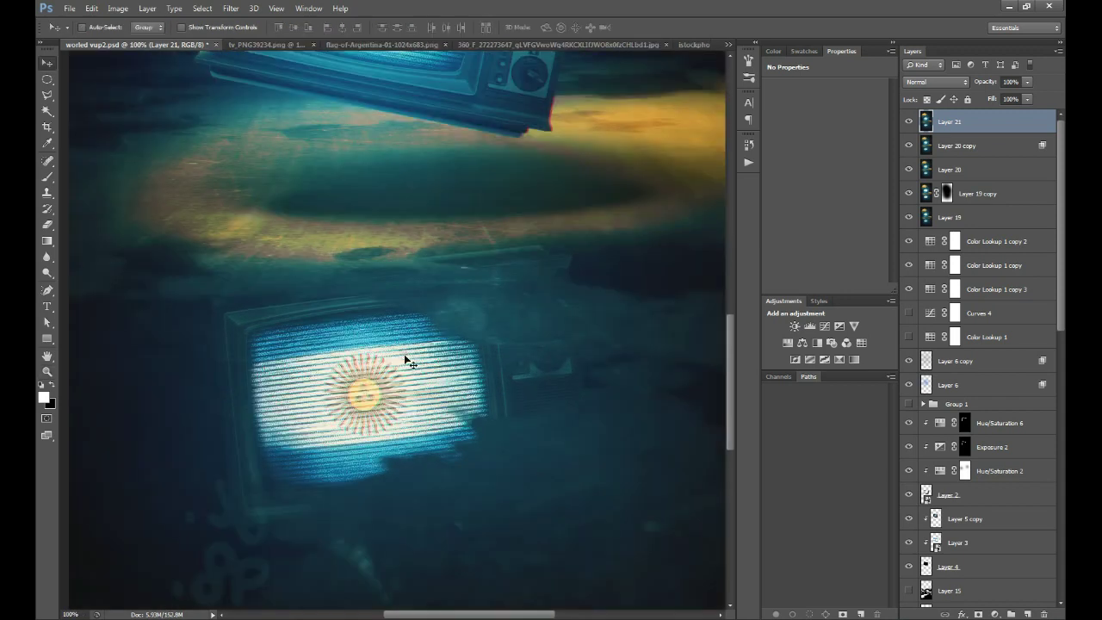
{"action": "key", "text": "ctrl+0"}
- Delete Layer 21, Layer 20 copy, Layer 20 and Layer 19 copy, then save
{"action": "left_click_drag", "start_coordinate": [909, 121], "coordinate": [915, 218]}
{"action": "left_click", "coordinate": [908, 122]}
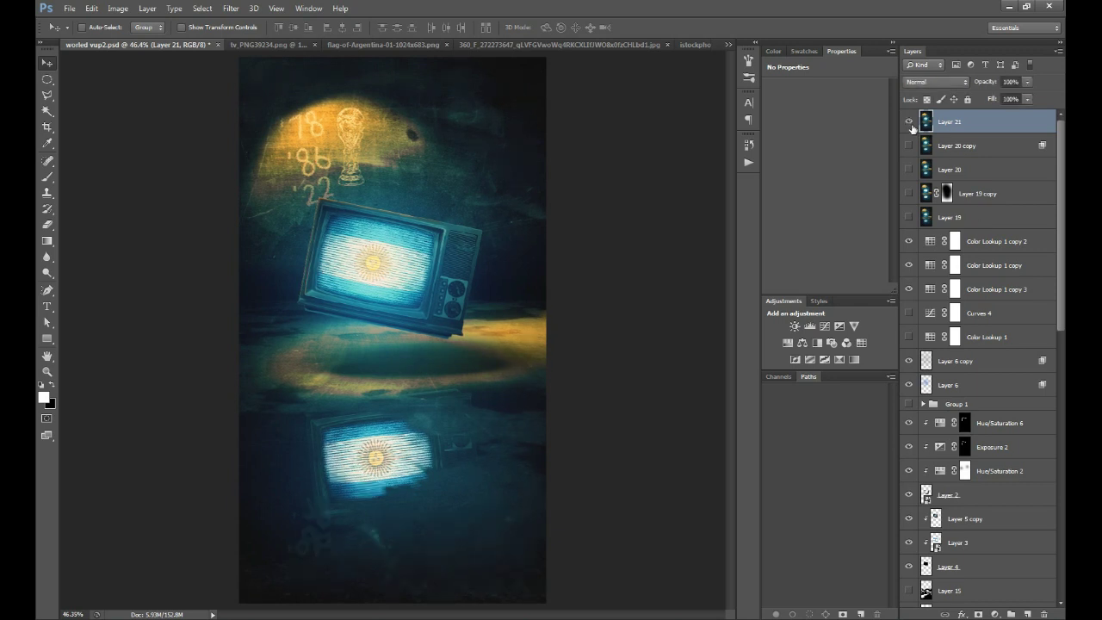
{"action": "left_click", "coordinate": [977, 193], "text": "shift"}
{"action": "key", "text": "Delete"}
{"action": "left_click", "coordinate": [908, 122]}
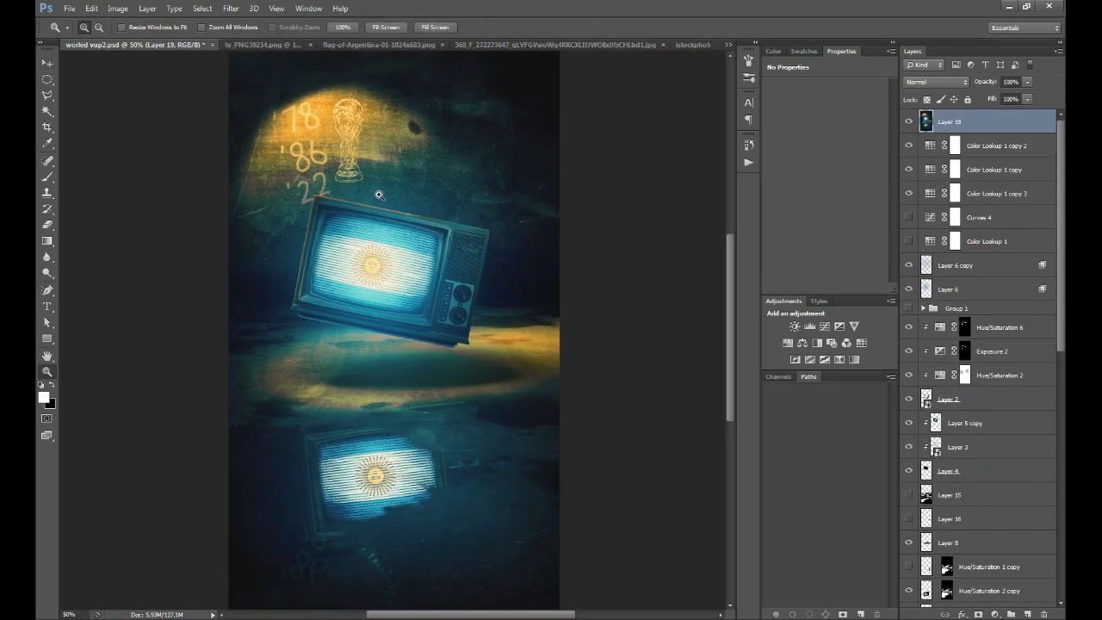
{"action": "scroll", "coordinate": [374, 185], "scroll_direction": "up", "scroll_amount": 3}
{"action": "key", "text": "ctrl+s"}
{"action": "key", "text": "ctrl+0"}
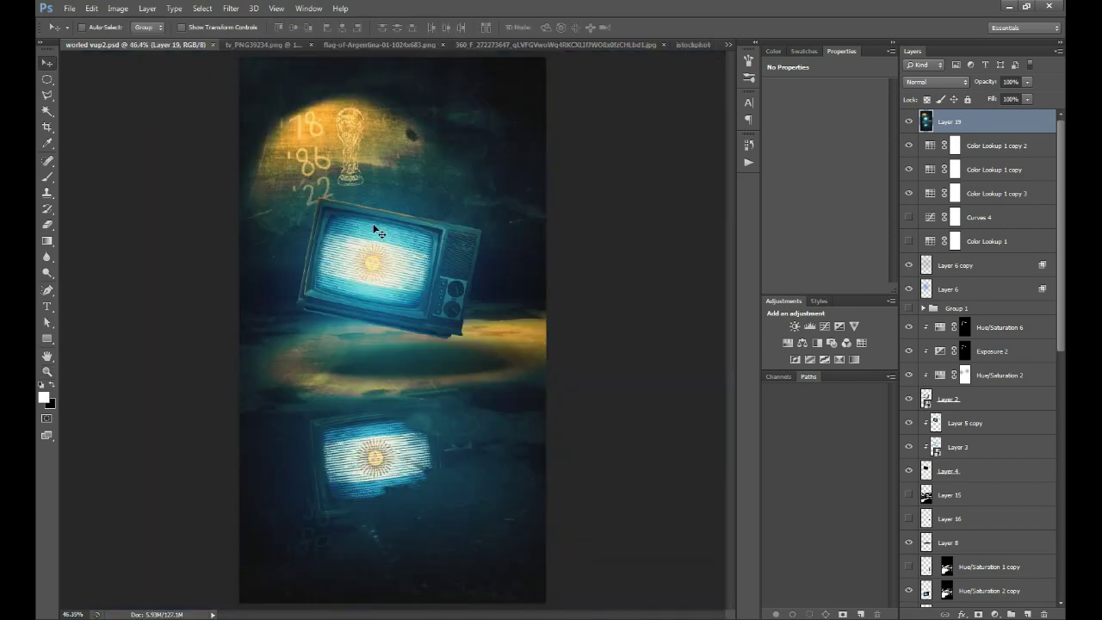
{"action": "scroll", "coordinate": [505, 347], "scroll_direction": "down", "scroll_amount": 1}
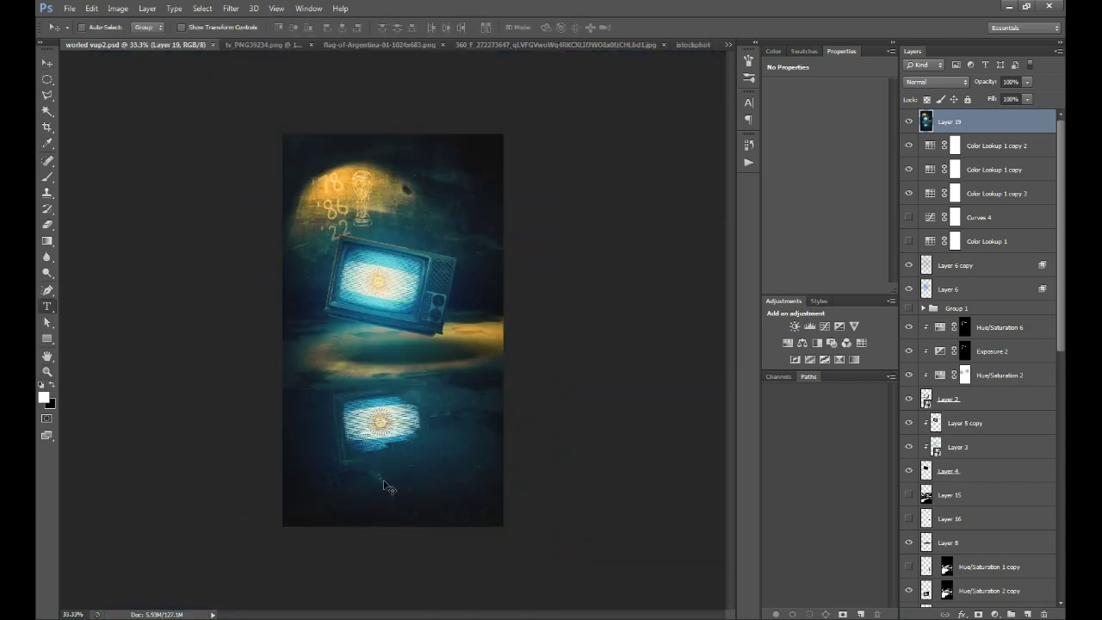
{"action": "key", "text": "t"}
{"action": "left_click", "coordinate": [382, 501]}
{"action": "type", "text": "@YOUSIFTUTA"}
{"action": "key", "text": "BackSpace"}
{"action": "key", "text": "ctrl+a"}
- Set the watermark font to Mutchin, widen its tracking to about 220, and commit it
{"action": "key", "text": "ctrl+t"}
{"action": "left_click", "coordinate": [660, 108]}
{"action": "type", "text": "Mont"}
{"action": "key", "text": "BackSpace"}
{"action": "key", "text": "BackSpace"}
{"action": "key", "text": "BackSpace"}
{"action": "type", "text": "utchin"}
{"action": "key", "text": "Return"}
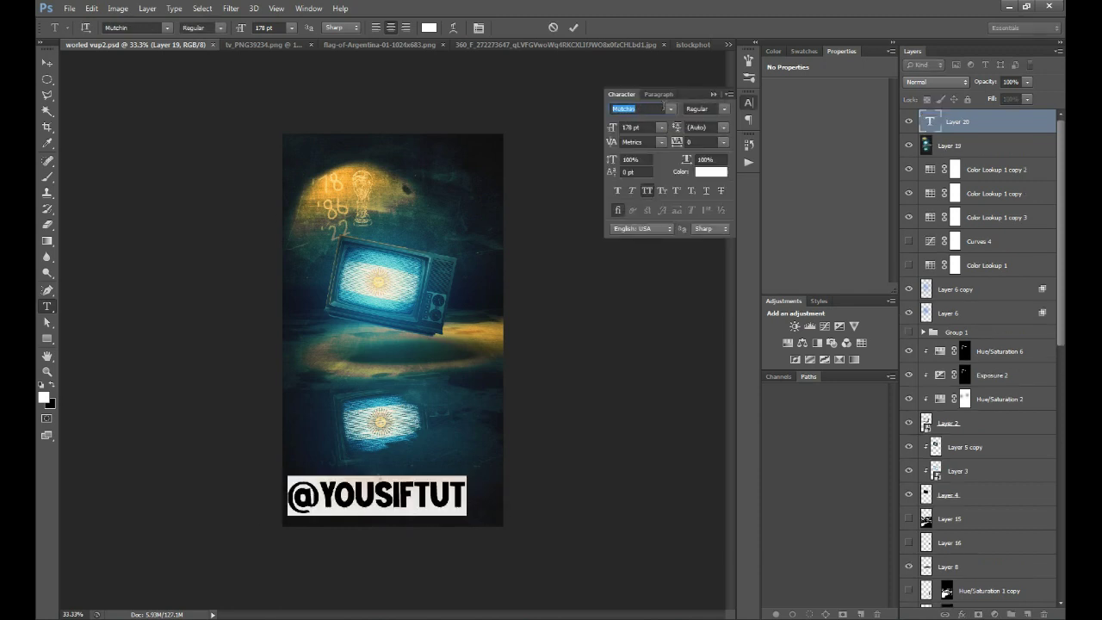
{"action": "key", "text": "alt+Right"}
{"action": "key", "text": "alt+Right"}
{"action": "key", "text": "alt+Right"}
{"action": "key", "text": "alt+Right"}
{"action": "key", "text": "alt+Right"}
{"action": "key", "text": "alt+Right"}
{"action": "key", "text": "alt+space"}
{"action": "key", "text": "Escape"}
{"action": "key", "text": "ctrl+Return"}
- Shrink the watermark to about a quarter of its size at the bottom centre
{"action": "key", "text": "v"}
{"action": "key", "text": "ctrl+t"}
{"action": "left_click_drag", "start_coordinate": [508, 521], "coordinate": [426, 500]}
{"action": "key", "text": "Return"}
{"action": "key", "text": "z"}
{"action": "left_click", "coordinate": [408, 501]}
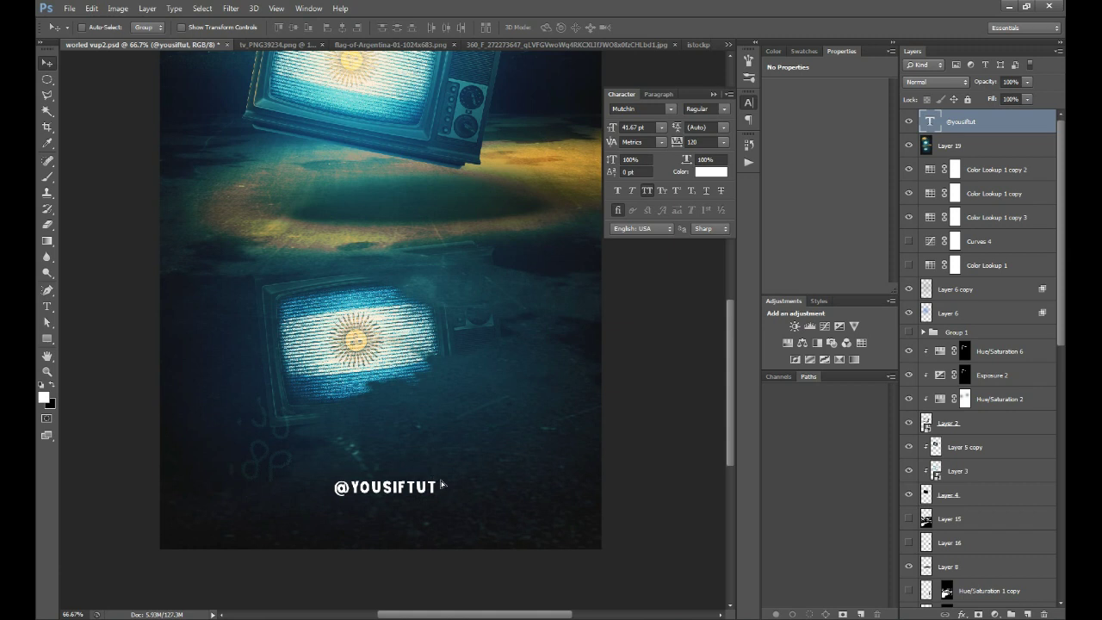
- Touch up the watermark text, return to the full poster view, and open Save for Web at JPEG quality 87
{"action": "key", "text": "t"}
{"action": "double_click", "coordinate": [419, 522]}
{"action": "key", "text": "ctrl+Return"}
{"action": "key", "text": "v"}
{"action": "key", "text": "ctrl+minus"}
{"action": "key", "text": "ctrl+minus"}
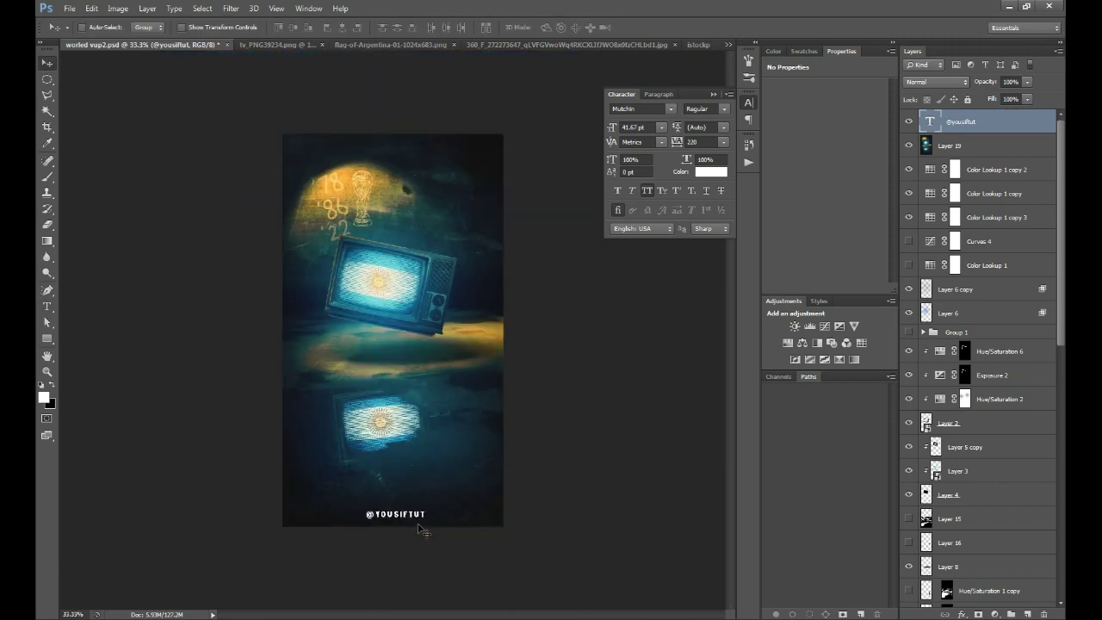
{"action": "left_click", "coordinate": [735, 121]}
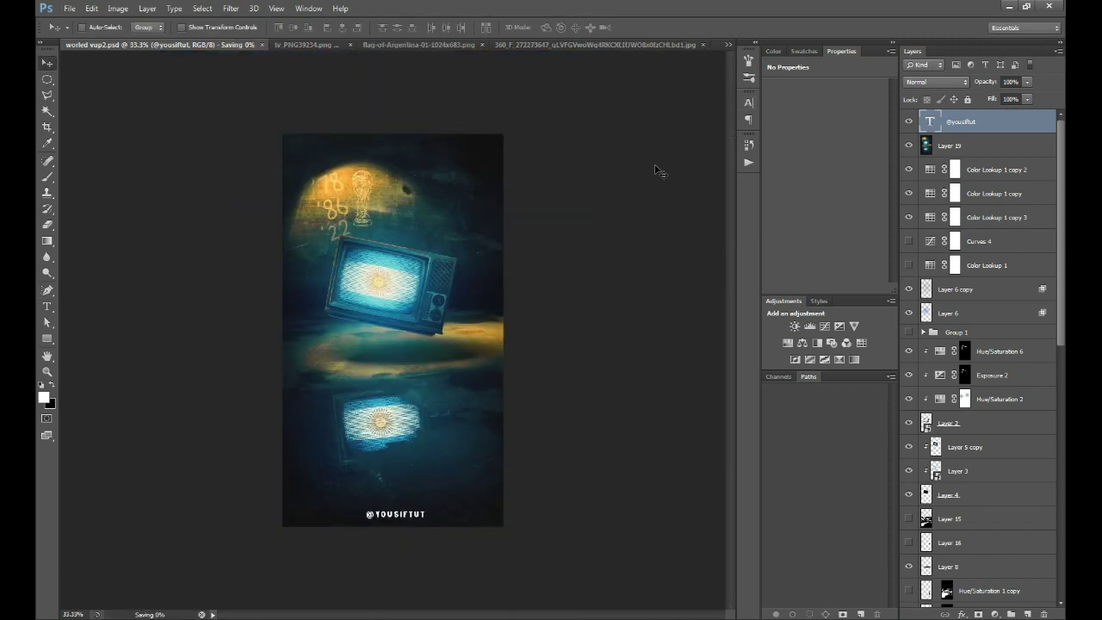
{"action": "key", "text": "ctrl+alt+shift+s"}
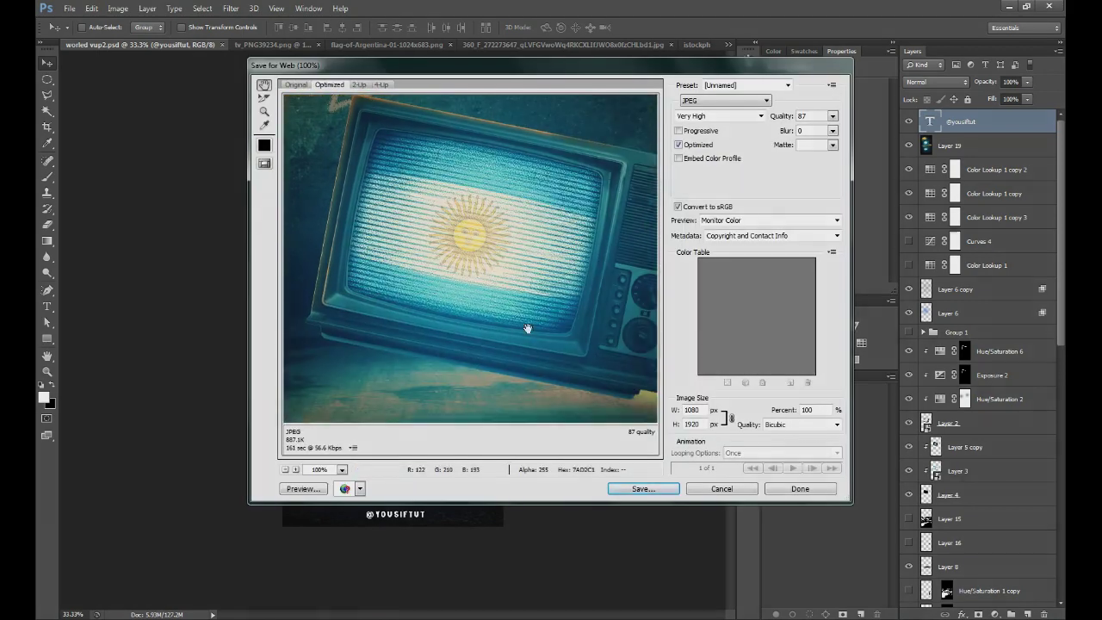